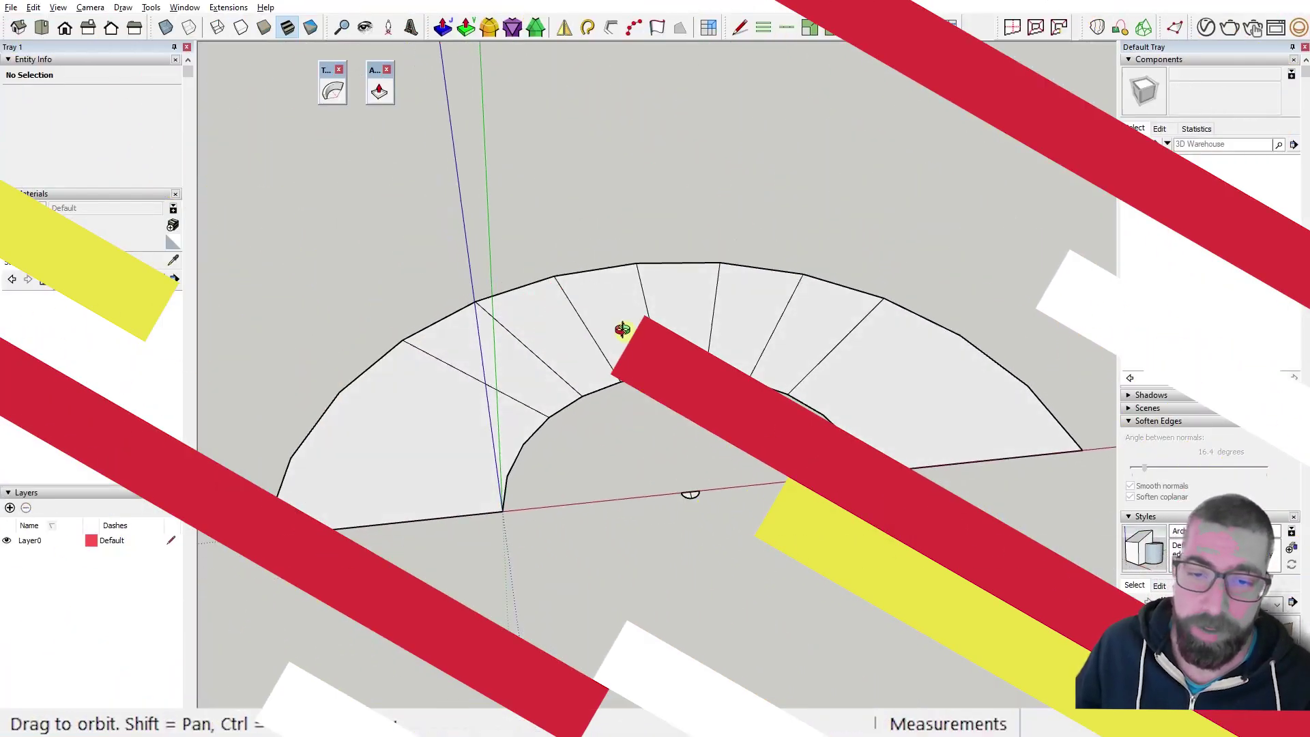
Open the curved stair plan group for editing and push/pull the first narrow wedge up 18 cm.
middle_drag(622, 330, 585, 351)
scroll(585, 350, up, 4)
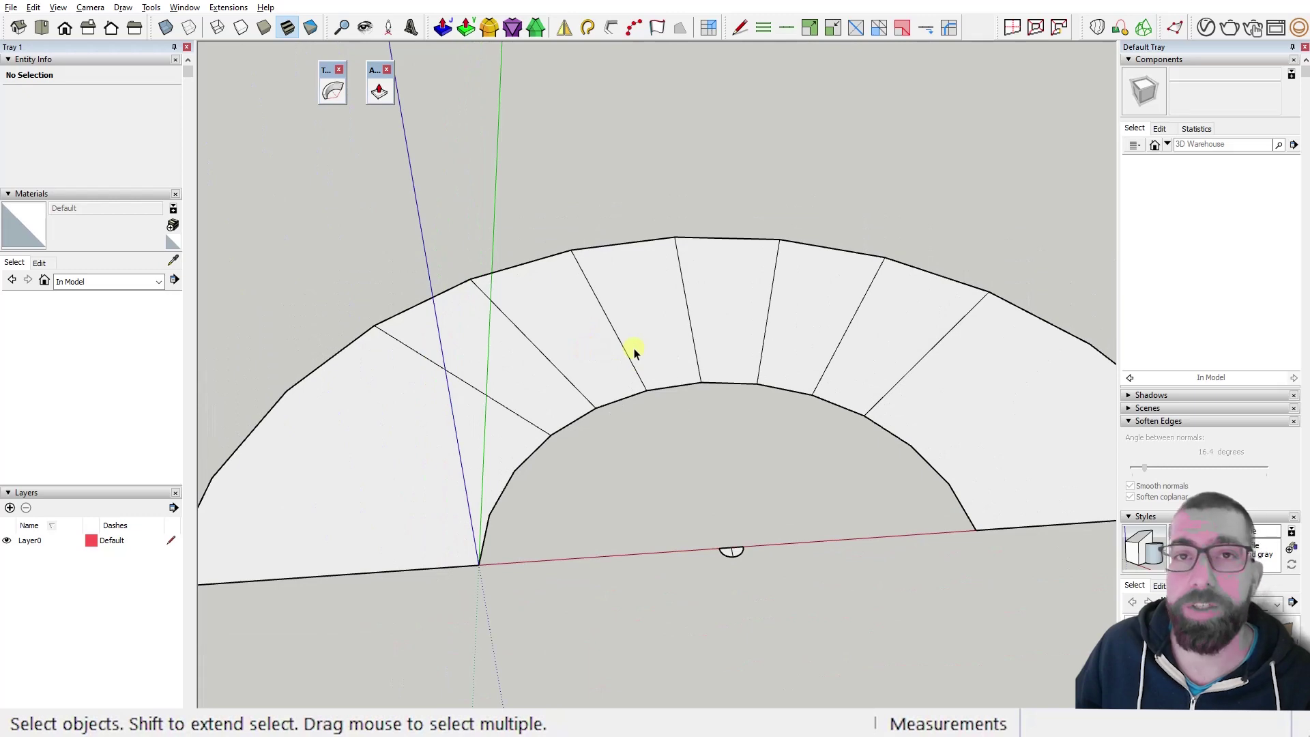
scroll(558, 421, up, 2)
middle_drag(558, 421, 643, 376)
scroll(652, 343, up, 1)
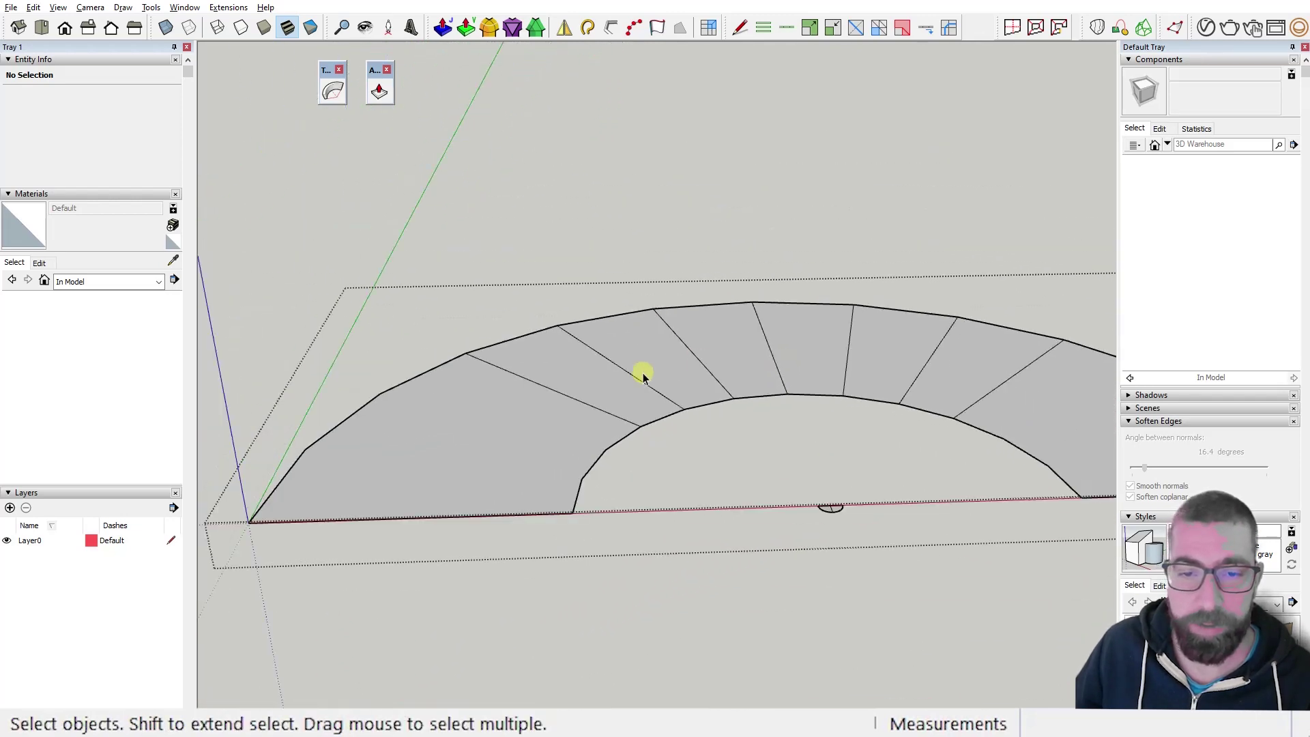
double_click(613, 386)
scroll(613, 387, up, 2)
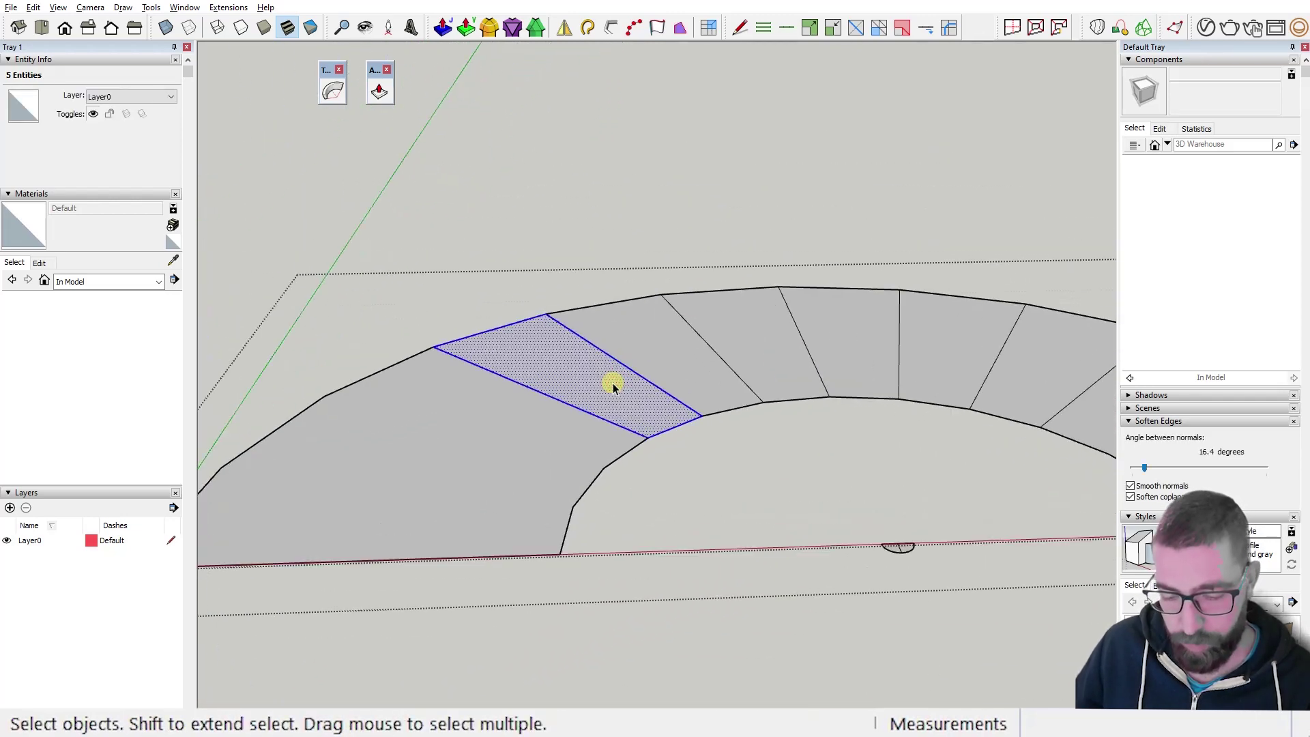
key(p)
click(621, 394)
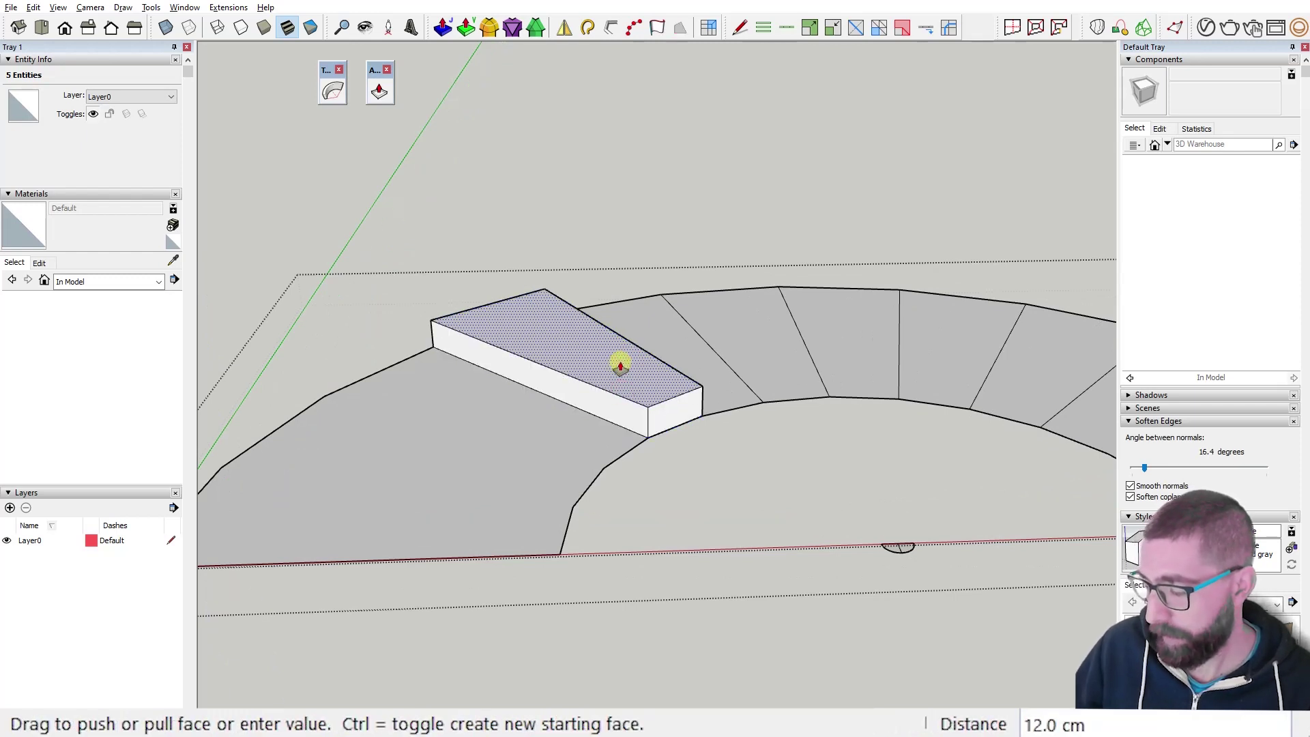
text(18)
key(Return)
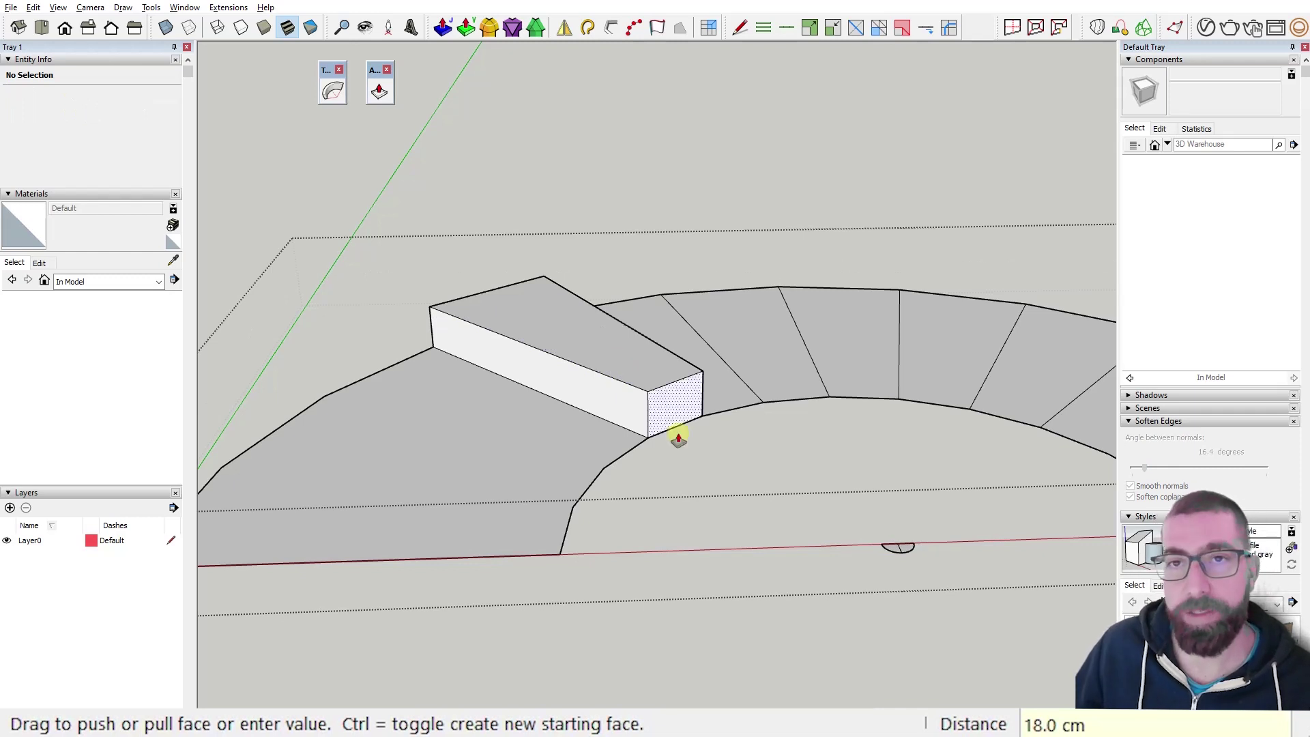
Push/pull the second wedge up to the first step's height and raise it 18 cm further.
click(714, 380)
click(643, 360)
click(645, 360)
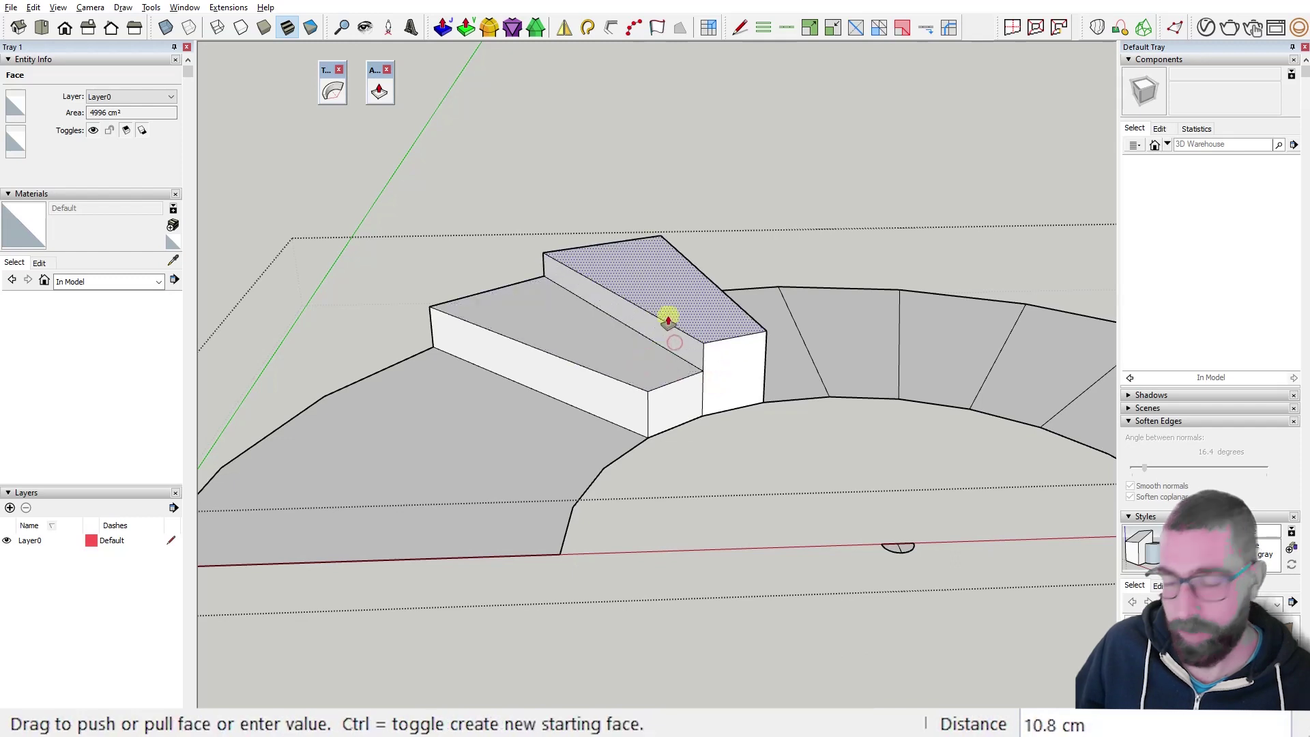
key(Return)
Push/pull the third wedge up to the second step's height and raise it another 18 cm.
click(791, 373)
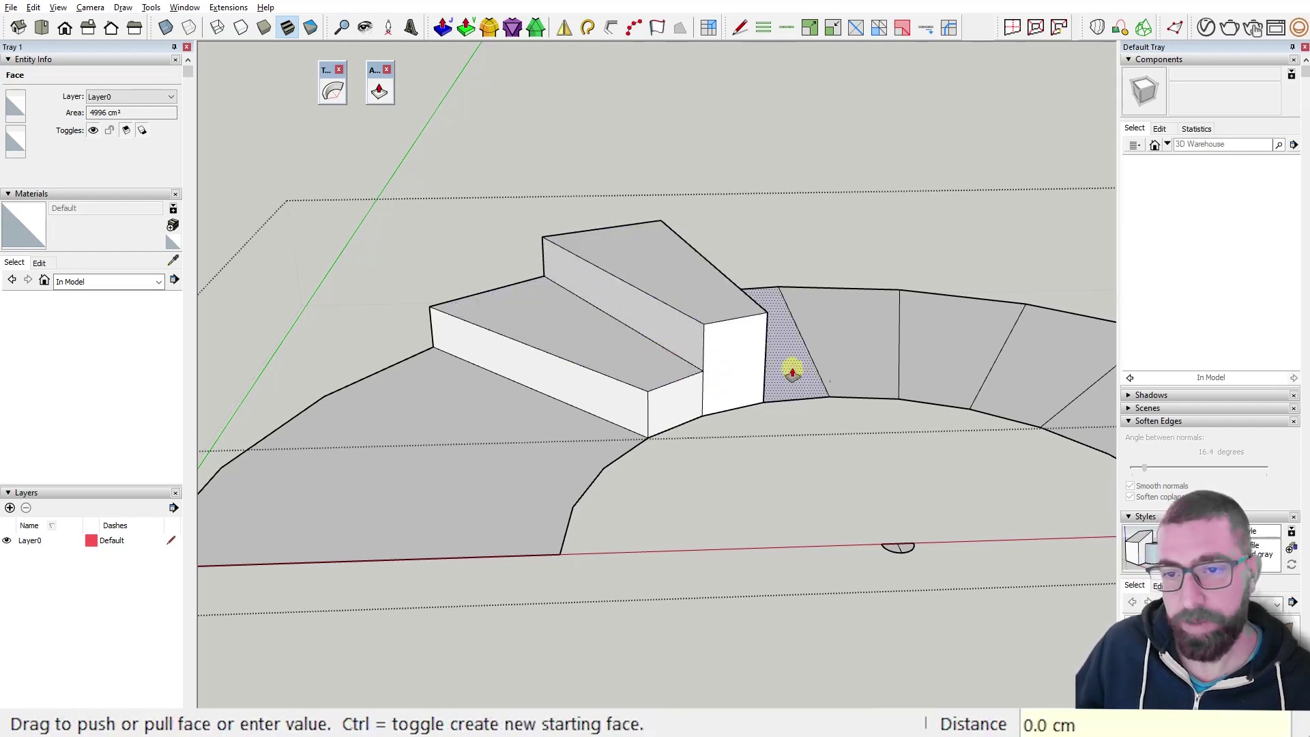
click(732, 300)
click(732, 301)
text(18)
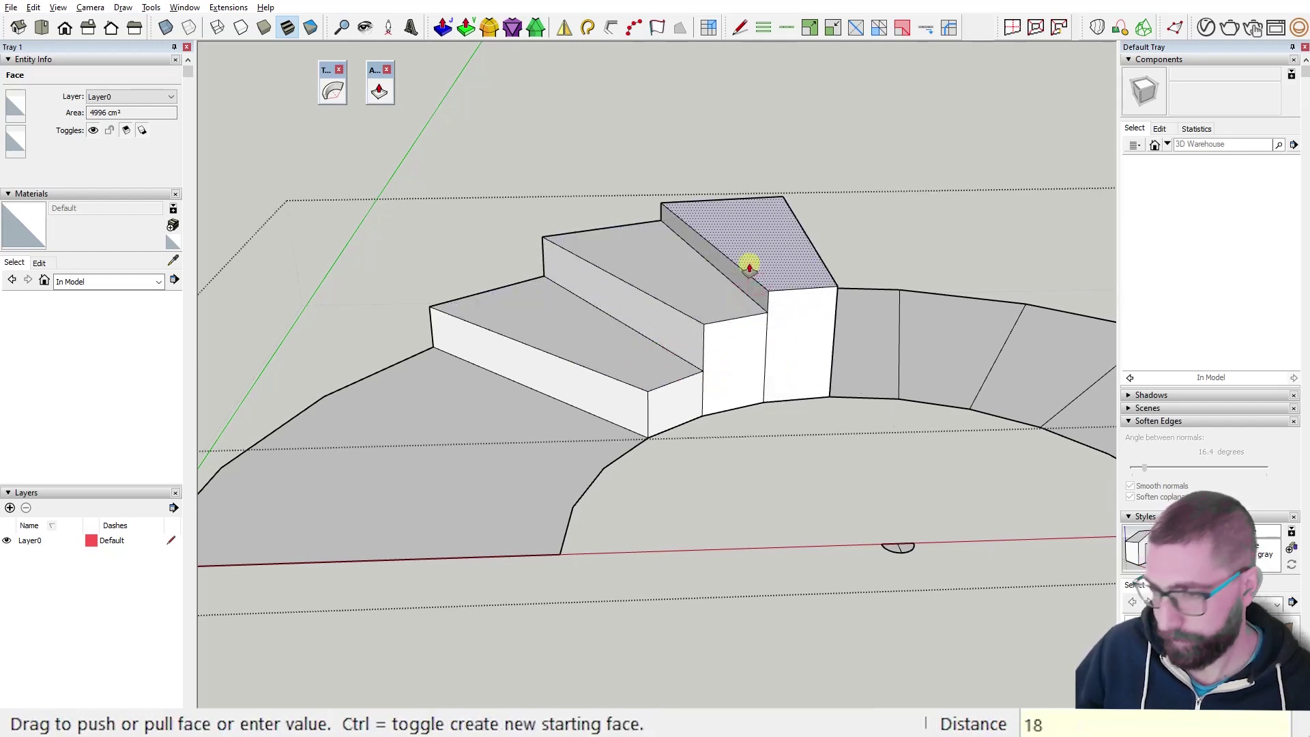
key(Return)
Push/pull the fourth wedge level with the third step and raise it by one more riser.
click(878, 351)
click(796, 240)
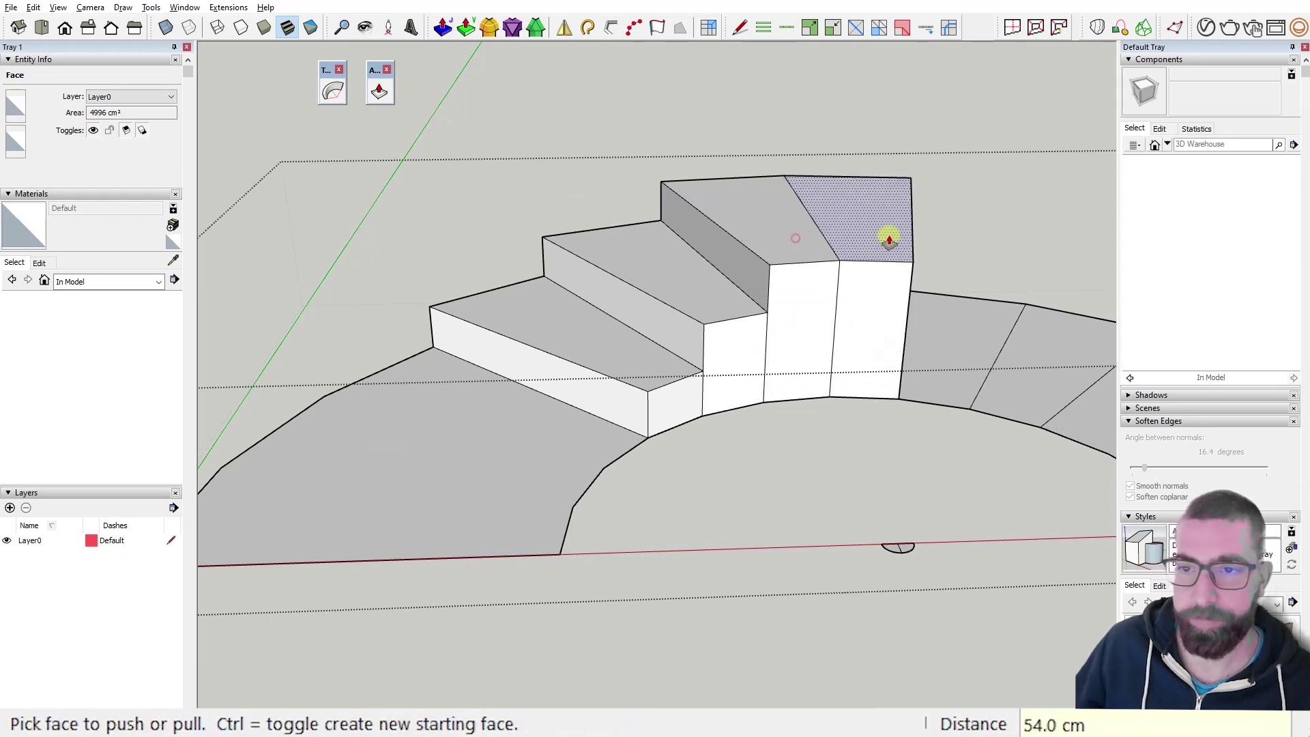
click(890, 235)
click(886, 205)
middle_drag(886, 205, 983, 390)
key(space)
scroll(707, 330, down, 5)
scroll(828, 287, up, 5)
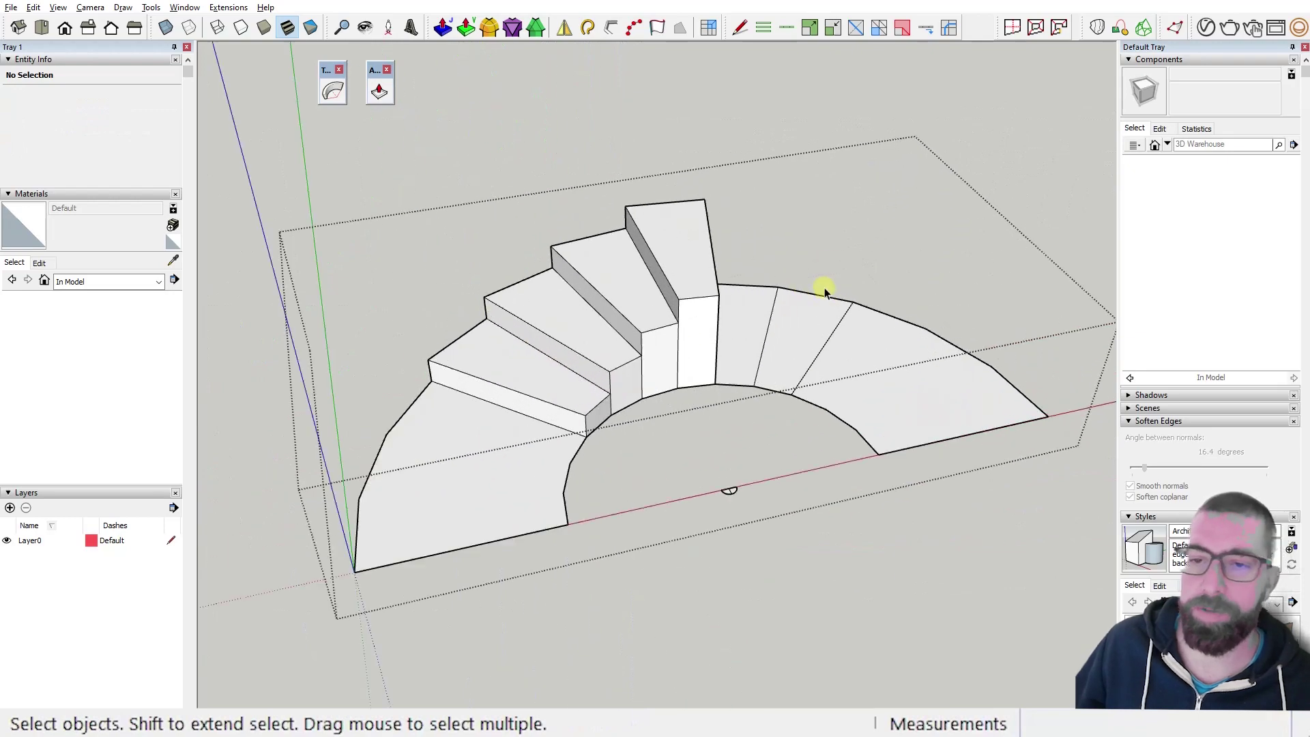
Try to move the inner edge of the highest step's tread down about 10.7 cm inside the stair group.
middle_drag(828, 286, 765, 365)
scroll(703, 269, up, 3)
click(727, 338)
scroll(727, 337, down, 3)
scroll(722, 321, up, 3)
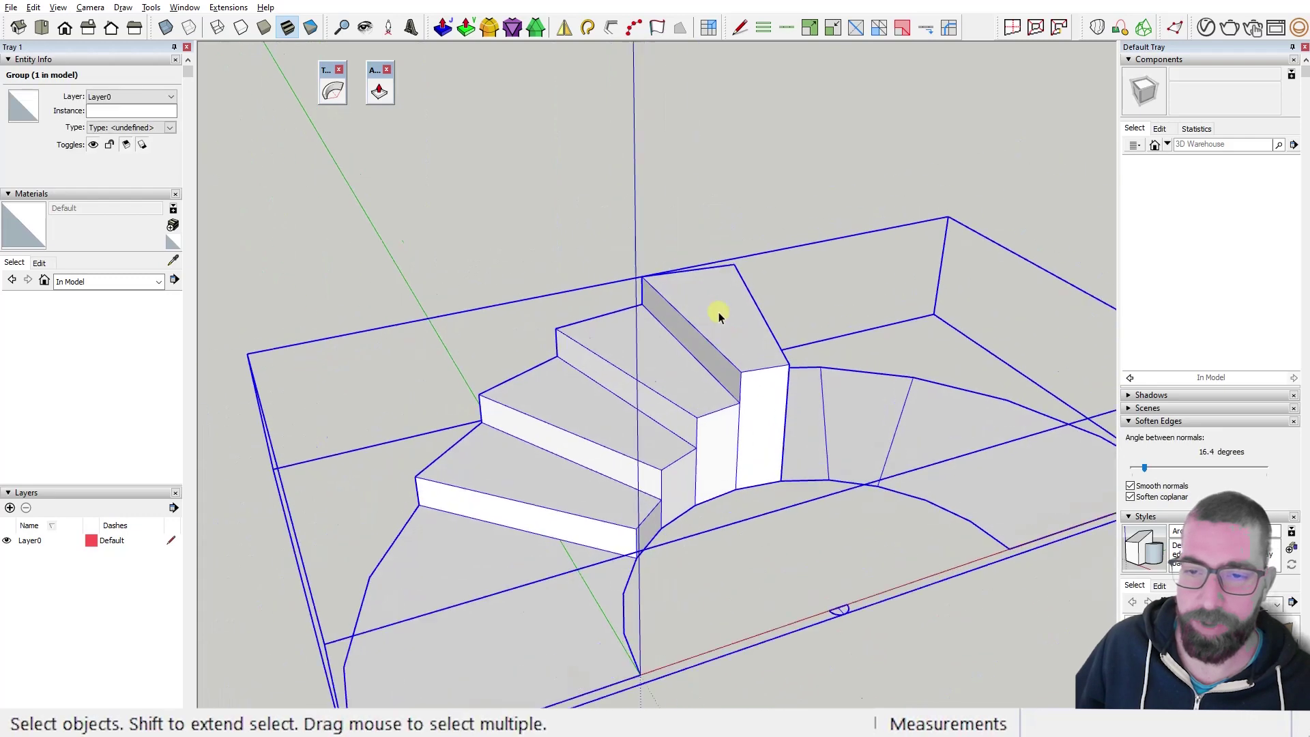
scroll(718, 316, up, 2)
double_click(729, 352)
middle_drag(732, 345, 743, 378)
click(742, 374)
key(m)
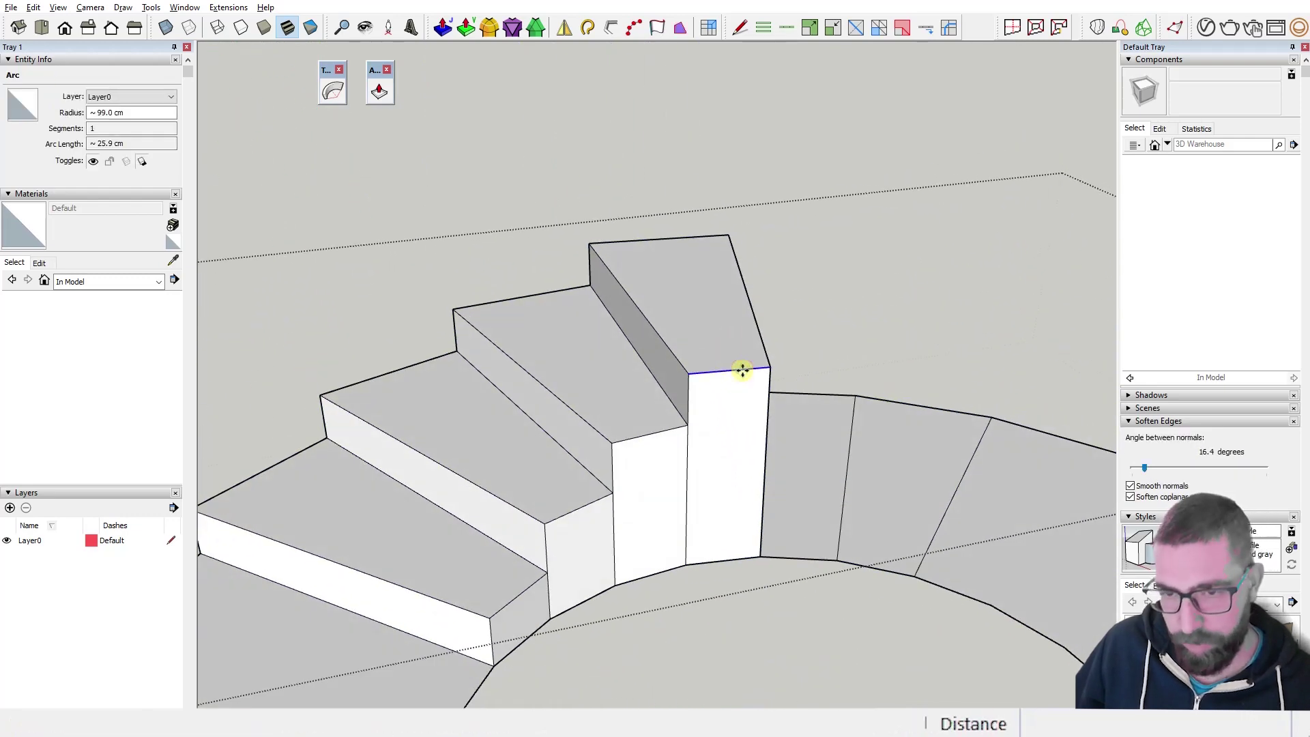
click(742, 374)
click(687, 401)
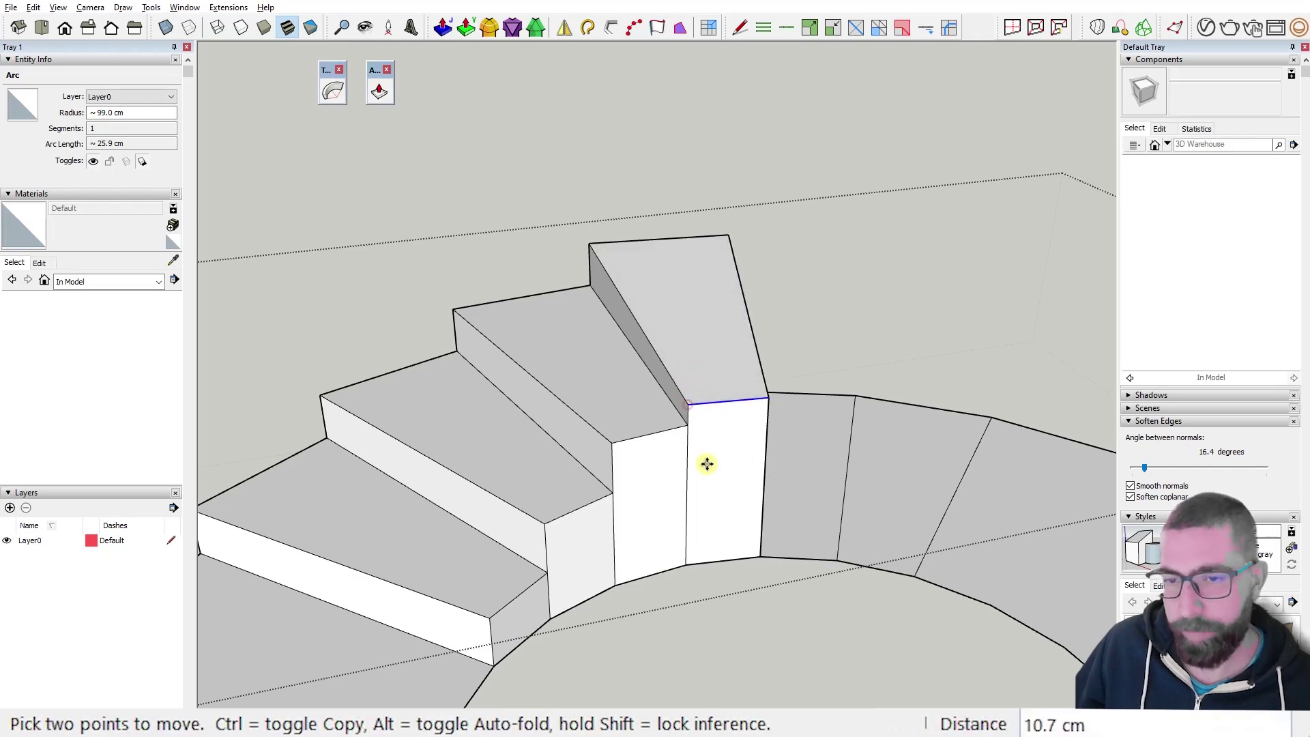
middle_drag(705, 460, 875, 395)
scroll(834, 389, down, 3)
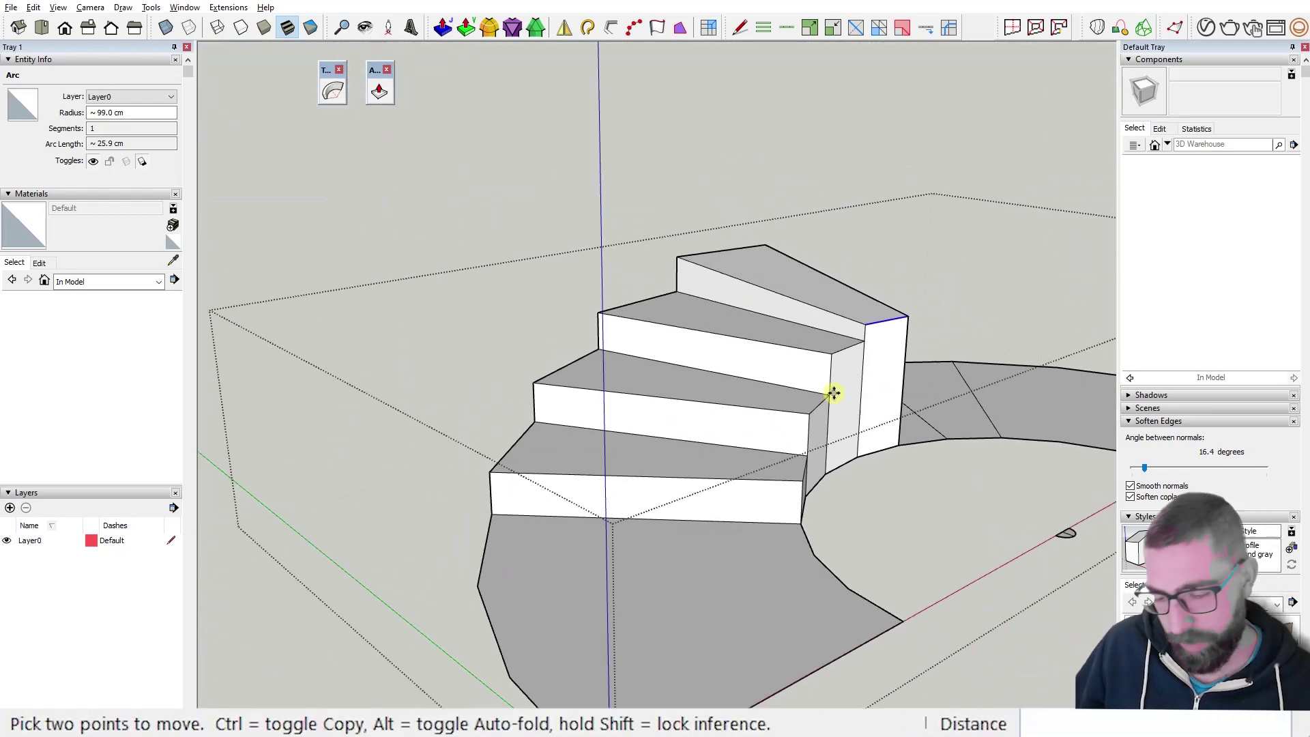
mouse_move(749, 395)
middle_down()
mouse_move(702, 433)
mouse_move(749, 416)
middle_up()
key(space)
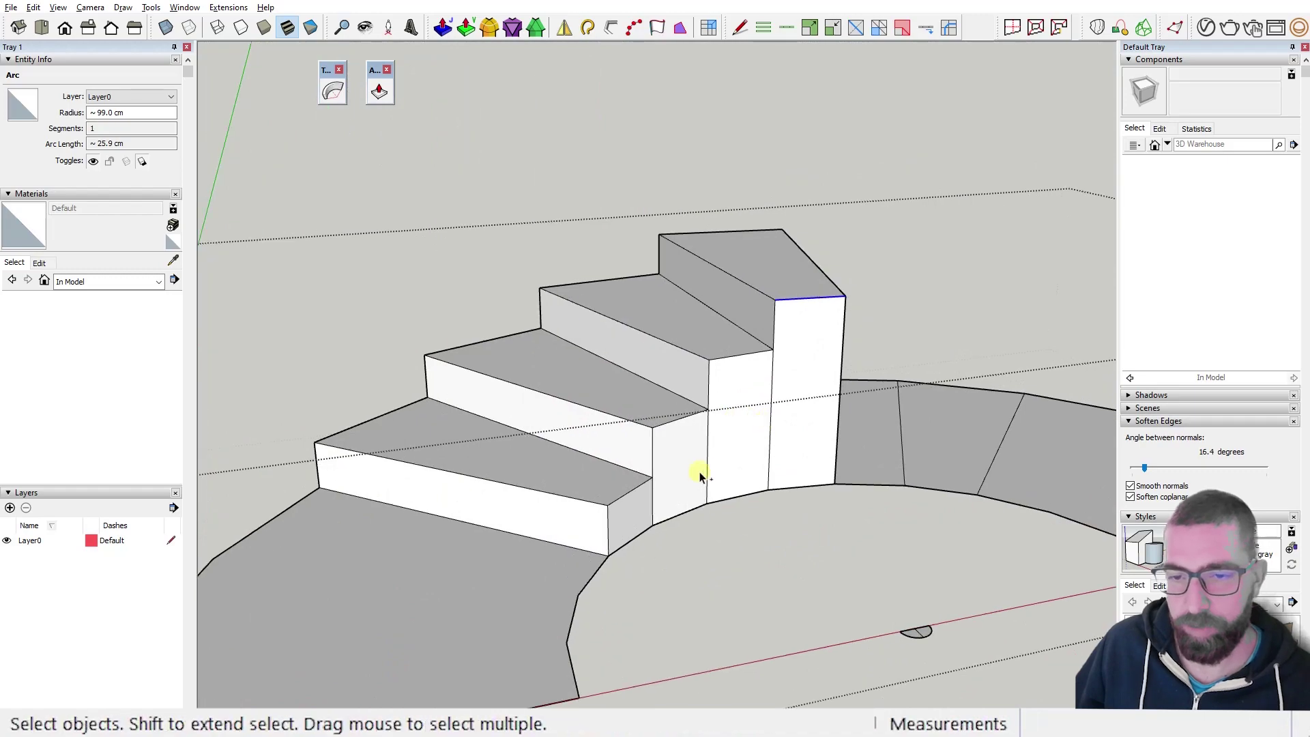
Draw a rising line across the inner side faces of the second, third and fourth steps to mark the underside slope.
middle_drag(702, 468, 419, 492)
key(l)
click(368, 525)
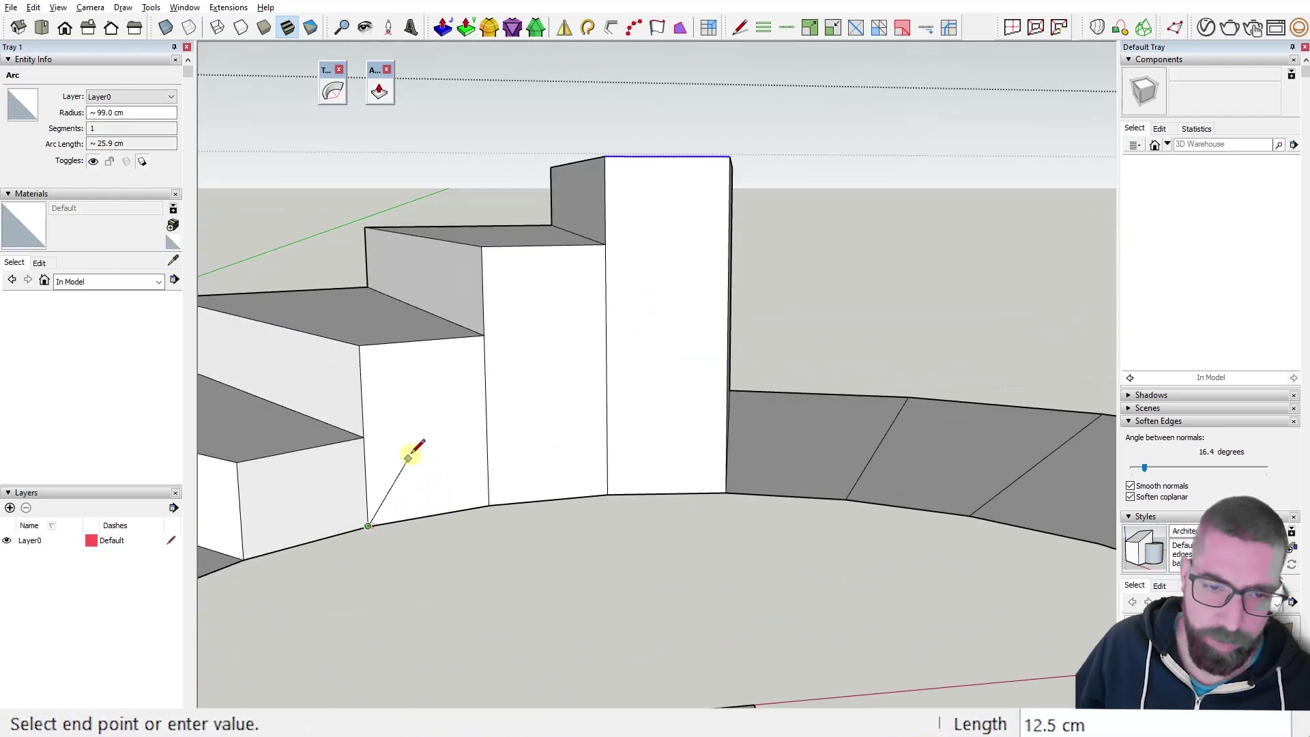
click(486, 421)
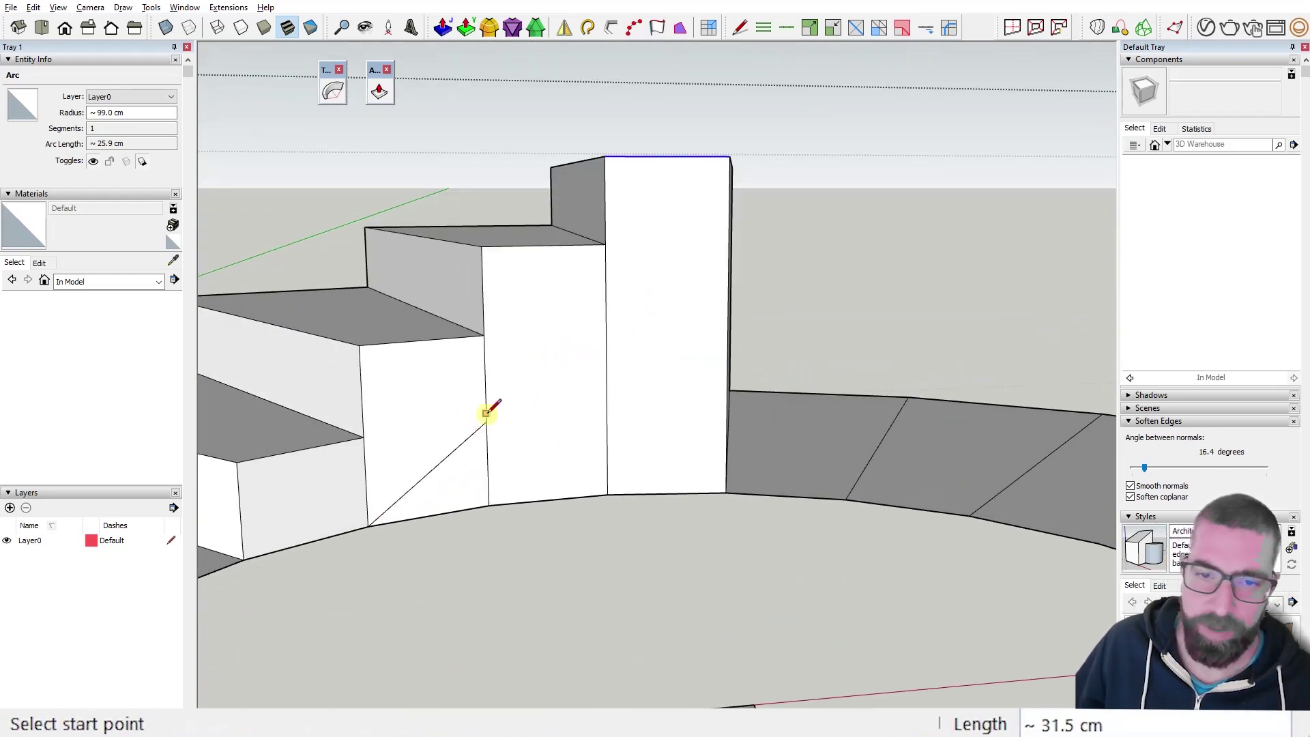
click(486, 421)
click(606, 333)
click(606, 333)
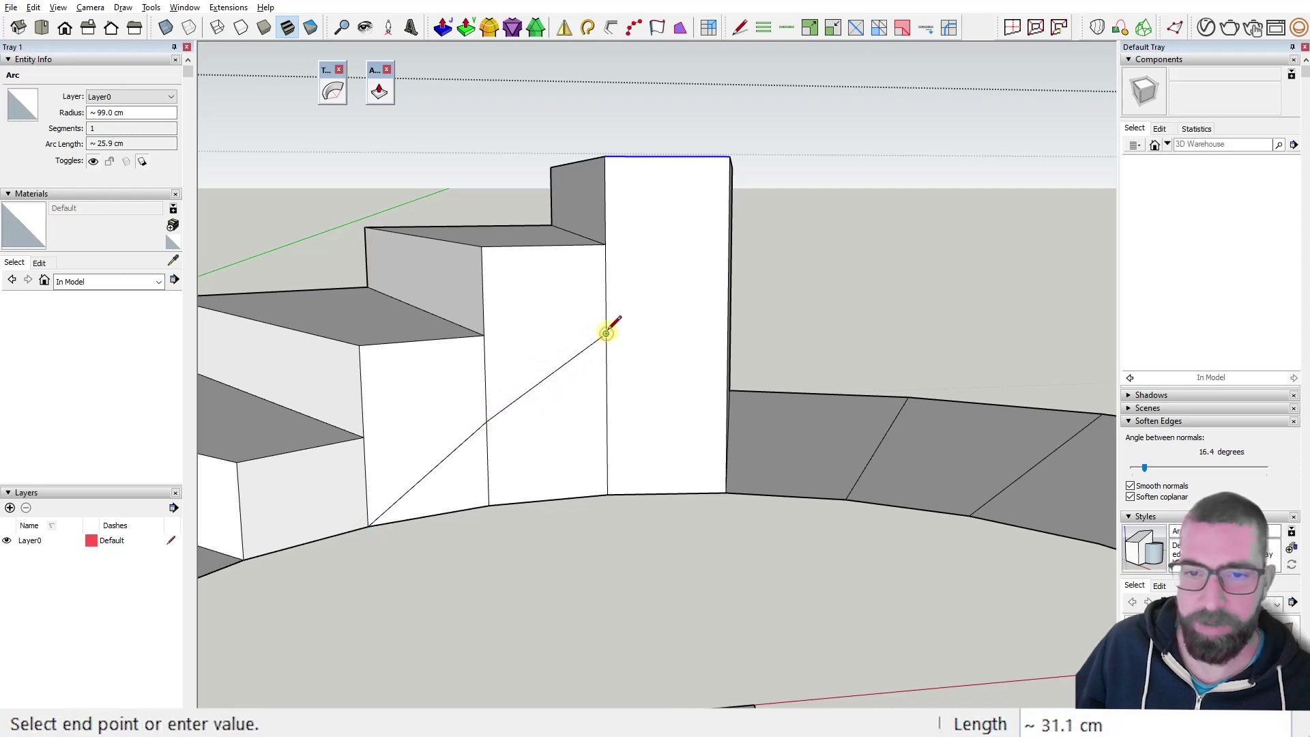
click(728, 281)
Erase the edges below the sloping line on the third and fourth steps' inner faces and close the stair group.
key(e)
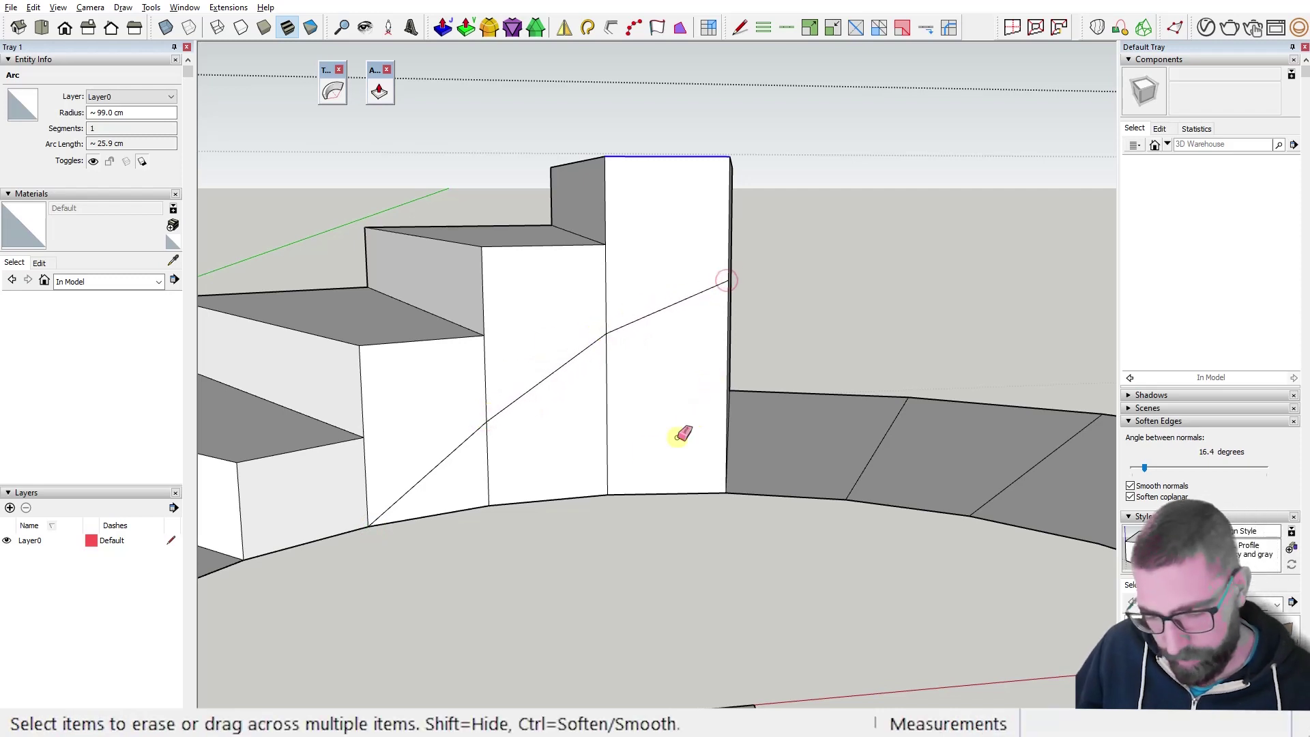
click(618, 493)
click(600, 495)
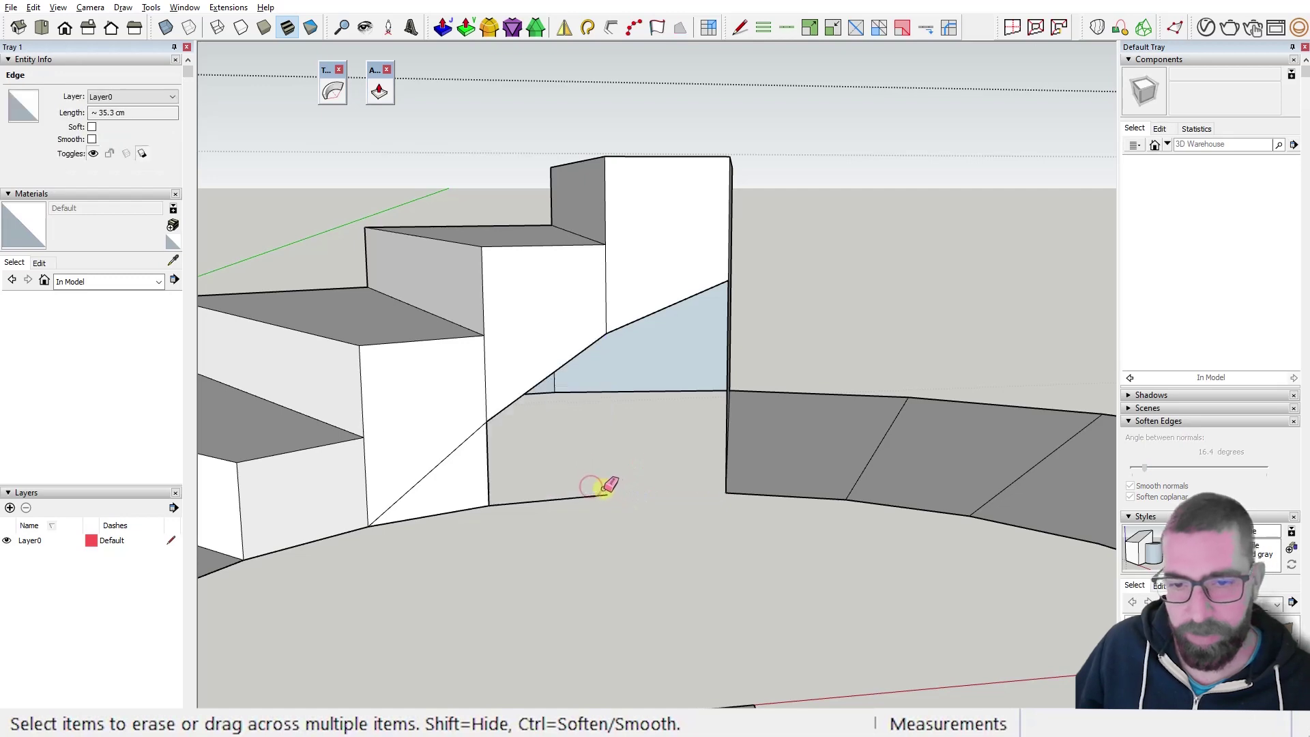
mouse_move(600, 486)
middle_down()
mouse_move(589, 379)
mouse_move(605, 234)
mouse_move(614, 351)
middle_up()
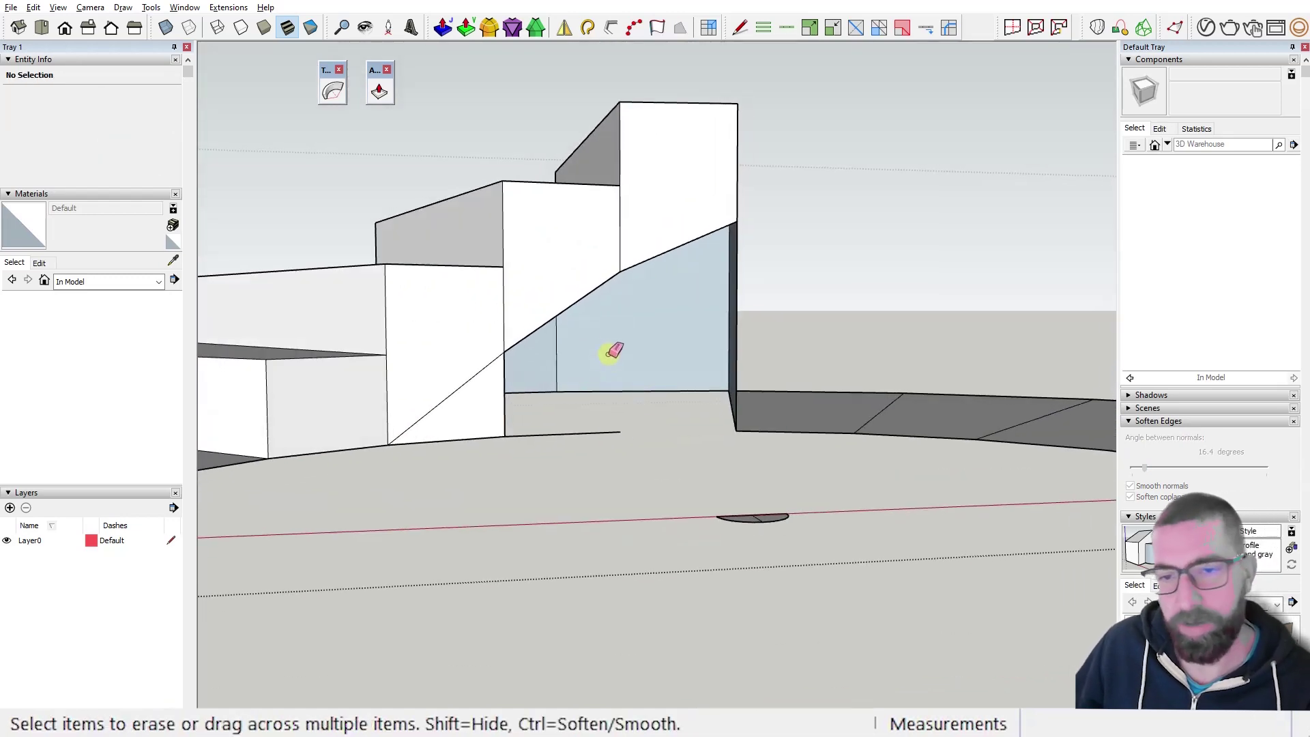
scroll(617, 334, down, 8)
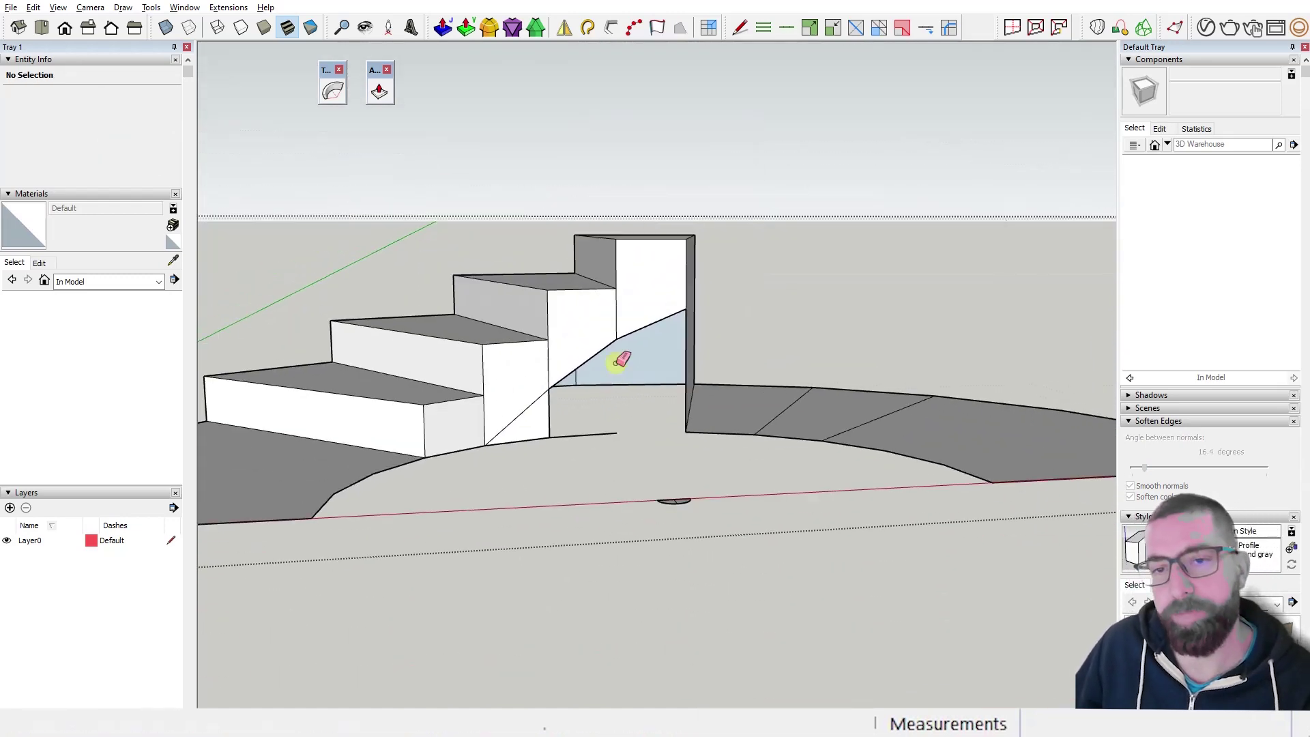
key(space)
middle_drag(617, 369, 608, 448)
scroll(615, 418, down, 4)
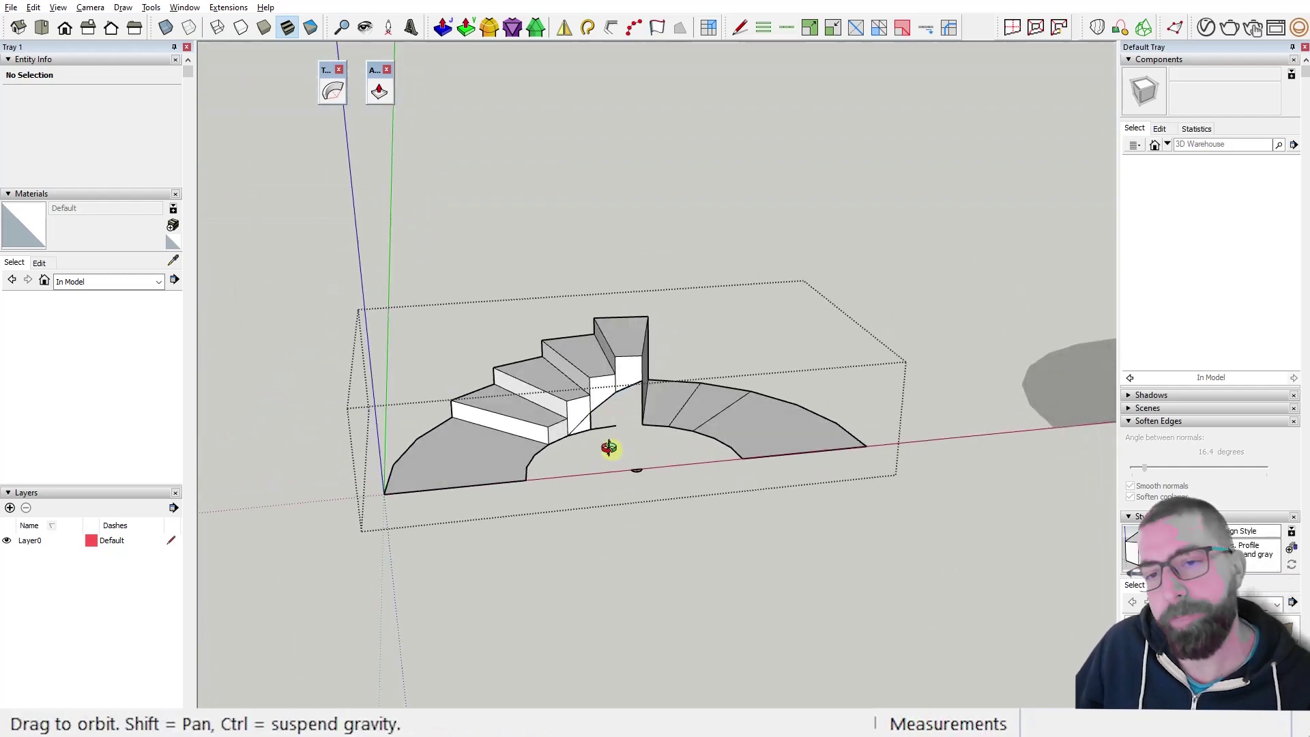
click(683, 272)
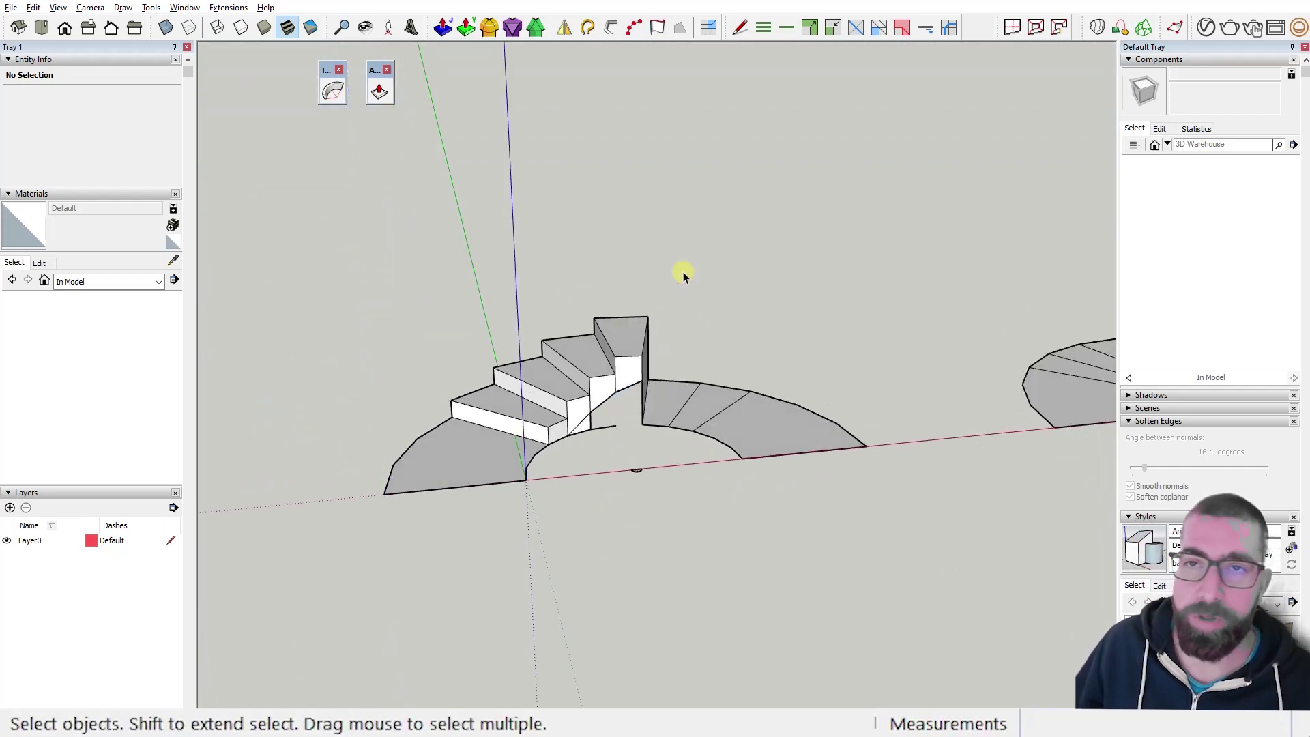
On the neighbouring flat stair plan, trace the outline of the first narrow wedge with lines outside the group.
scroll(561, 357, down, 5)
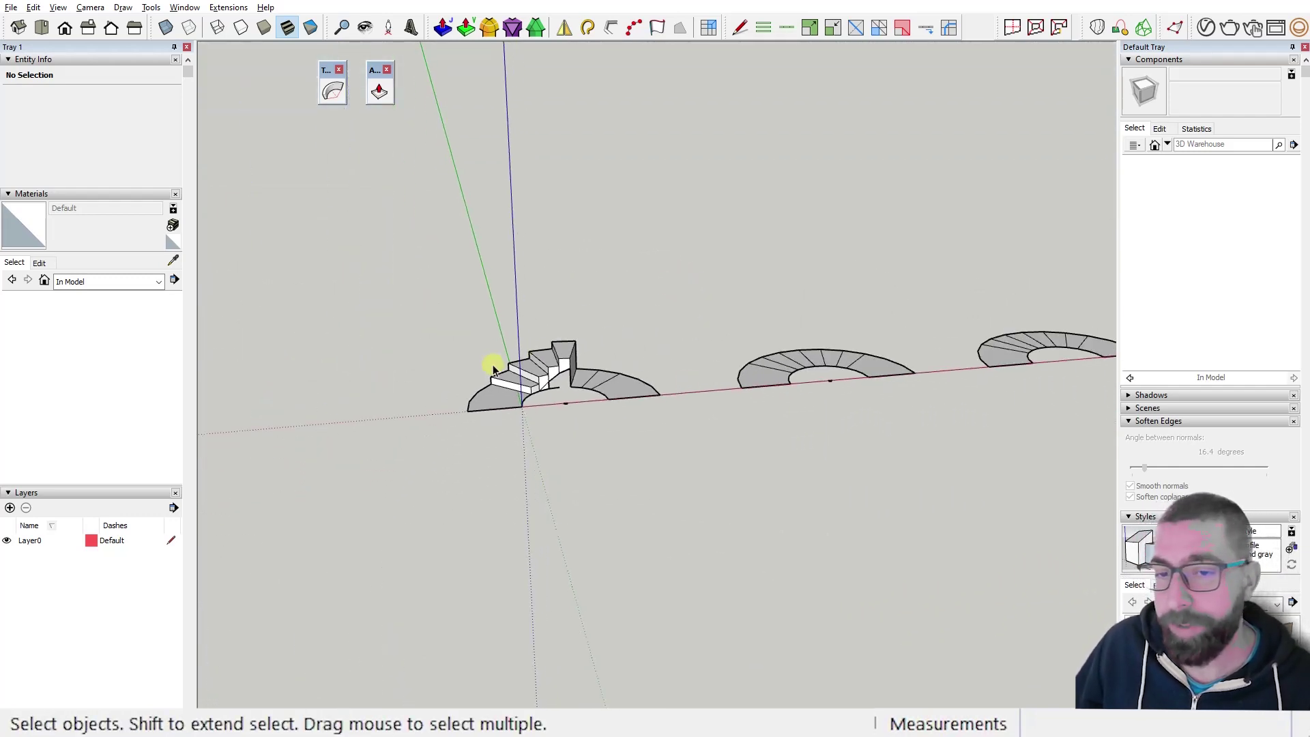
scroll(785, 365, up, 4)
shift+middle_drag(805, 368, 564, 366)
scroll(871, 345, up, 3)
middle_drag(871, 345, 403, 430)
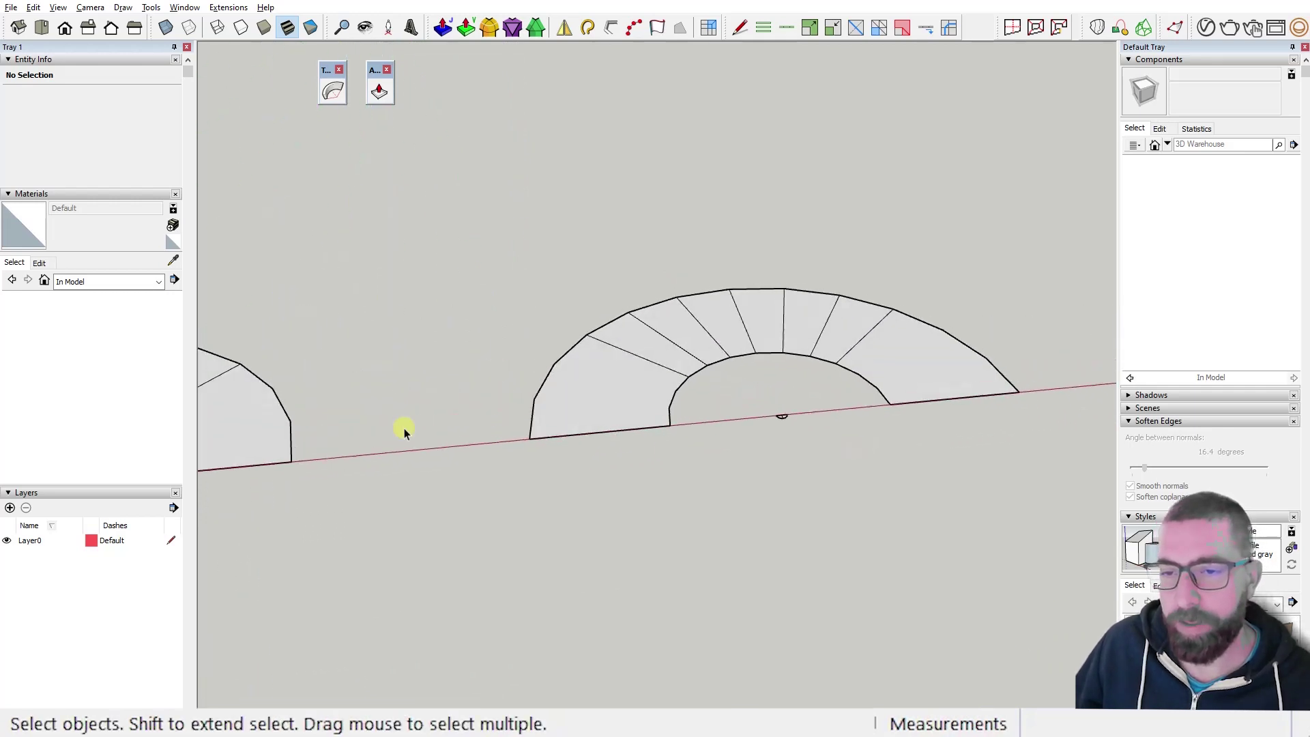
scroll(705, 369, up, 2)
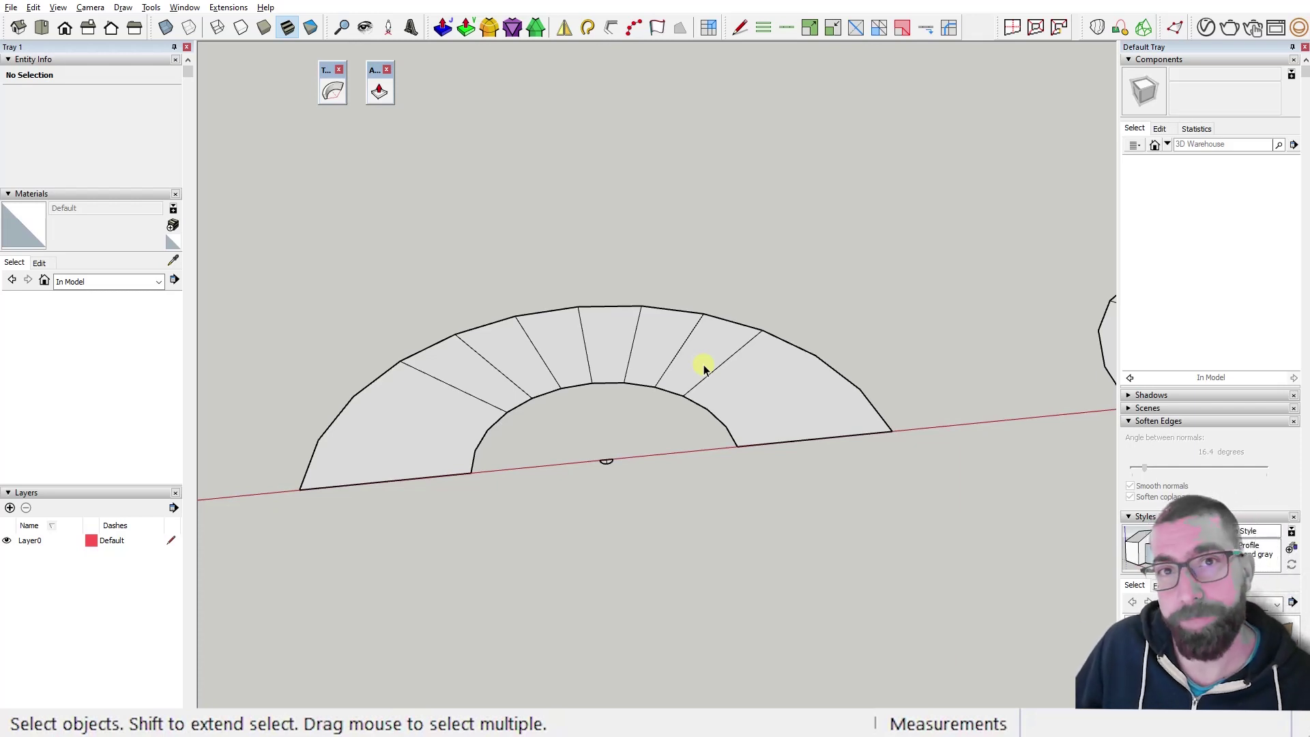
scroll(497, 424, up, 3)
middle_drag(489, 419, 512, 380)
triple_click(512, 386)
key(l)
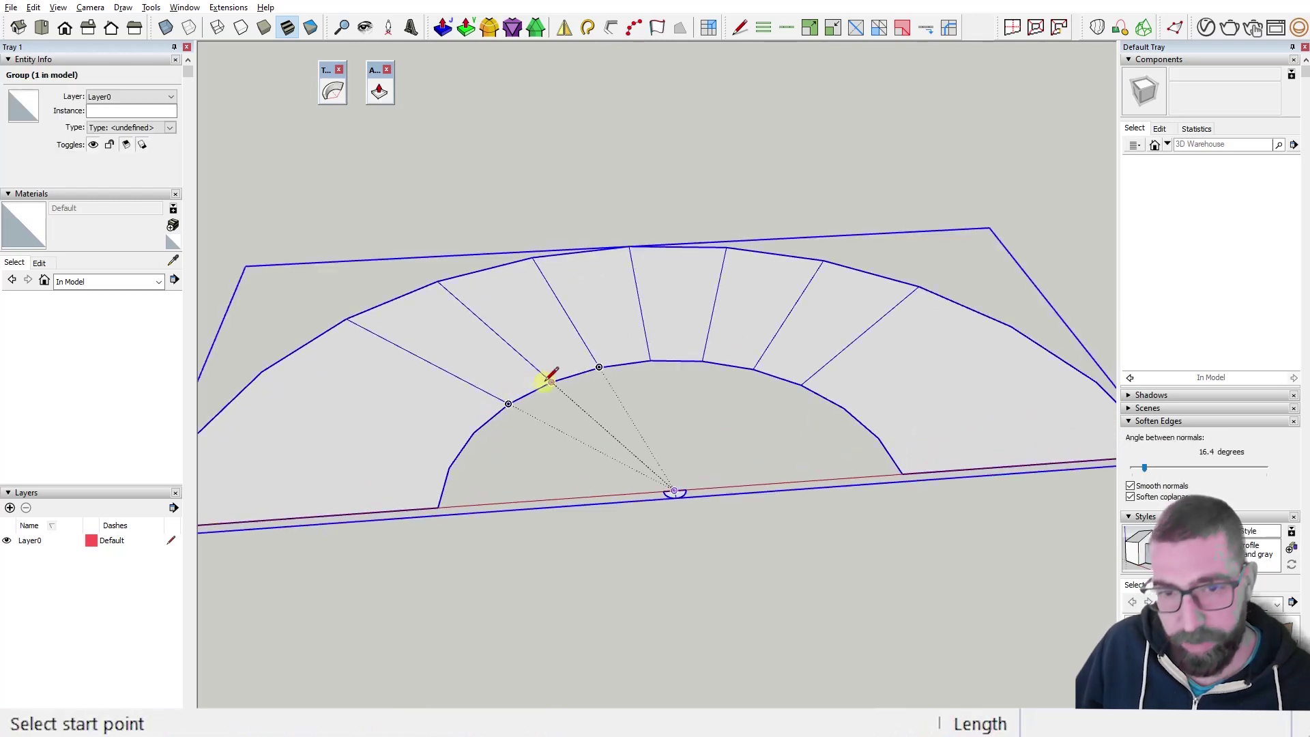
click(550, 382)
click(437, 281)
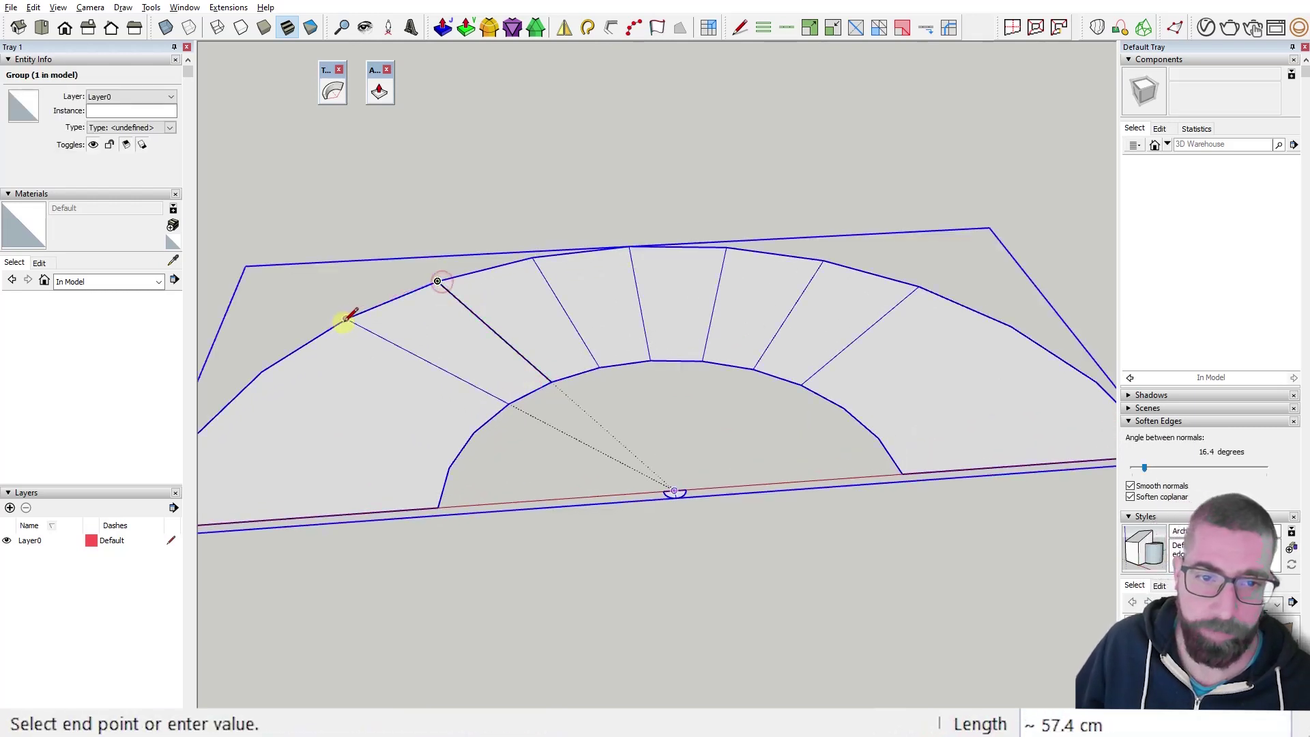
click(346, 318)
click(508, 403)
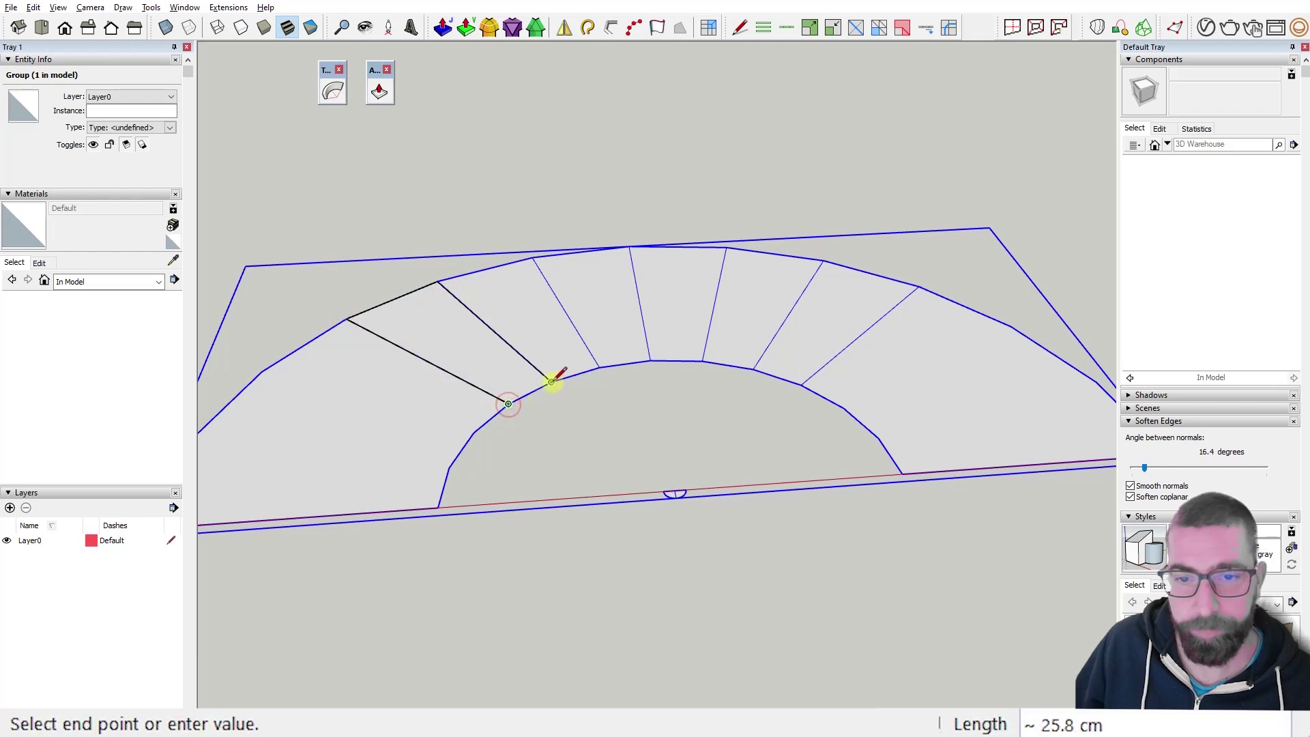
click(552, 382)
Move the traced wedge face with its edges 18 cm straight up along the blue axis.
key(space)
double_click(479, 367)
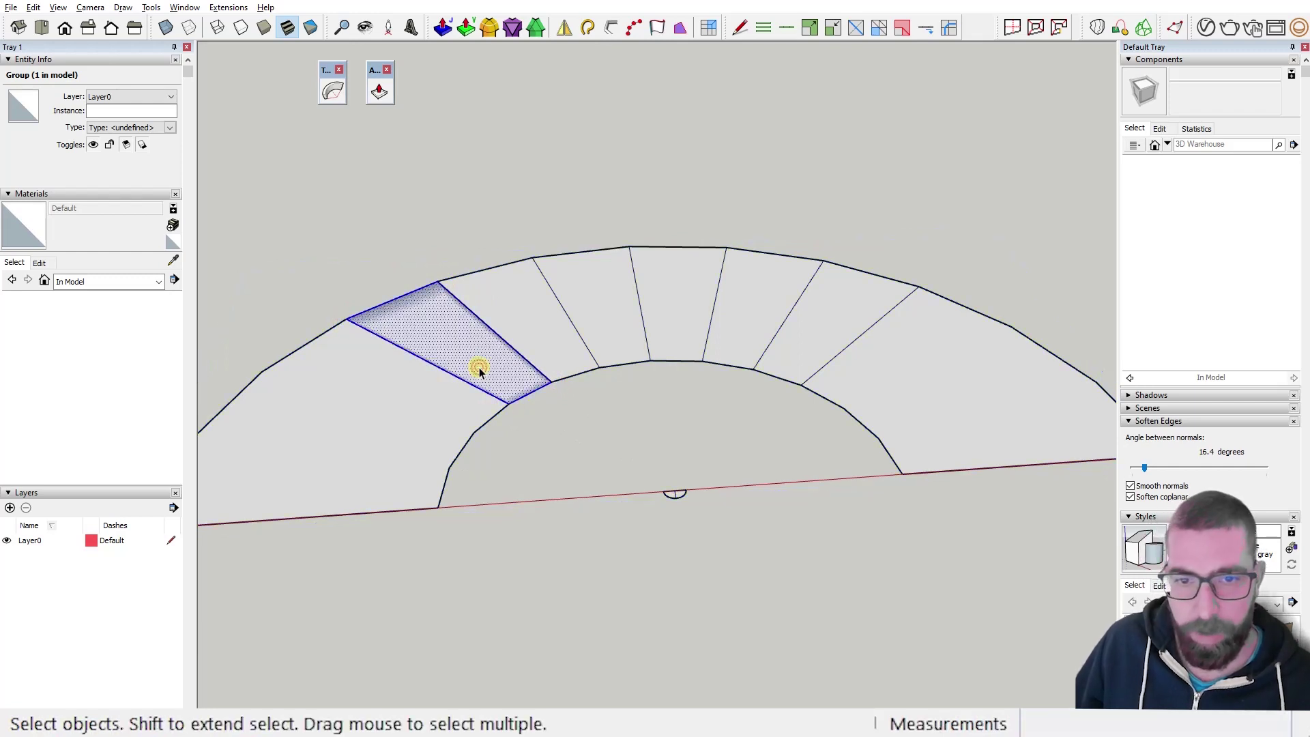
key(m)
click(508, 404)
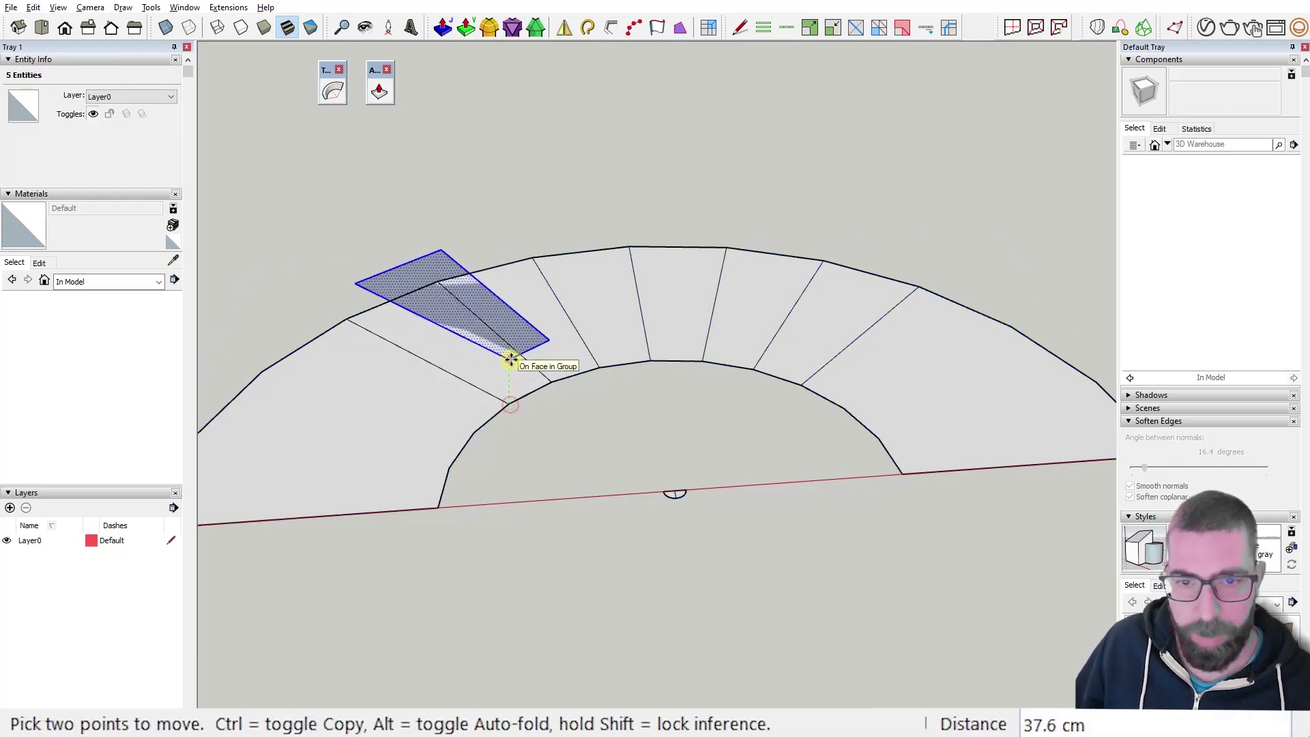
middle_drag(511, 360, 459, 239)
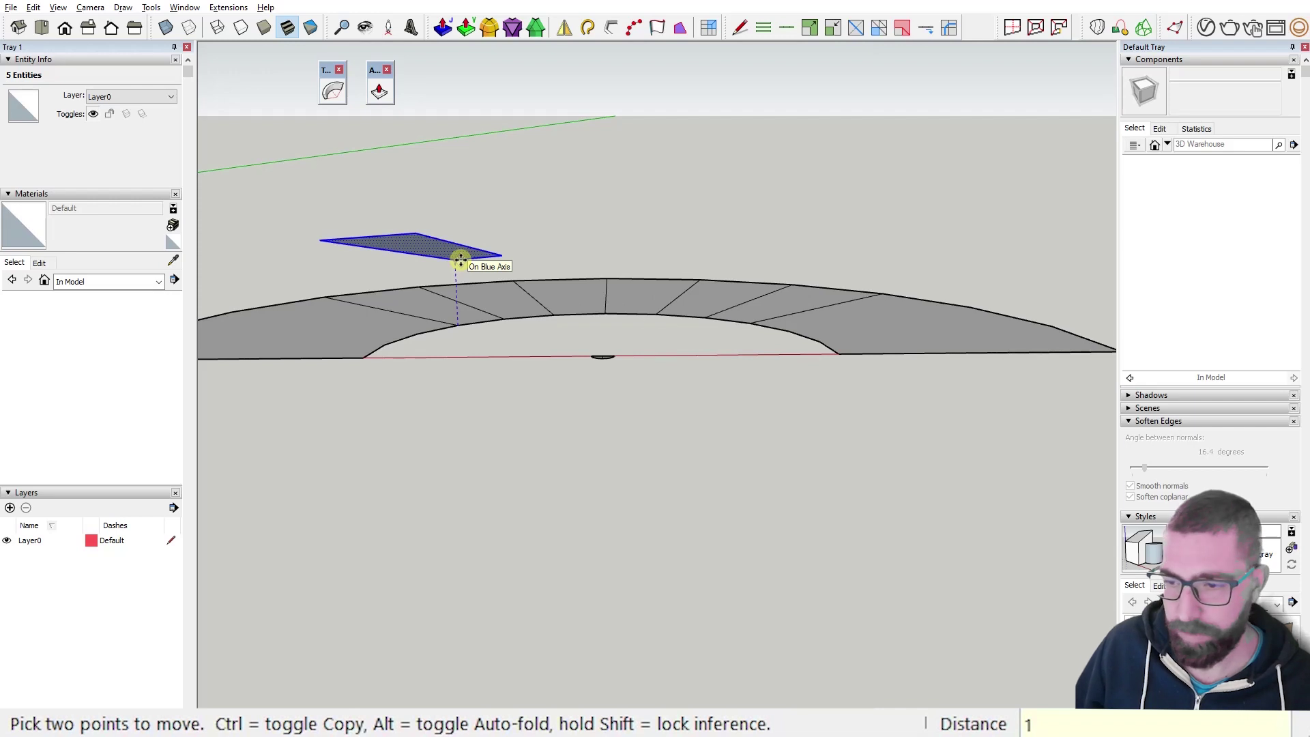
text(18)
key(Return)
scroll(459, 258, up, 1)
key(space)
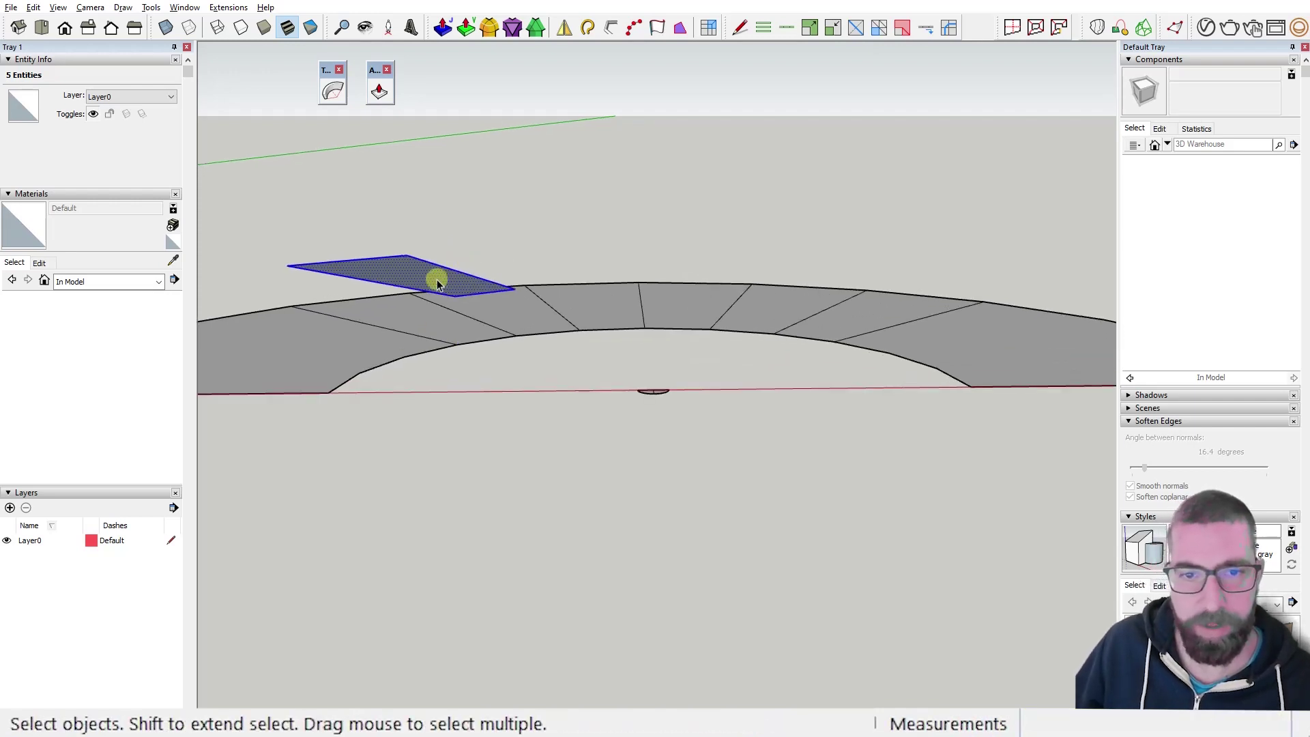
Turn the raised wedge face and its edges into a component named "step".
right_click(437, 283)
click(536, 380)
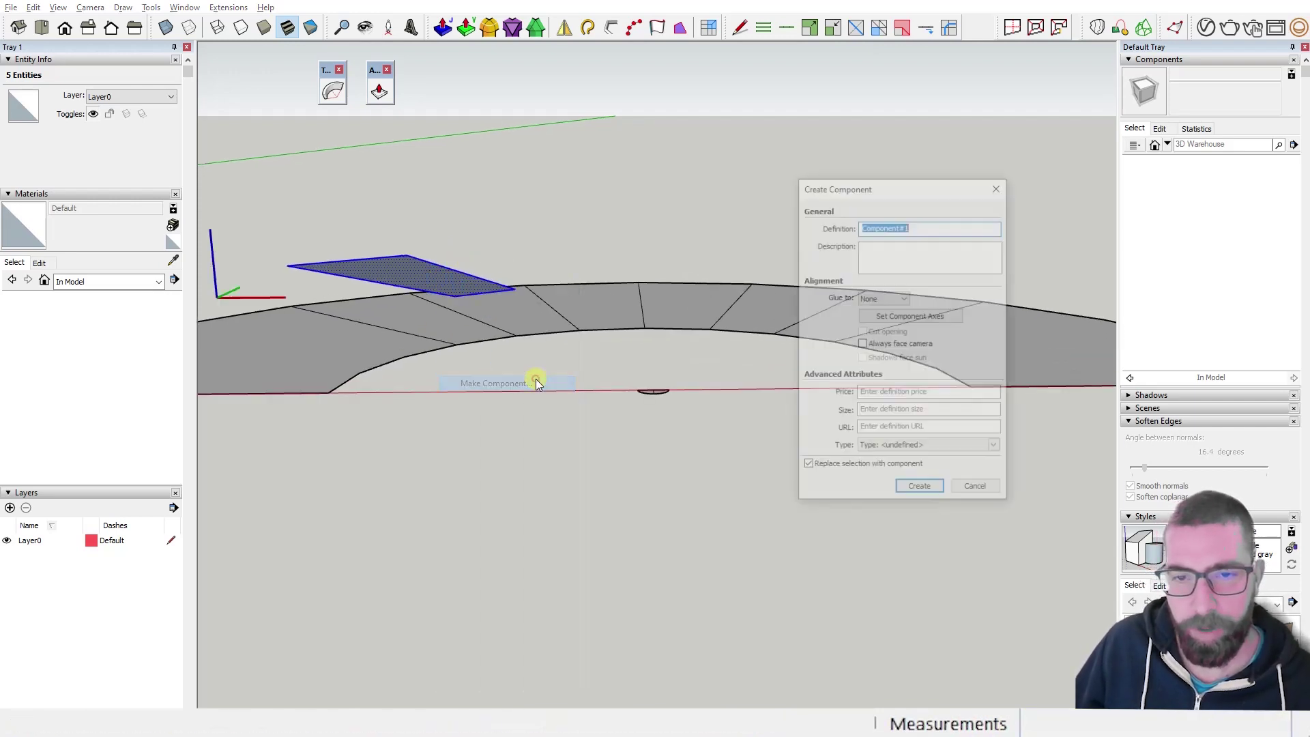
text(step)
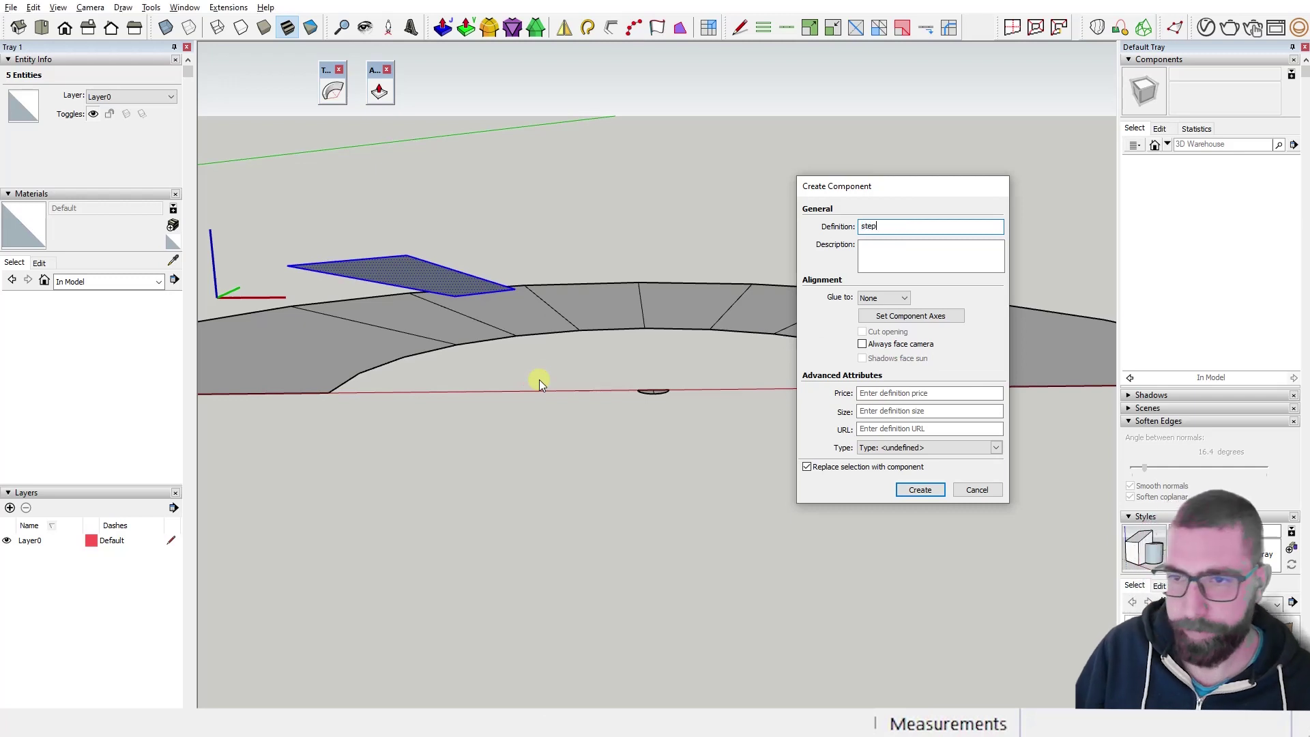
key(Return)
Open the step component, push/pull its face 18 cm down to the plan, and close the component.
middle_drag(521, 371, 460, 330)
double_click(460, 328)
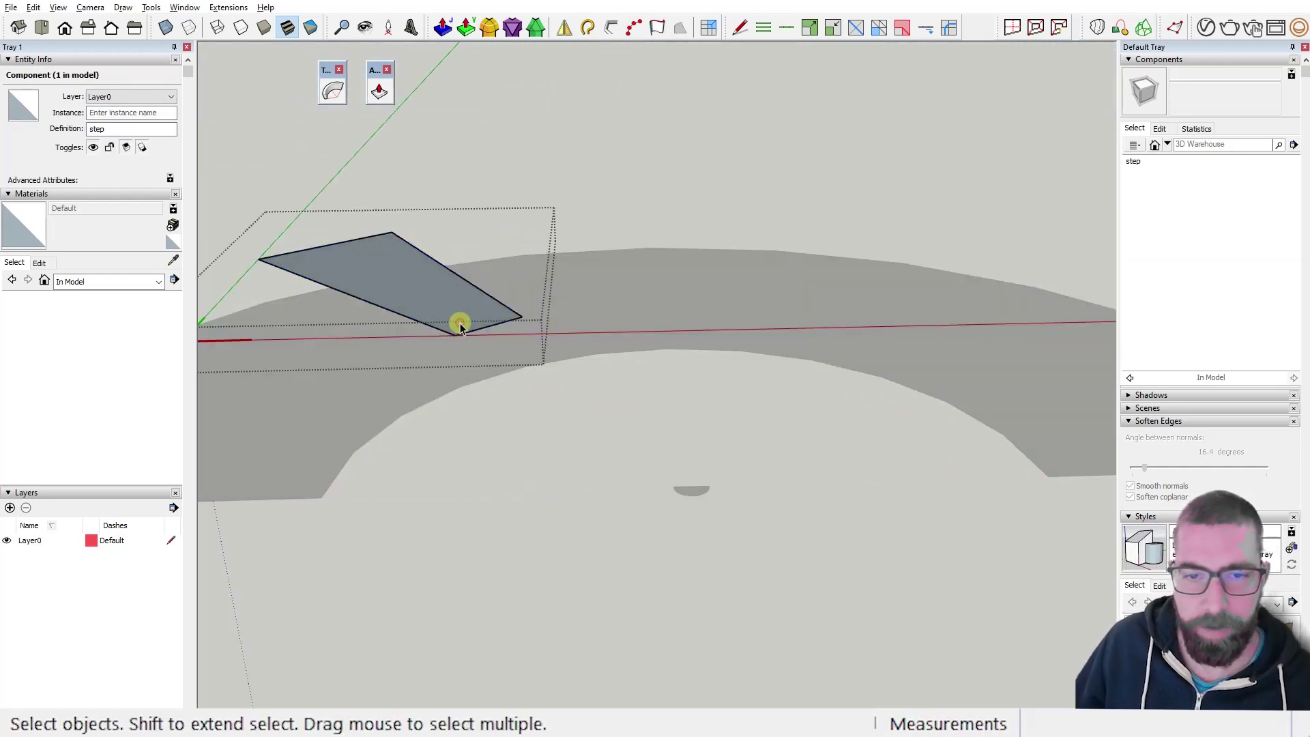
key(p)
click(460, 311)
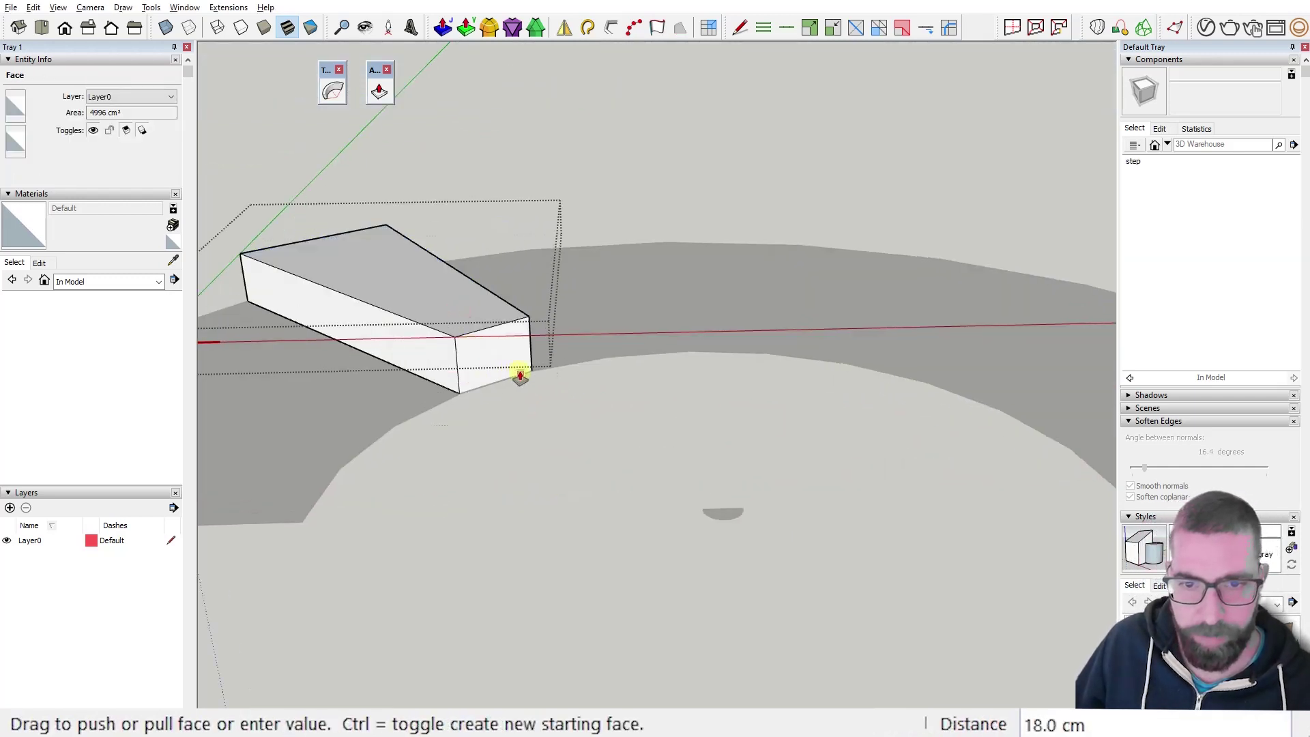
click(521, 372)
middle_drag(521, 372, 550, 400)
key(space)
click(610, 201)
Rotate-copy the step component about the plan's arc centre by one wedge and multiply the copy x5.
middle_drag(609, 201, 536, 331)
click(546, 377)
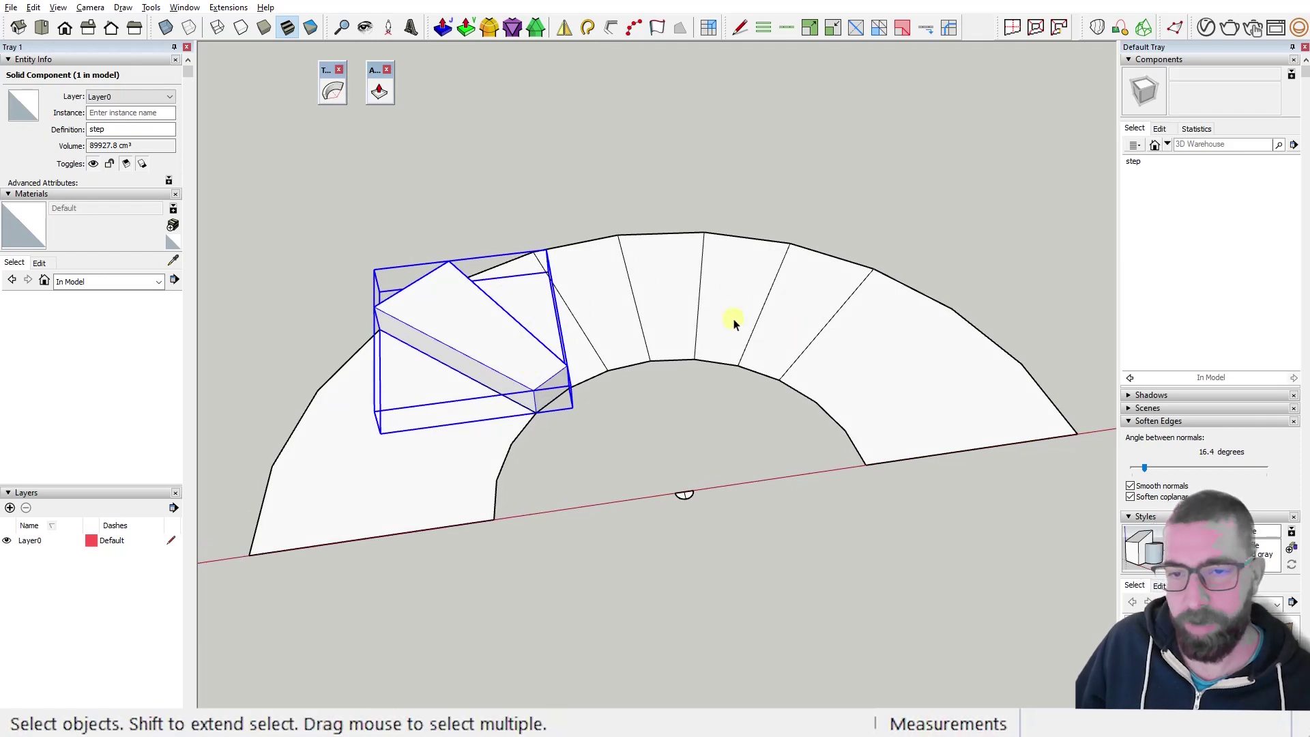
middle_drag(603, 337, 605, 371)
scroll(533, 375, up, 2)
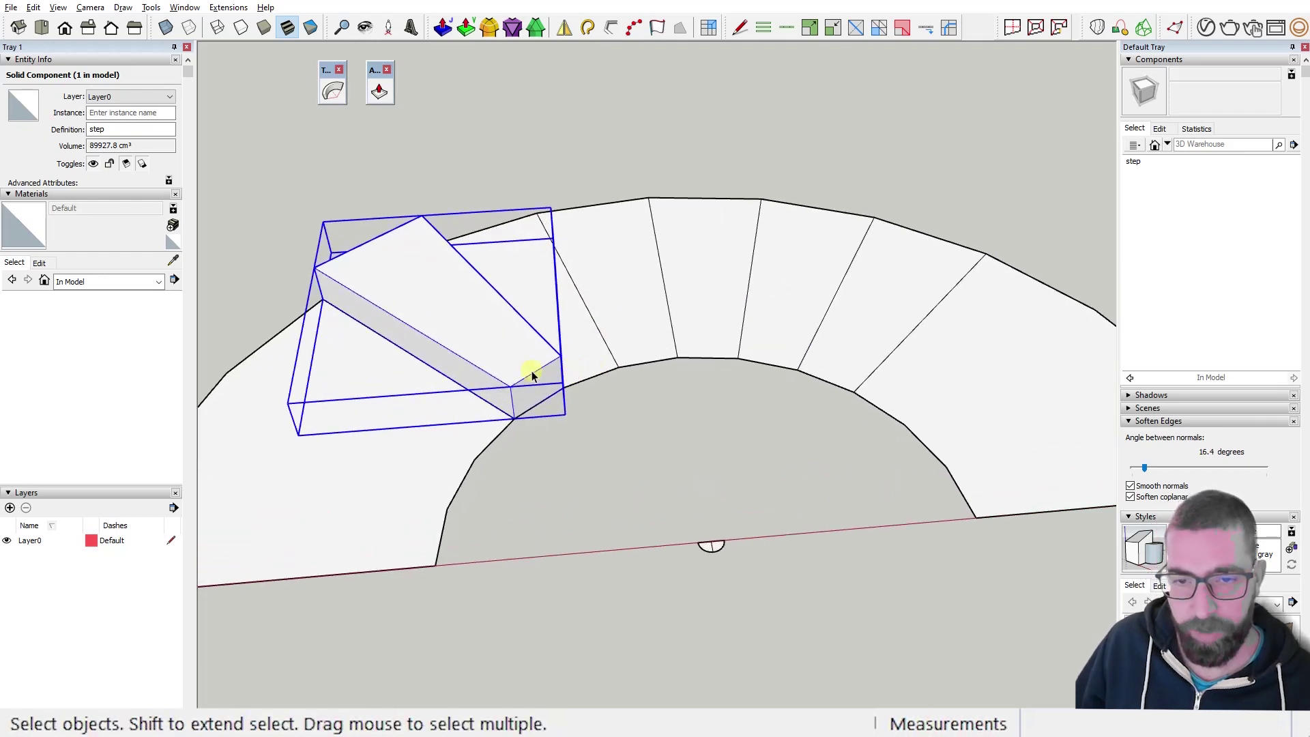
key(q)
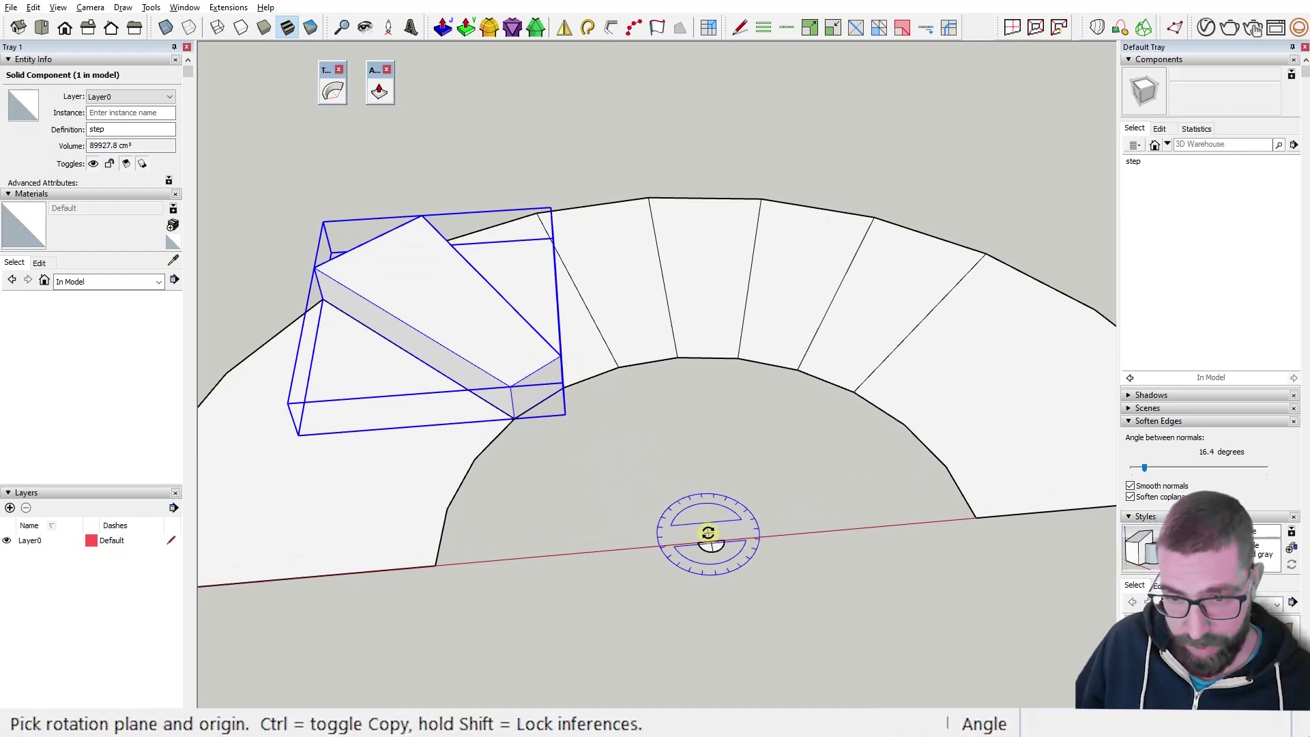
click(711, 543)
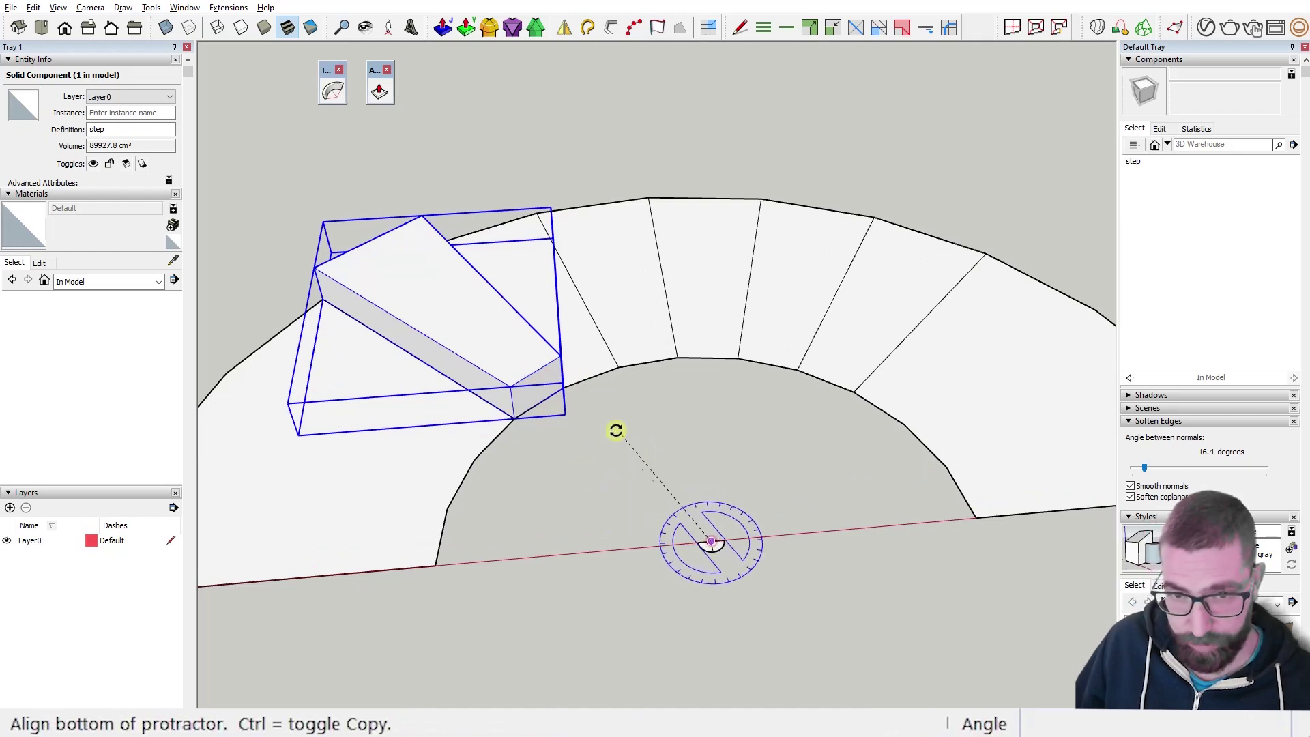
click(512, 387)
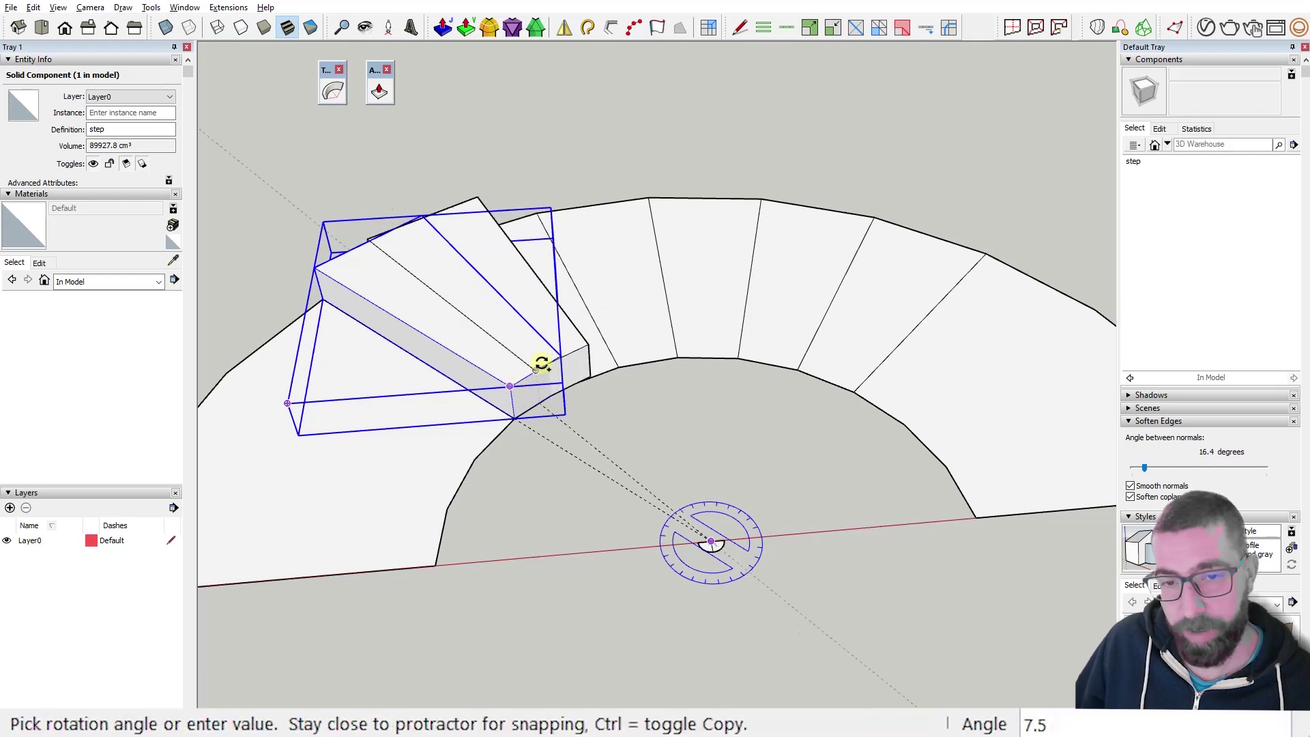
click(558, 356)
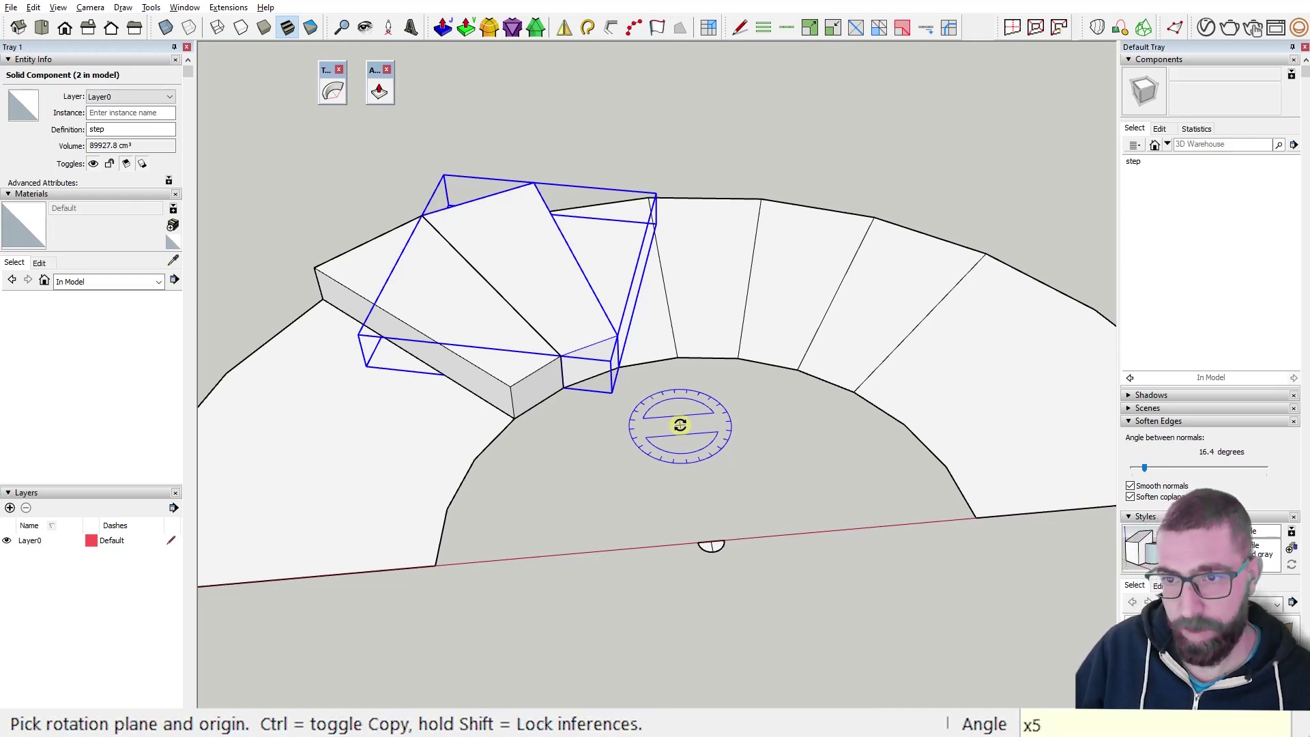
key(Return)
middle_drag(919, 407, 1037, 372)
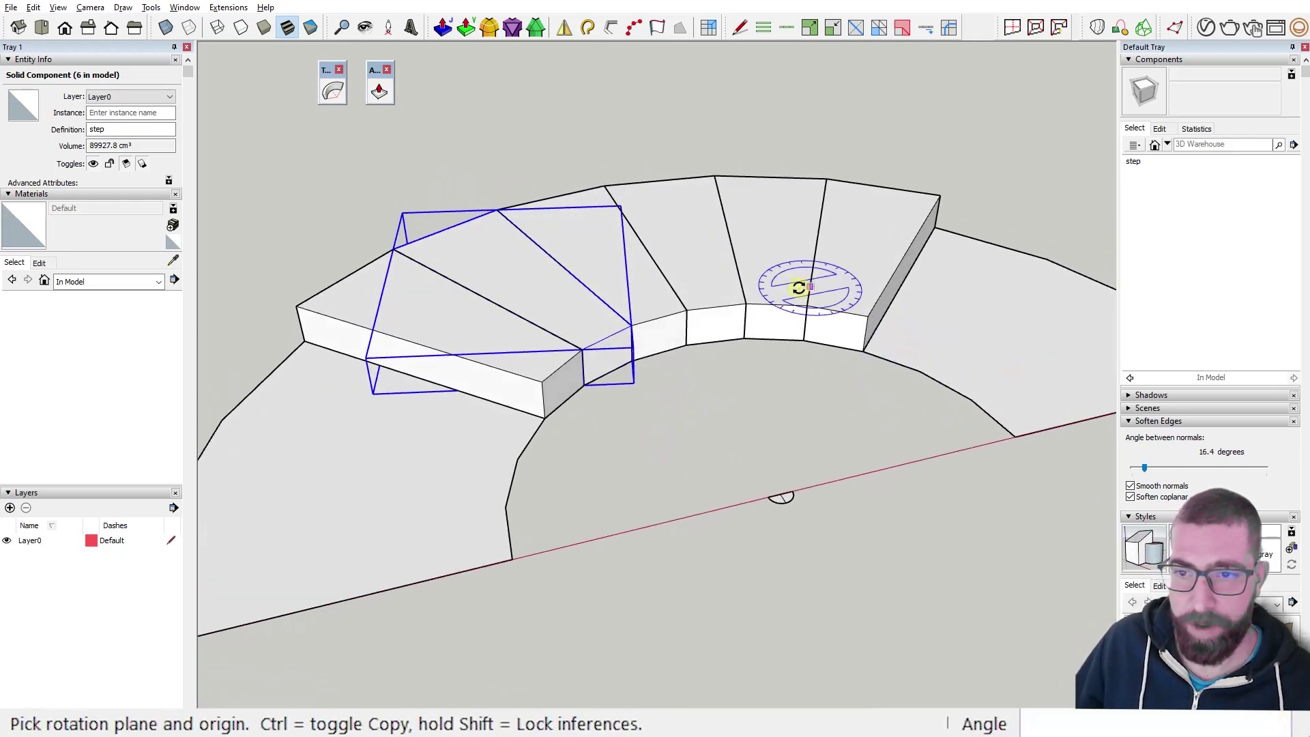
middle_drag(798, 288, 746, 357)
key(space)
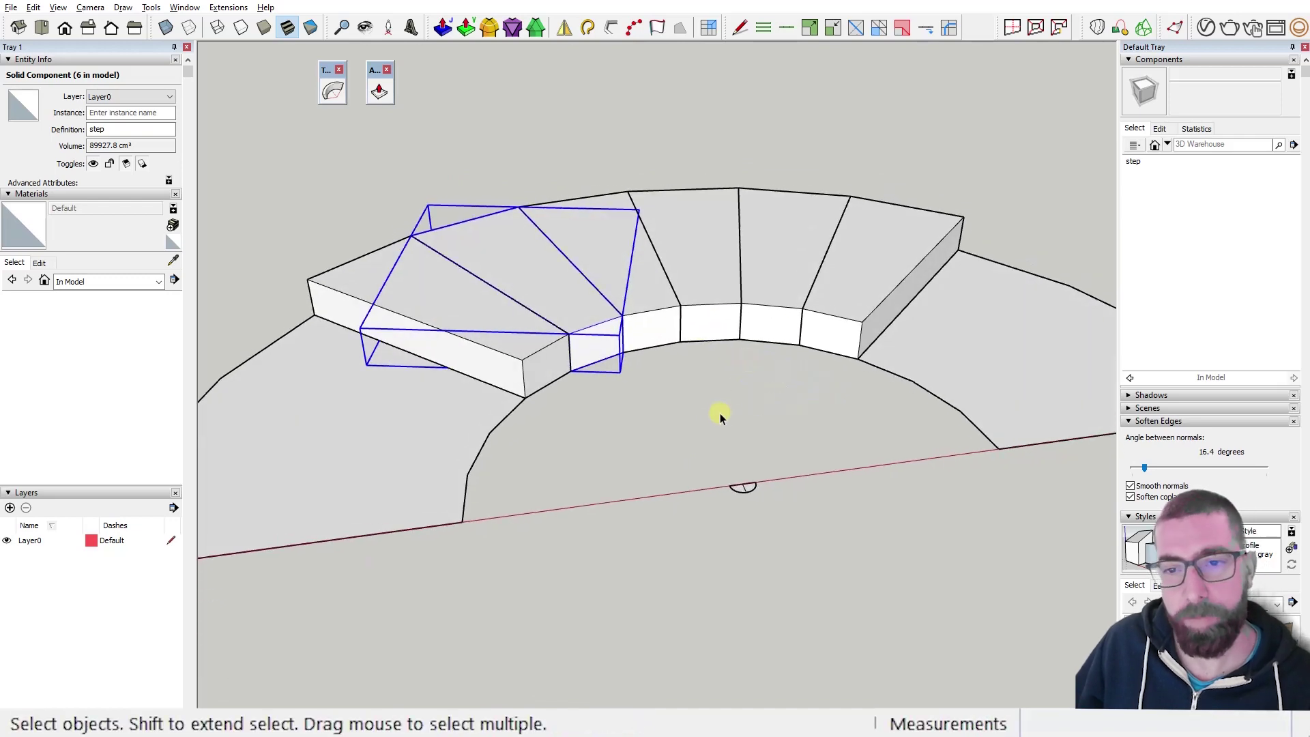
Select the five step copies beyond the first step and move them 18 cm up onto its top corner.
middle_drag(719, 412, 625, 339)
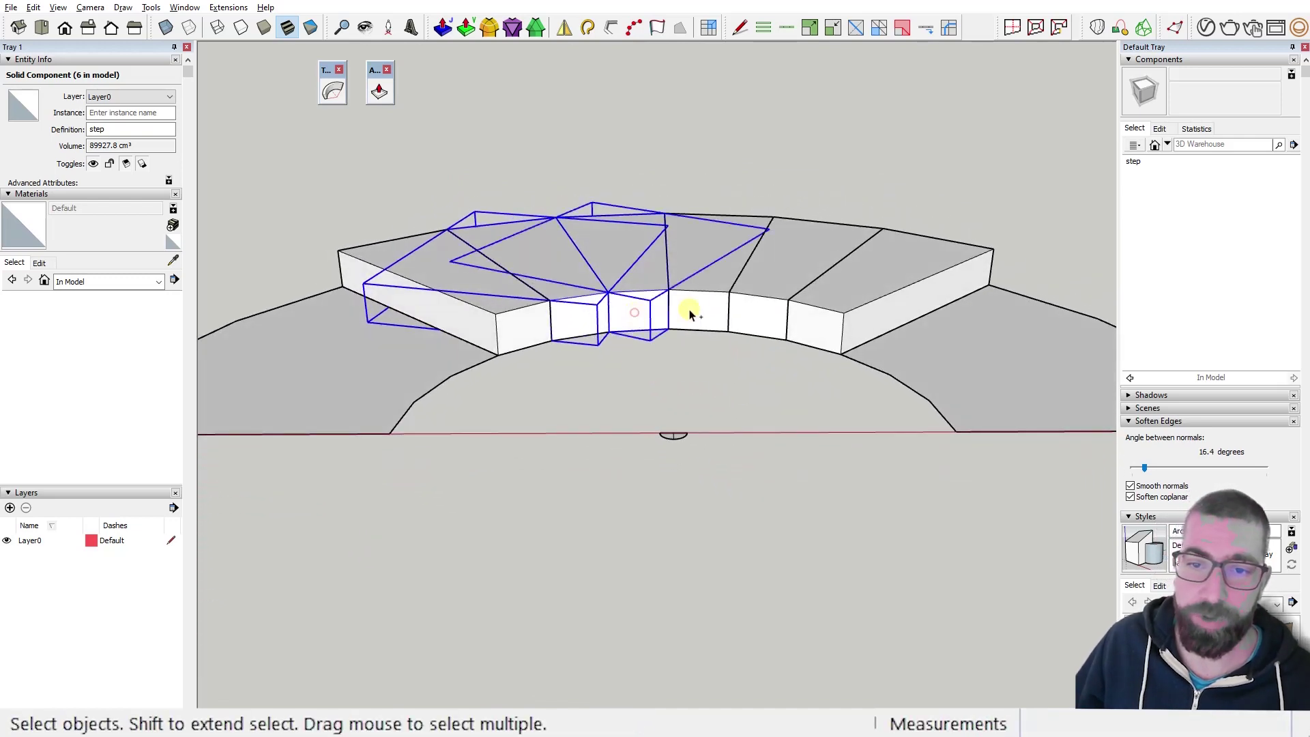
ctrl+click(749, 308)
ctrl+click(799, 316)
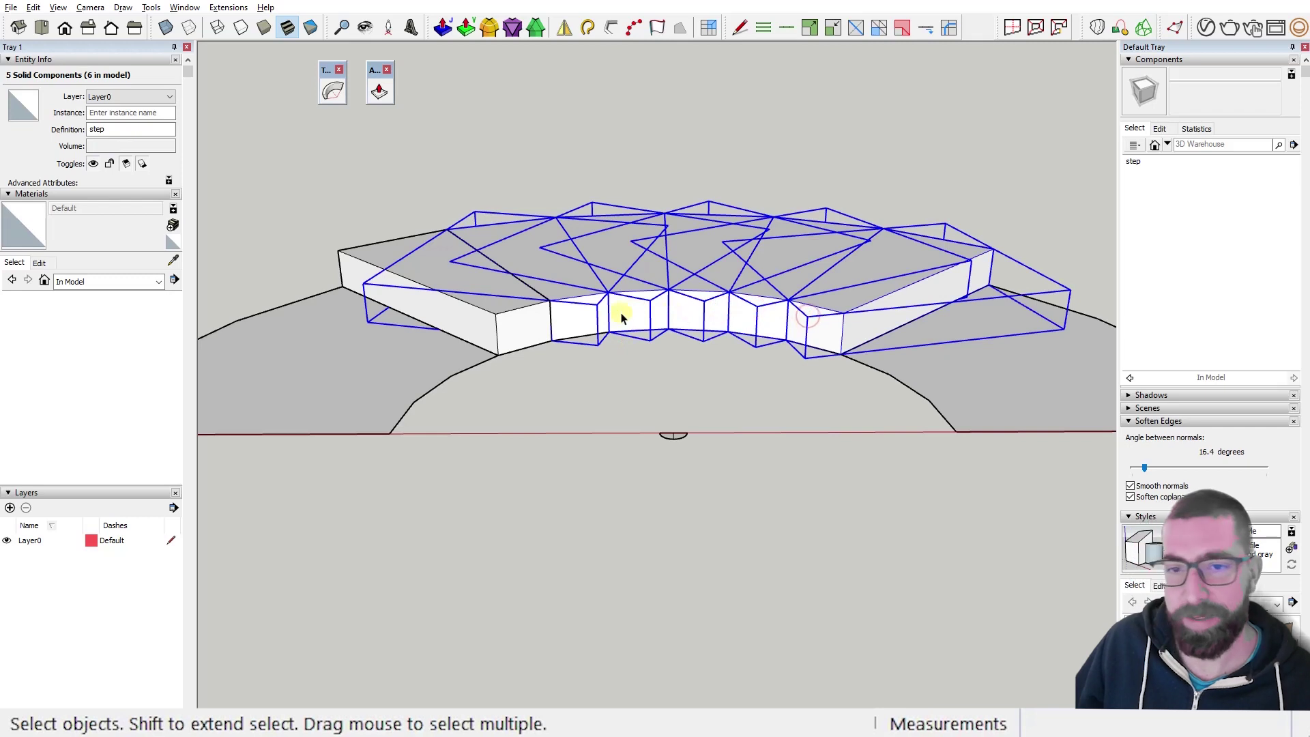
scroll(580, 331, up, 2)
key(m)
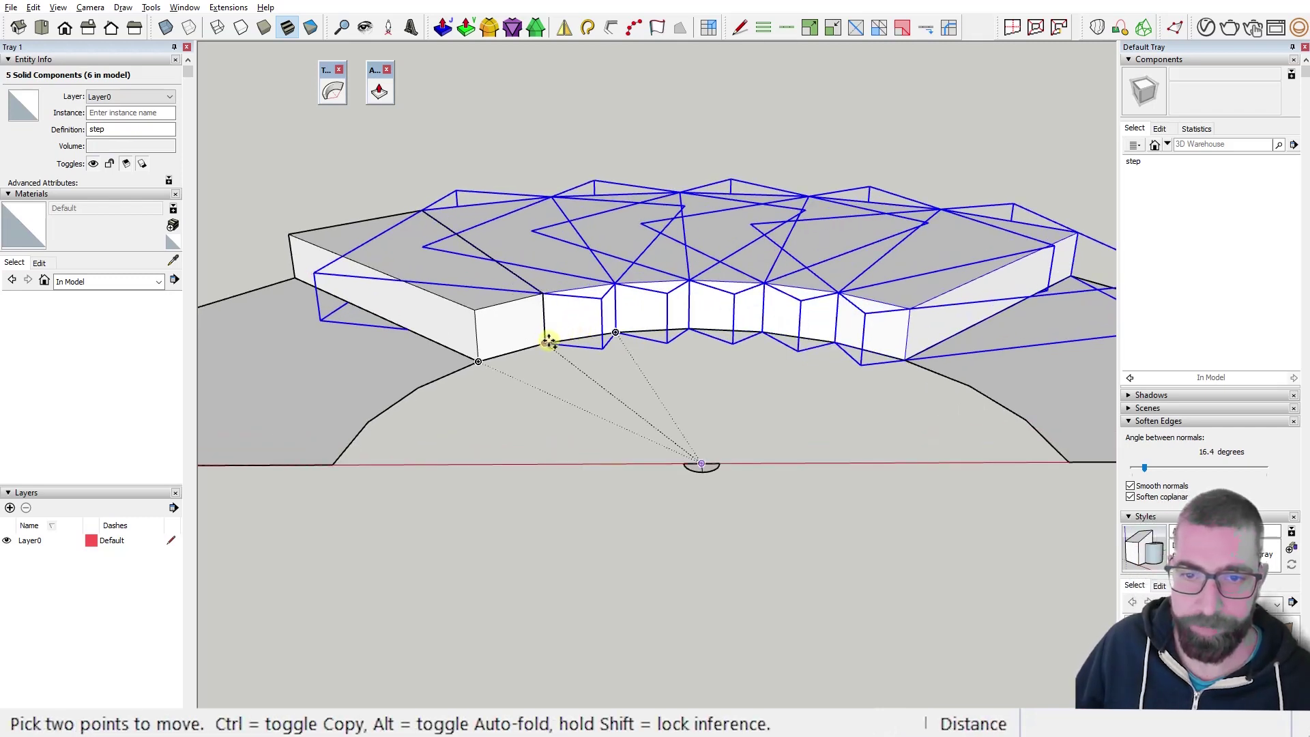
click(550, 338)
key(ctrl)
click(545, 301)
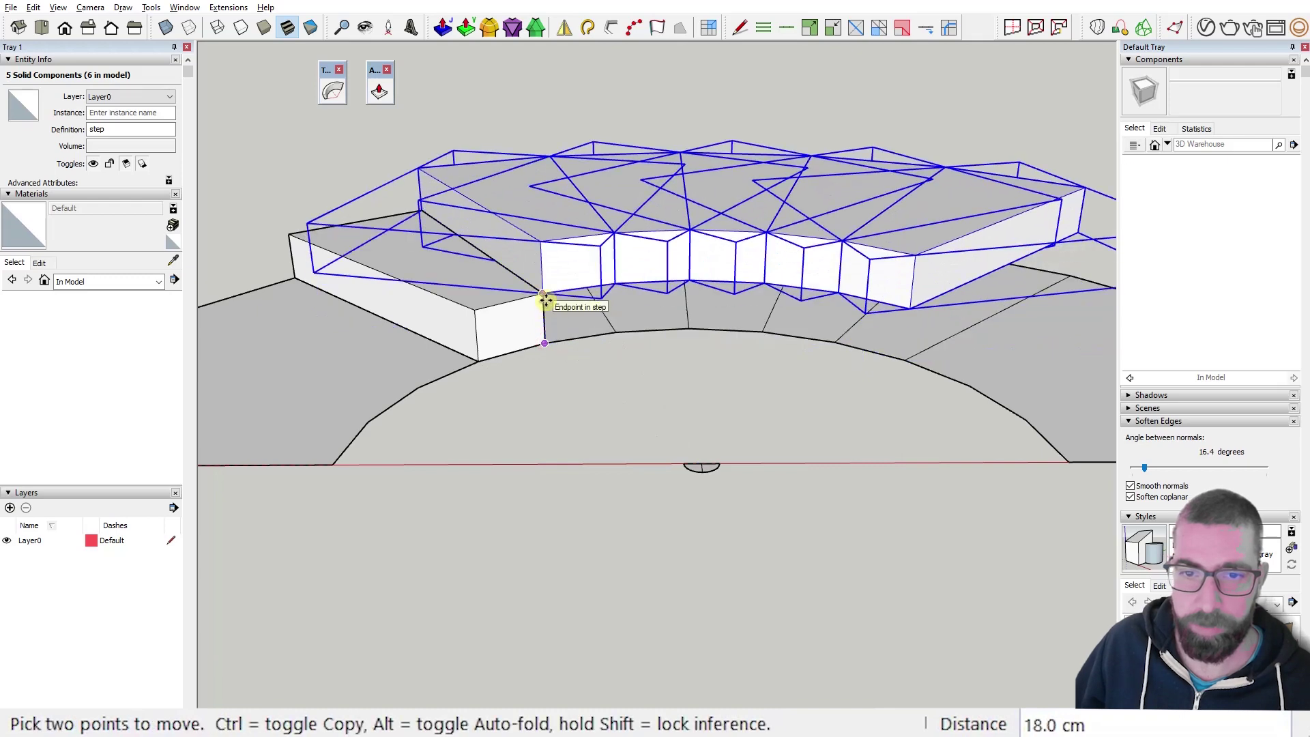
key(space)
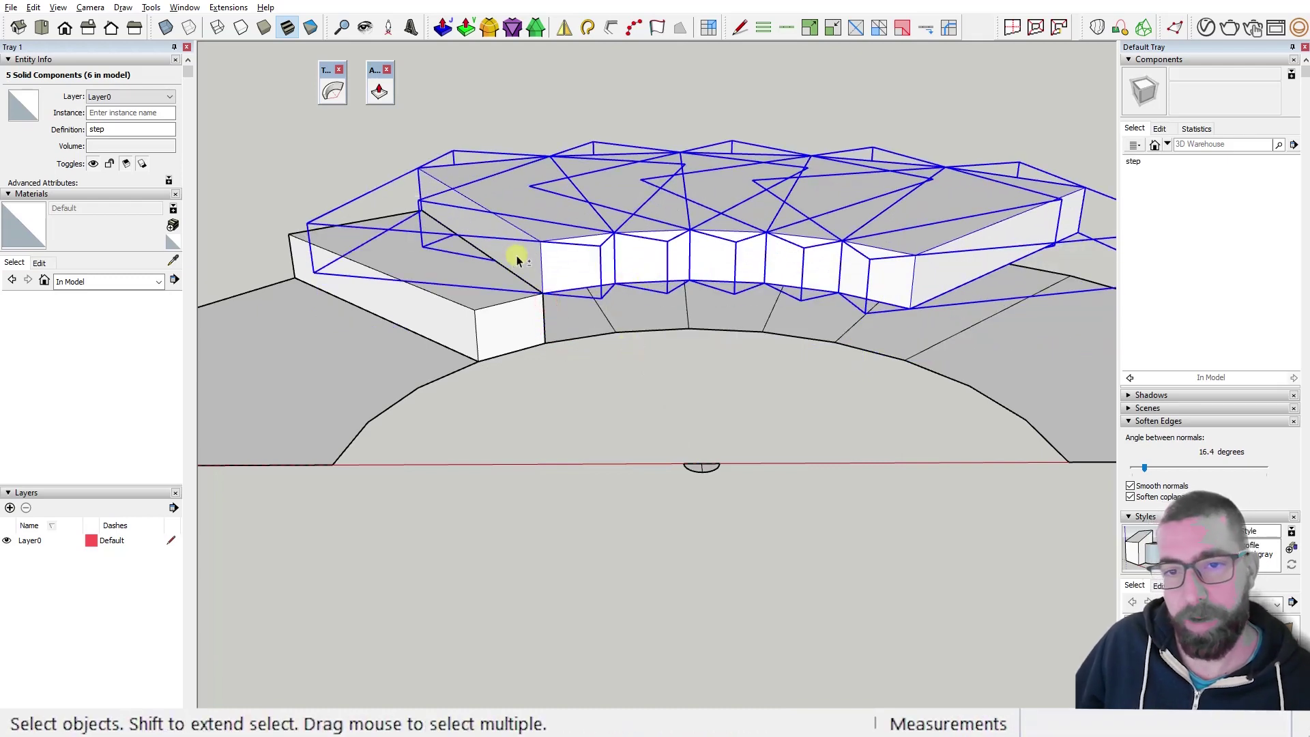
Deselect the second step and move the remaining four steps up by one step height.
shift+click(544, 263)
key(m)
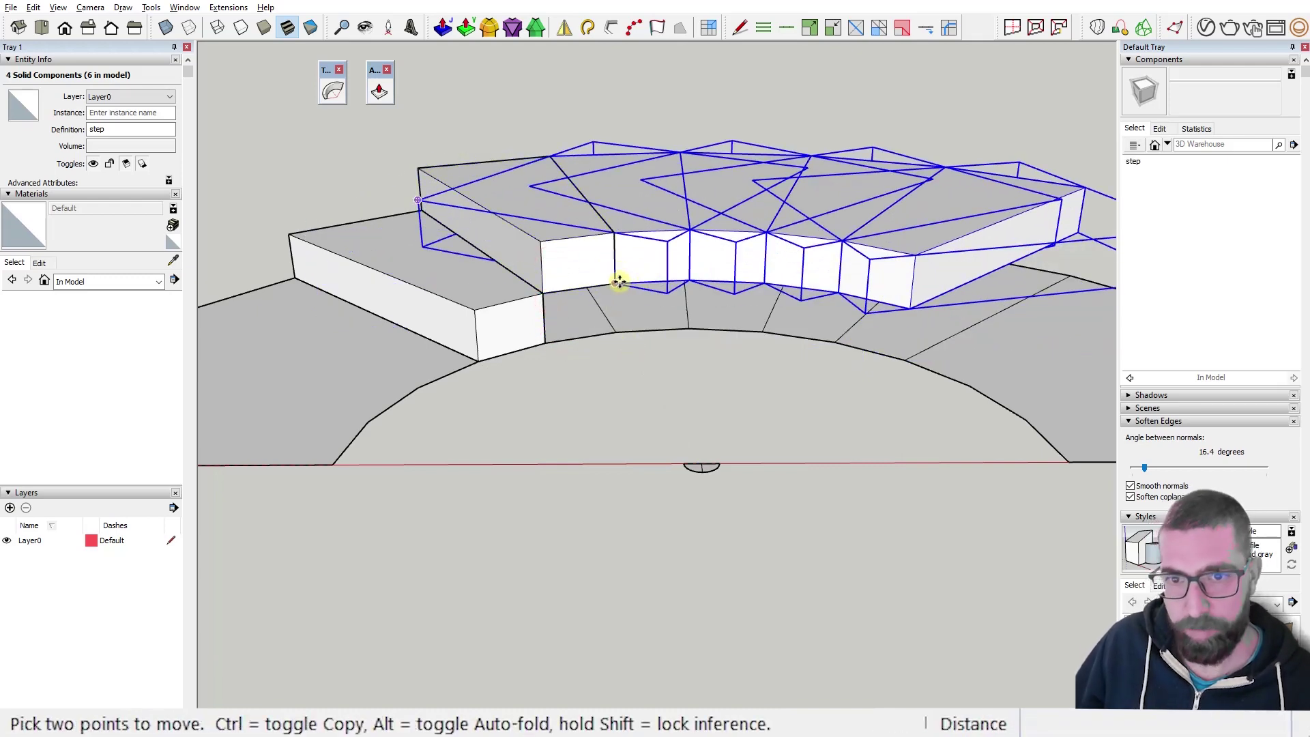
click(620, 282)
click(616, 229)
key(space)
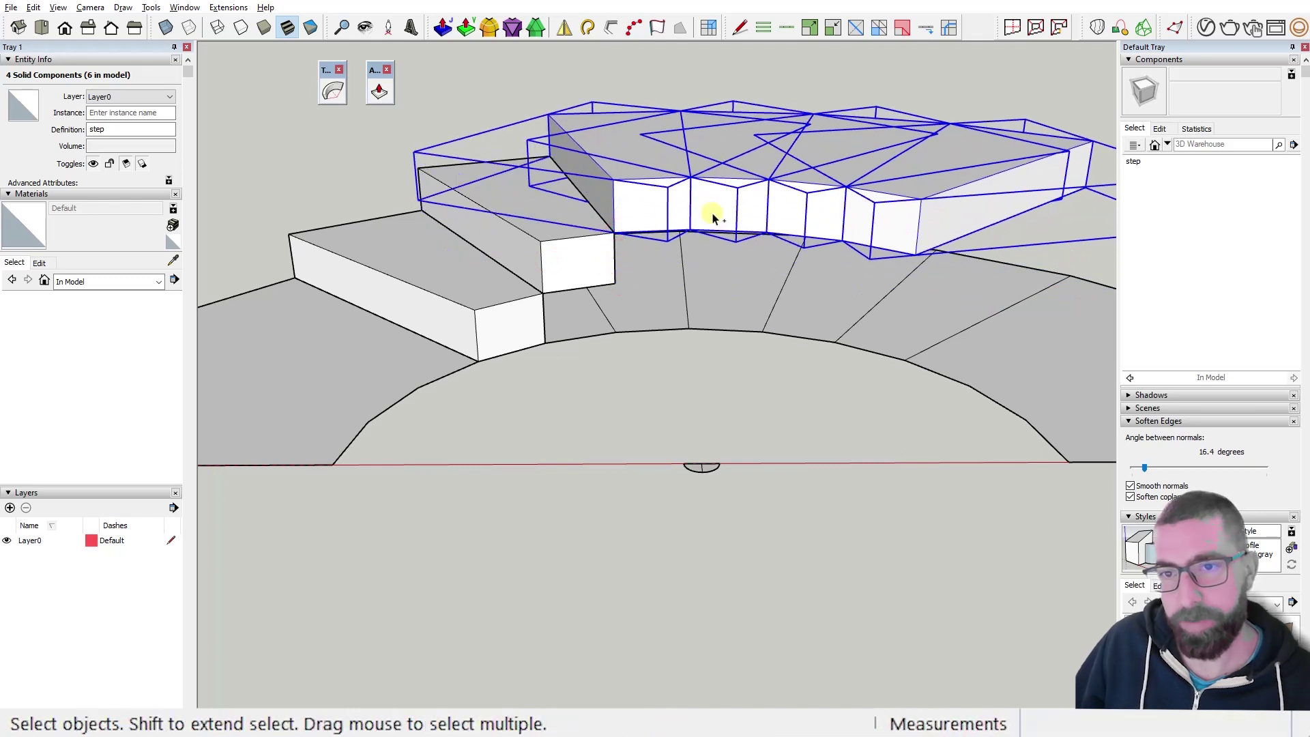
Drop the third step from the selection and raise the remaining three steps by one step height.
shift+click(679, 210)
key(m)
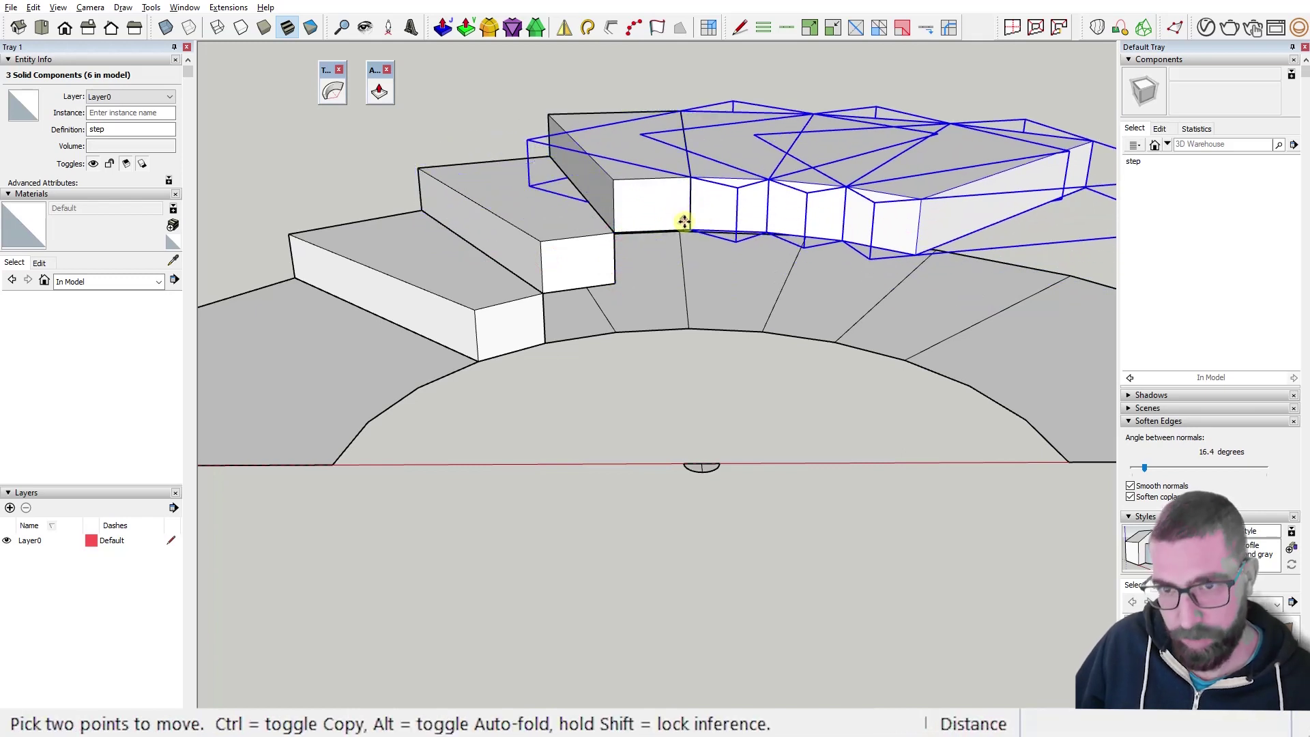
click(690, 228)
click(692, 176)
key(space)
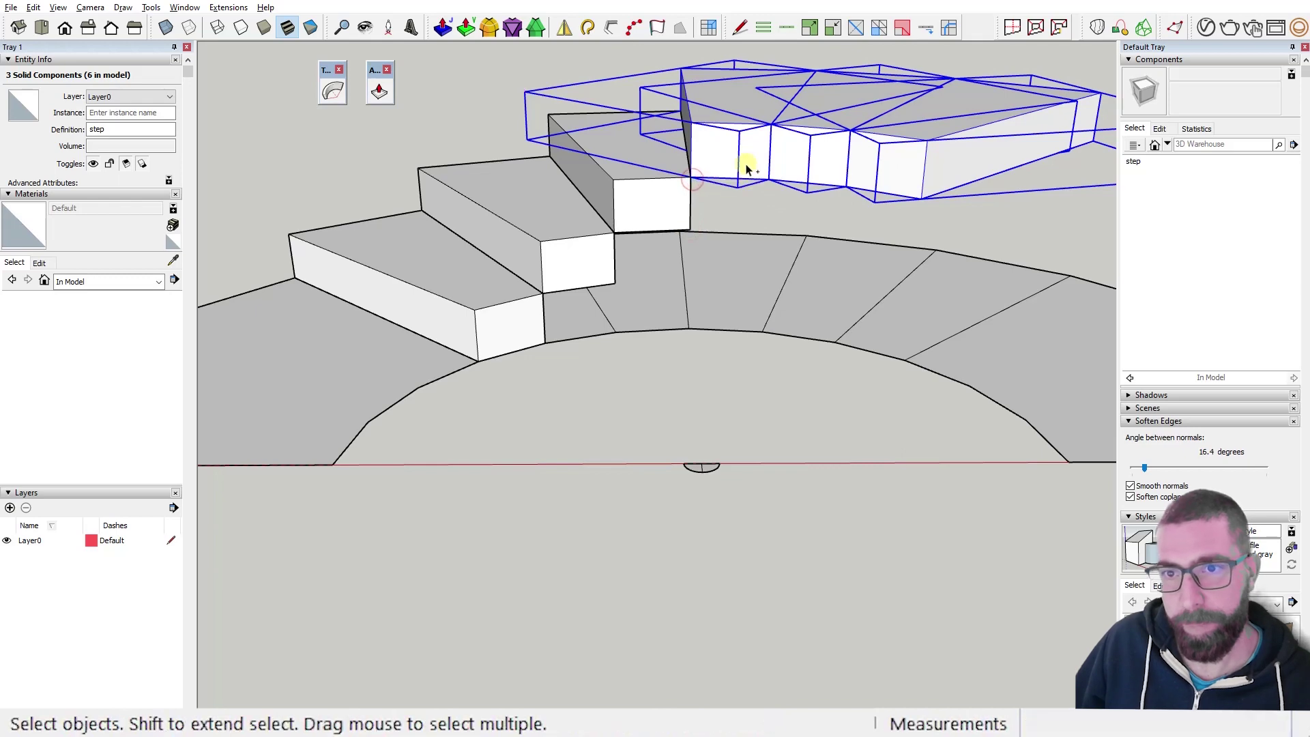
Move the last two steps up by one step height, from bottom corner to the fourth step's top corner.
key(m)
click(765, 176)
key(ctrl)
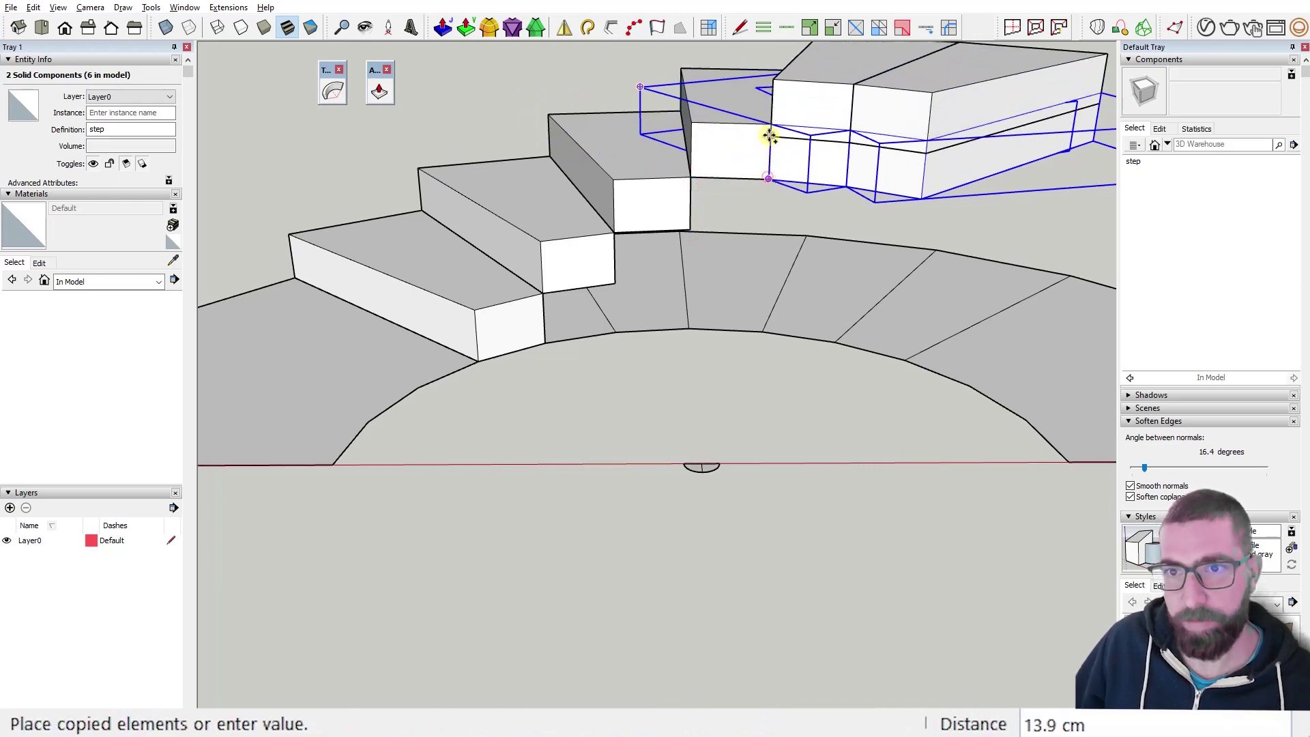
click(769, 128)
scroll(802, 284, down, 3)
scroll(851, 175, up, 4)
key(space)
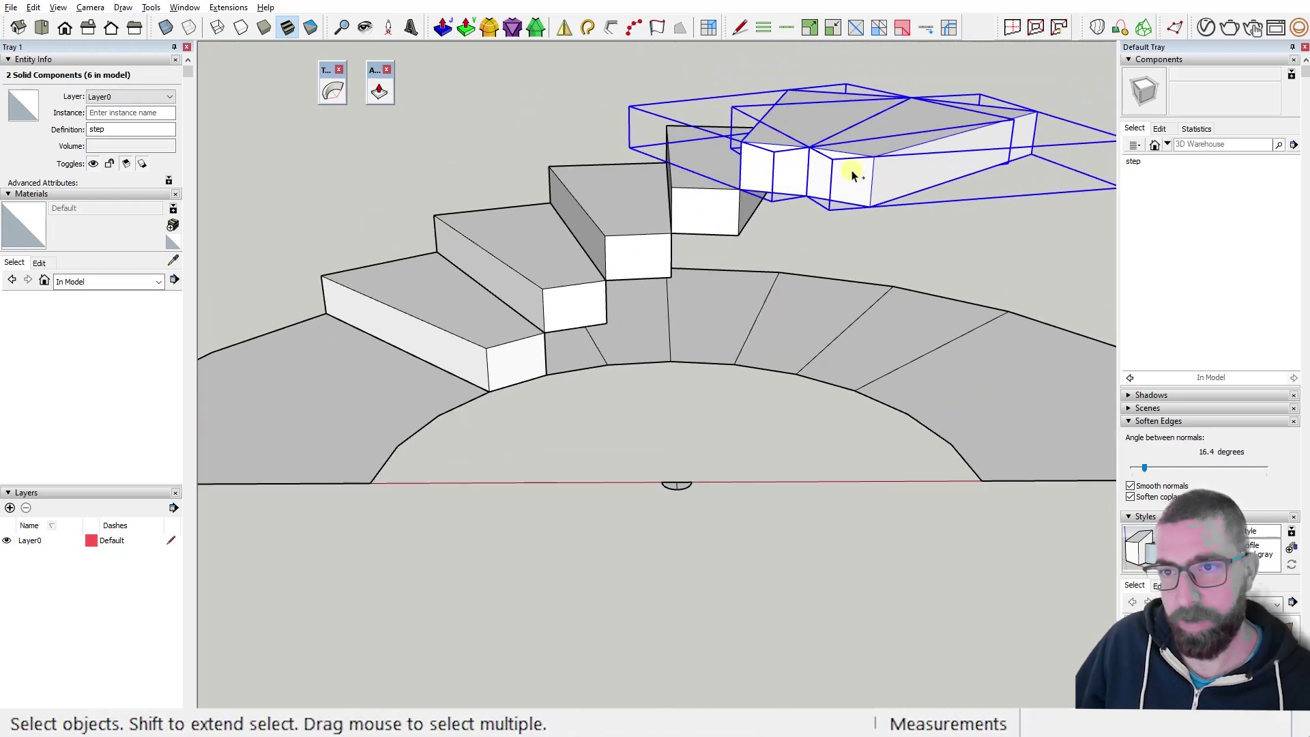
Deselect the fifth step and raise the last step by one step height.
click(851, 174)
key(m)
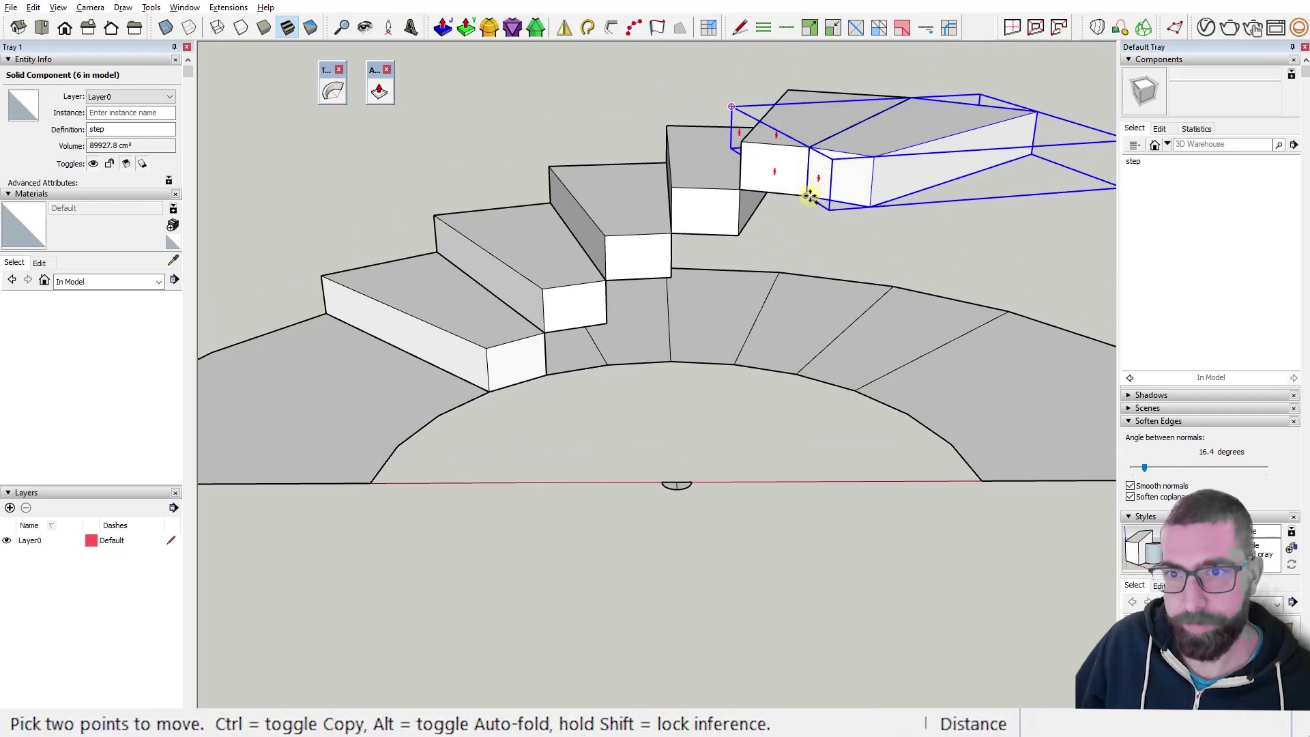
click(809, 196)
Examine the component staircase beside the push/pulled one, then look closely at its lowest steps.
middle_drag(789, 320, 885, 321)
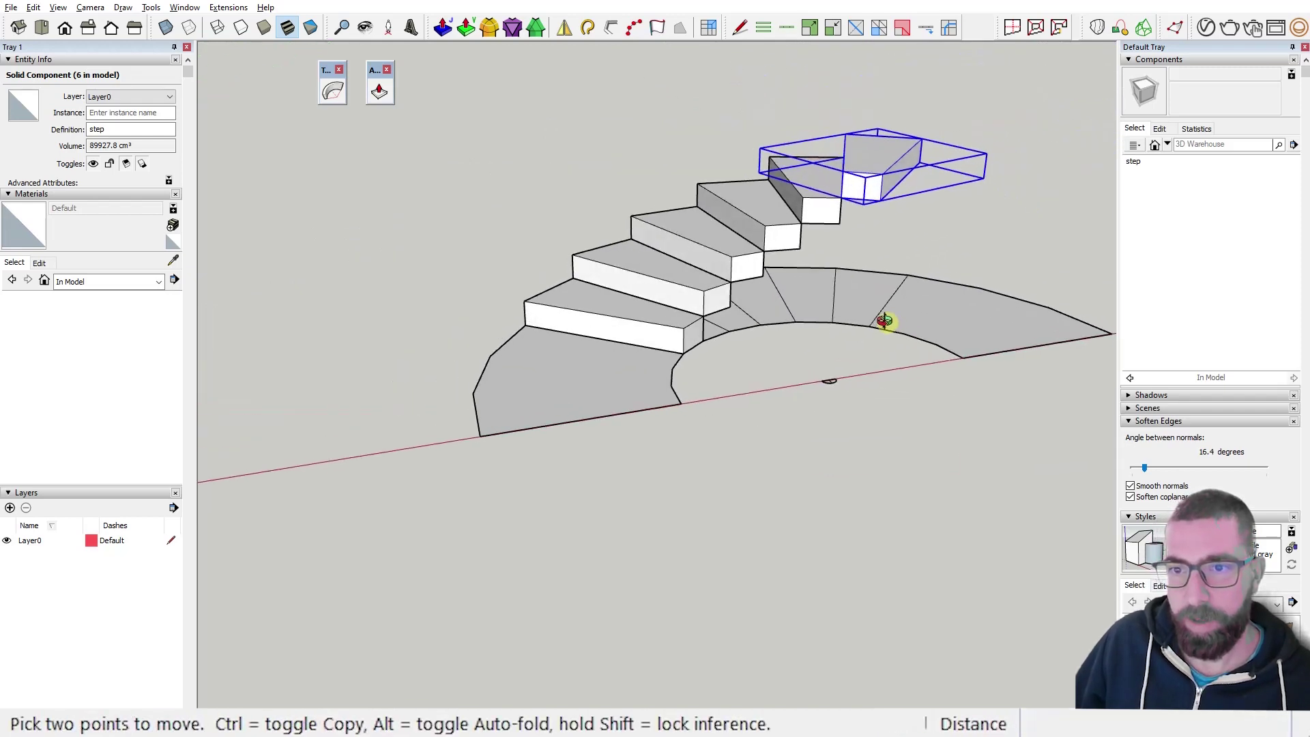
middle_drag(704, 369, 792, 264)
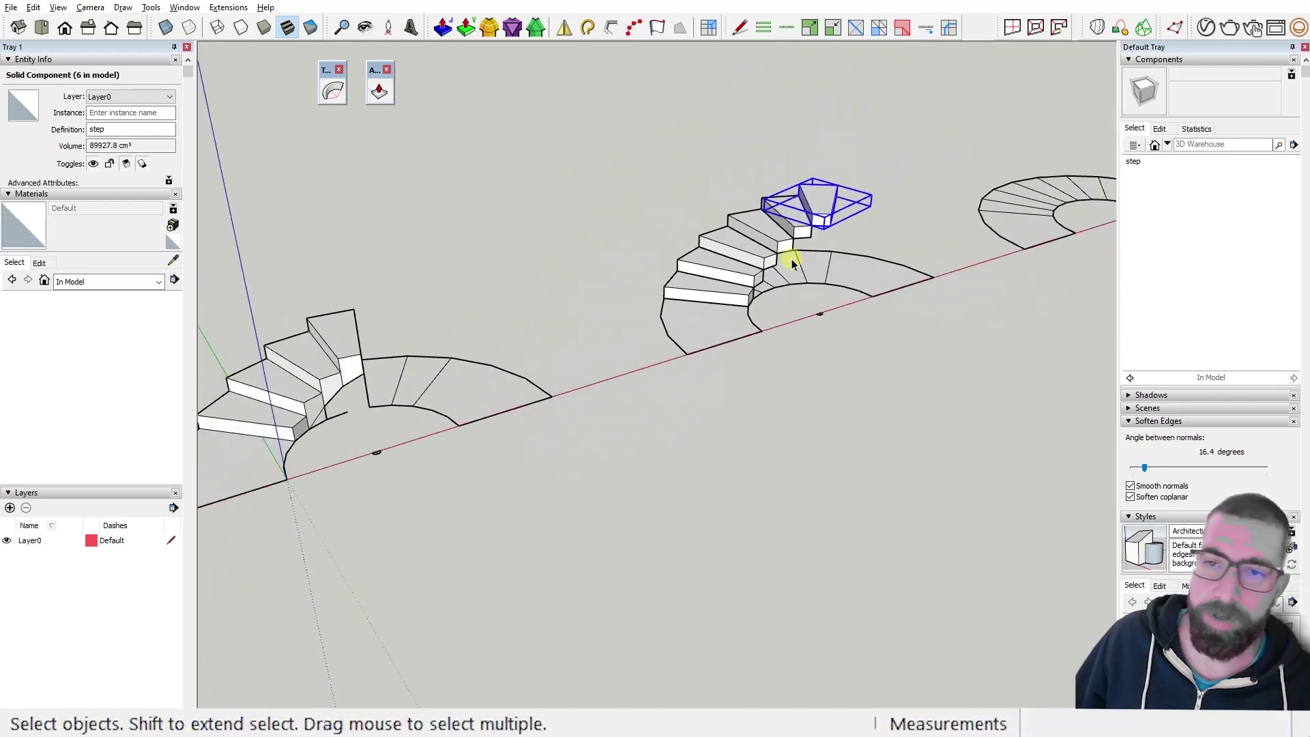
middle_drag(474, 325, 437, 322)
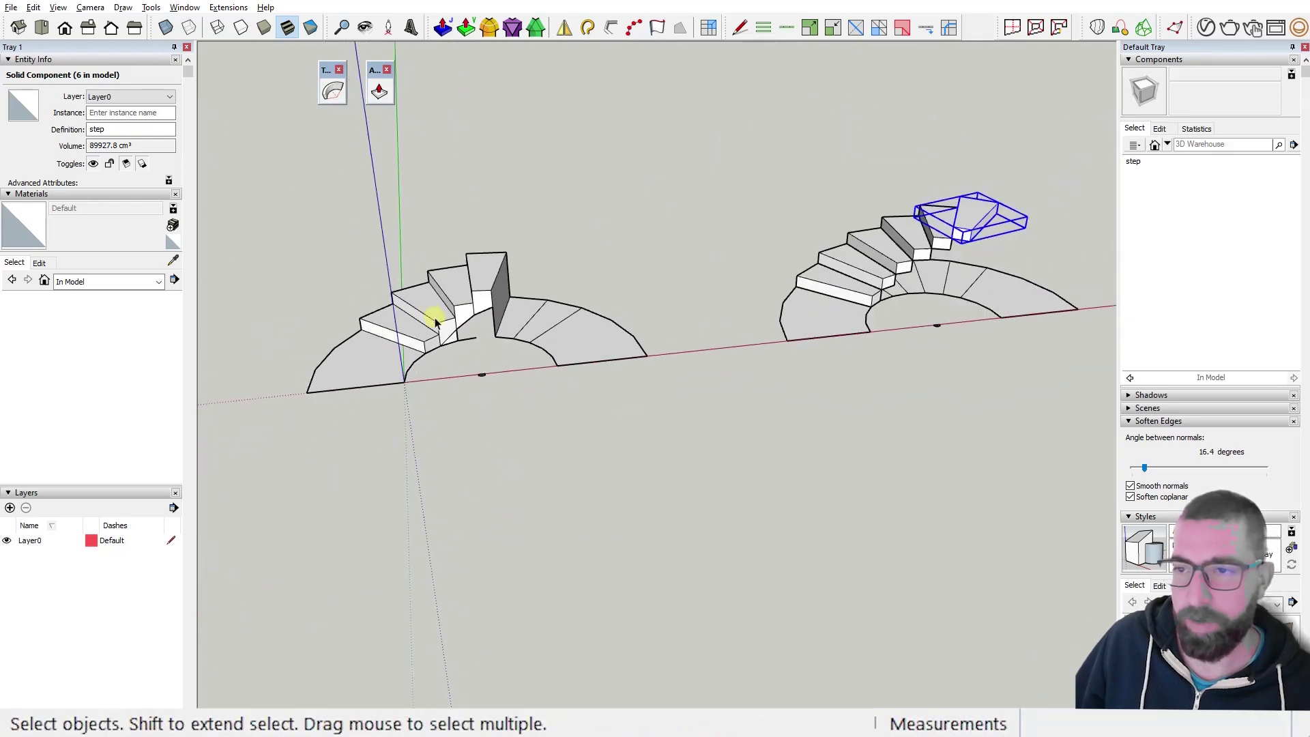
scroll(608, 293, up, 5)
middle_drag(608, 293, 498, 438)
scroll(629, 316, down, 2)
scroll(462, 436, up, 3)
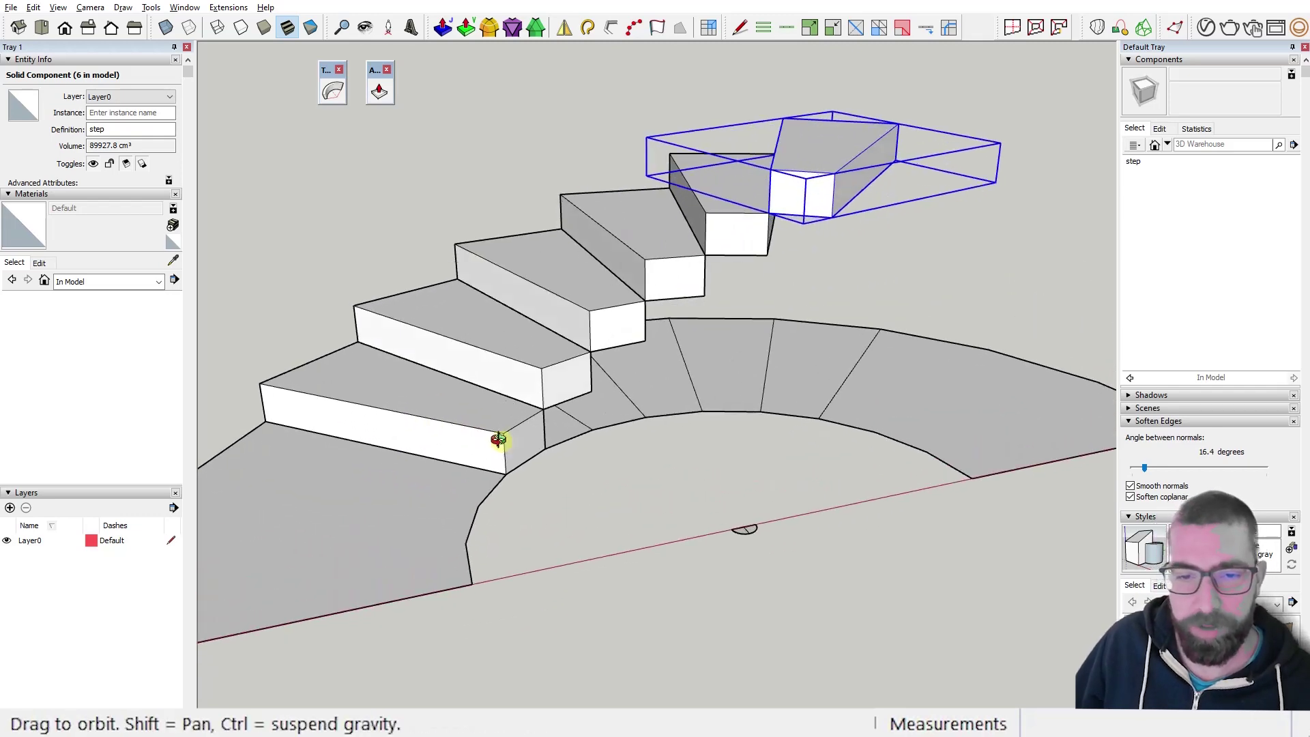
scroll(508, 382, up, 2)
middle_drag(560, 373, 533, 359)
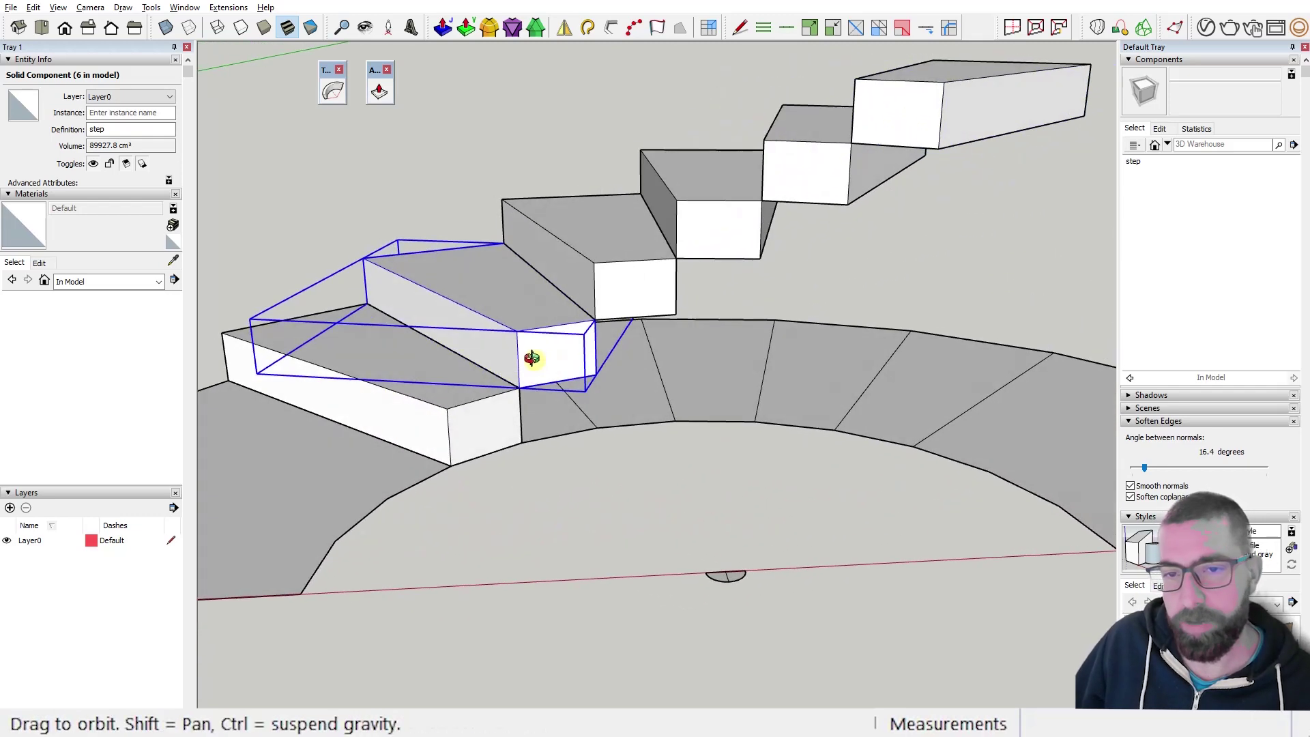
scroll(744, 389, down, 1)
scroll(600, 357, up, 3)
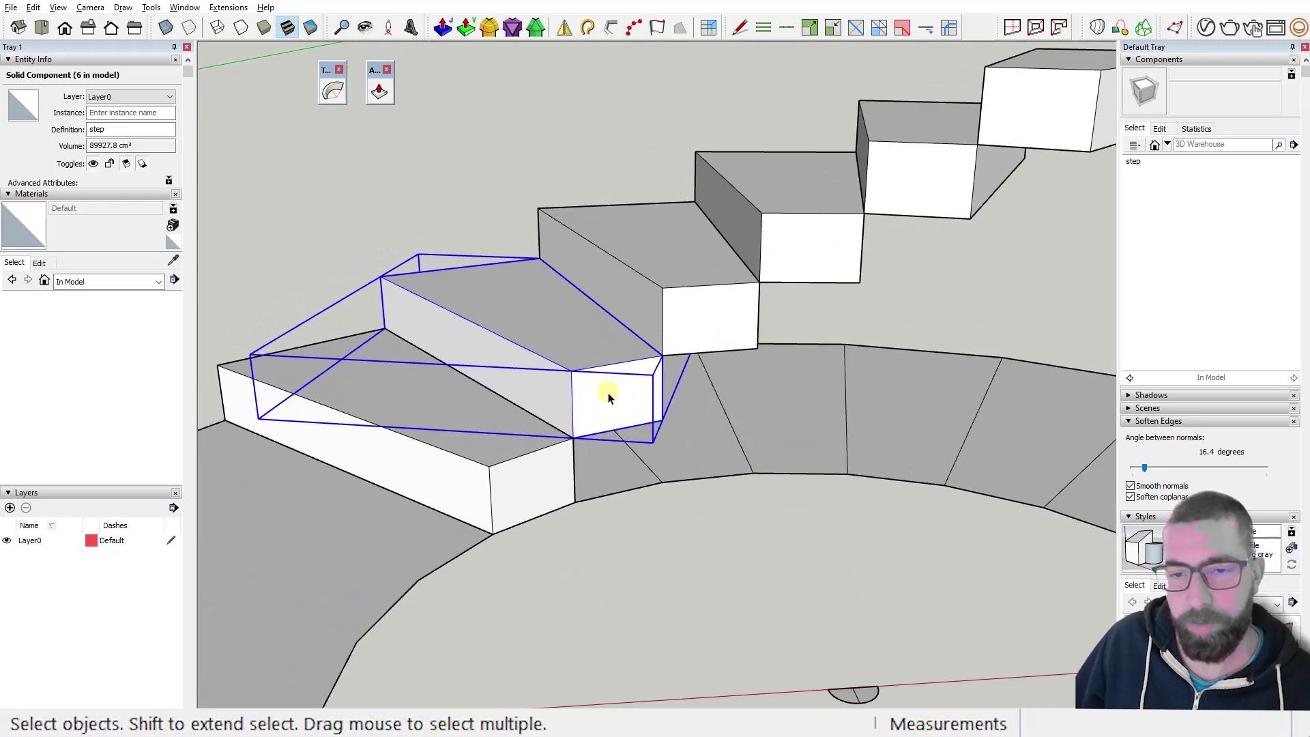
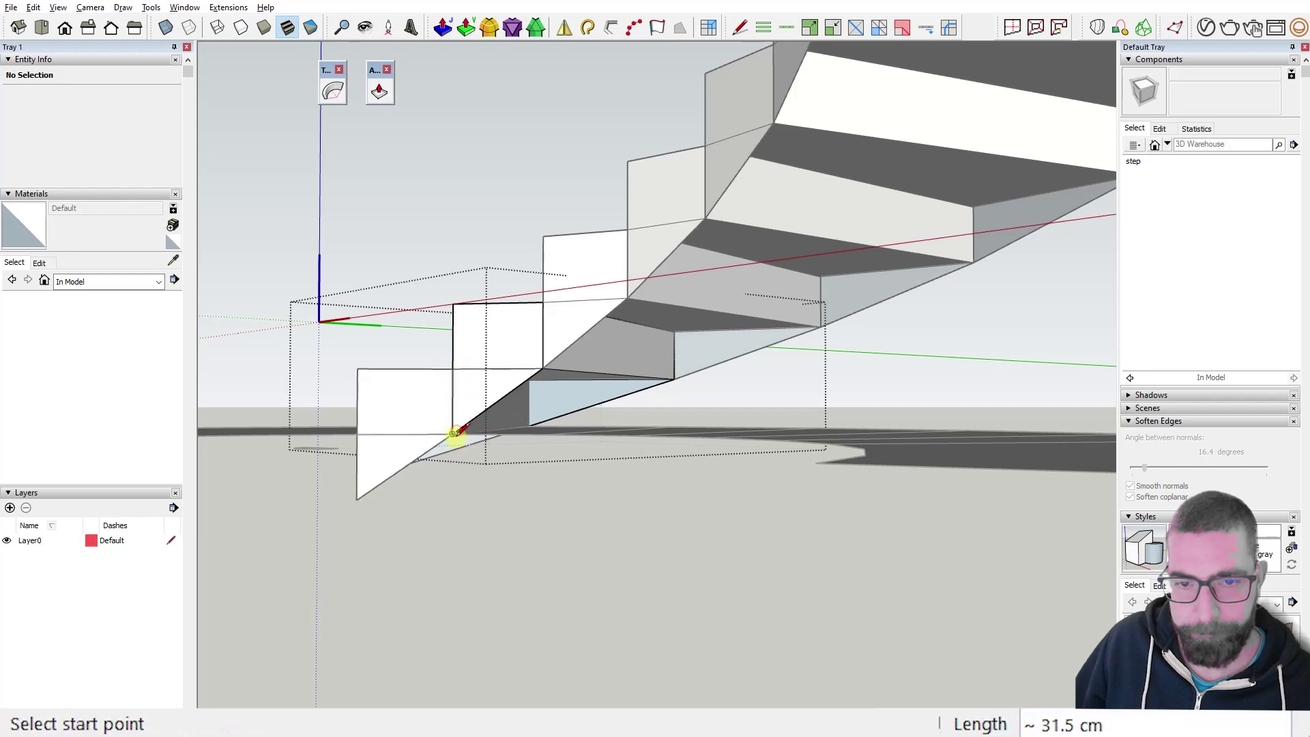
Inside the step component, draw a diagonal across the underside and the lower closing edge to complete the sloping faces.
click(453, 434)
click(672, 379)
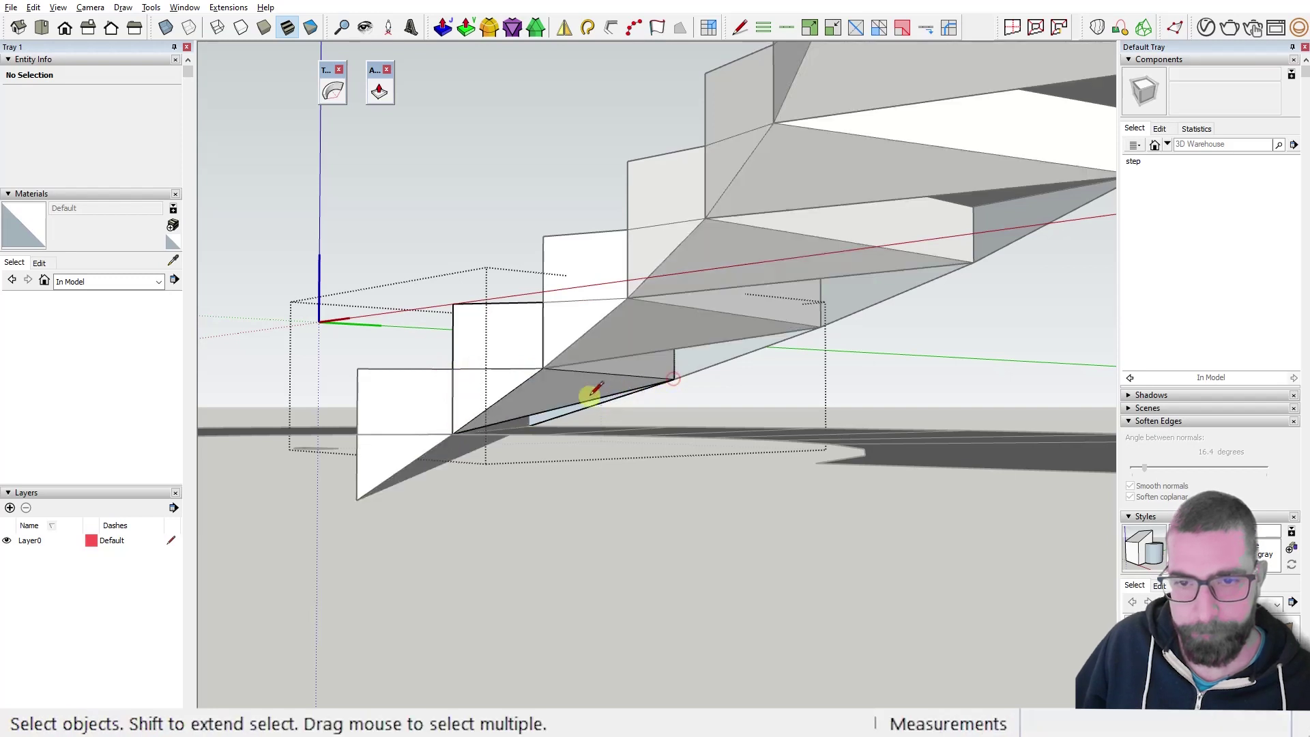
key(l)
click(528, 425)
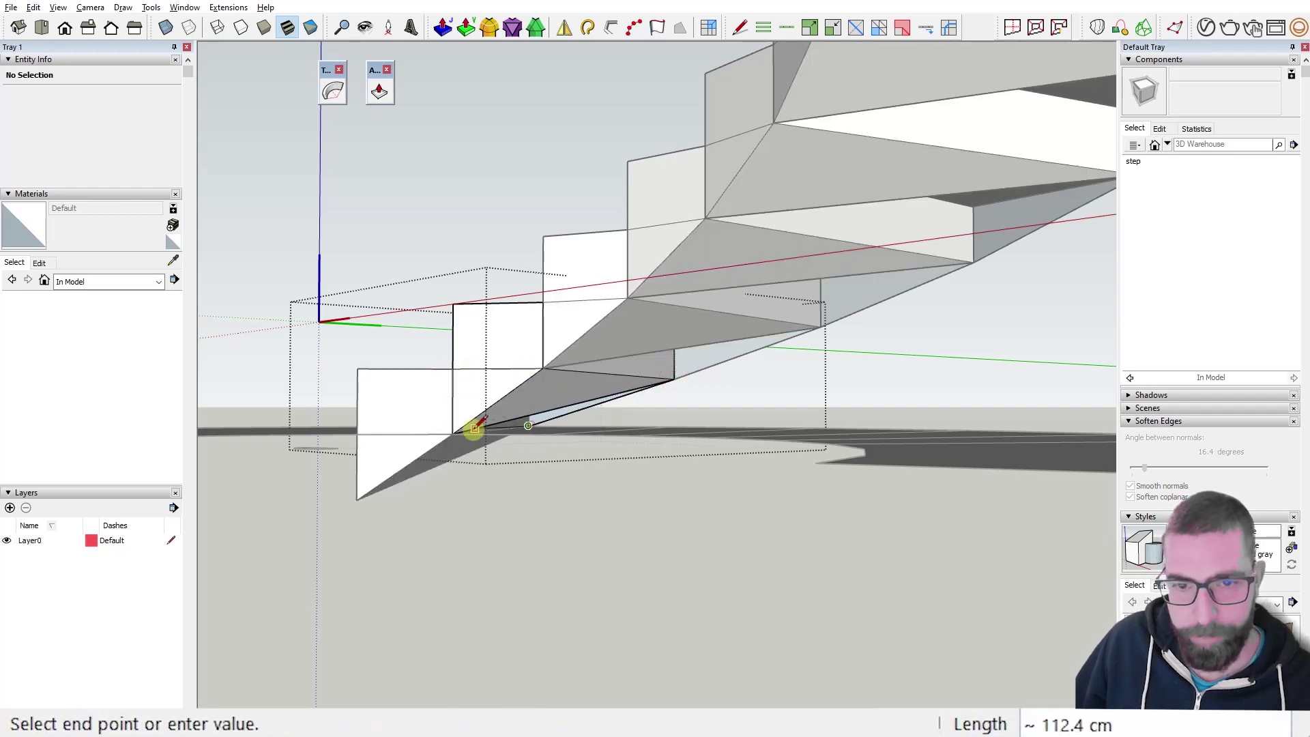
click(452, 433)
Soften the step component's diagonal underside edge with a 41.1 degree angle between normals.
key(space)
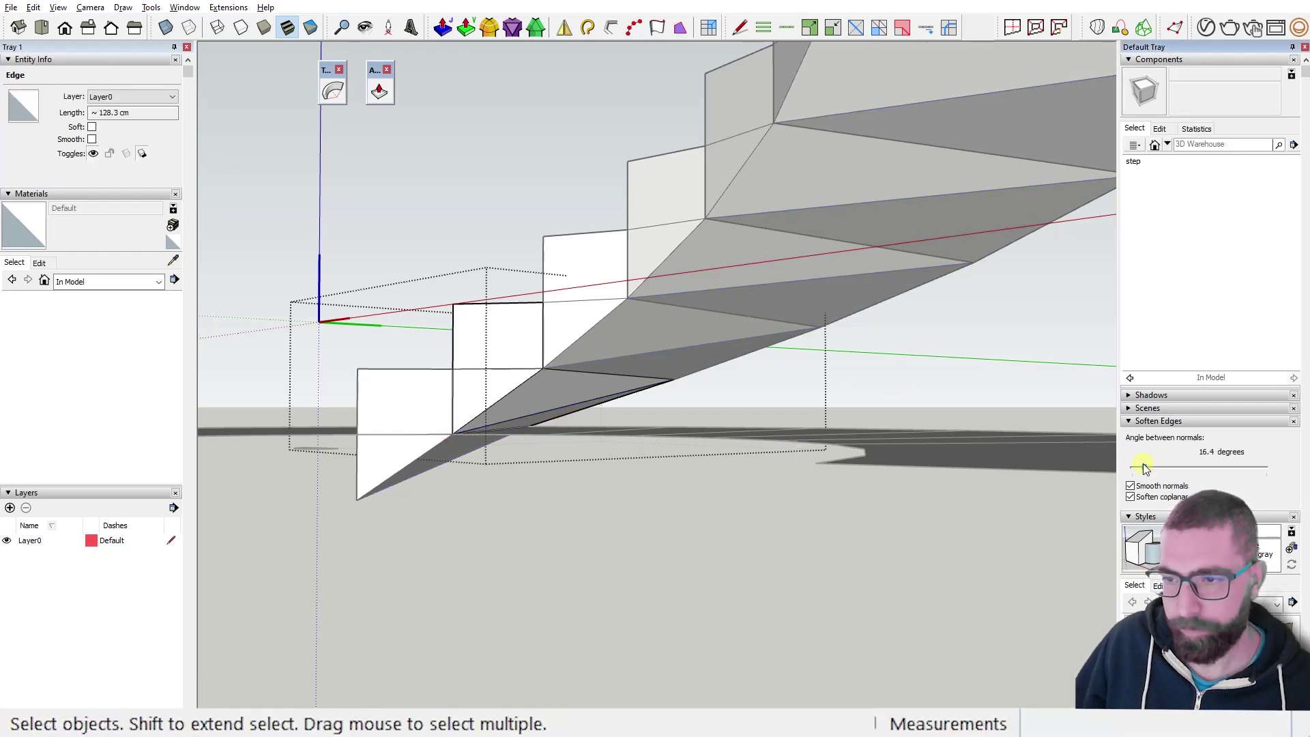
drag(1172, 470, 1164, 471)
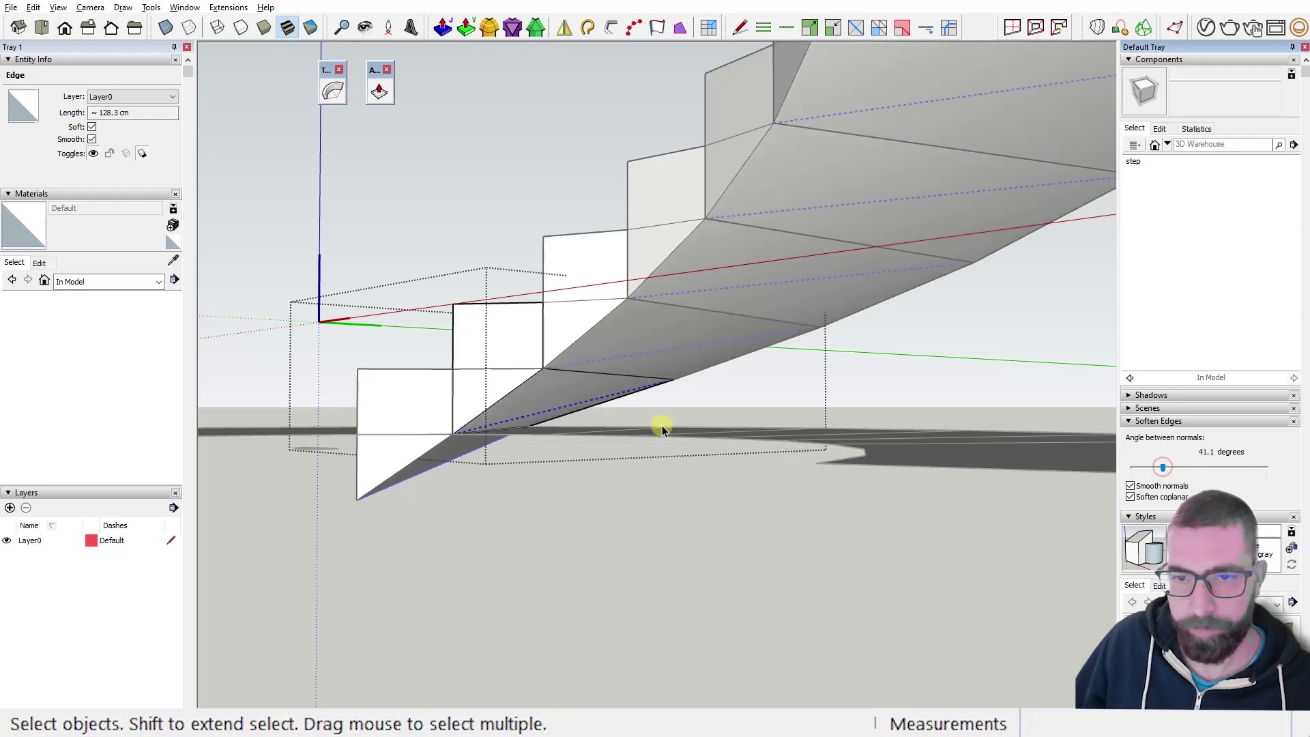
Close the step component and examine the staircase's smooth underside, its upper steps and its lowest step.
scroll(662, 428, down, 5)
click(632, 490)
middle_drag(632, 490, 901, 401)
scroll(784, 296, up, 5)
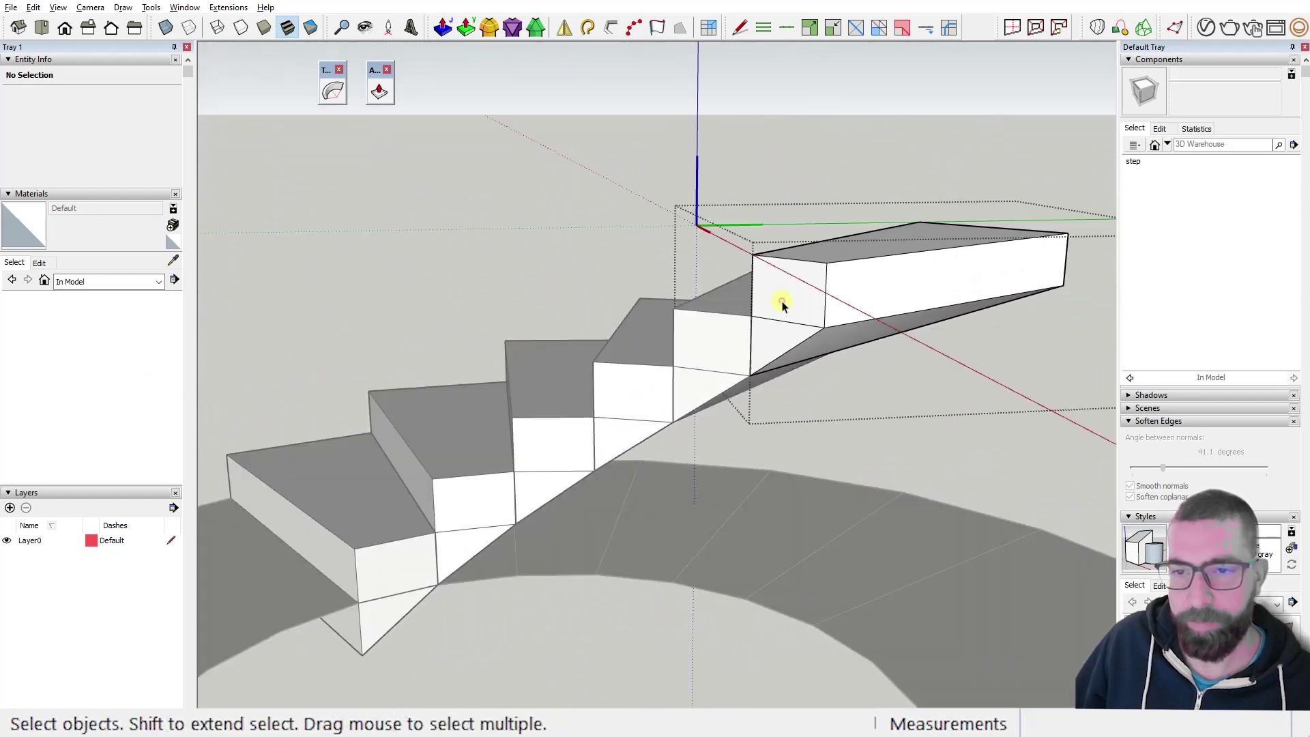
click(789, 322)
click(935, 313)
middle_drag(936, 314, 796, 459)
scroll(489, 333, down, 3)
scroll(614, 456, down, 3)
middle_drag(614, 456, 693, 375)
scroll(649, 476, up, 3)
scroll(649, 476, up, 2)
Inside the lowest step component, draw a line parallel to the tread's narrow inner edge, forming a strip about 5 cm wide.
double_click(646, 476)
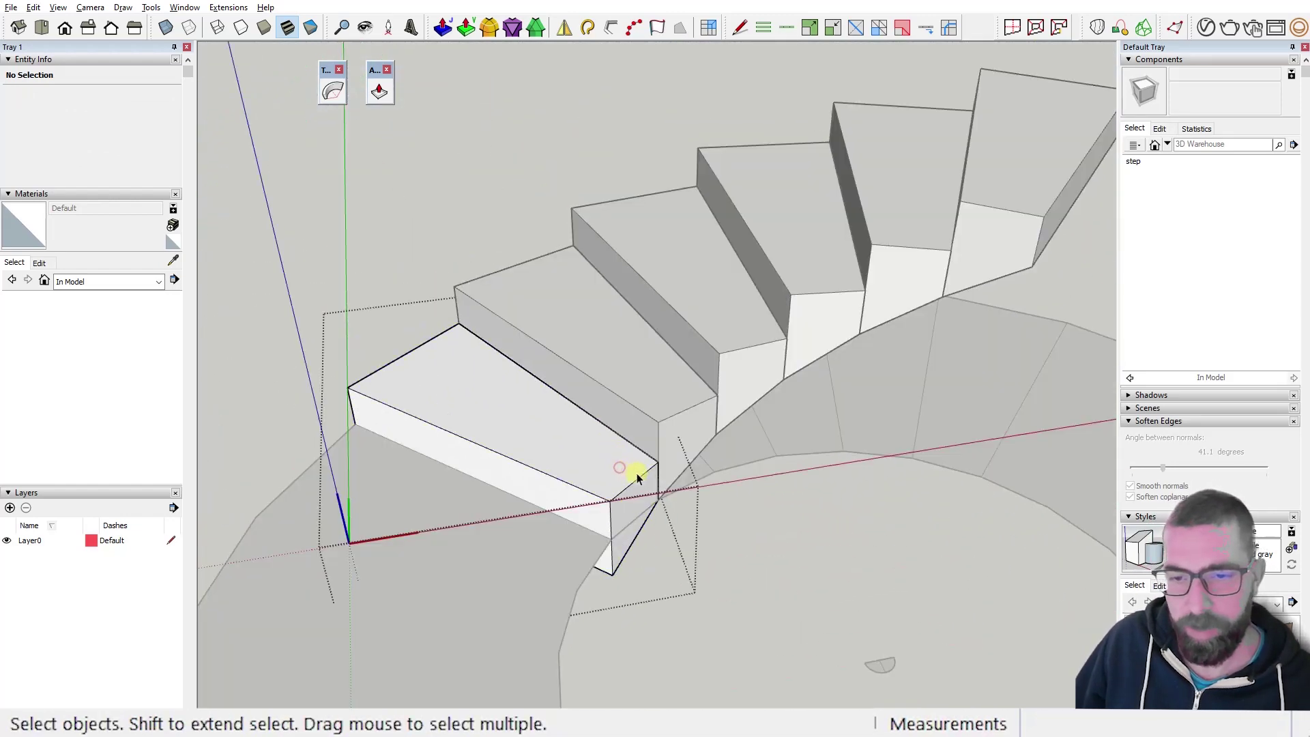
scroll(646, 476, up, 2)
click(646, 476)
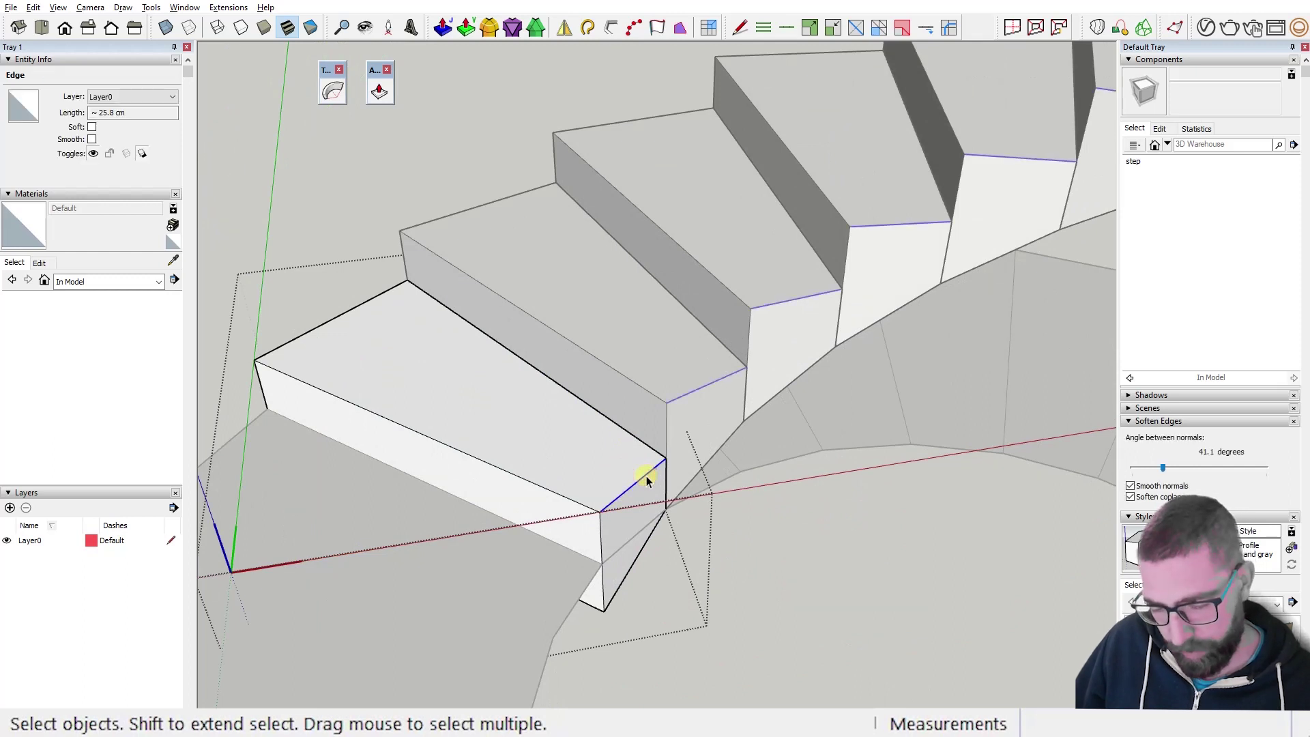
scroll(646, 477, up, 2)
key(l)
click(656, 435)
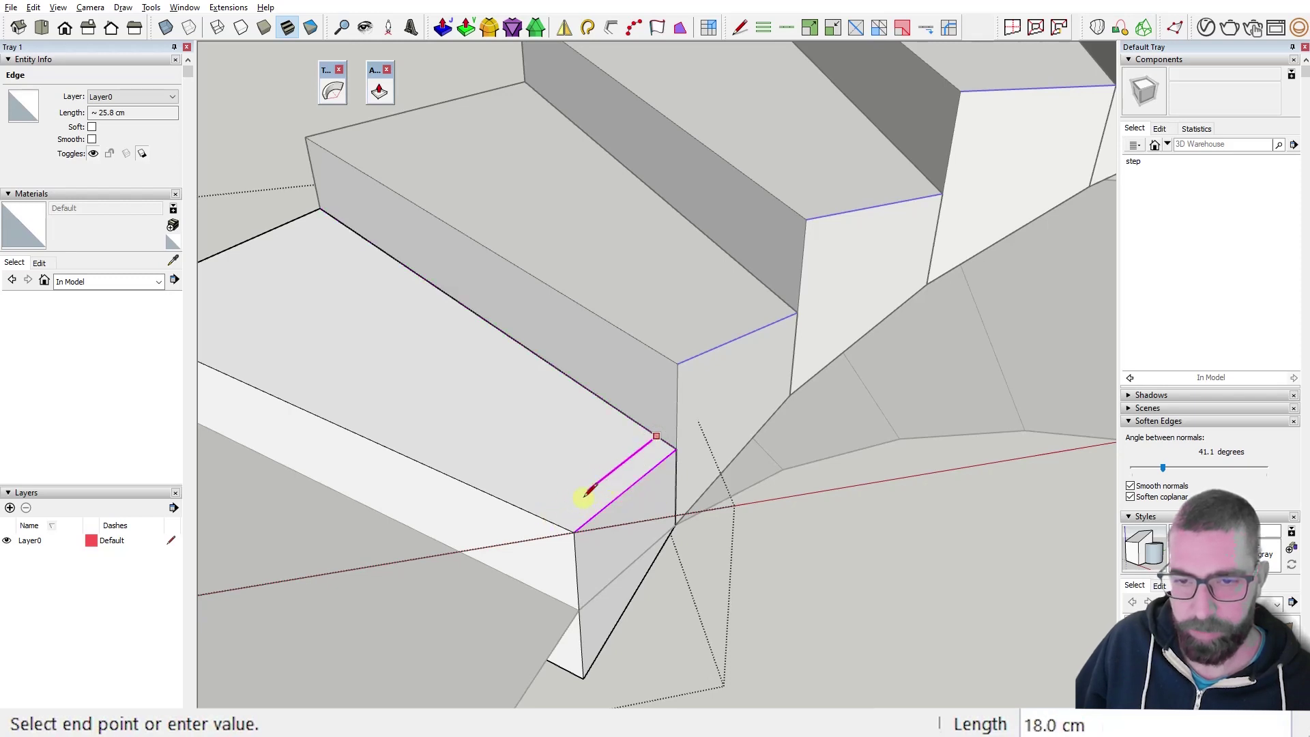
click(546, 519)
Push/pull the narrow tread strip up 90 cm to form a railing panel.
scroll(594, 484, down, 2)
key(p)
click(620, 489)
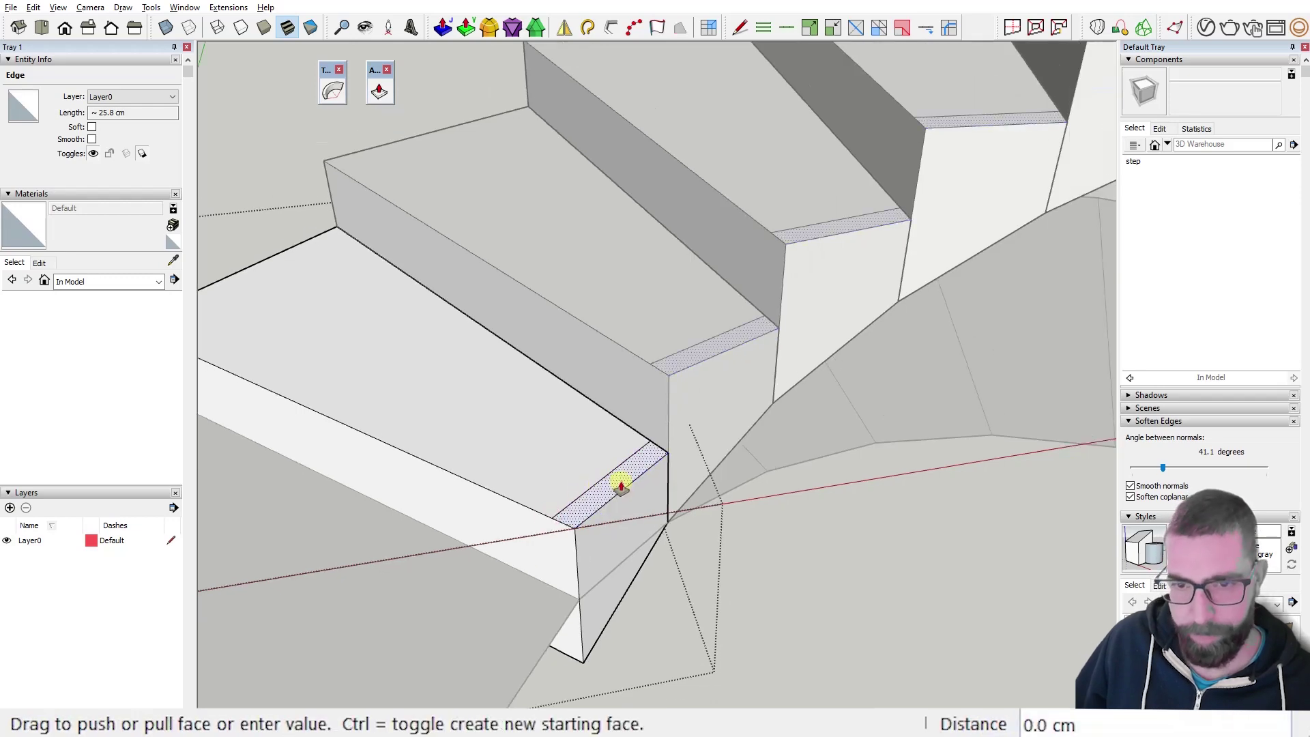
scroll(620, 474, down, 5)
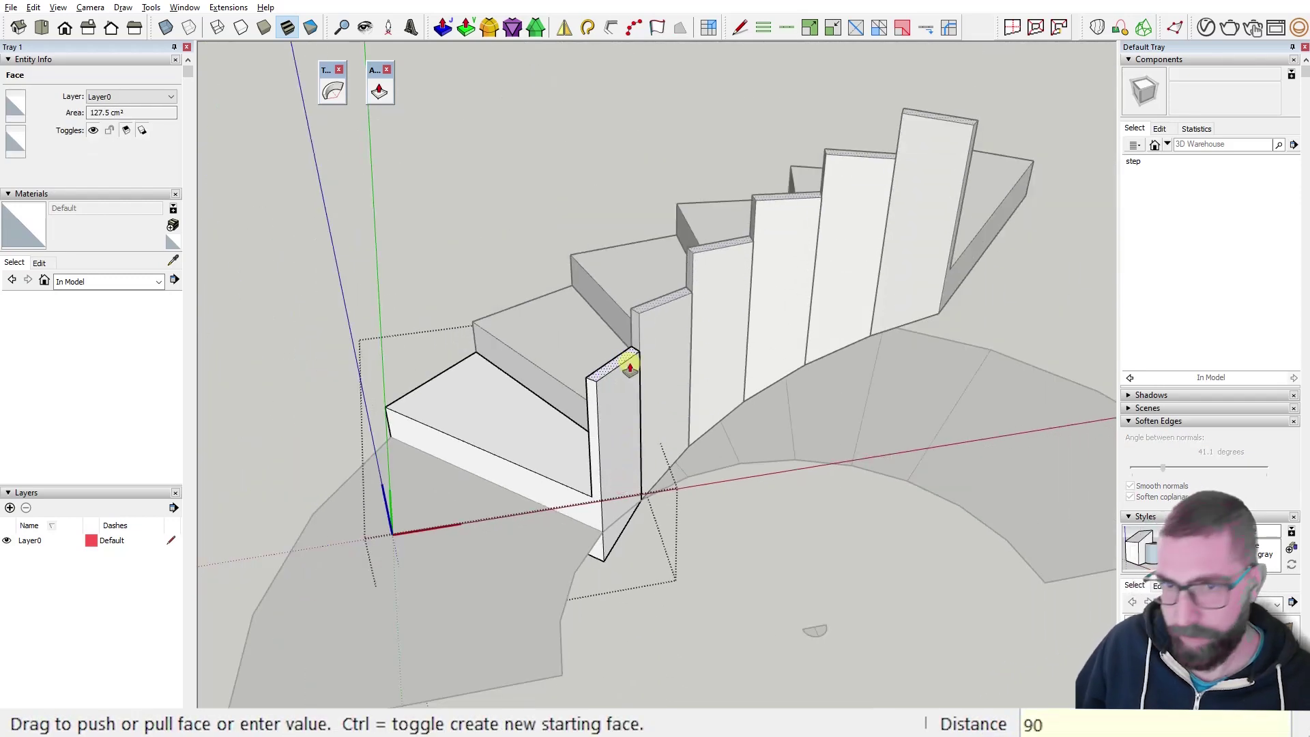
key(Return)
Draw a sloping line on the railing panel's inner face from its far upper corner down to the front vertical edge.
scroll(621, 351, up, 5)
key(l)
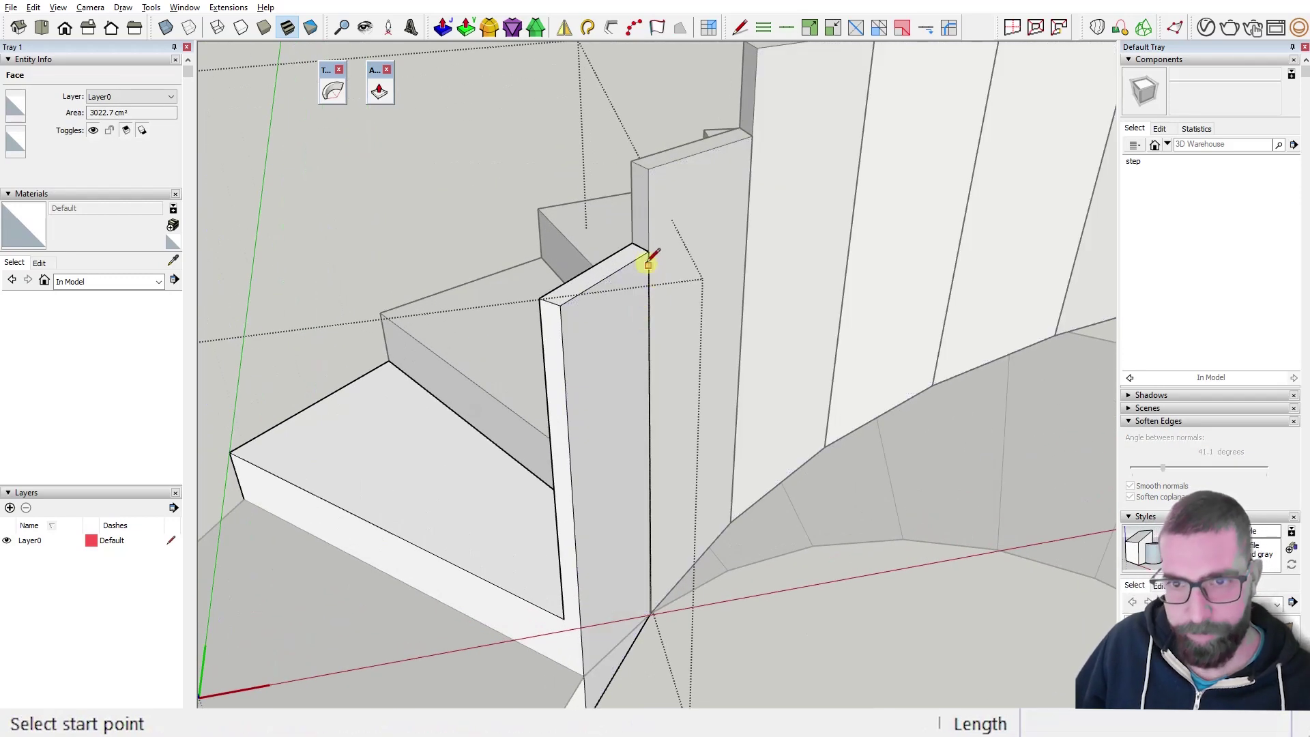
click(648, 252)
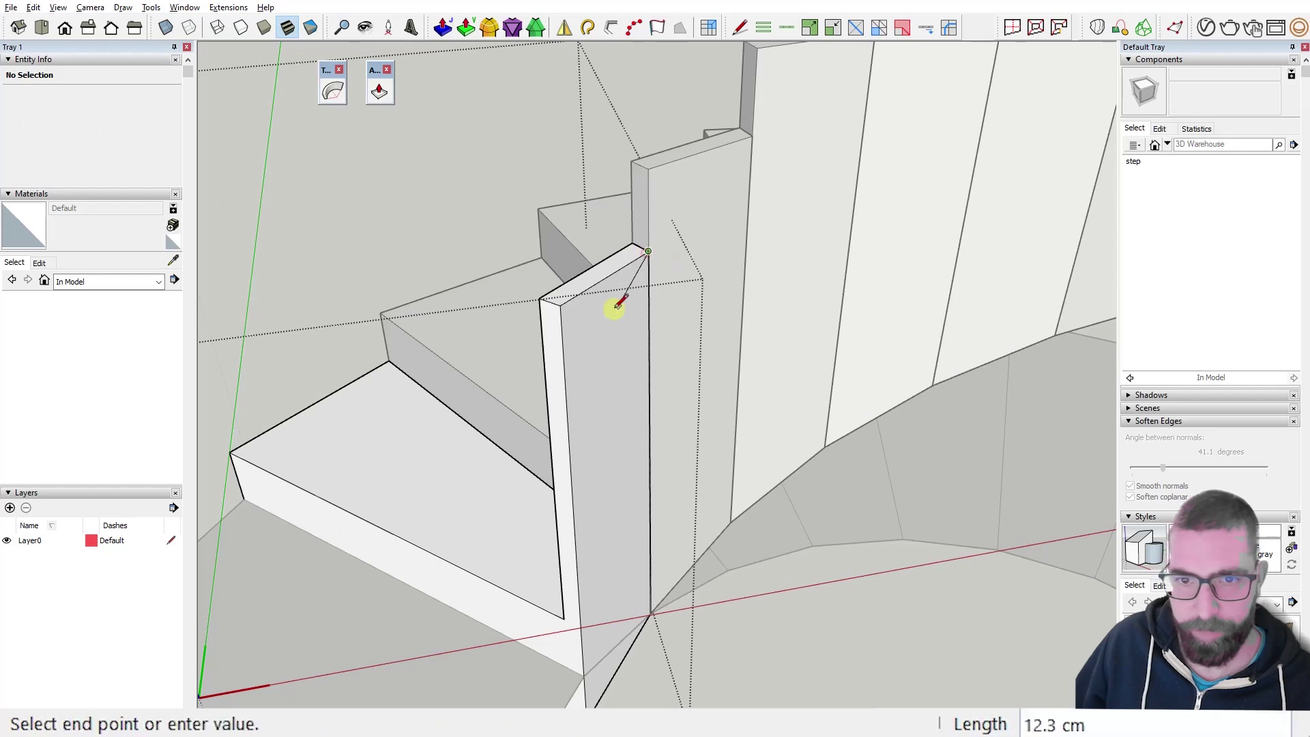
click(563, 354)
Copy the panel's short front top edge about 11 cm down to the lower end of the sloping line.
middle_drag(564, 354, 620, 249)
key(space)
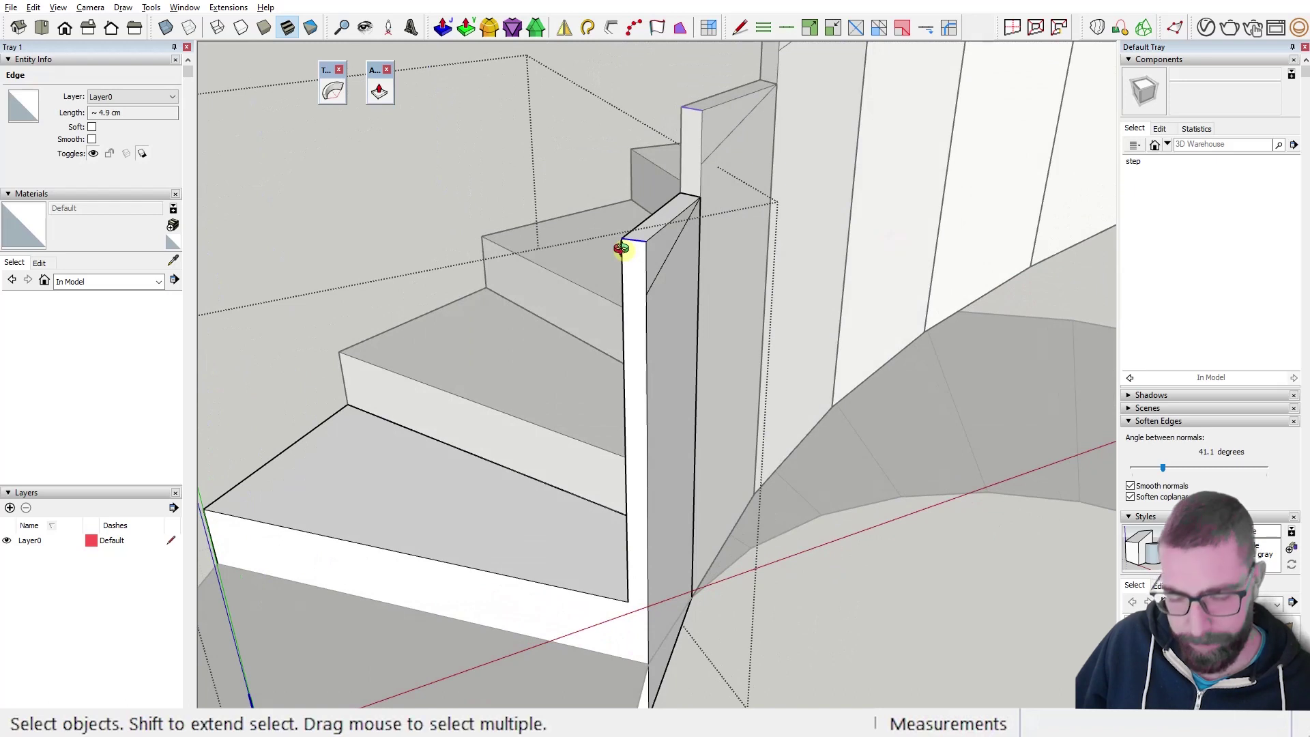
key(m)
click(645, 244)
key(ctrl)
key(ctrl)
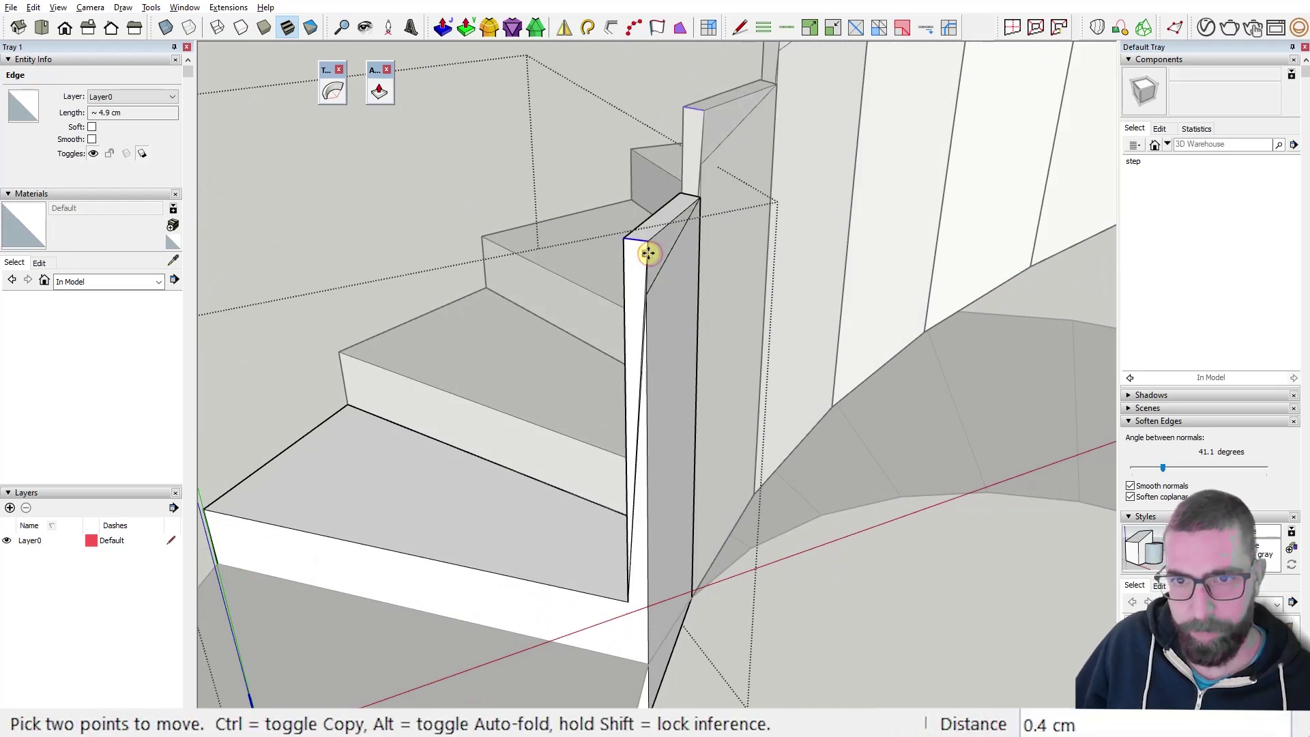
click(651, 264)
key(ctrl)
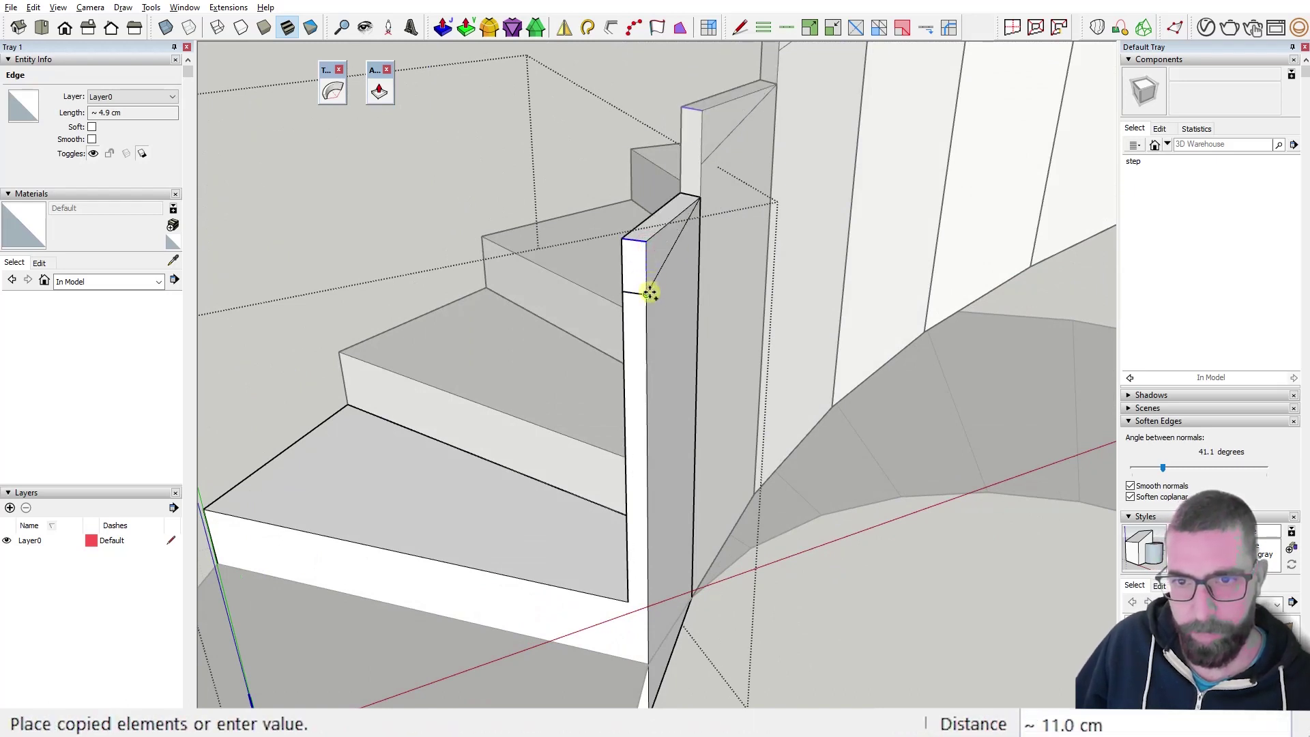
click(648, 291)
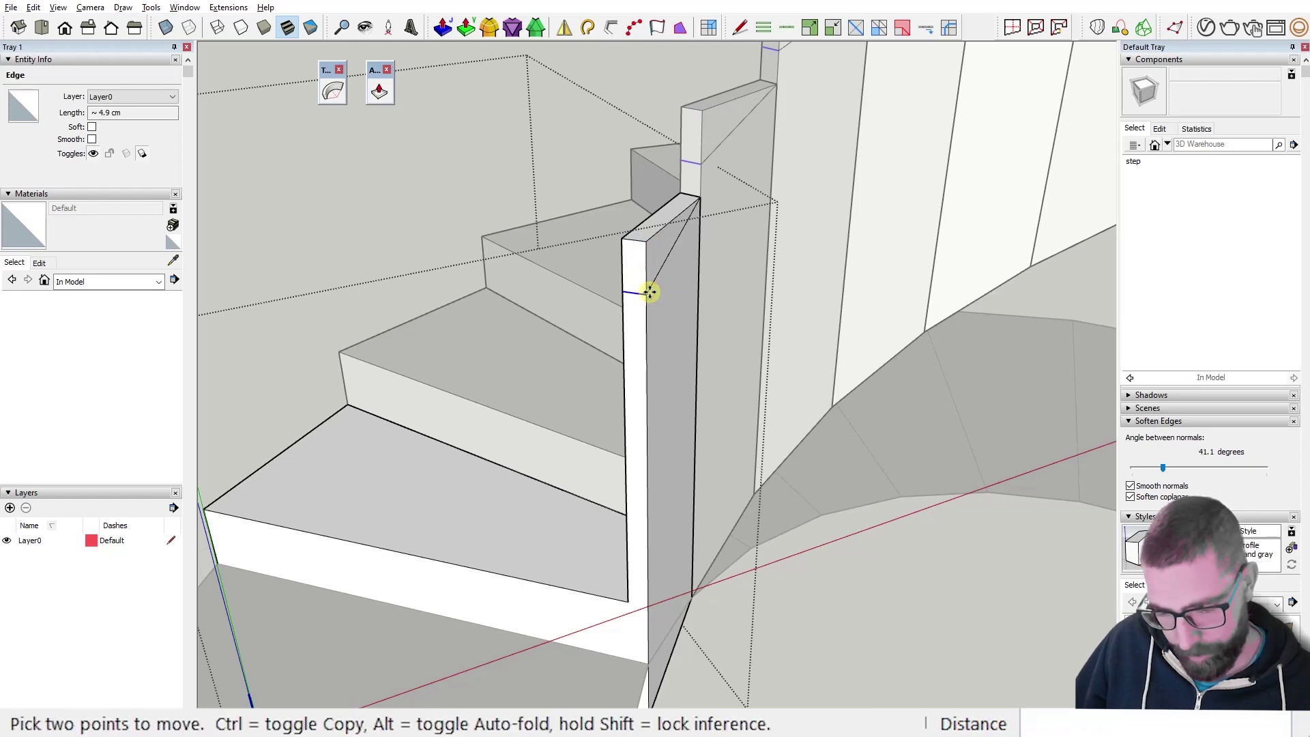
Move the panel's short front top edge down onto the copied edge so the railing top slopes.
key(space)
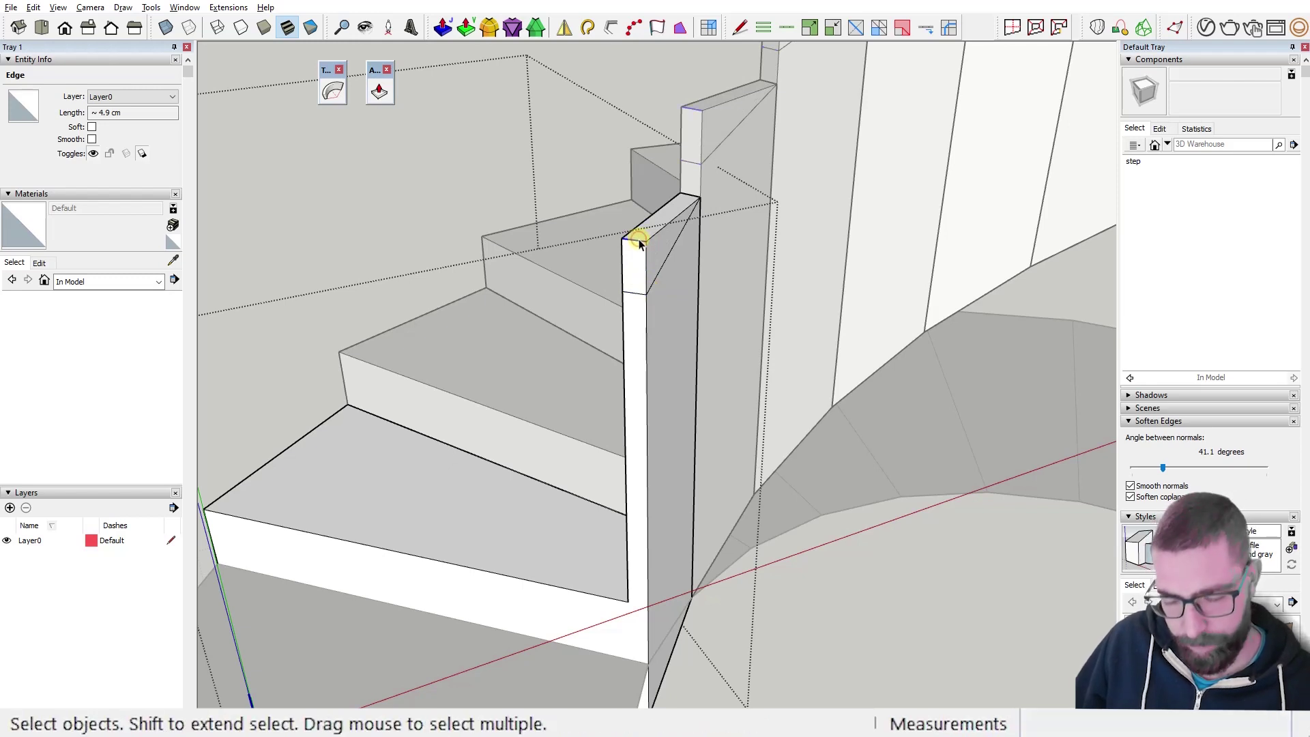
key(m)
click(641, 239)
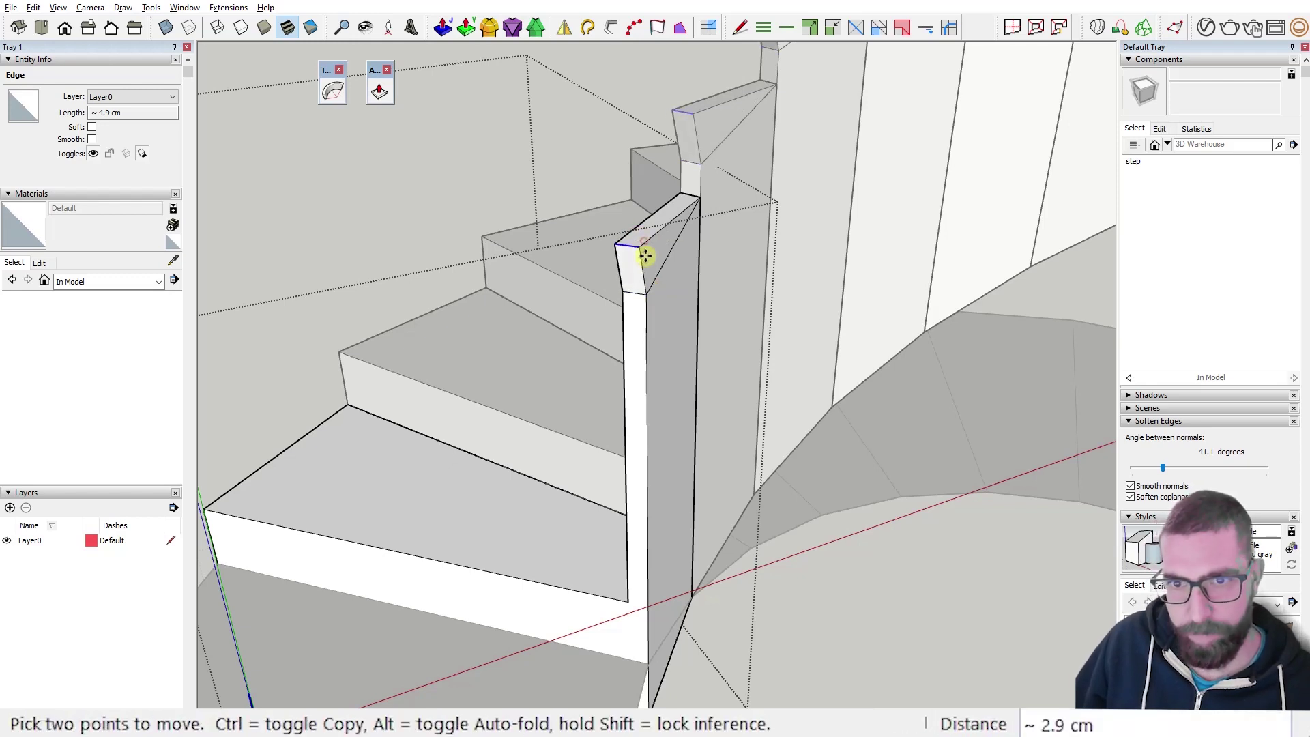
click(649, 296)
Move the panel's rear short top edge up to meet the lowered front edge of the neighbouring panel.
mouse_move(647, 295)
middle_down()
mouse_move(655, 316)
mouse_move(968, 314)
mouse_move(623, 289)
middle_up()
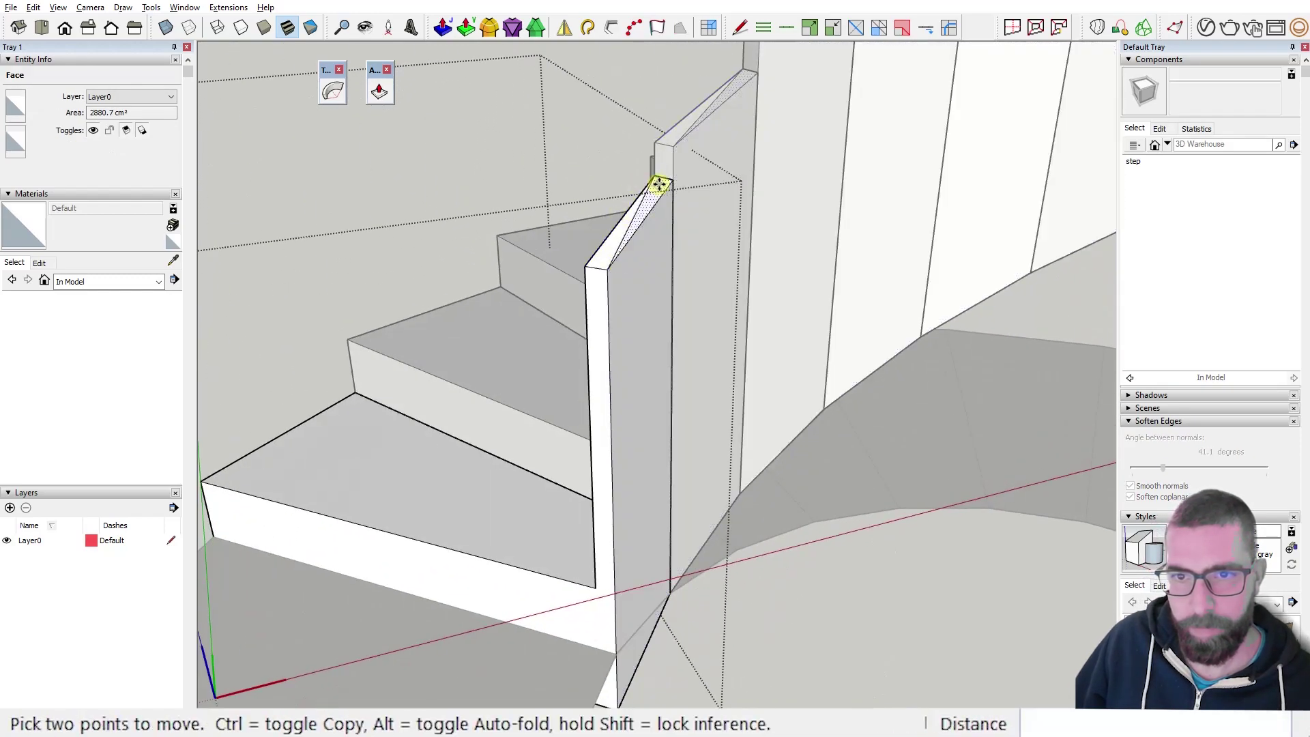
key(space)
click(669, 182)
key(m)
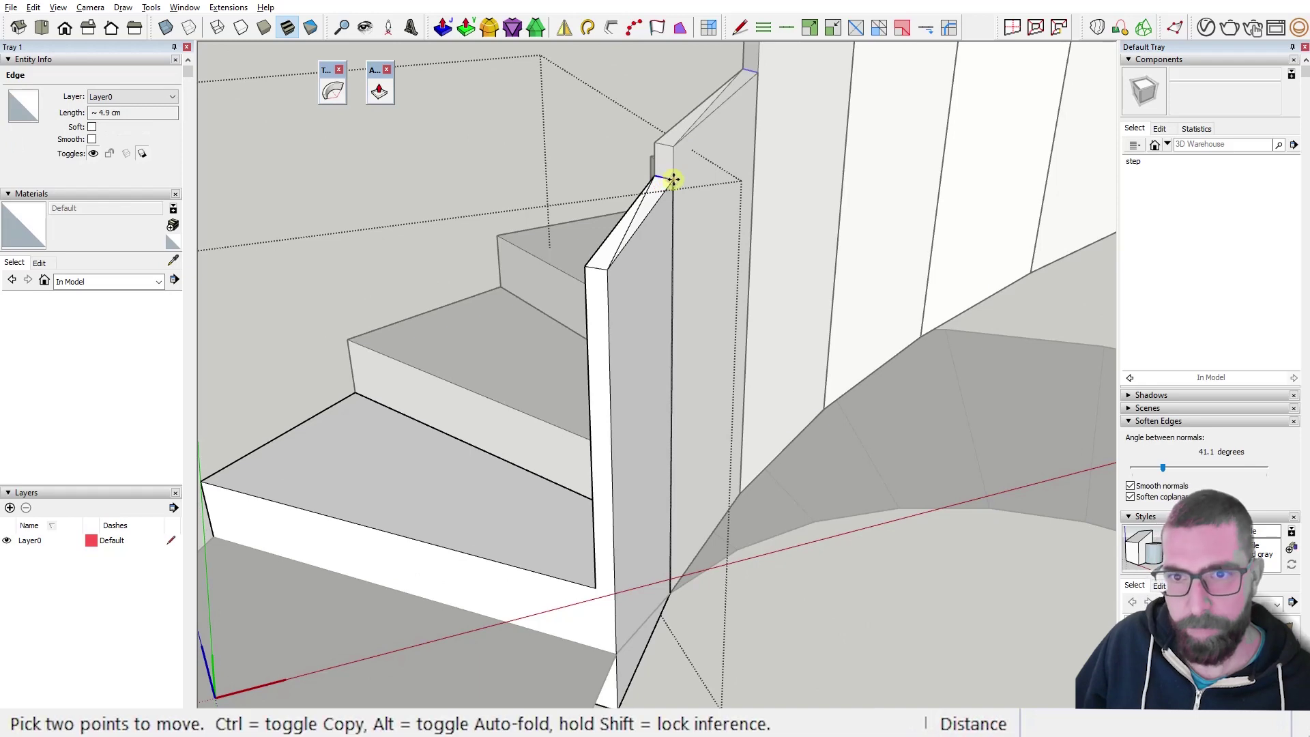
click(670, 182)
scroll(661, 255, down, 5)
middle_drag(661, 254, 532, 283)
Soften the diagonal fold edges on the railing panel's sloping top with a 43.8 degree angle between normals.
key(space)
scroll(613, 197, up, 2)
click(618, 229)
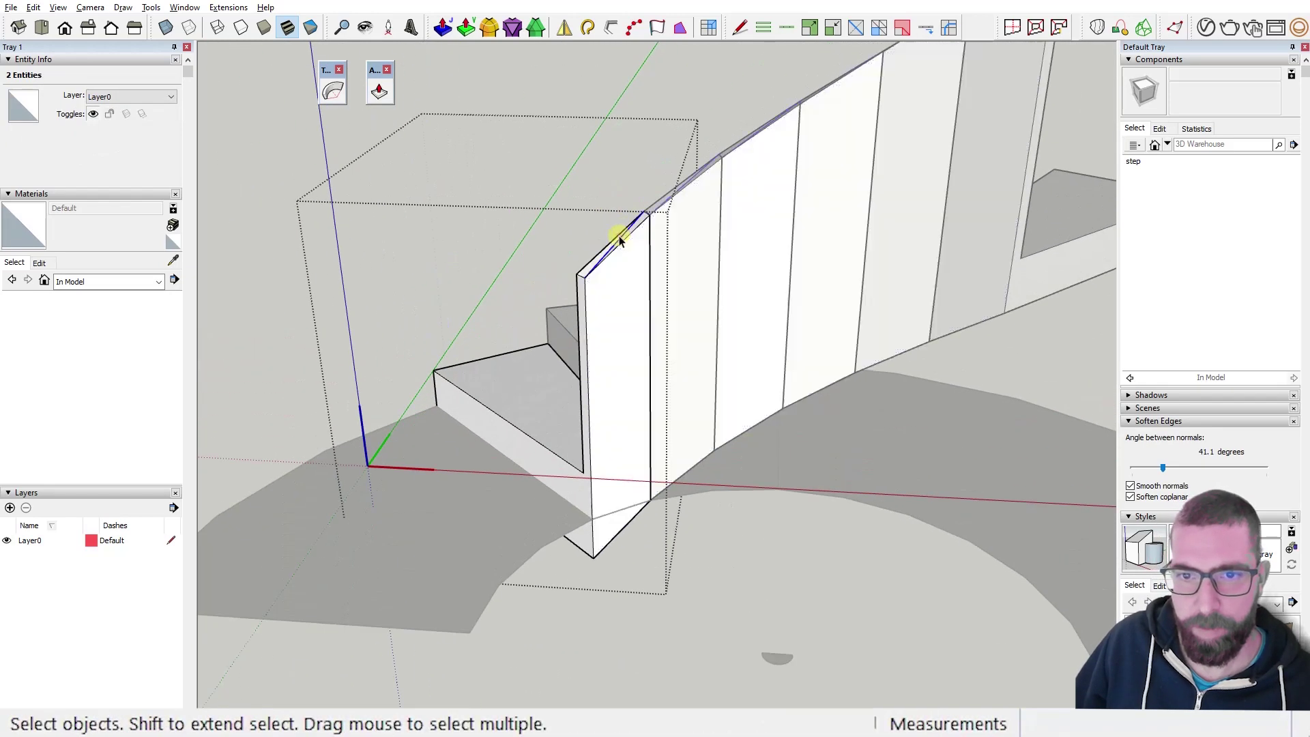
drag(1159, 466, 1165, 466)
scroll(707, 409, up, 2)
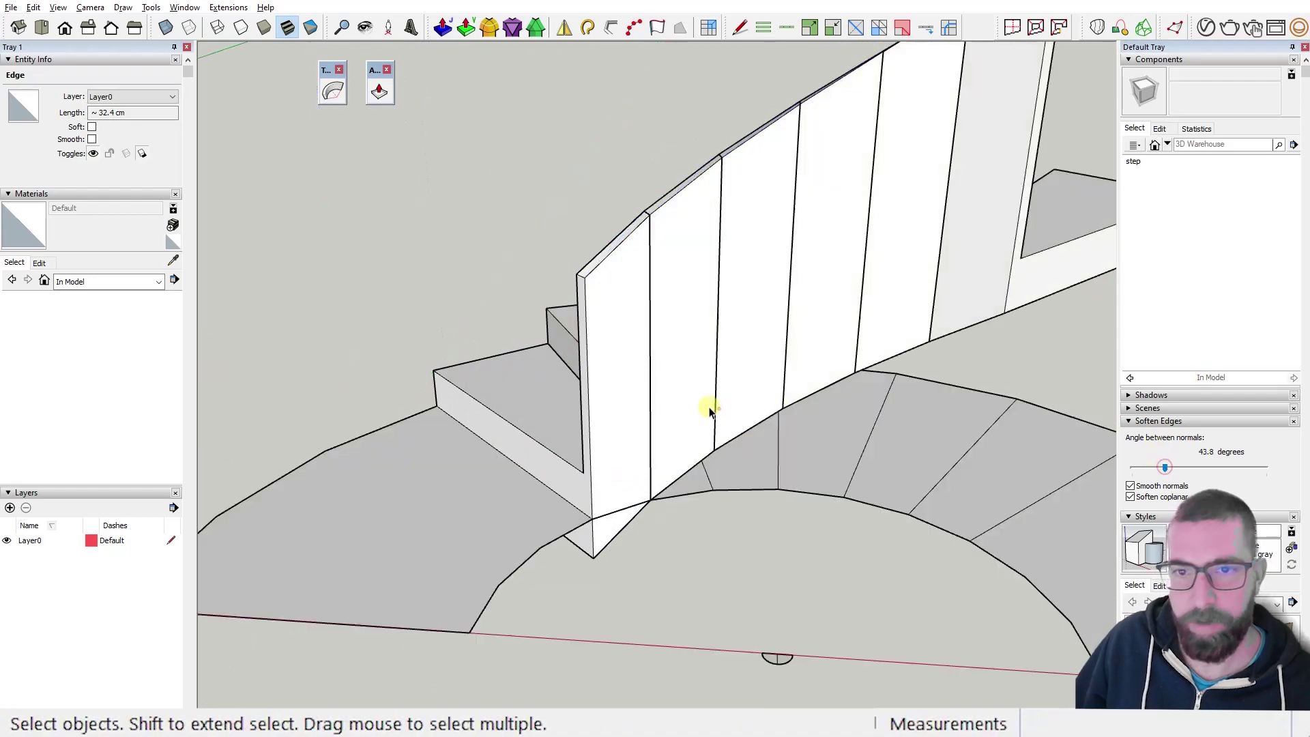
Inside a step component, soften and smooth the vertical joint edges of the railing panel.
middle_drag(708, 410, 681, 319)
scroll(680, 319, up, 2)
scroll(681, 249, up, 3)
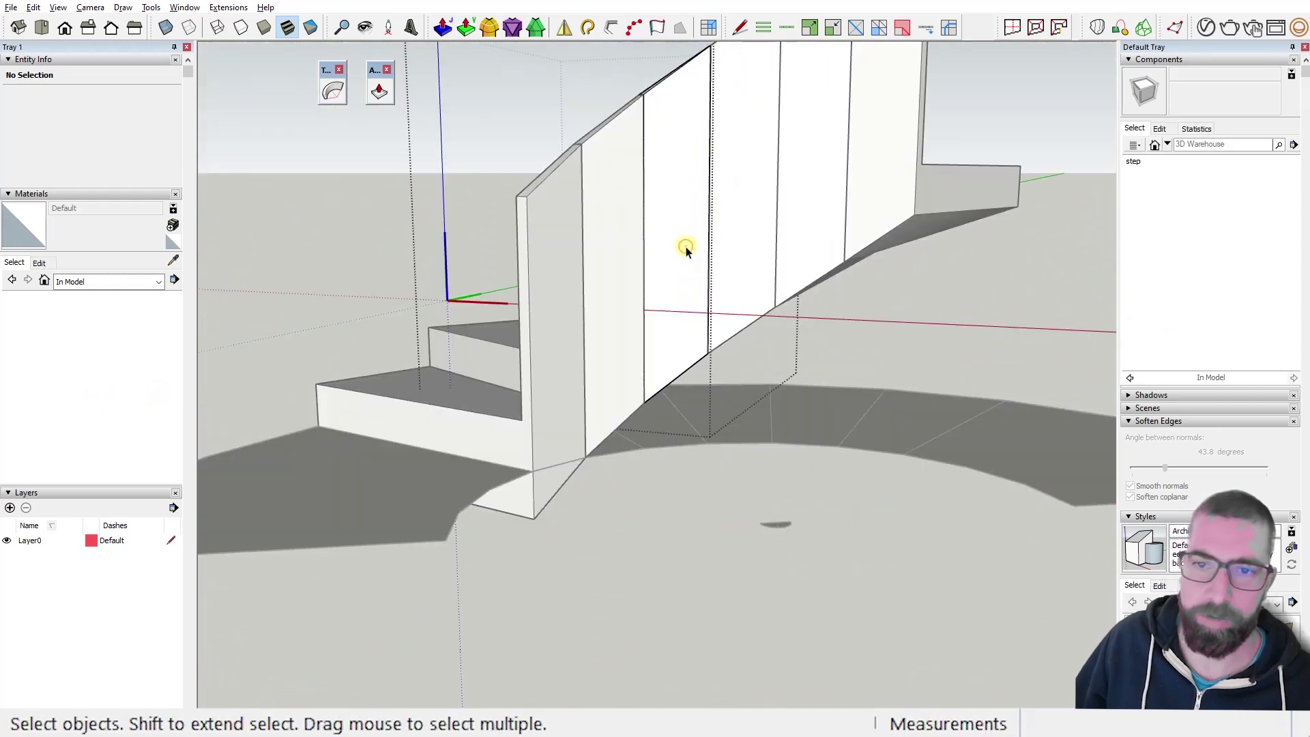
triple_click(681, 249)
key(e)
mouse_move(708, 213)
ctrl+mouse_down()
mouse_move(664, 214)
mouse_move(681, 237)
ctrl+mouse_up()
scroll(637, 284, down, 4)
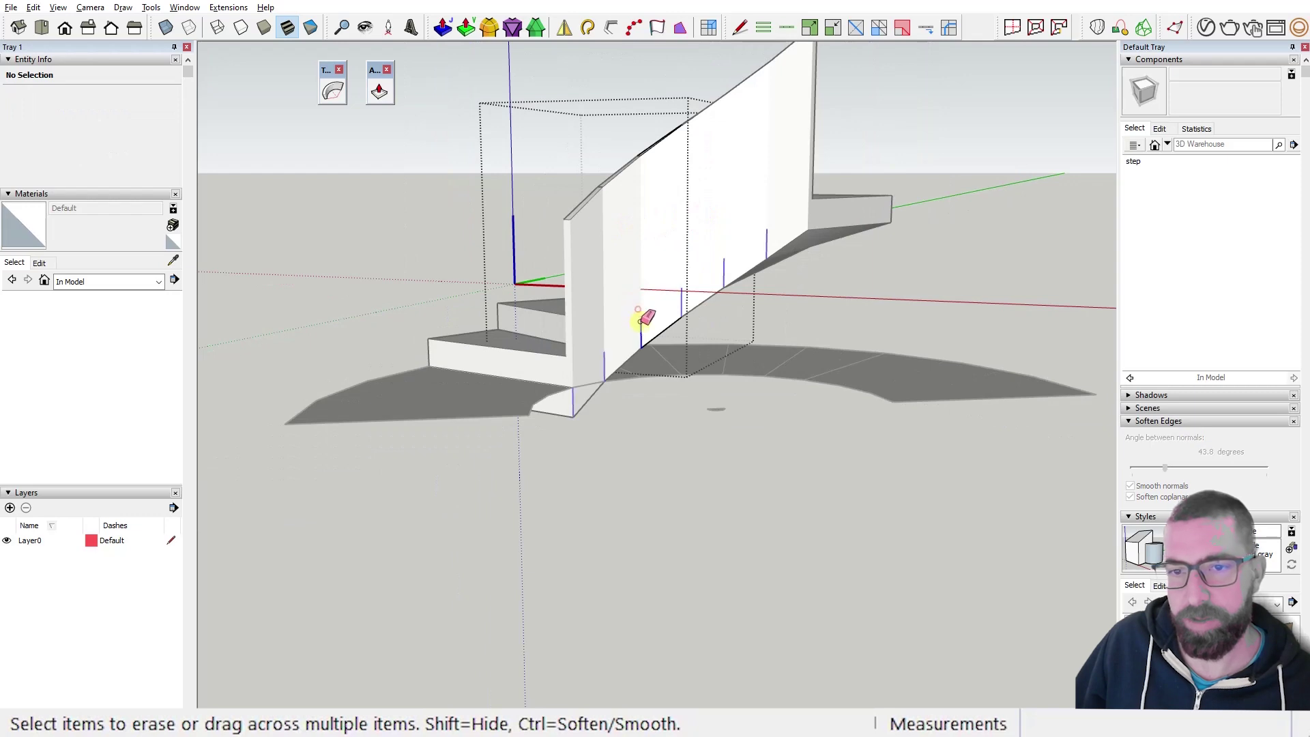
scroll(735, 390, down, 2)
key(space)
Close the component and examine the continuous railing along the whole component staircase.
middle_drag(736, 390, 812, 283)
scroll(717, 410, down, 3)
scroll(649, 363, up, 4)
scroll(609, 394, up, 2)
double_click(609, 394)
scroll(608, 396, down, 4)
click(812, 284)
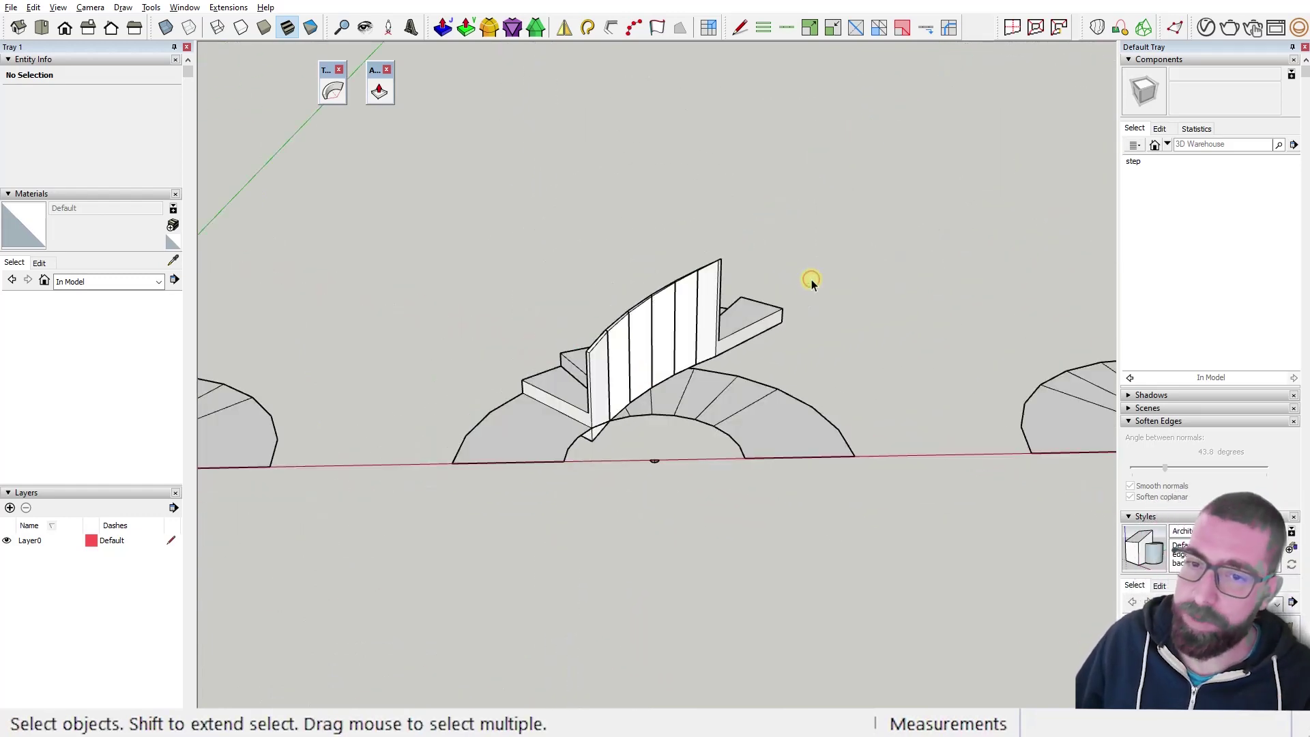
middle_drag(553, 330, 693, 359)
scroll(679, 355, up, 4)
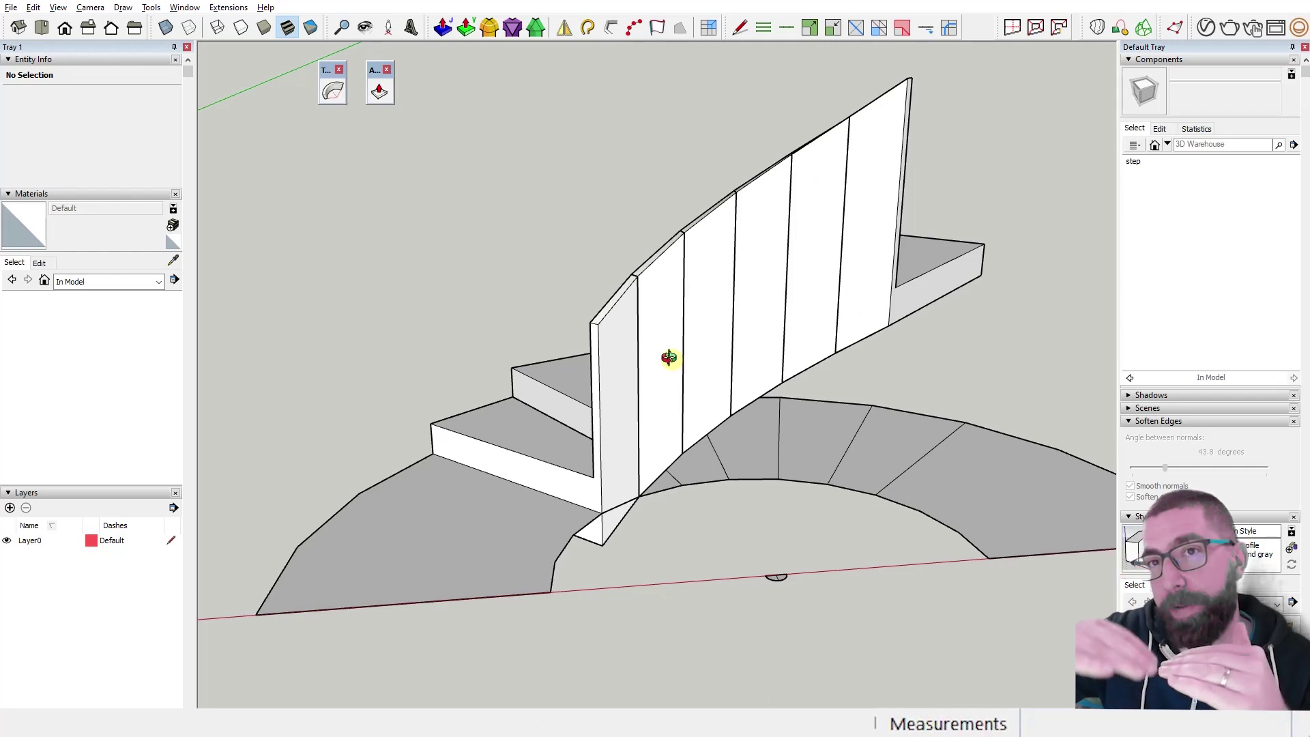
scroll(515, 433, down, 5)
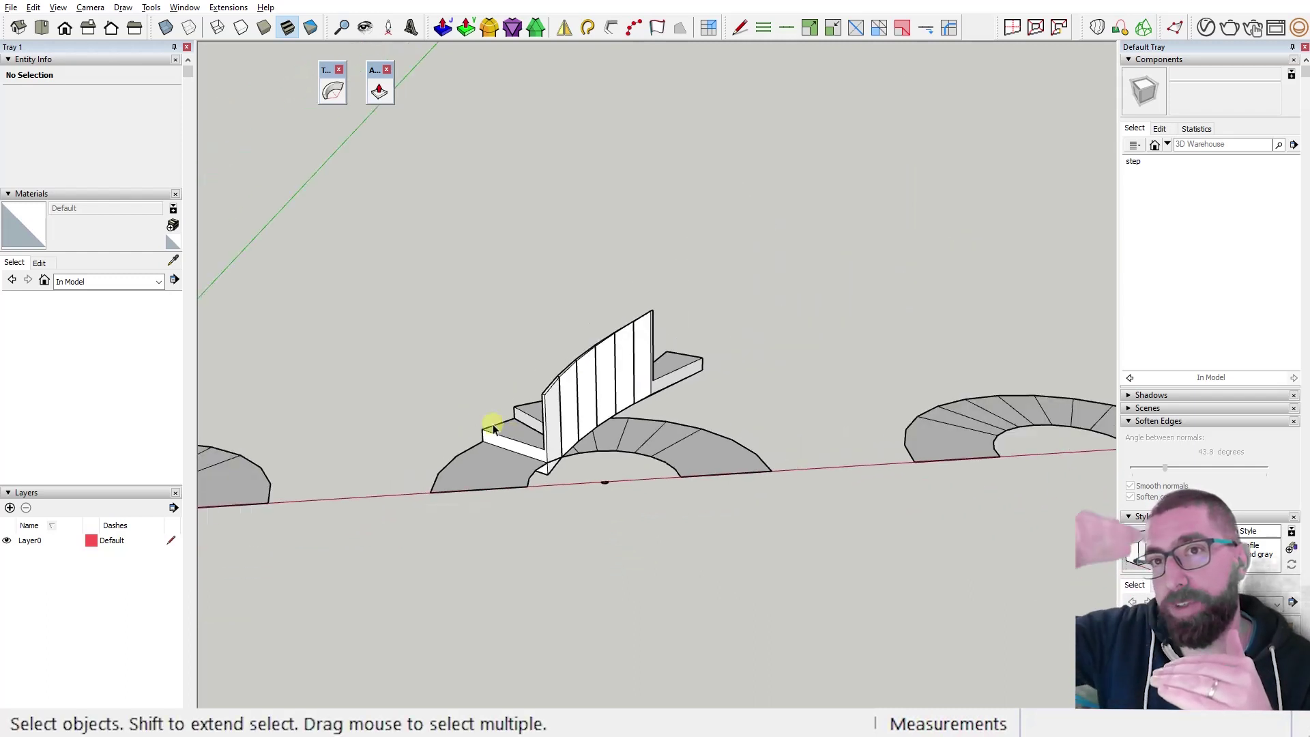
scroll(361, 495, up, 5)
middle_drag(362, 495, 307, 518)
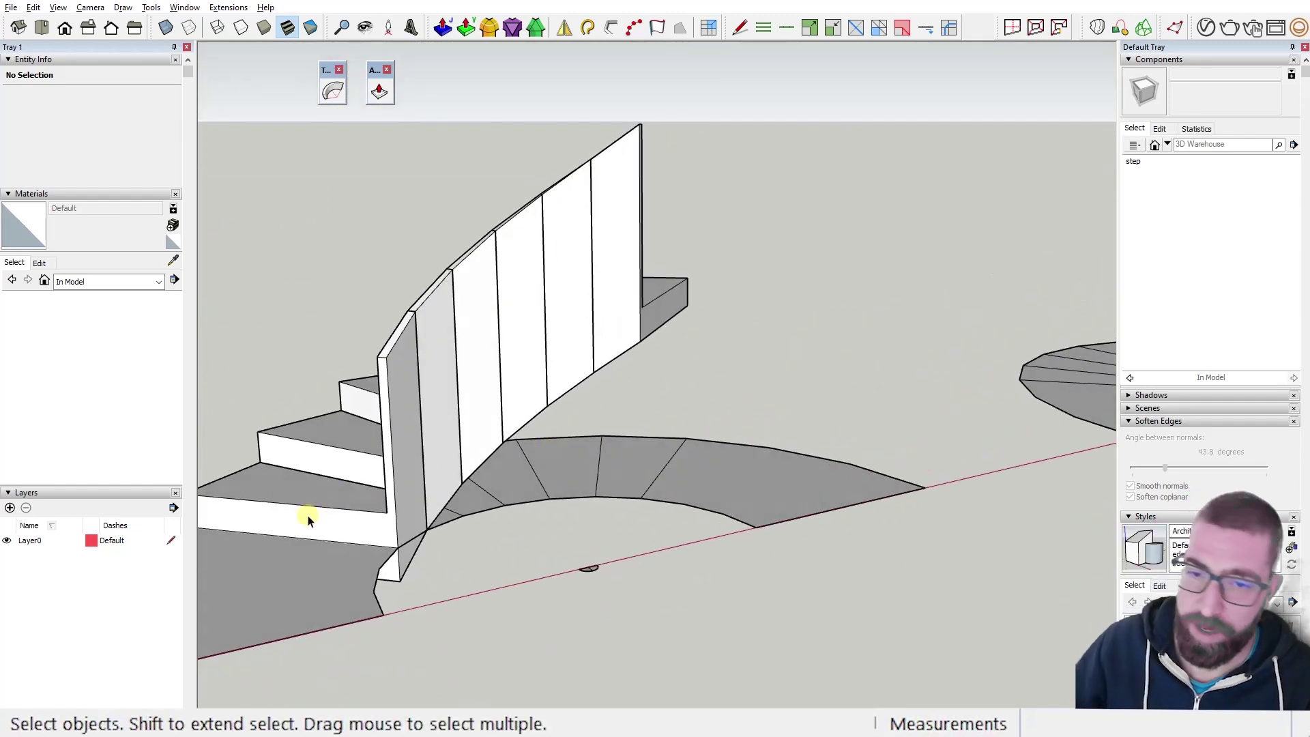
Copy the two lowest step components from the staircase onto the adjacent flat wedge plan.
click(307, 518)
scroll(307, 518, down, 3)
scroll(500, 519, up, 3)
ctrl+click(500, 519)
scroll(781, 639, down, 3)
key(m)
scroll(529, 459, up, 4)
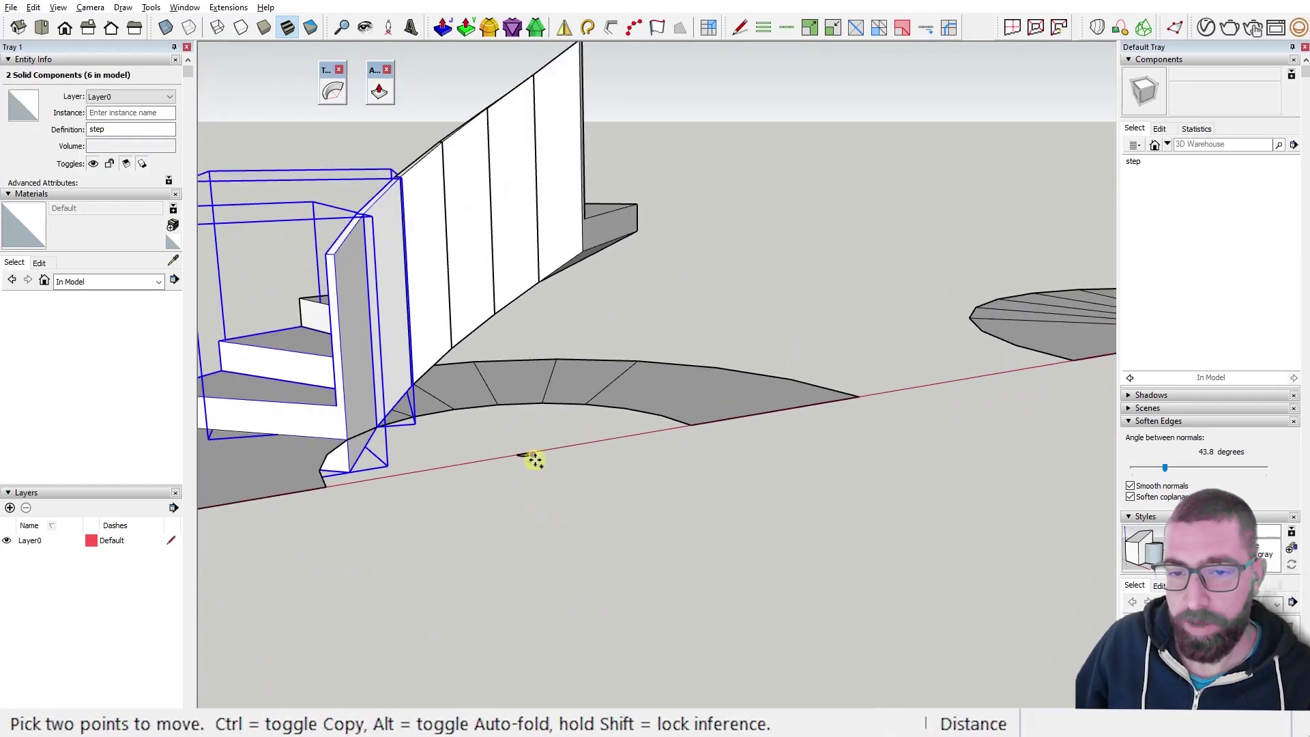
click(521, 450)
key(ctrl)
scroll(974, 395, up, 3)
middle_drag(974, 395, 892, 462)
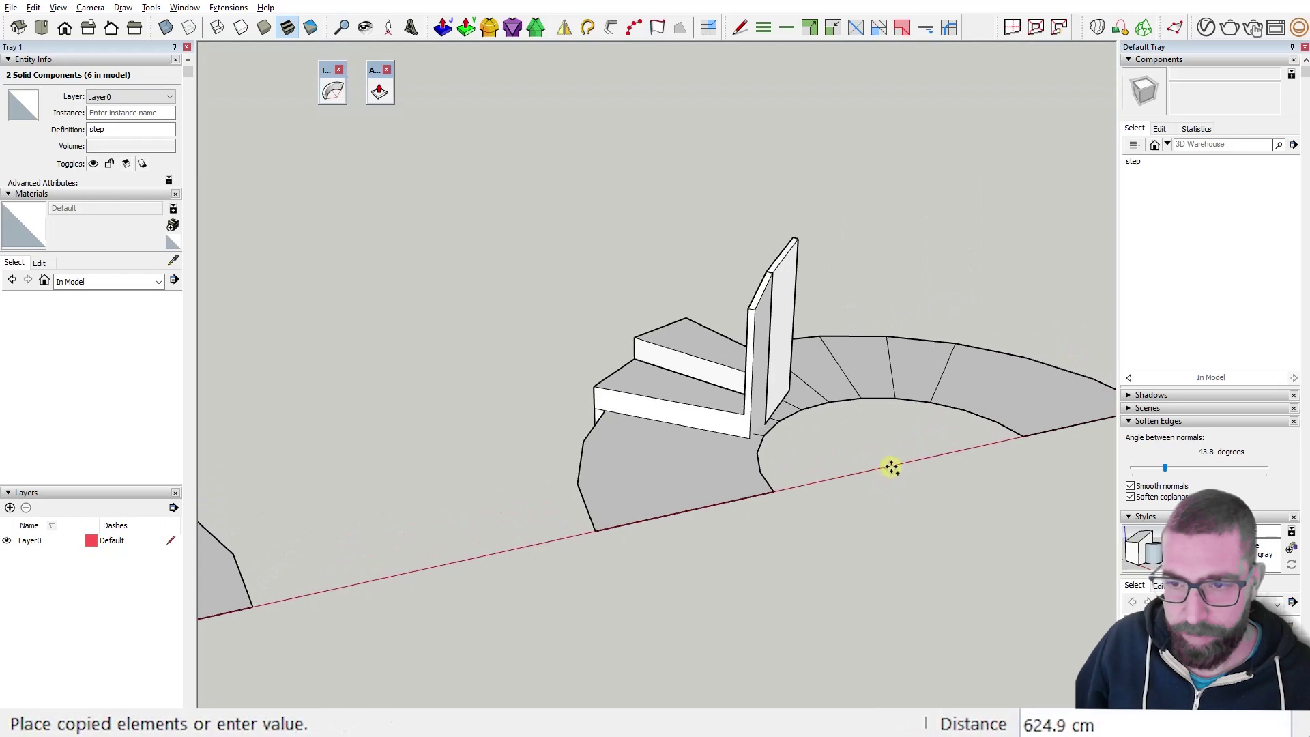
click(833, 404)
Select the upper copied step and examine how it sits against the lower one from several angles.
middle_drag(833, 403, 739, 391)
key(space)
click(713, 353)
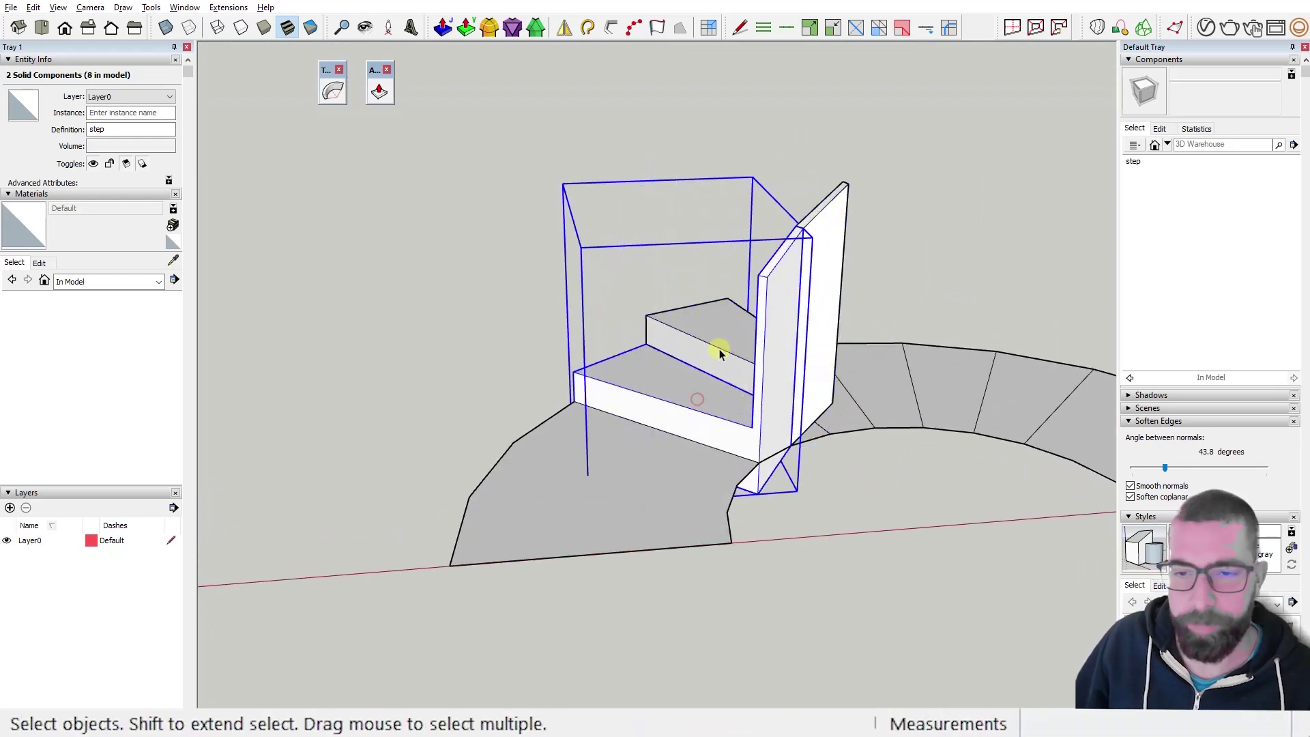
scroll(784, 432, down, 2)
scroll(784, 433, up, 3)
middle_drag(784, 433, 1006, 433)
scroll(868, 453, down, 3)
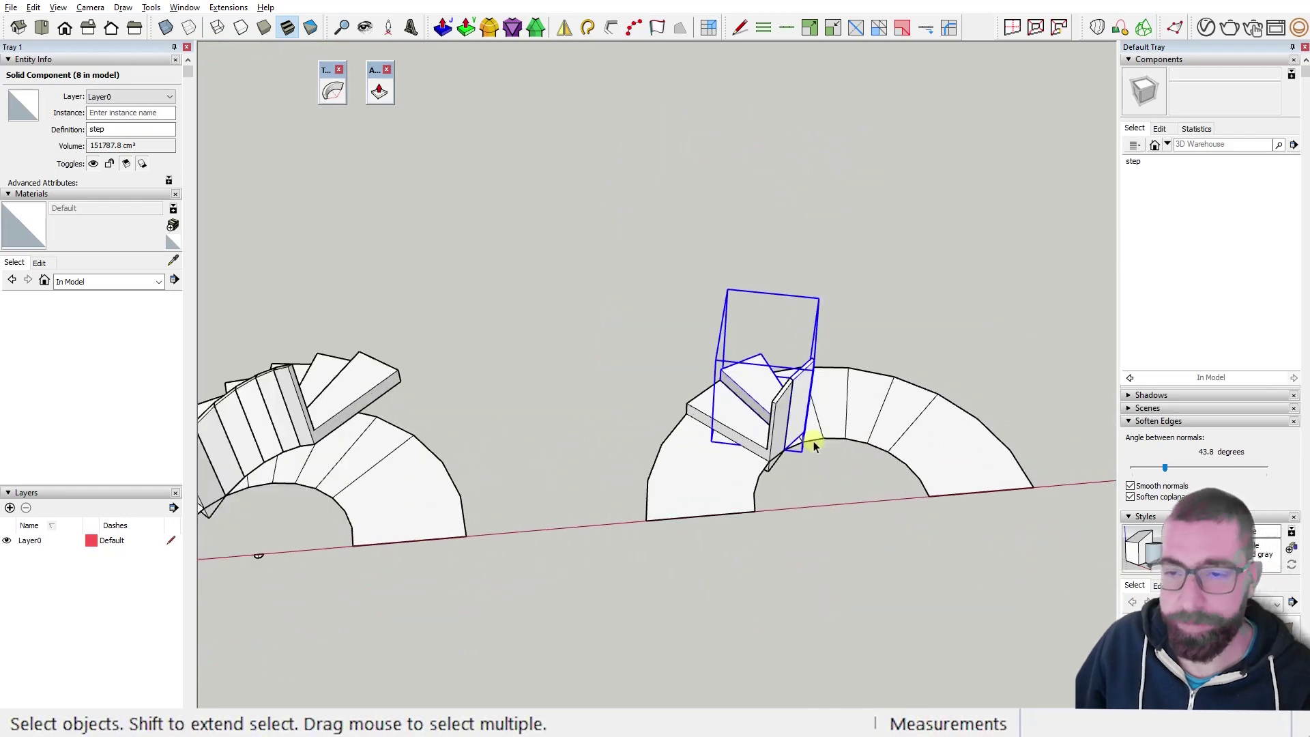
scroll(816, 439, up, 3)
mouse_move(816, 439)
middle_down()
mouse_move(784, 407)
mouse_move(922, 354)
mouse_move(899, 342)
mouse_move(851, 432)
mouse_move(751, 456)
mouse_move(793, 456)
mouse_move(784, 404)
middle_up()
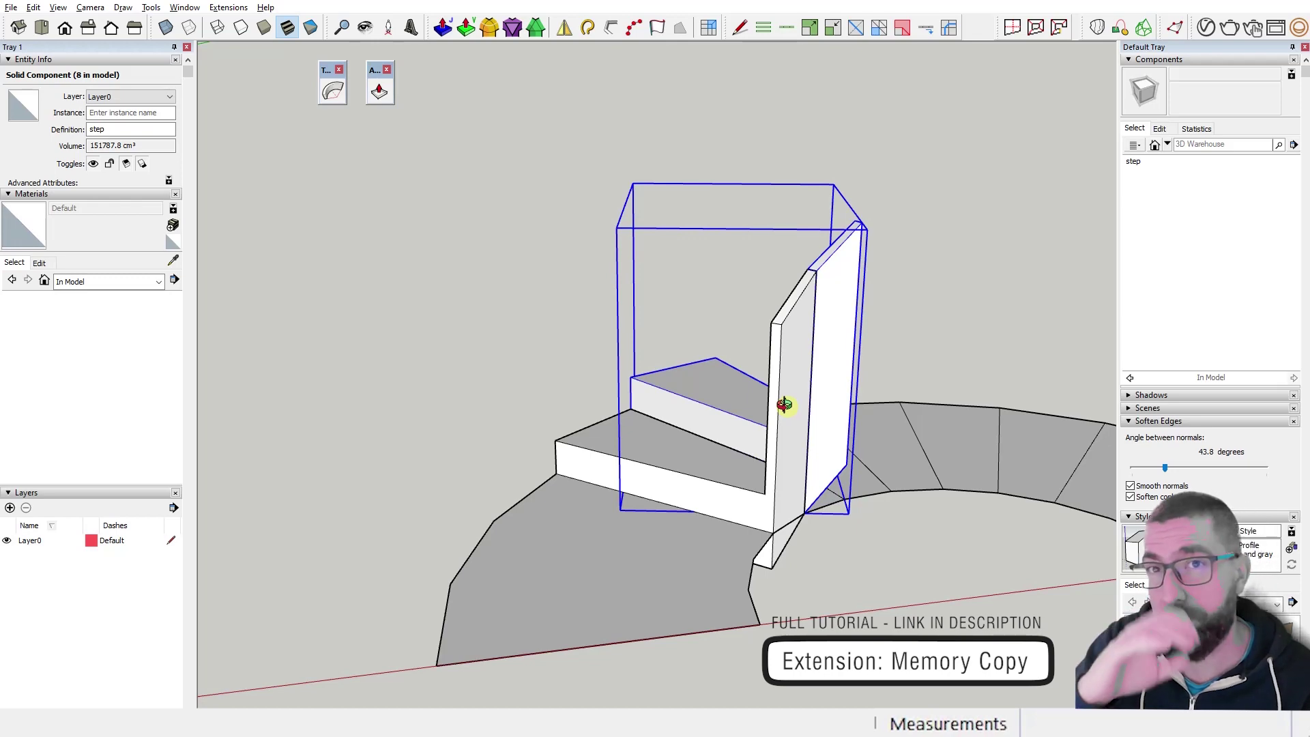
middle_drag(785, 405, 759, 422)
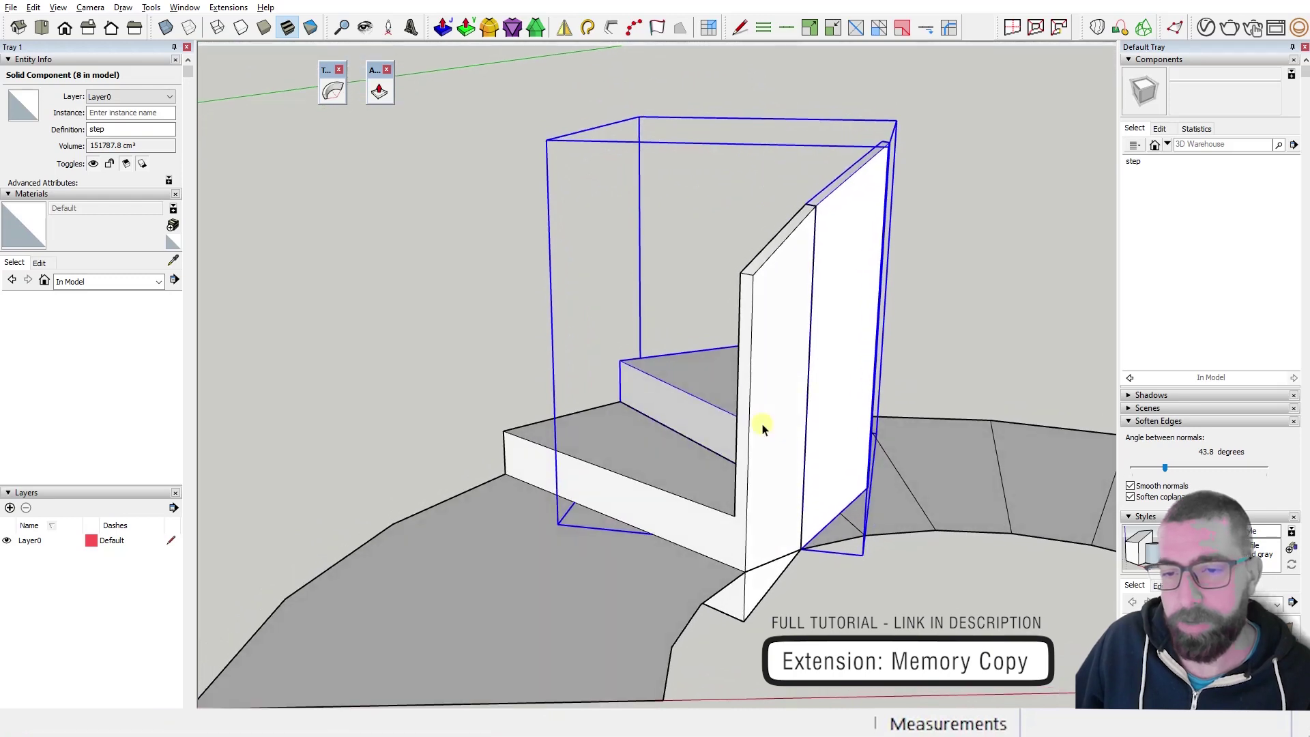
middle_drag(763, 429, 789, 506)
scroll(786, 510, up, 2)
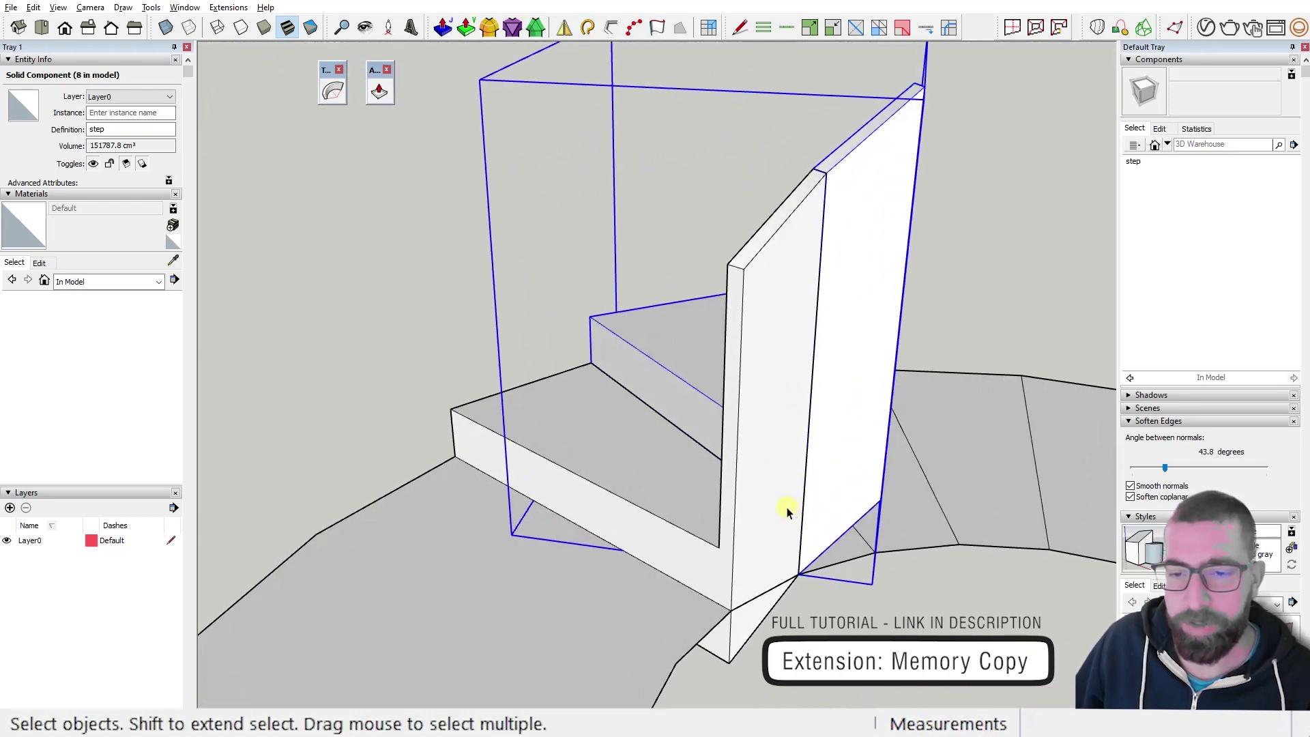
Select the lower copied step and look closely at its joint with the upper step and railing.
click(674, 483)
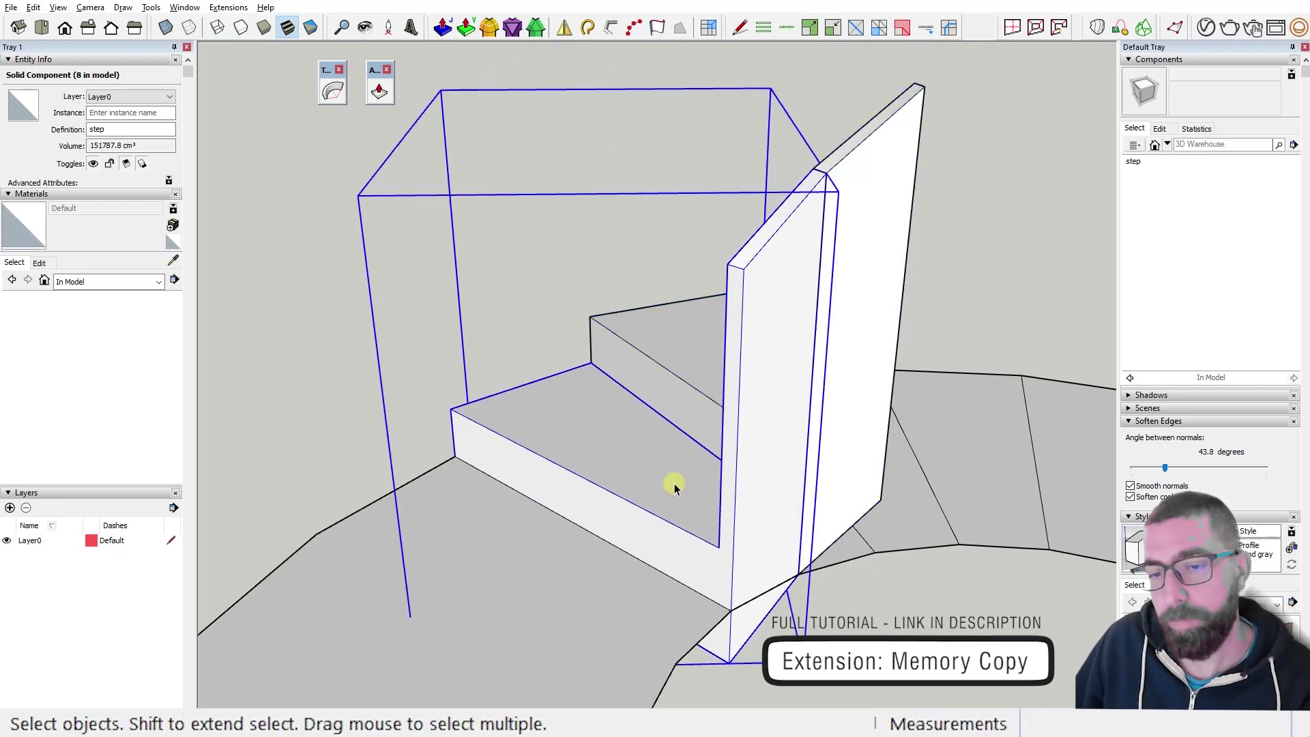
scroll(655, 540, down, 2)
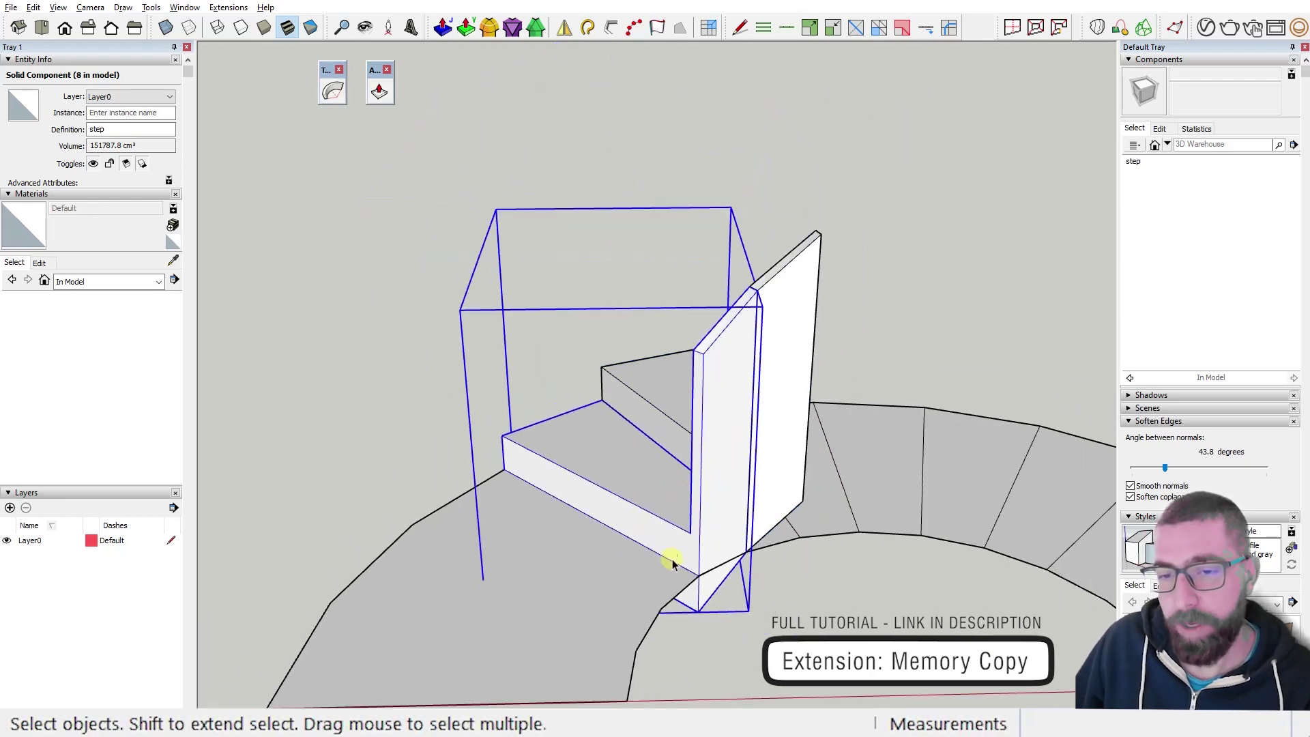
middle_drag(673, 561, 662, 494)
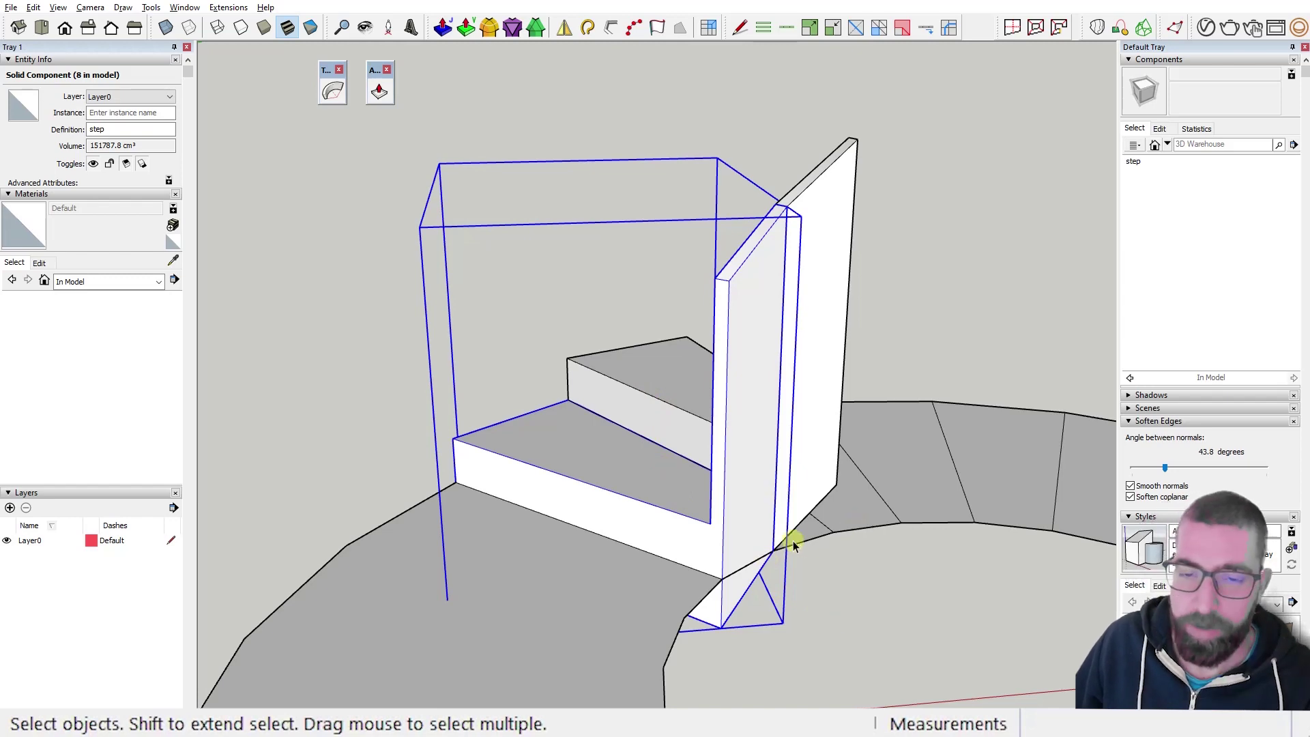
middle_drag(794, 544, 756, 522)
scroll(600, 472, up, 2)
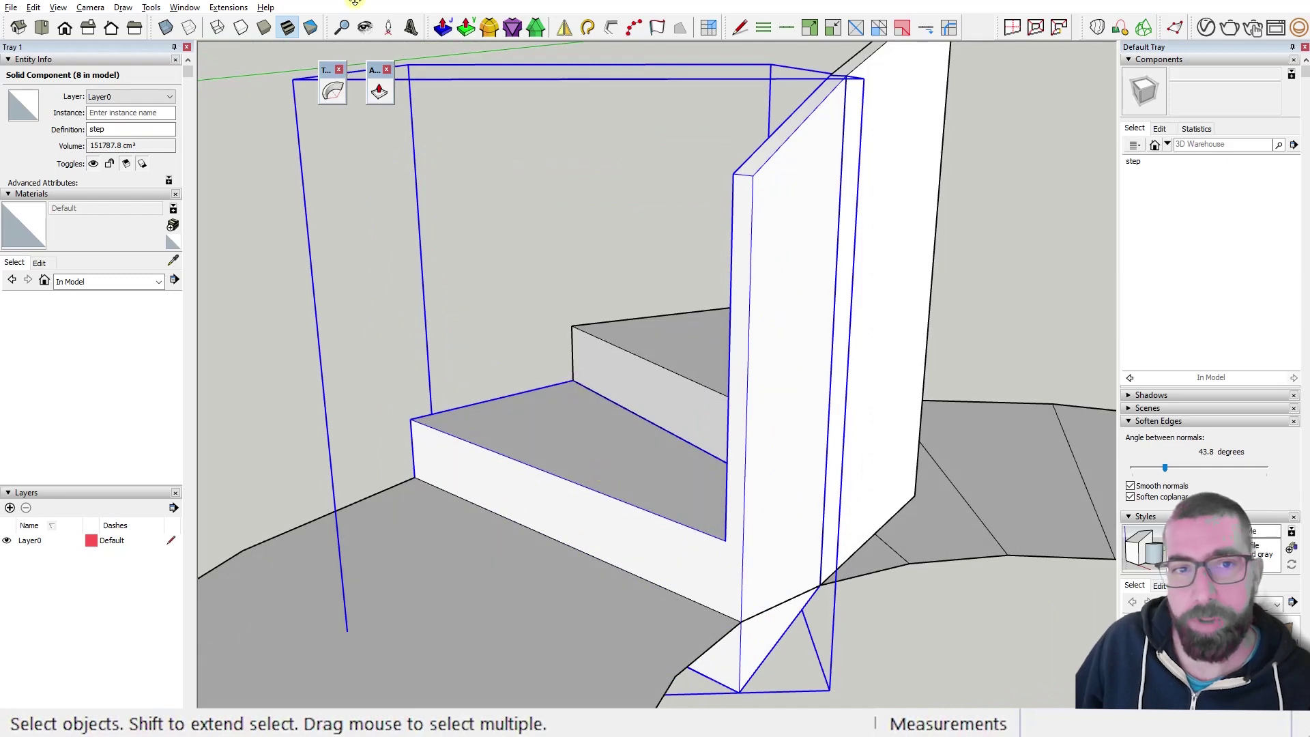
Try to run Play it again with only the lower copied step selected.
right_click(607, 449)
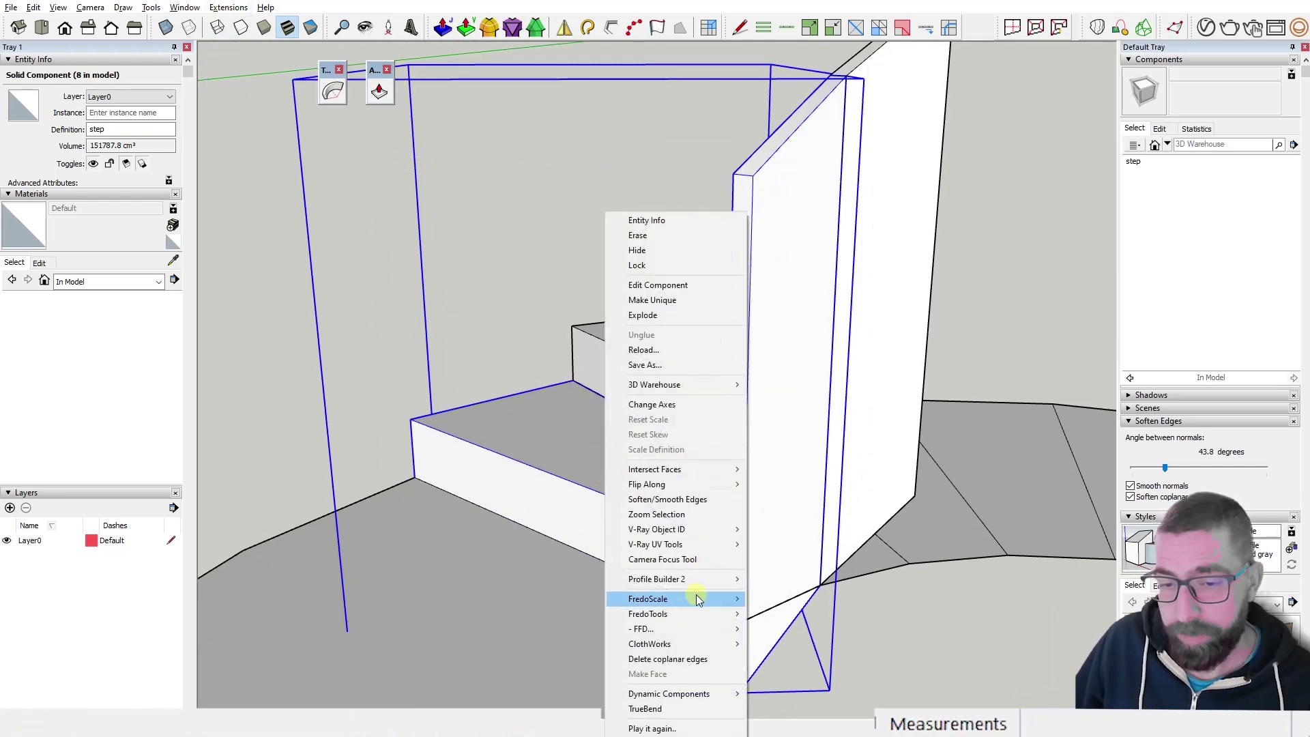
mouse_move(697, 600)
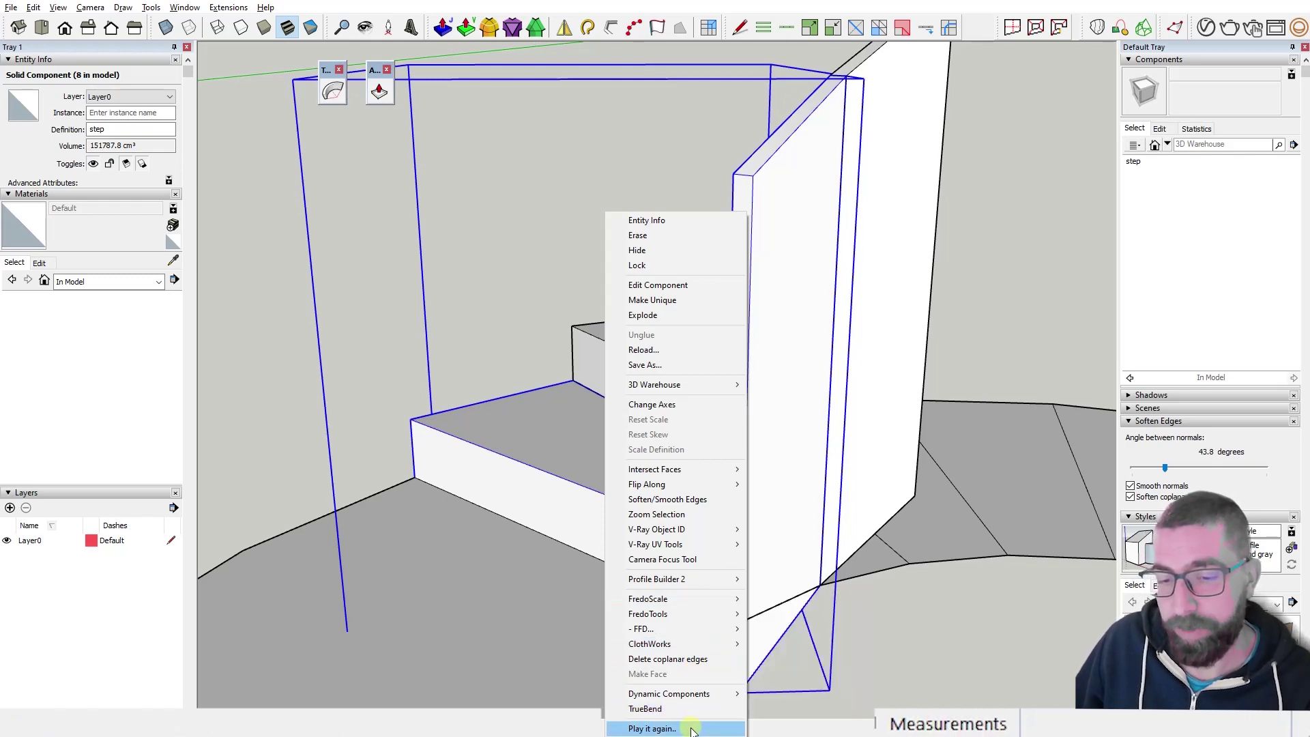
click(692, 729)
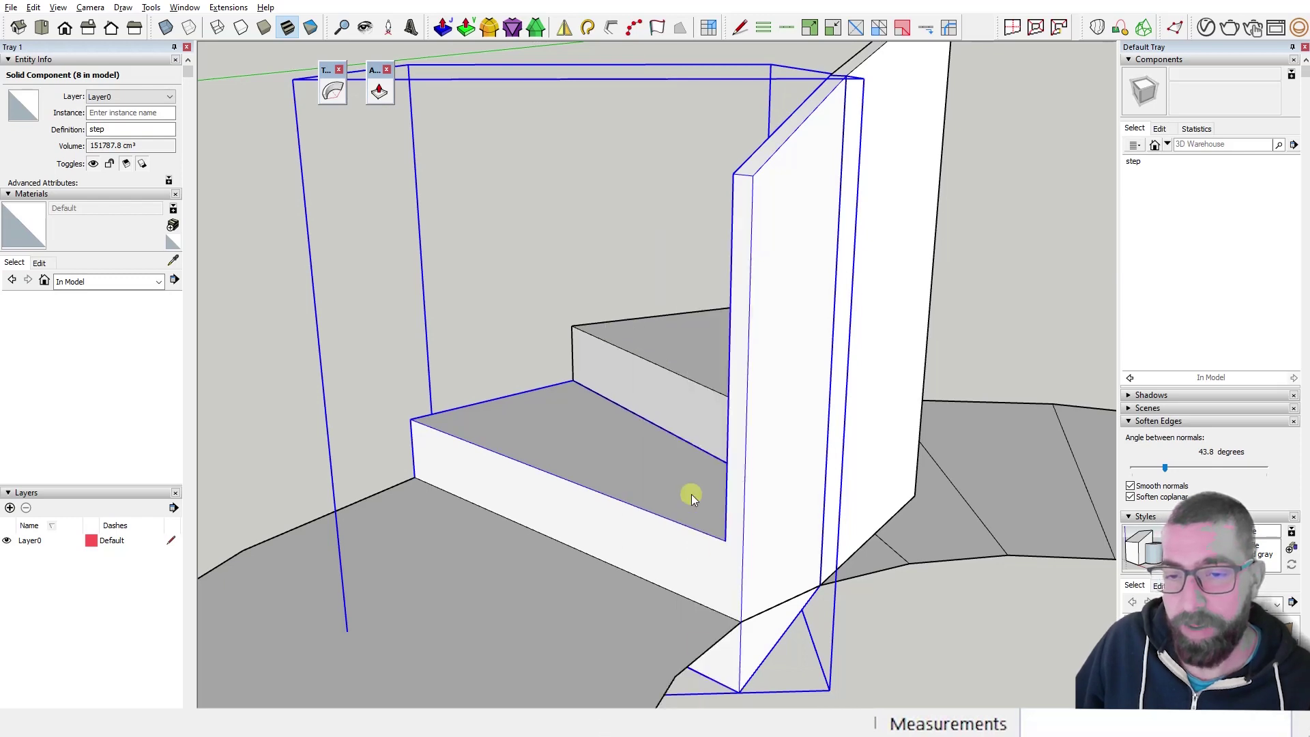
scroll(682, 401, down, 2)
scroll(327, 437, down, 6)
middle_drag(328, 438, 593, 524)
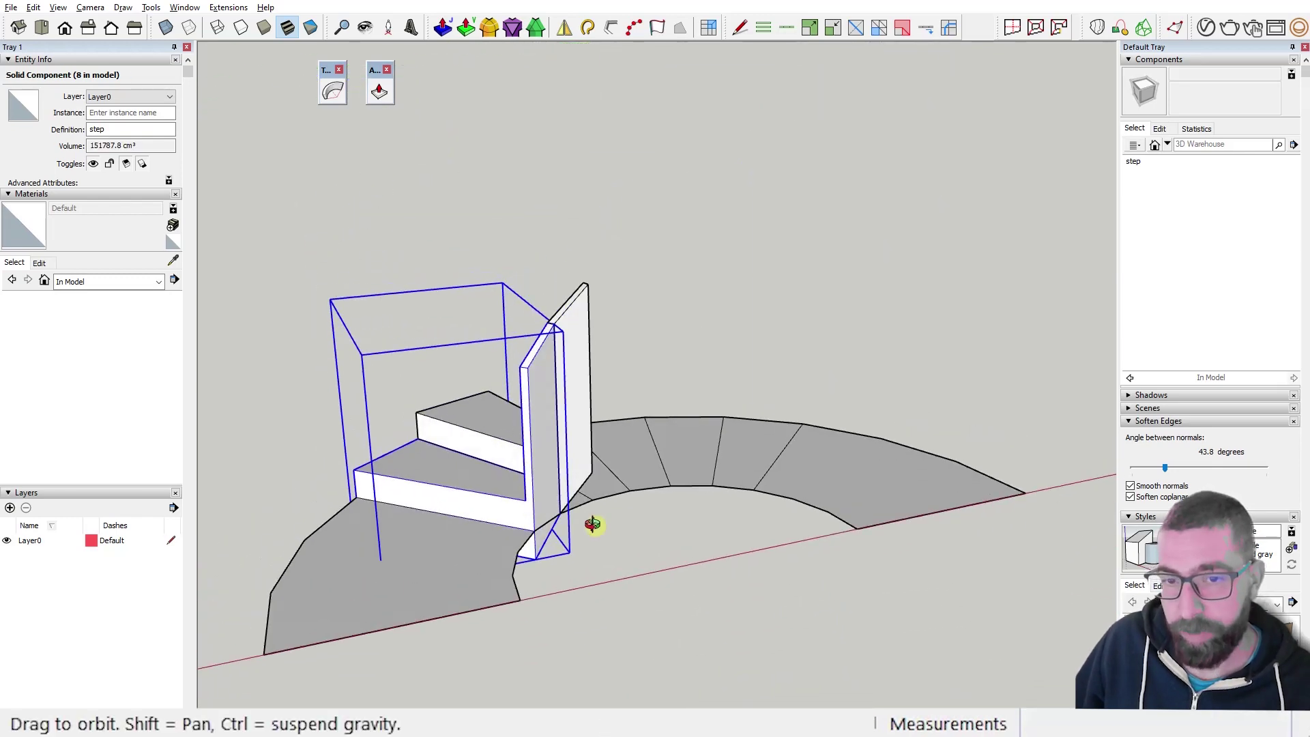
Add the upper copied step to the selection and repeat the step eight times with Play it again.
ctrl+click(512, 436)
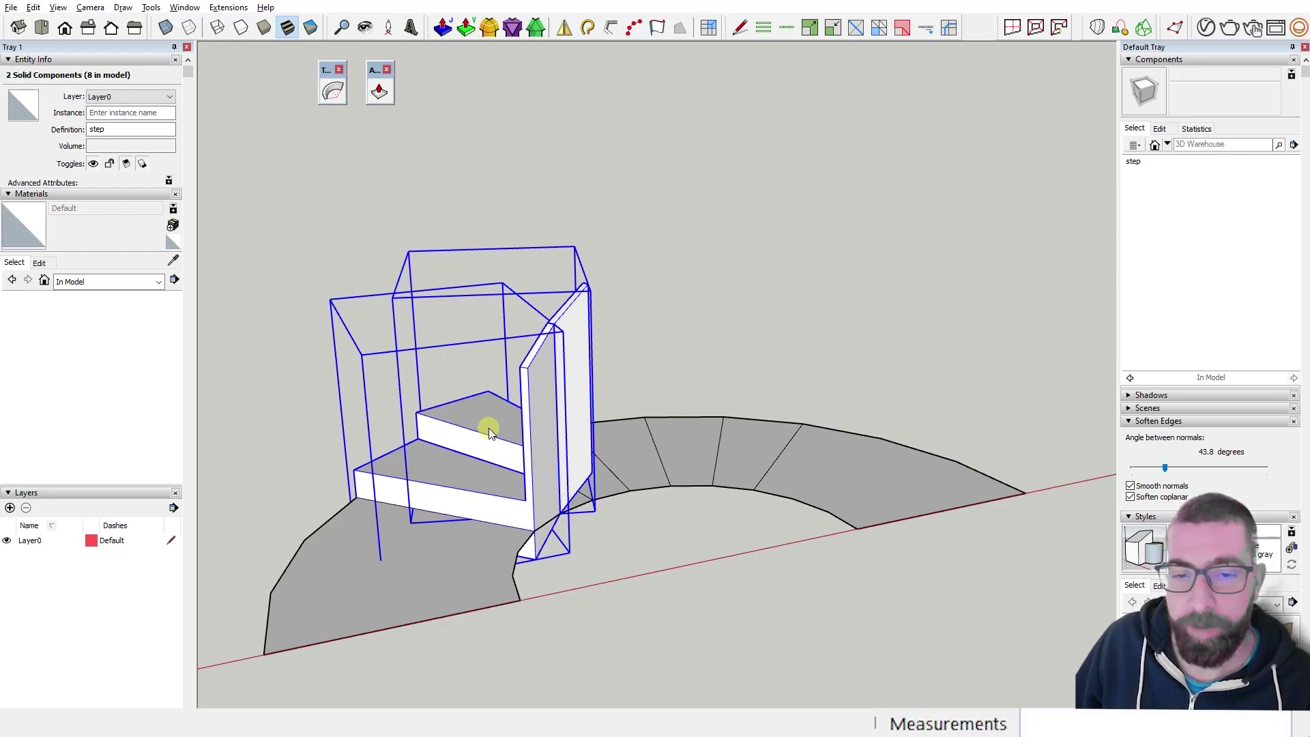
key(ctrl+shift+r)
key(ctrl+shift+r)
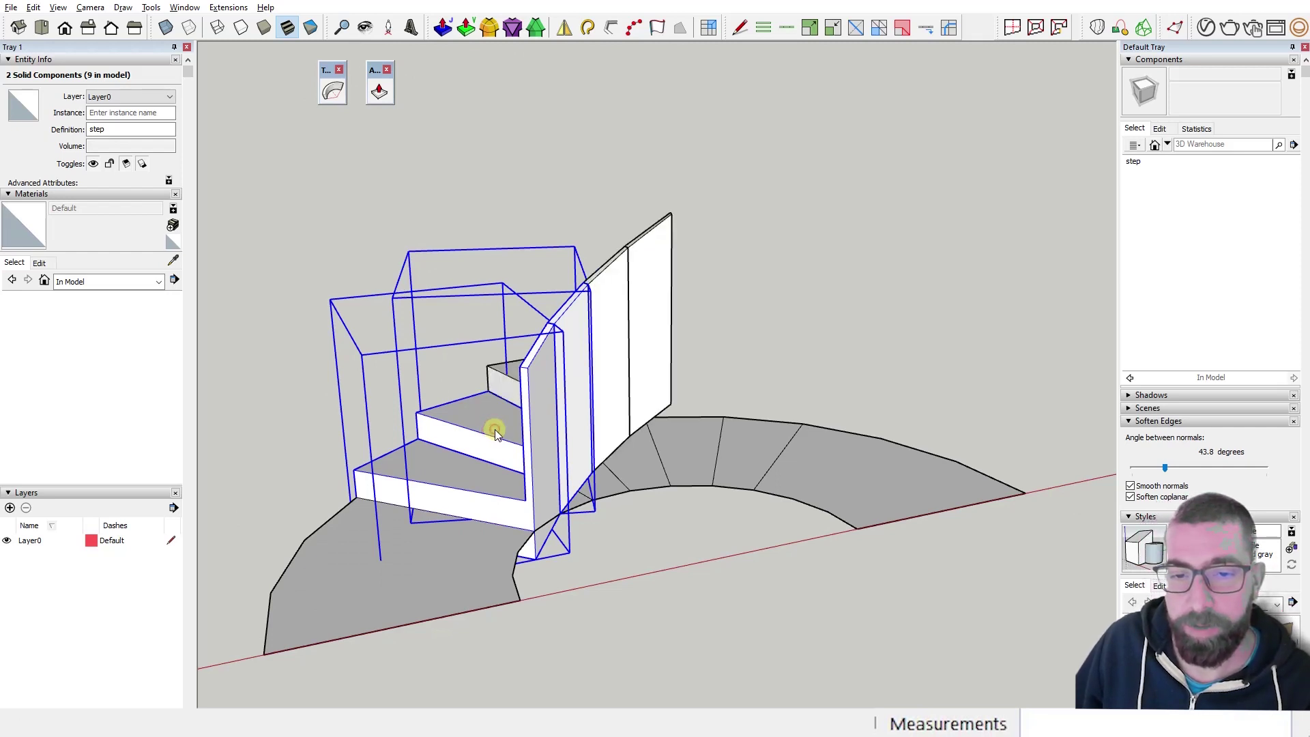
key(ctrl+shift+r)
key(ctrl+shift+r)
key(ctrl+shift+r)
key(ctrl+shift+r)
key(ctrl+shift+r)
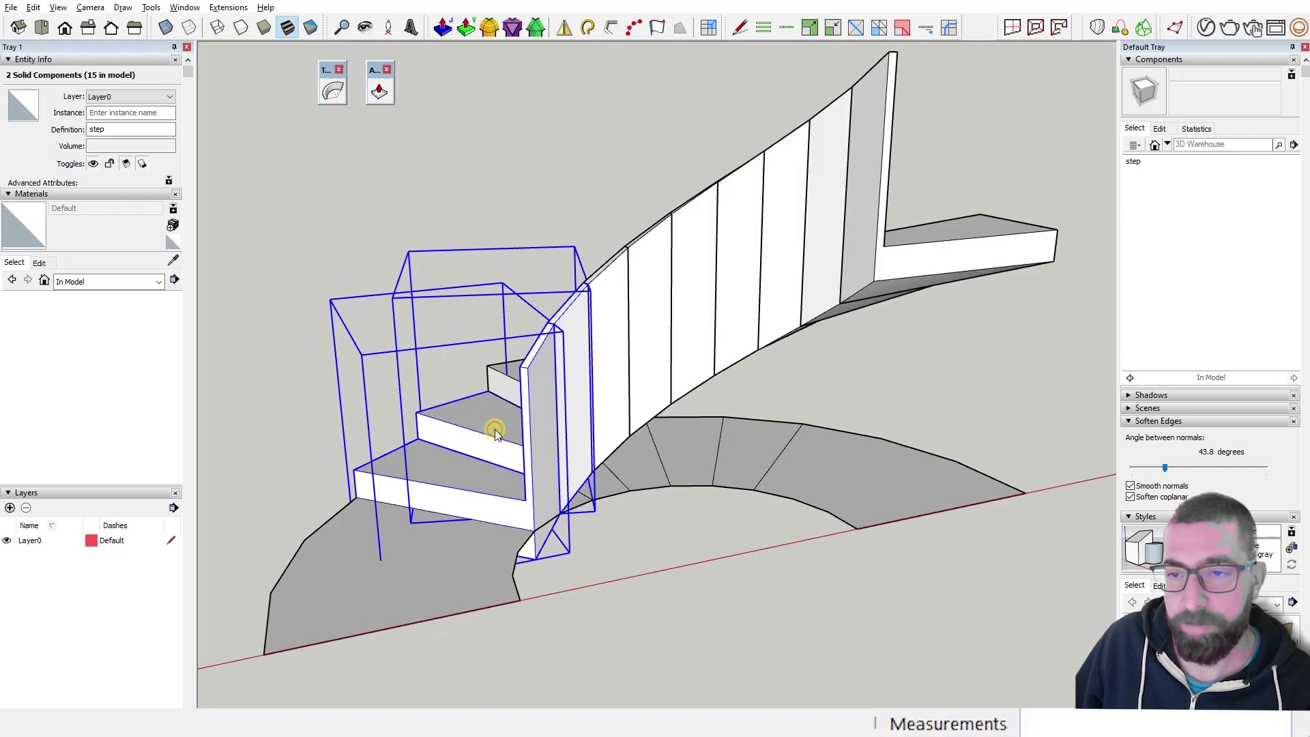
key(ctrl+shift+r)
Delete the surplus upper steps at the top end of the newly copied staircase.
scroll(494, 429, down, 5)
middle_drag(471, 433, 600, 580)
scroll(570, 539, up, 1)
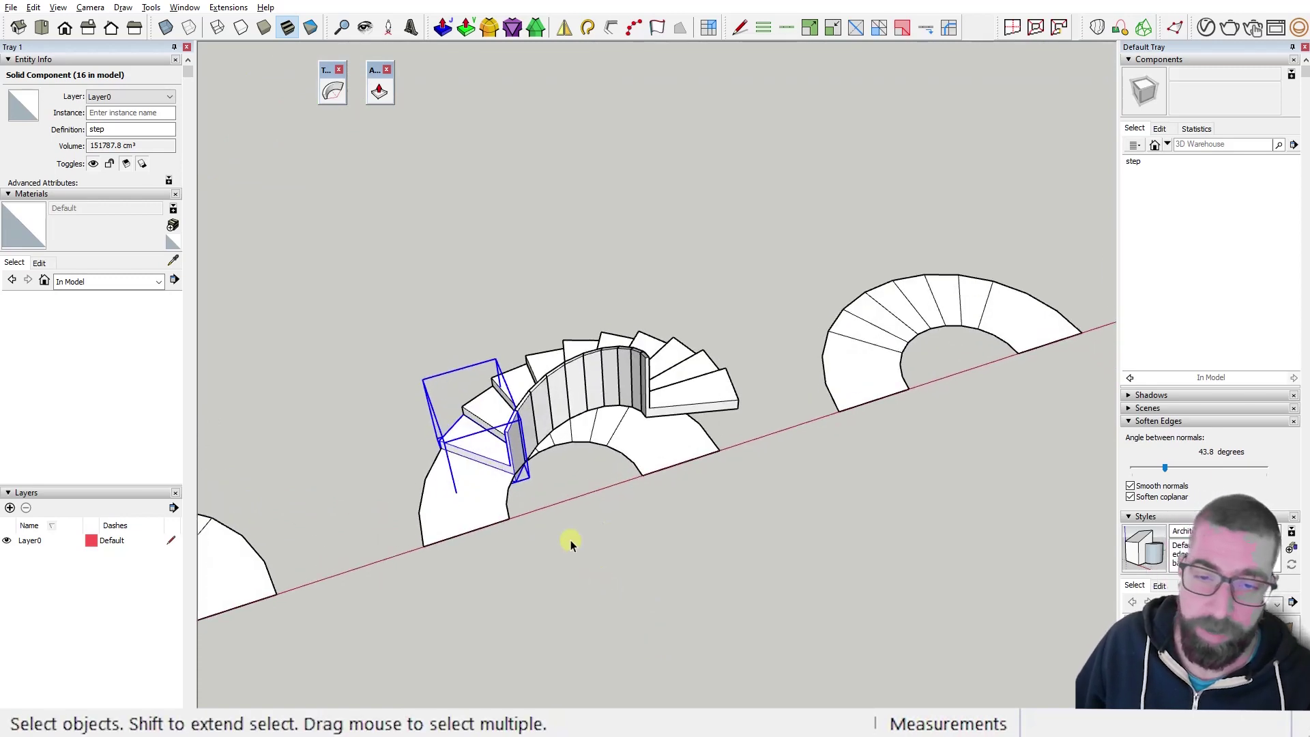
scroll(571, 539, up, 1)
middle_drag(570, 540, 853, 252)
scroll(658, 529, up, 2)
scroll(573, 383, up, 1)
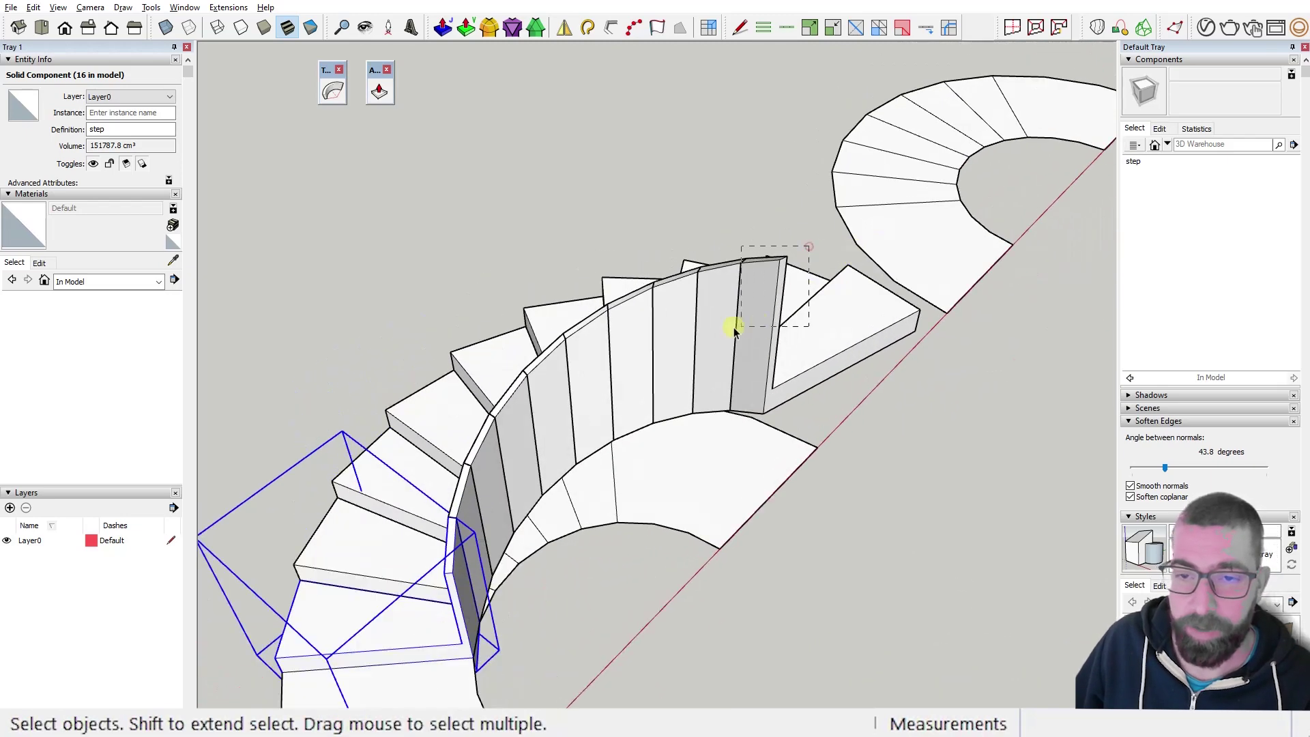
drag(734, 330, 679, 339)
scroll(680, 338, down, 5)
middle_drag(680, 337, 506, 518)
scroll(505, 519, down, 3)
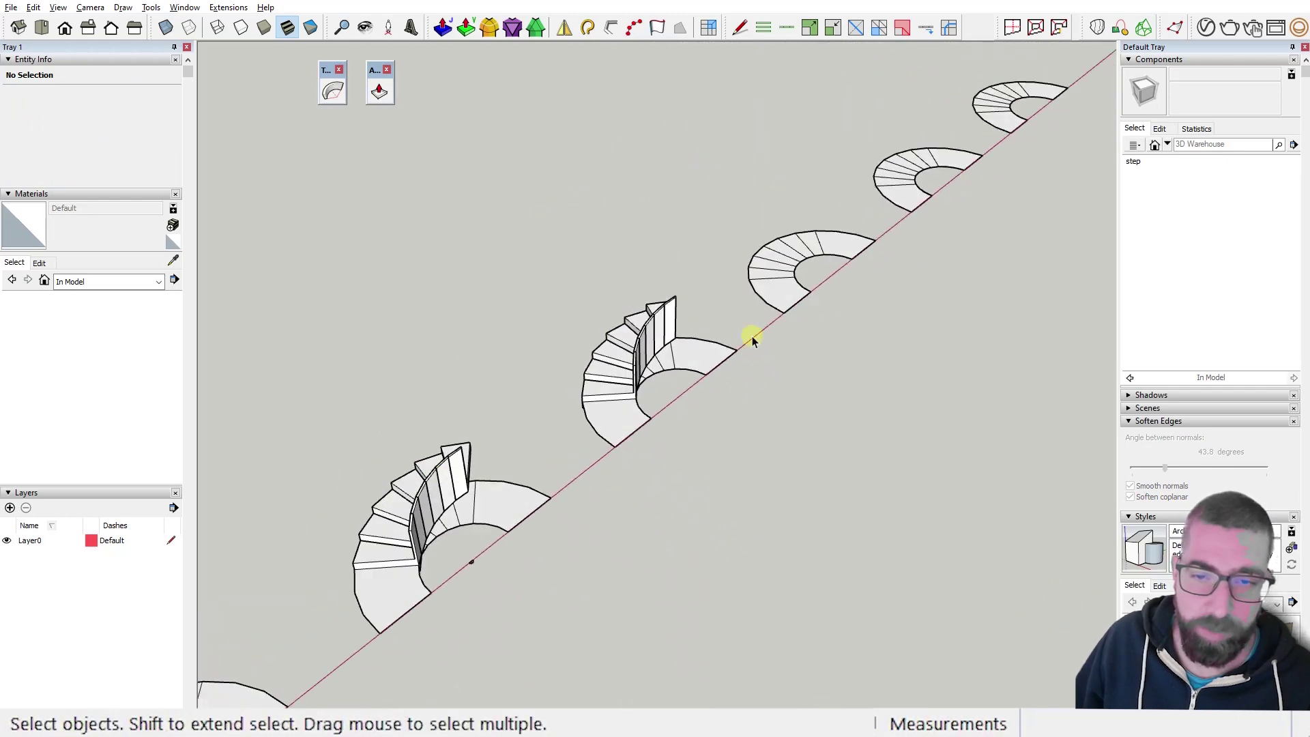
Open a step component and copy the outer edge of its tread slightly inward to outline a narrow strip.
scroll(550, 354, up, 5)
double_click(468, 413)
scroll(458, 394, up, 2)
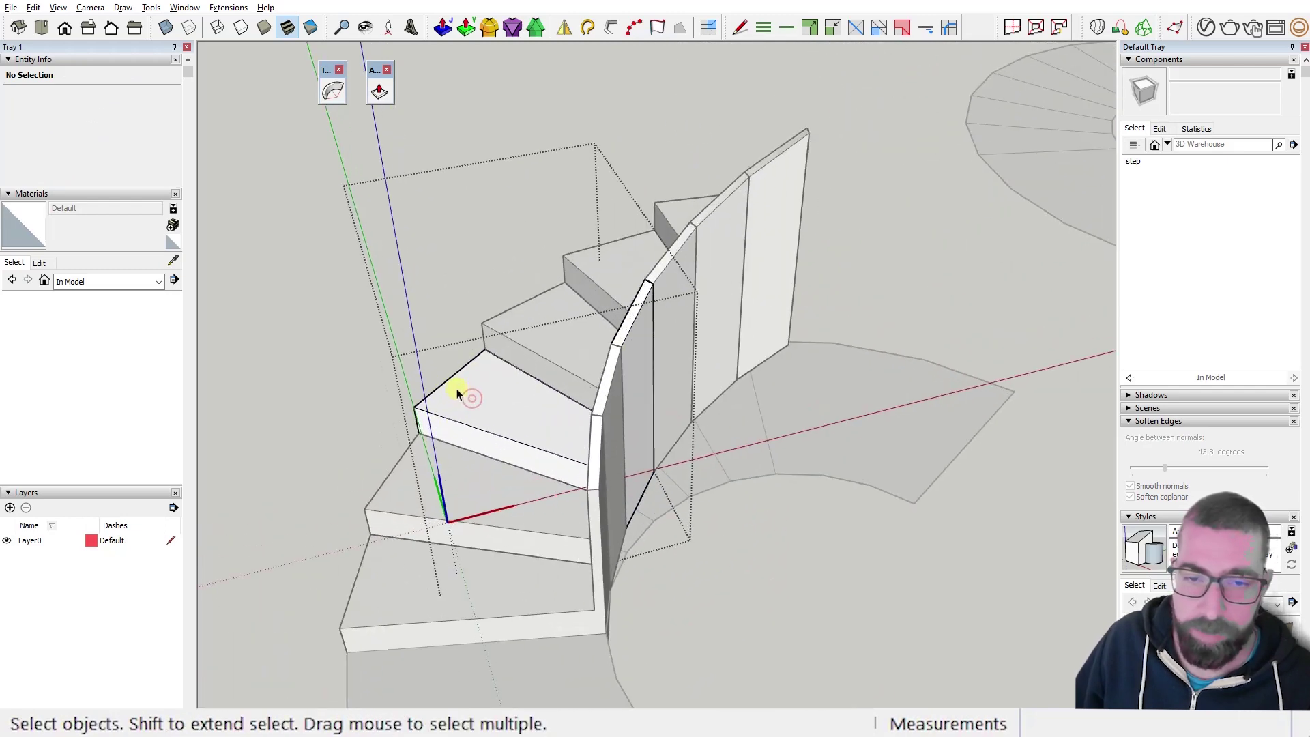
click(458, 373)
scroll(489, 368, up, 2)
key(m)
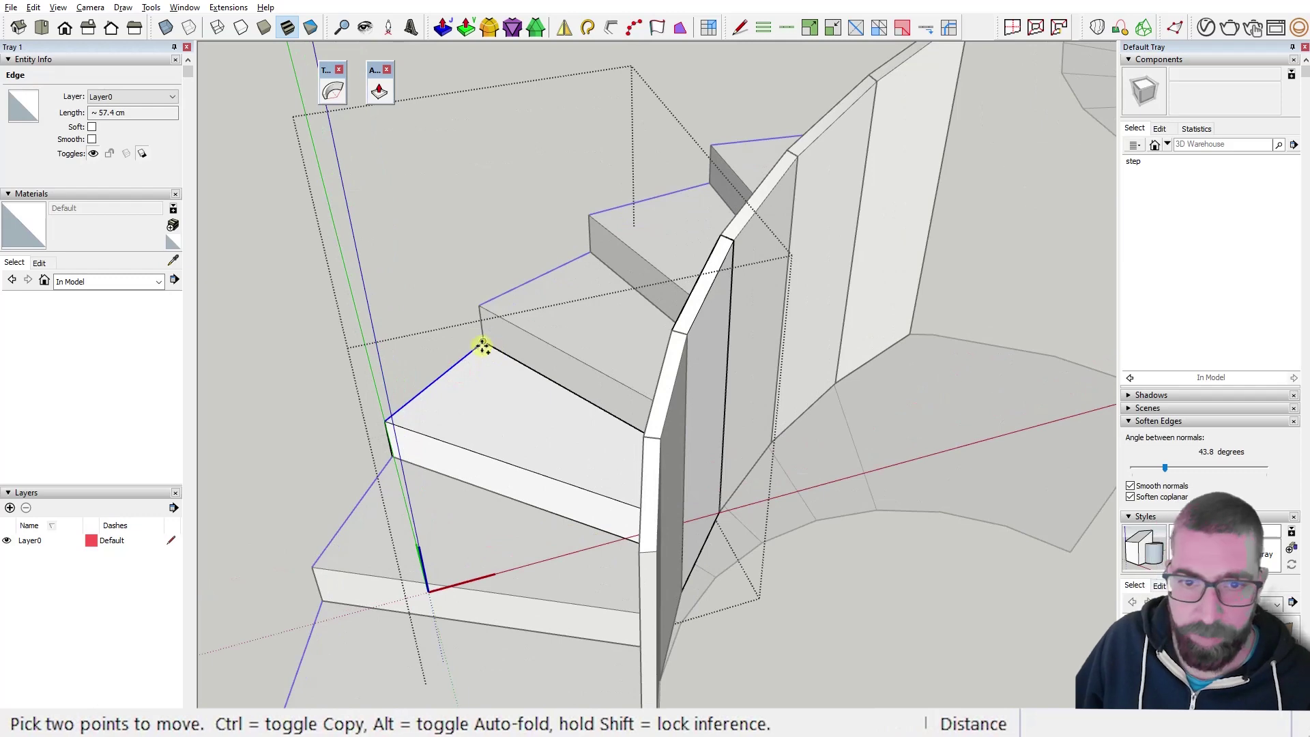
key(ctrl)
click(489, 345)
click(489, 345)
Pull the narrow strip upward into an outer railing and close the step component.
key(p)
scroll(468, 357, up, 2)
click(460, 364)
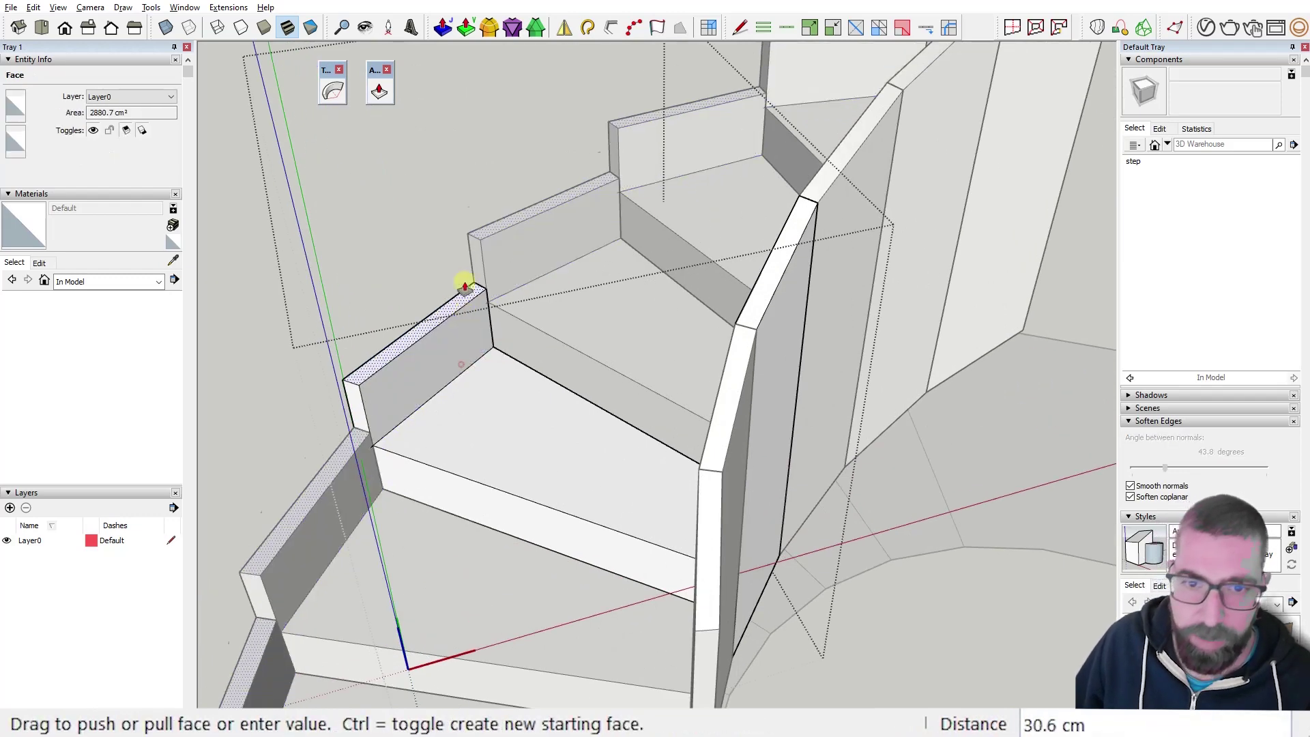
click(467, 223)
key(space)
scroll(509, 423, down, 5)
middle_drag(755, 462, 710, 379)
scroll(797, 370, down, 4)
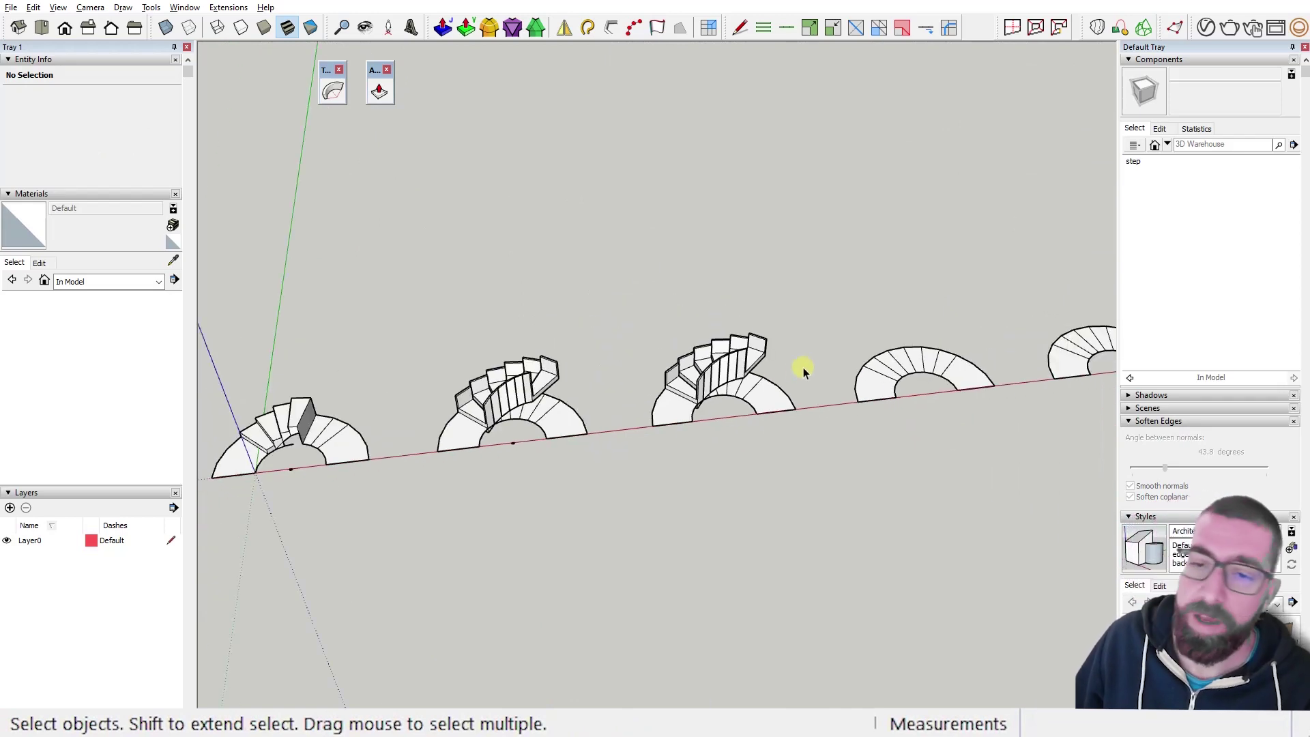
Compare the finished staircases with the remaining flat wedge plans along the row.
middle_drag(828, 334, 703, 371)
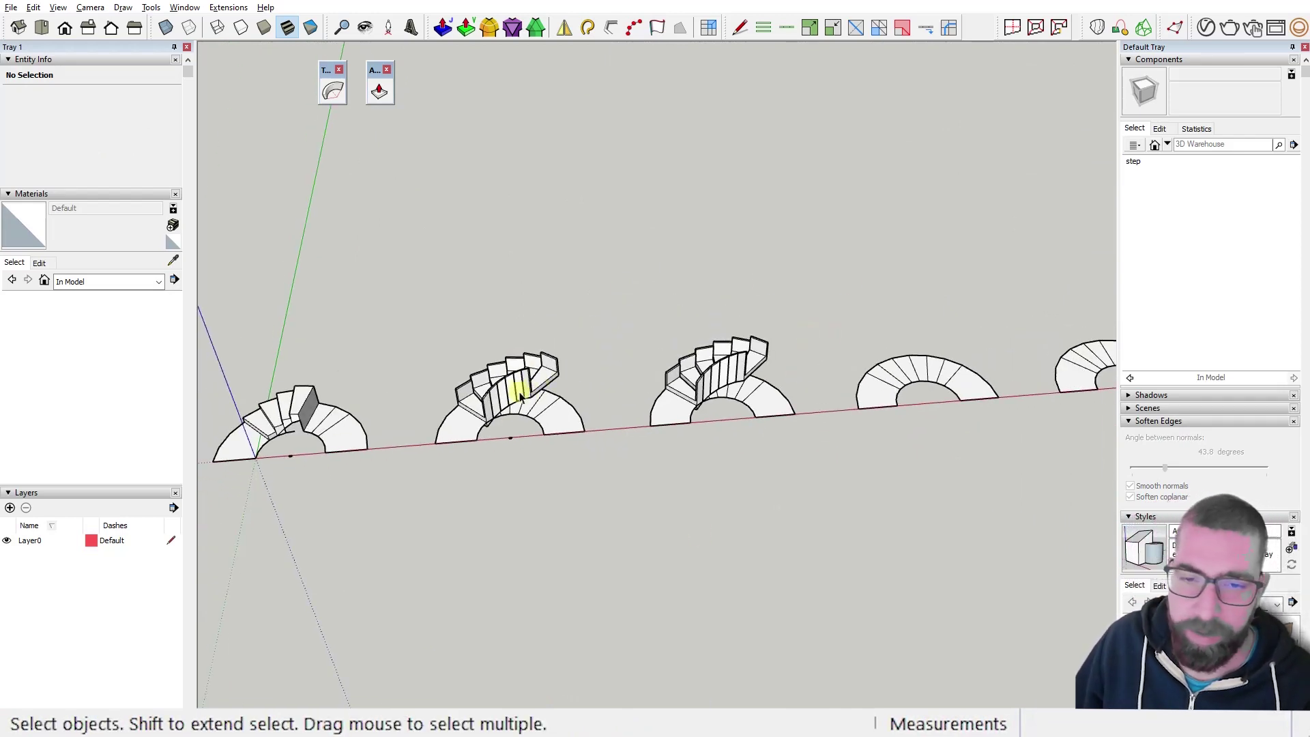
scroll(743, 403, up, 1)
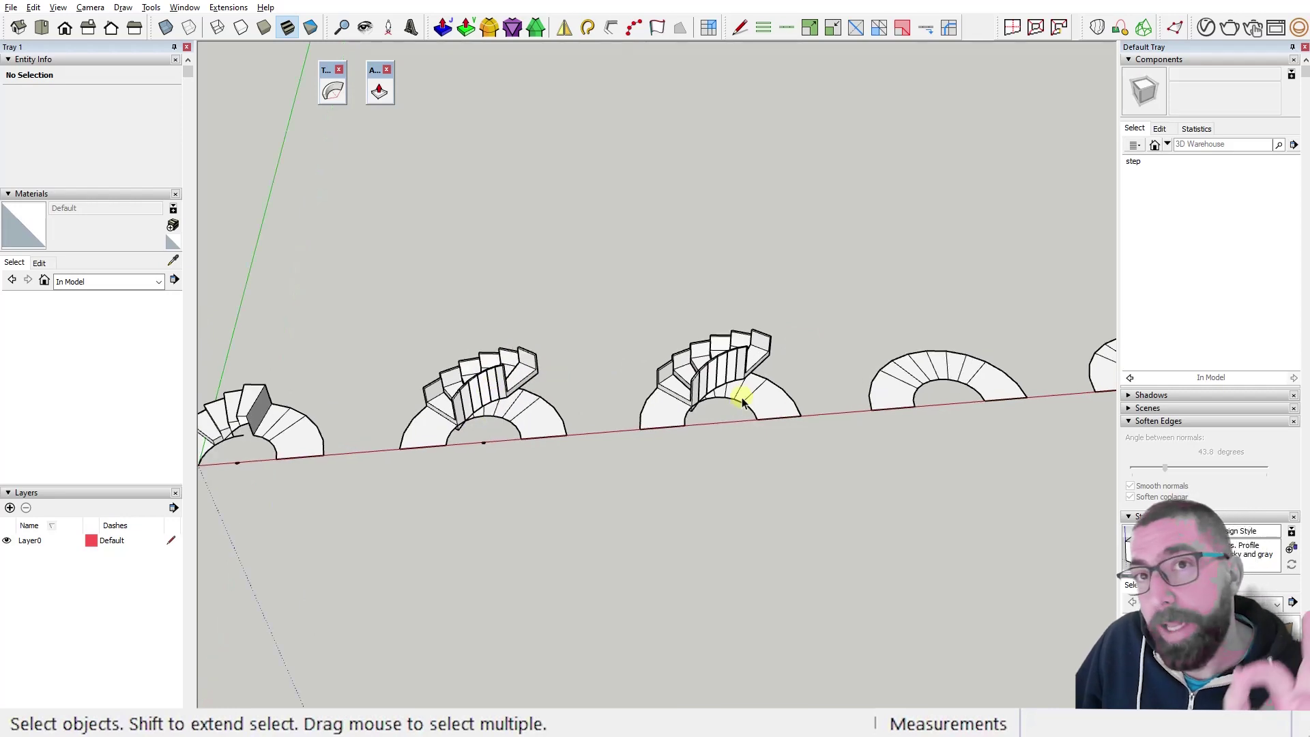
scroll(714, 389, down, 3)
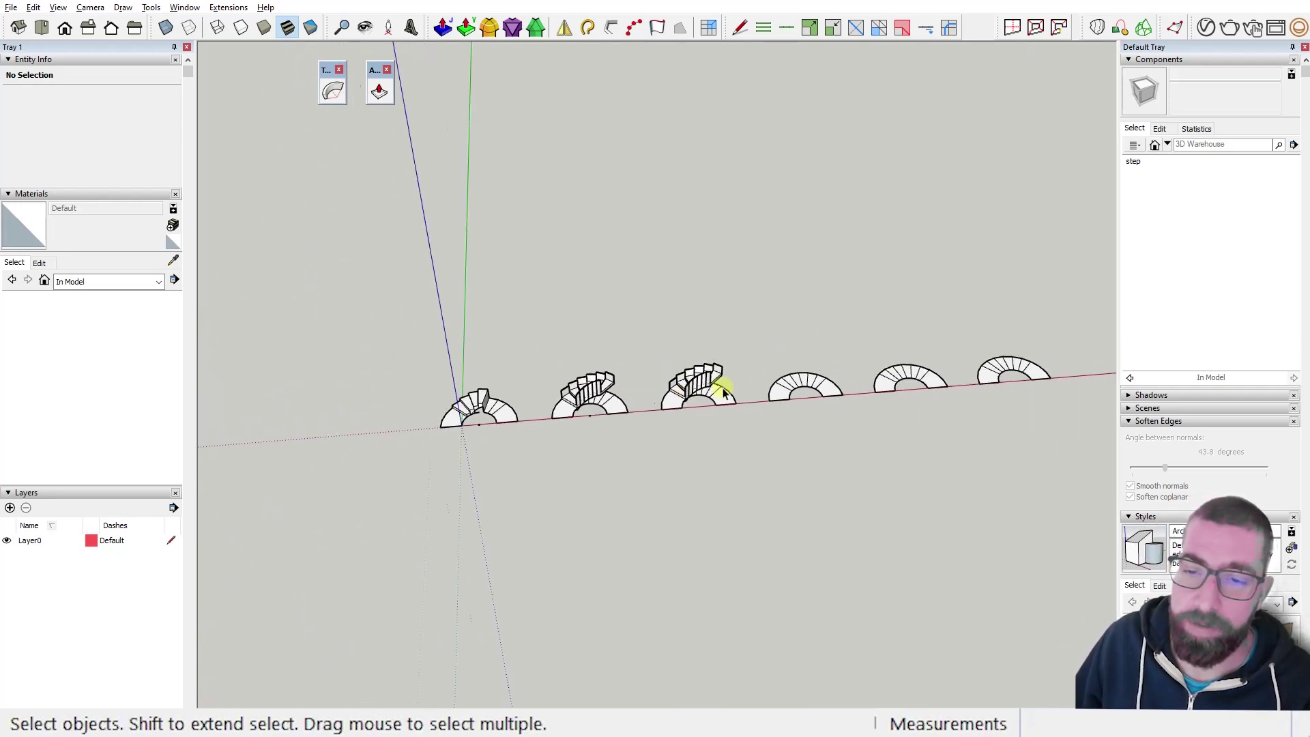
scroll(722, 383, up, 3)
scroll(594, 413, down, 3)
scroll(795, 407, up, 3)
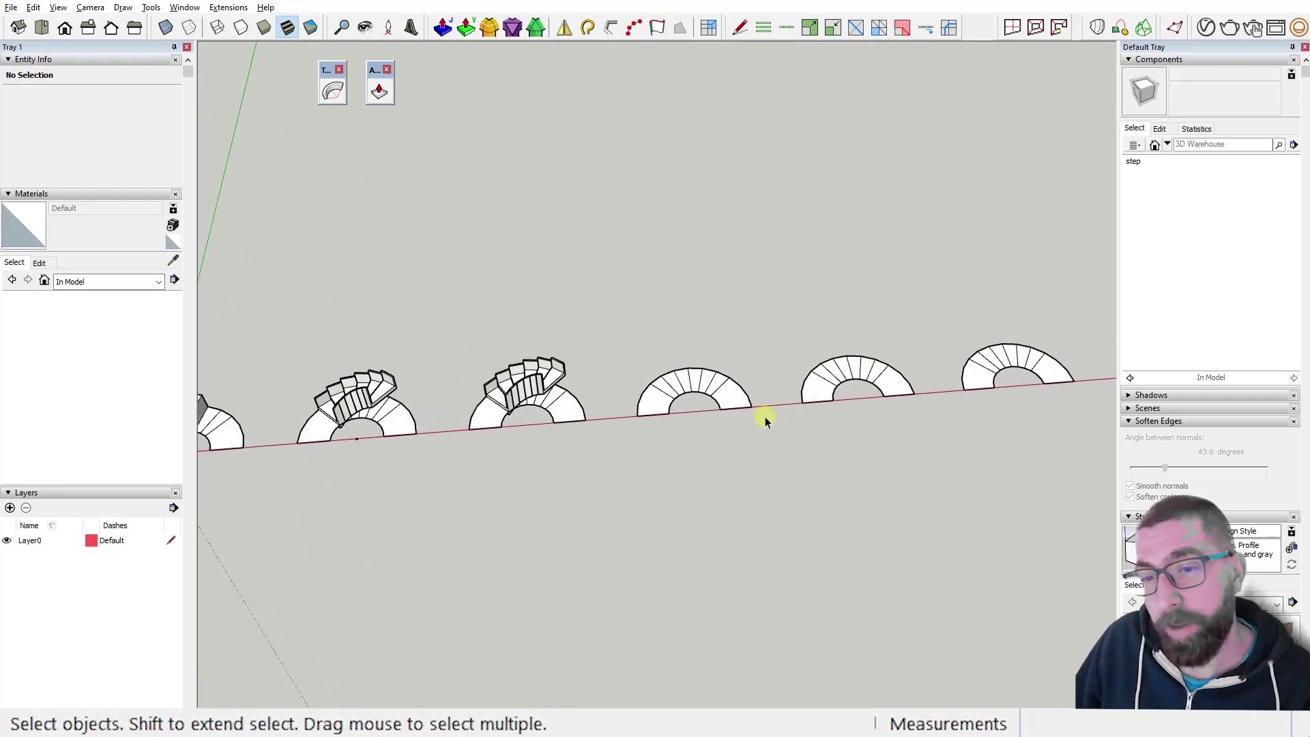
scroll(754, 414, up, 1)
scroll(745, 401, down, 2)
scroll(683, 396, up, 1)
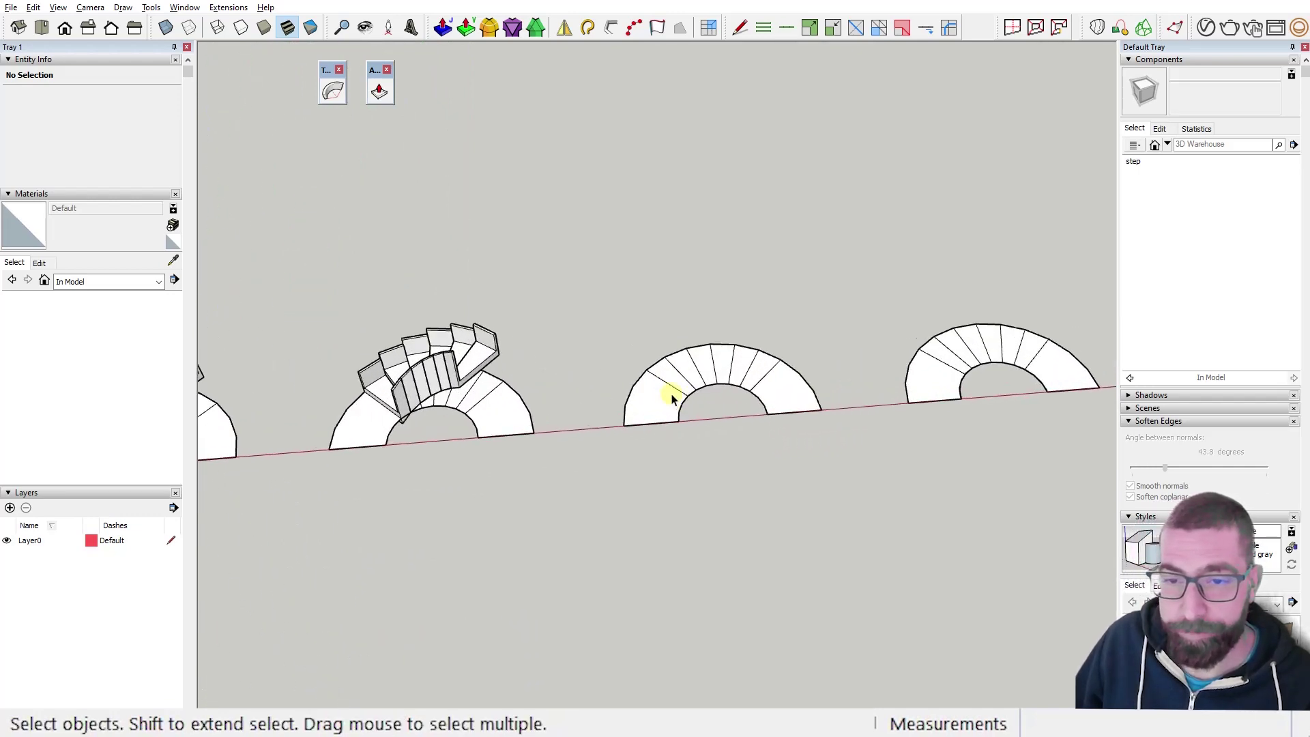
middle_drag(670, 395, 760, 391)
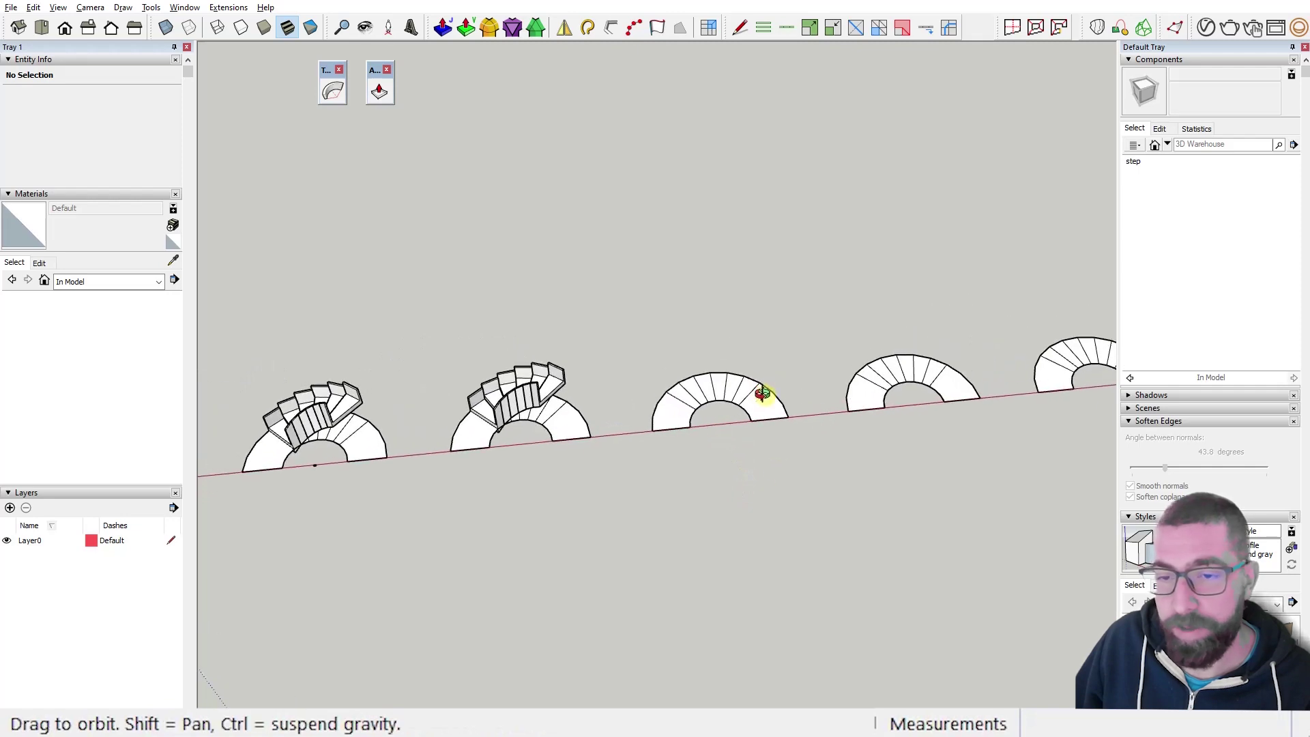
Select the flat wedge plan next to the last finished staircase and look at it more closely.
scroll(749, 403, up, 2)
click(745, 401)
scroll(746, 402, down, 2)
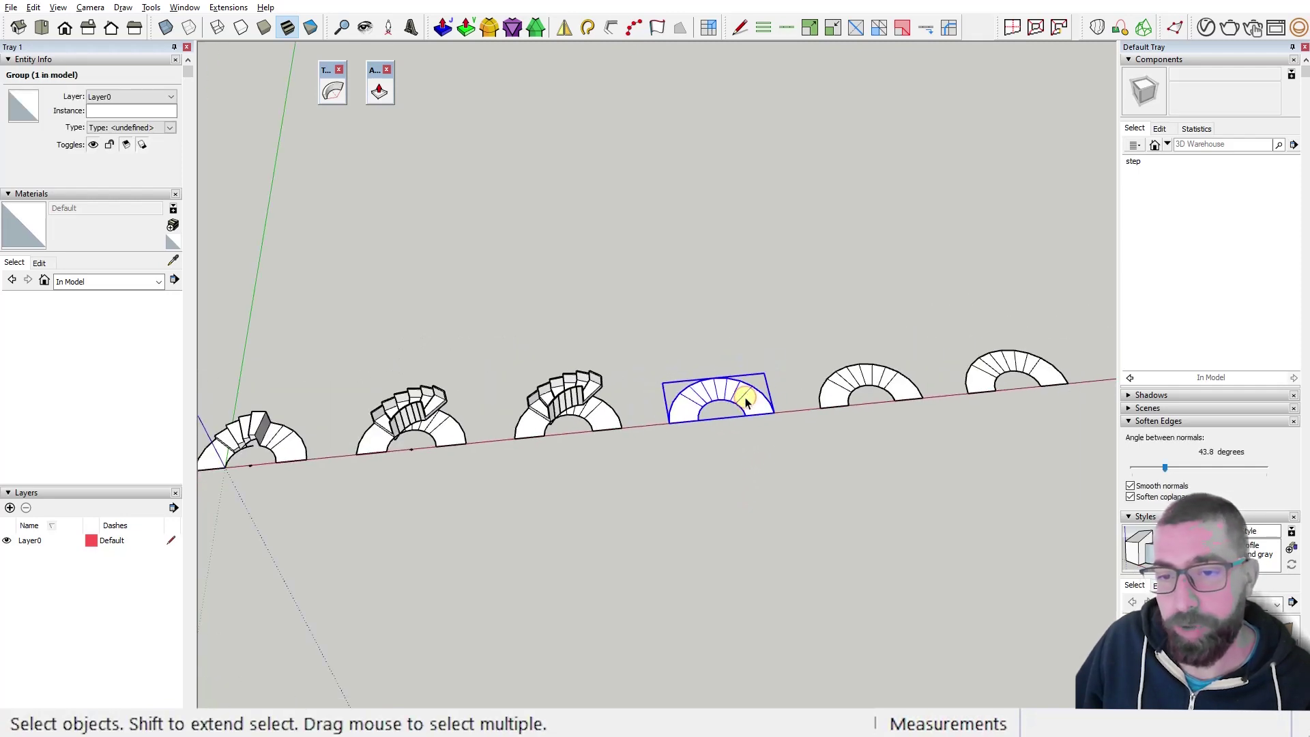
middle_drag(746, 402, 790, 329)
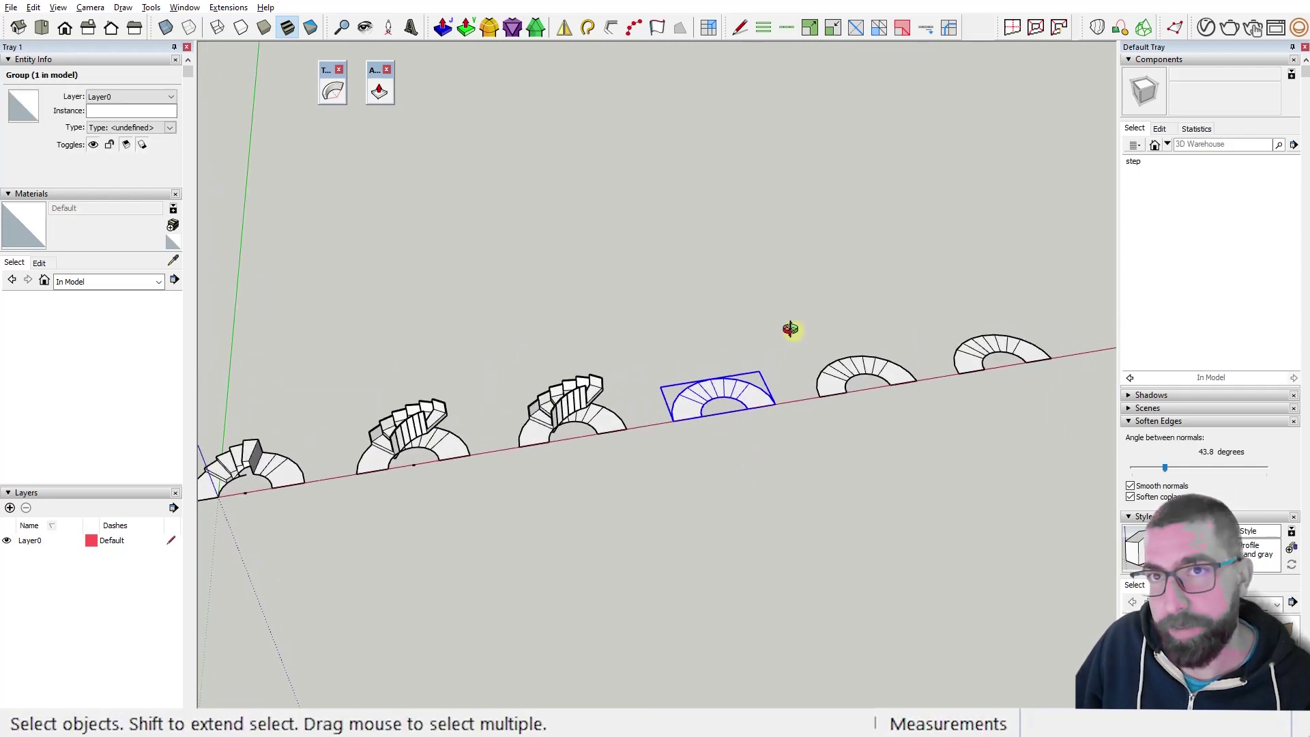
scroll(753, 402, up, 3)
middle_drag(752, 403, 840, 348)
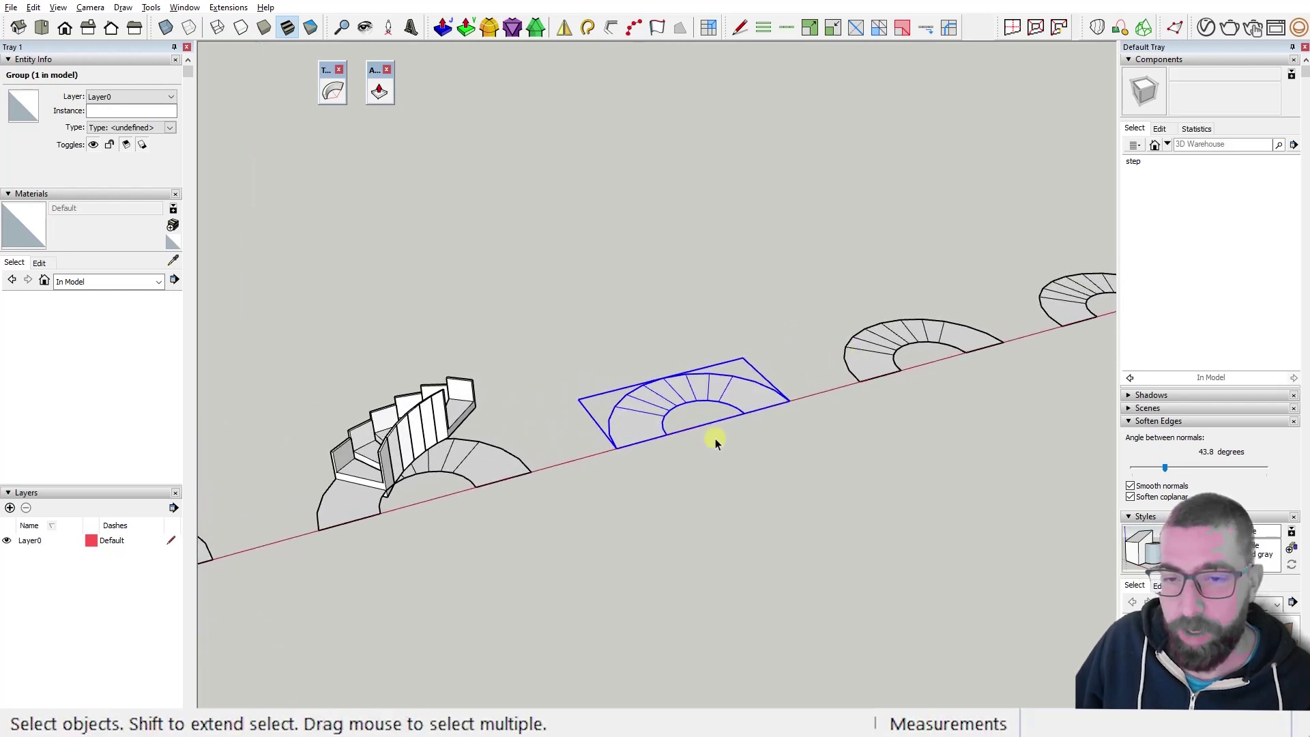
Draw a narrow rectangle of about 3120 cm² with lines on the ground in front of the flat wedge plan.
scroll(706, 444, up, 3)
key(l)
click(676, 459)
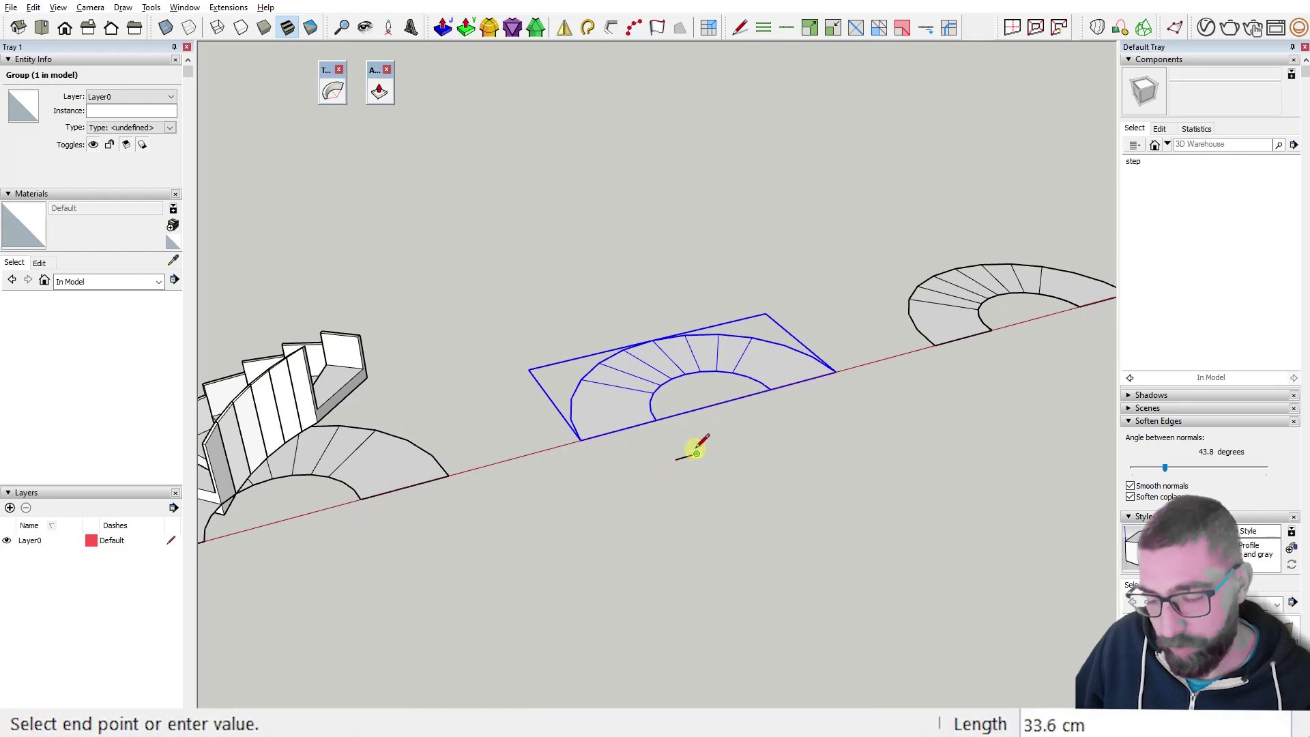
key(Escape)
click(676, 447)
text(2)
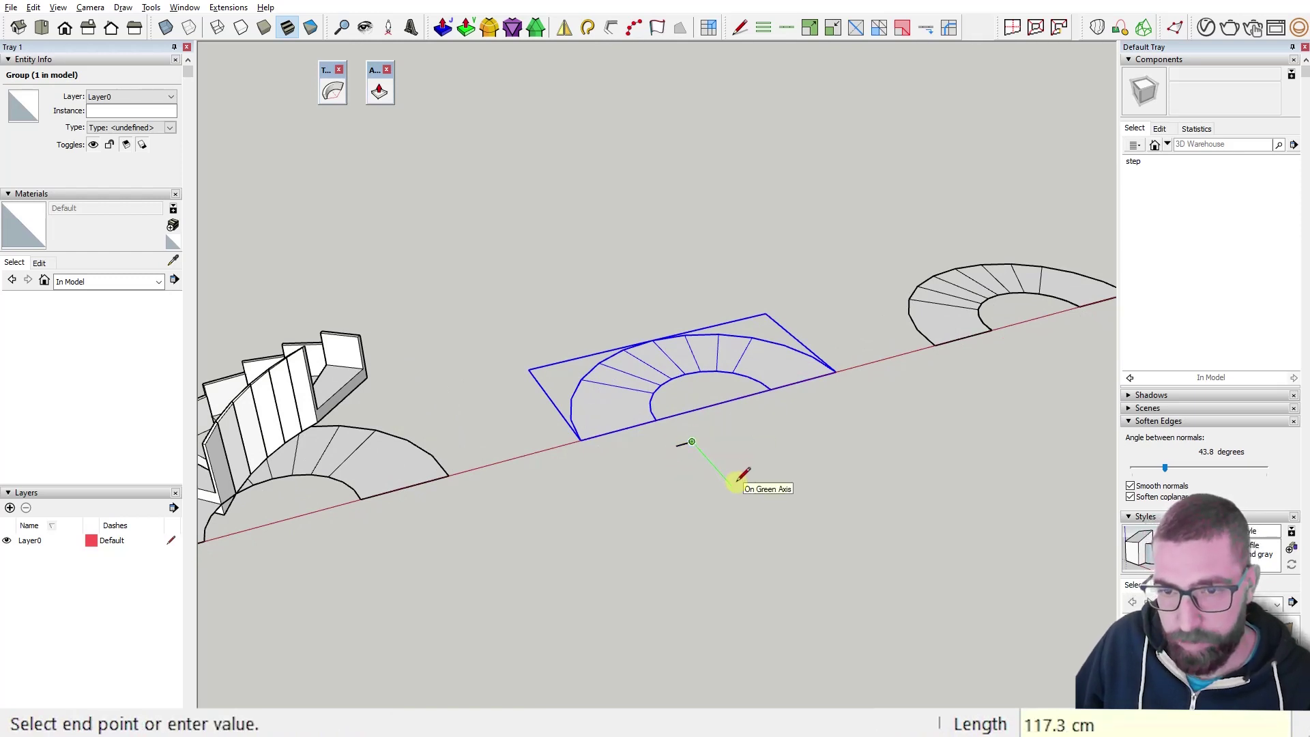
key(Return)
click(676, 446)
Push/Pull the narrow rectangle upward into a solid straight step.
key(p)
scroll(678, 444, up, 3)
click(708, 463)
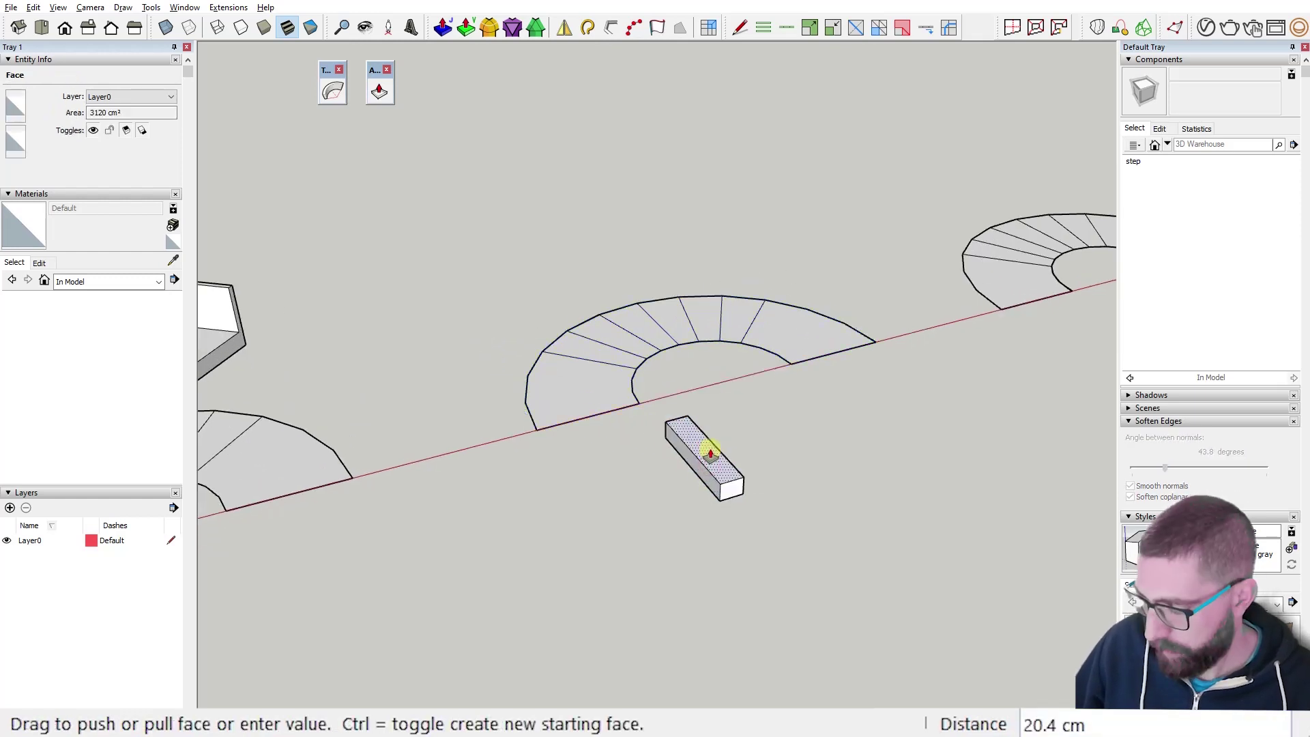
click(709, 456)
key(space)
Make the whole straight step block a component named ste2.
triple_click(710, 455)
right_click(709, 456)
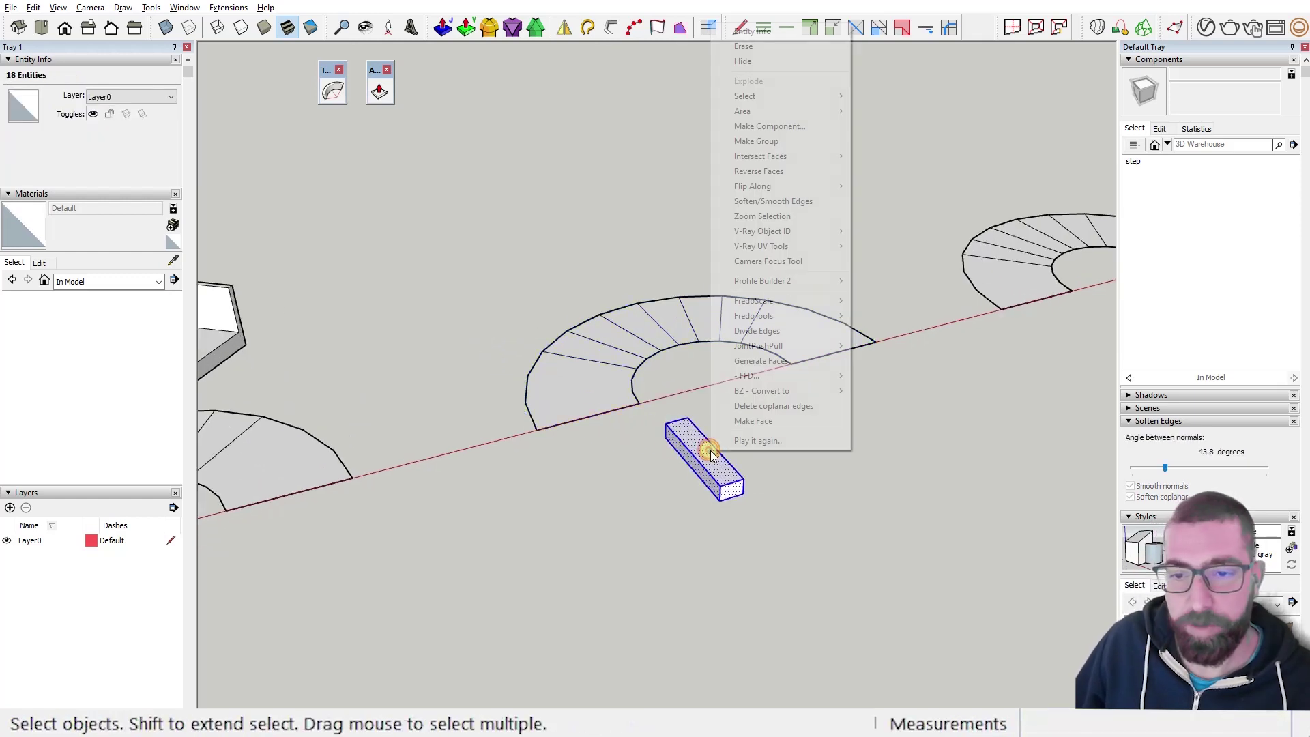
click(783, 127)
text(st)
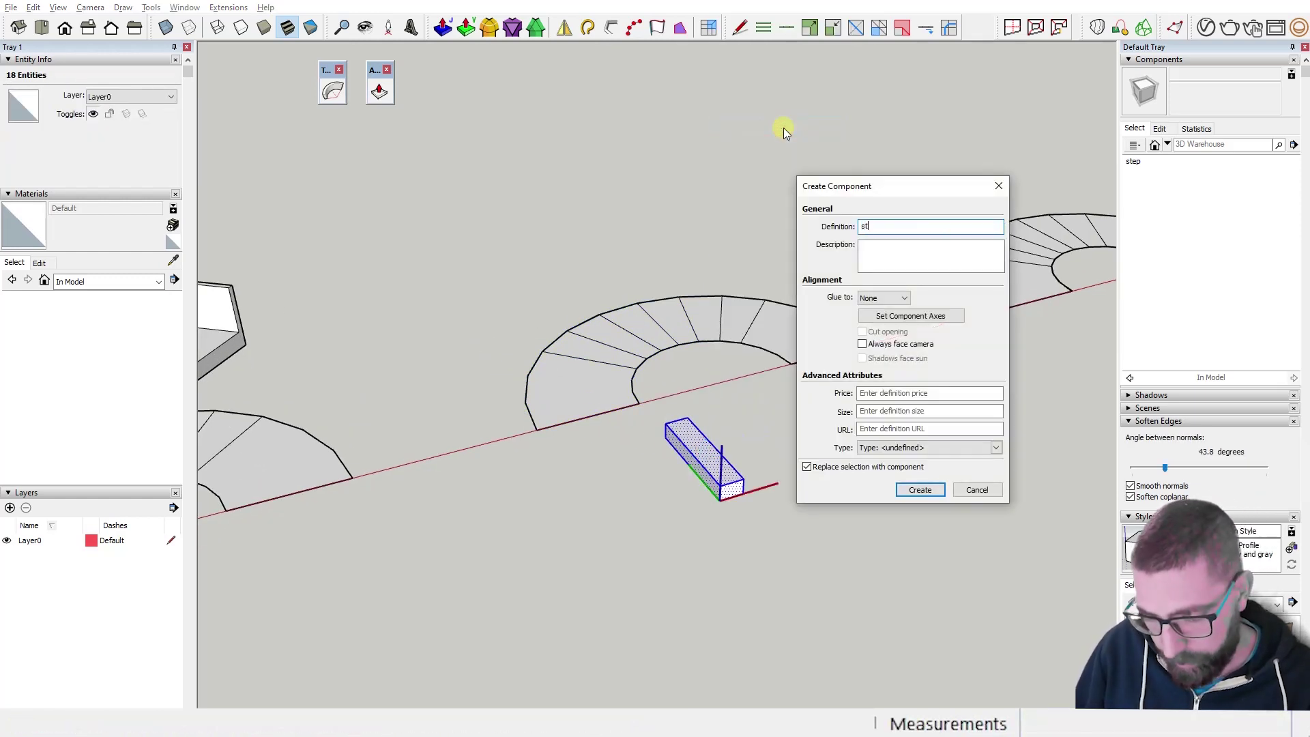
text(e2)
key(Return)
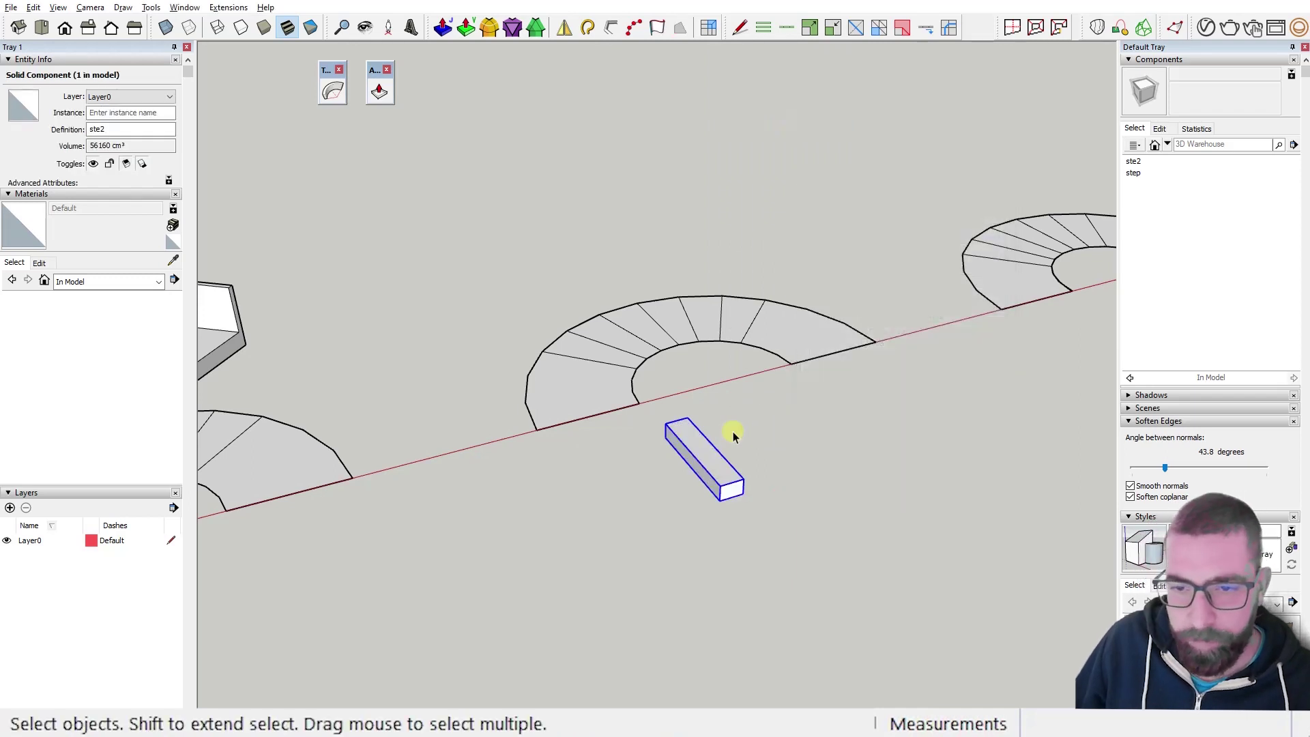
Copy the ste2 step onto the rear upper edge of the original and array the copy x6 into a straight flight.
scroll(720, 433, up, 2)
scroll(721, 434, up, 1)
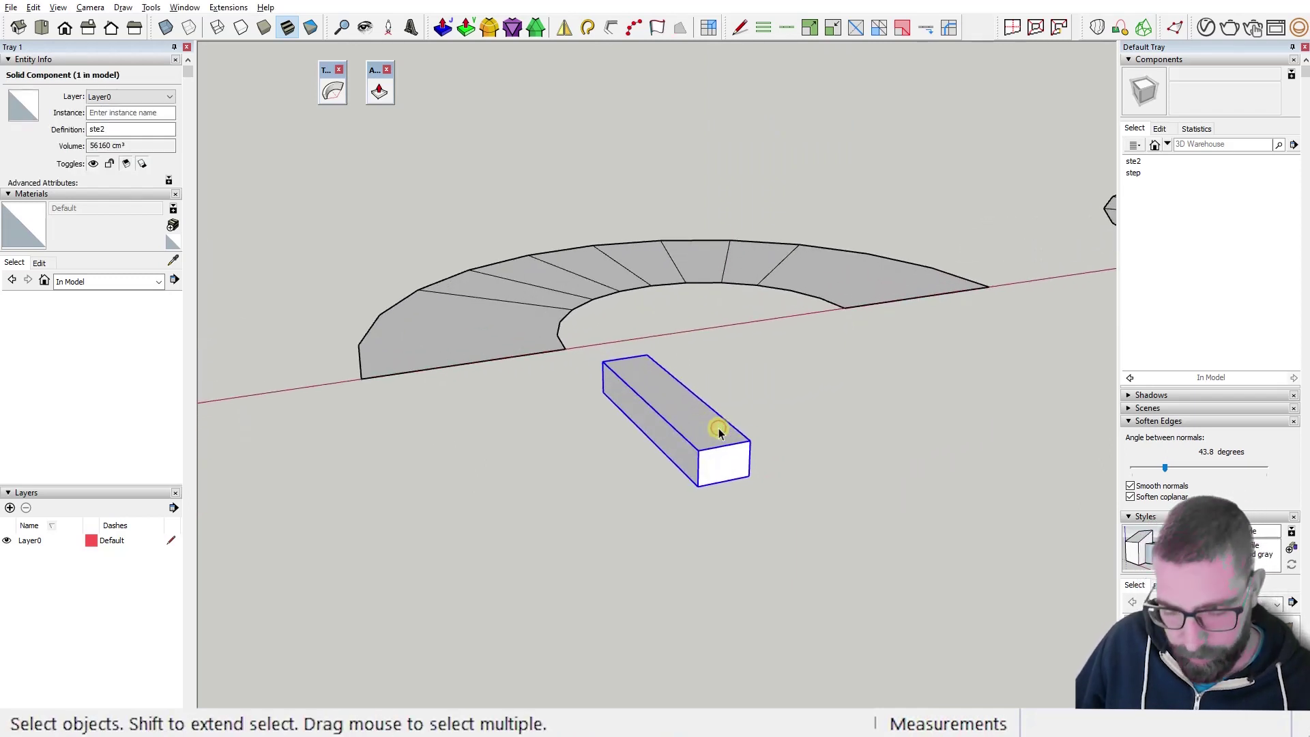
scroll(719, 433, up, 1)
key(m)
key(ctrl)
click(695, 502)
click(756, 445)
text(x)
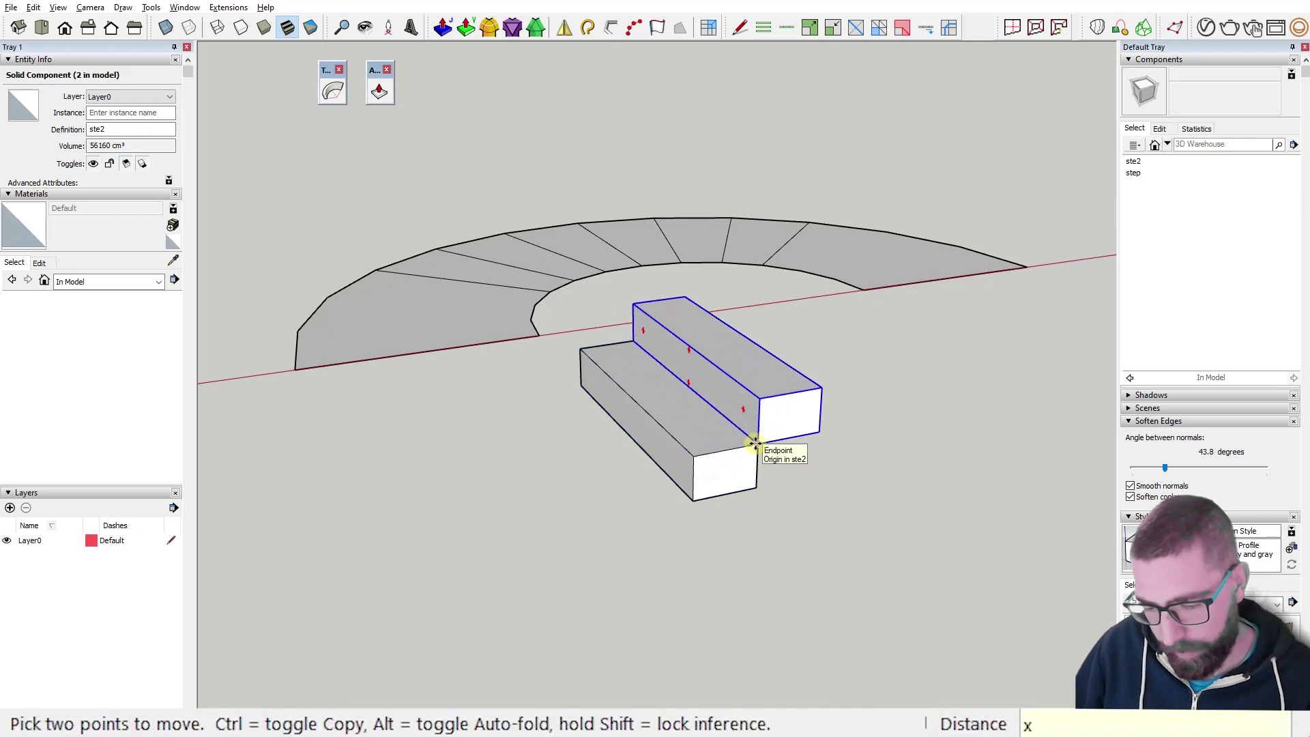
text(6)
key(Return)
scroll(716, 468, down, 2)
middle_drag(716, 469, 785, 491)
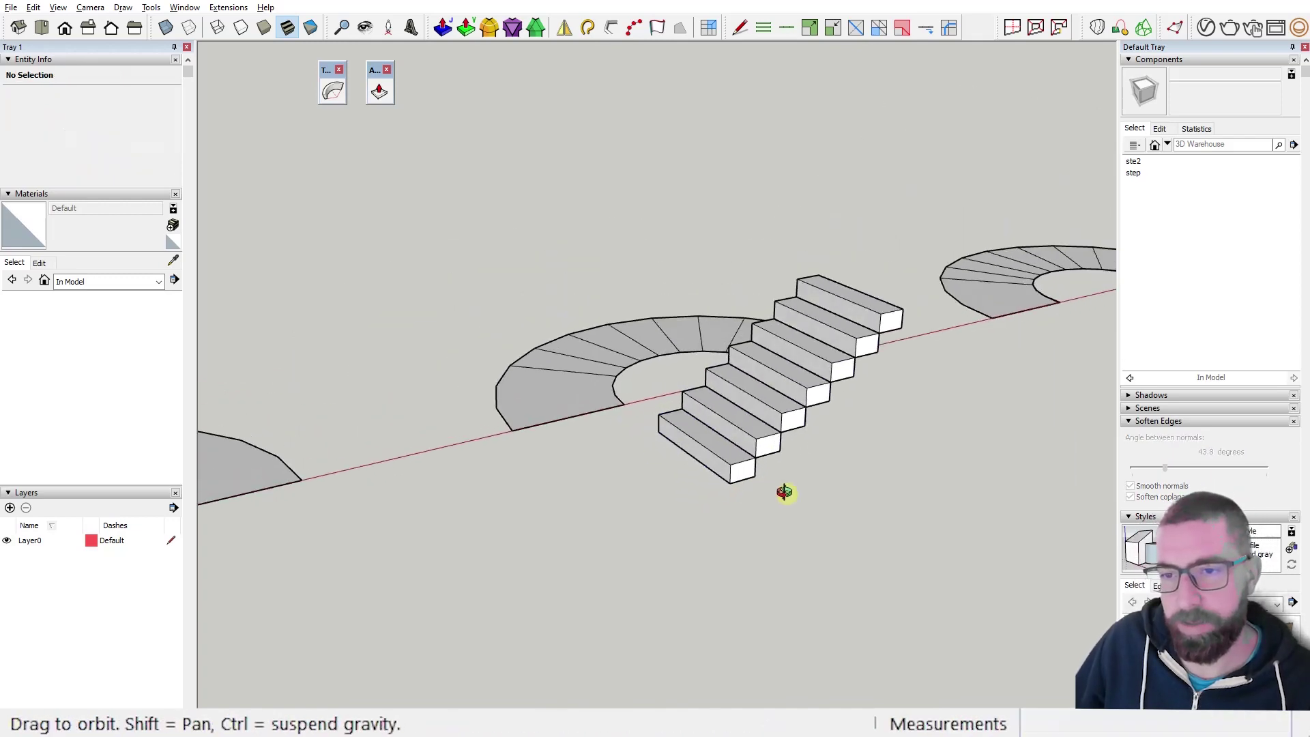
Open the second step of the straight flight for editing and select all its geometry.
key(q)
scroll(744, 483, up, 4)
key(m)
key(space)
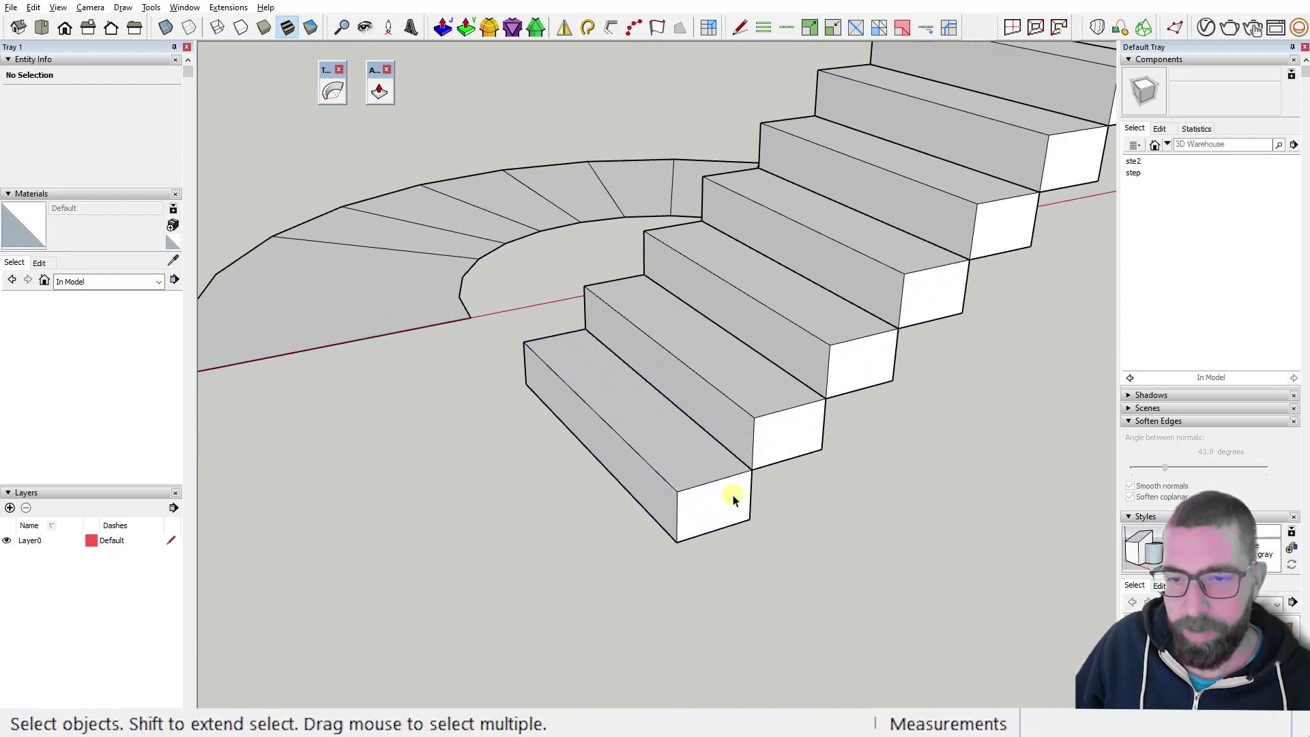
middle_drag(748, 511, 440, 360)
middle_drag(702, 339, 735, 286)
key(ctrl+a)
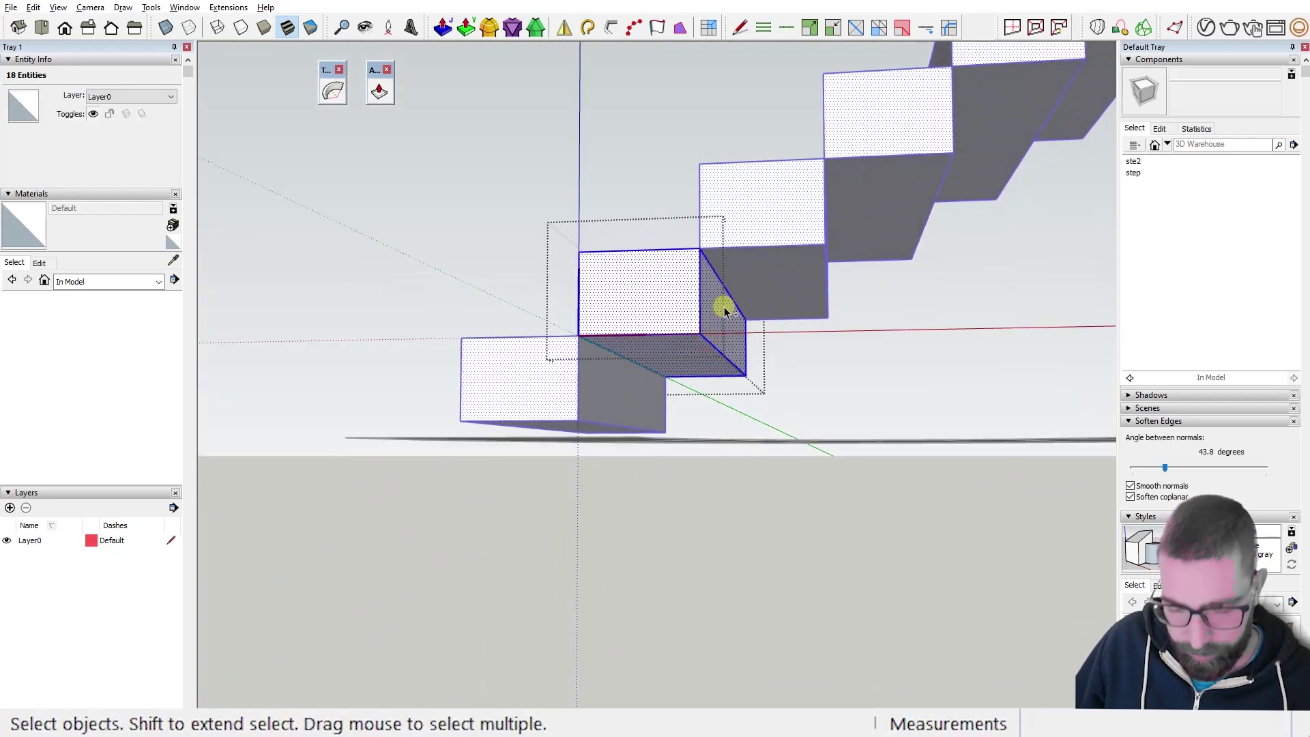
Draw a triangle below the side of the opened step, from its rear lower corner down to the lower step's corner and up.
key(l)
click(700, 333)
click(578, 420)
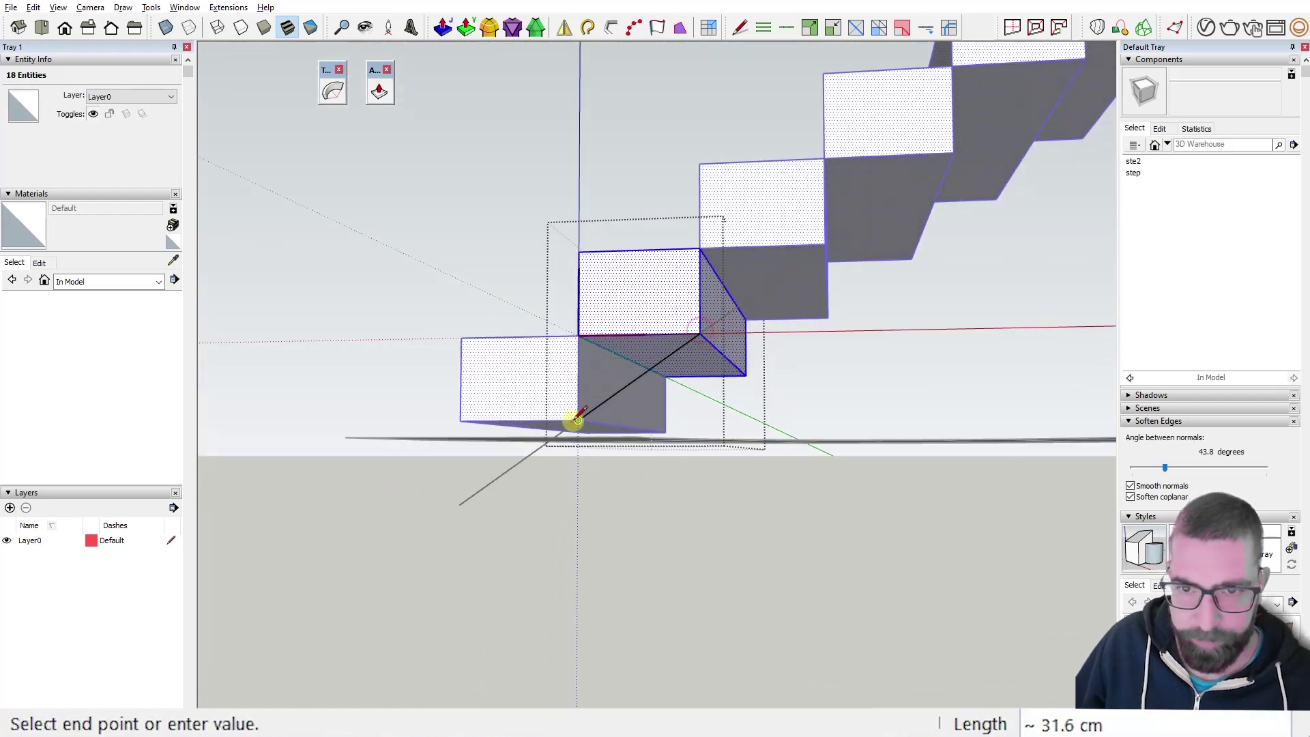
click(579, 336)
Push/Pull the triangular face 120 cm across the step's full width to form the sloped underside.
key(p)
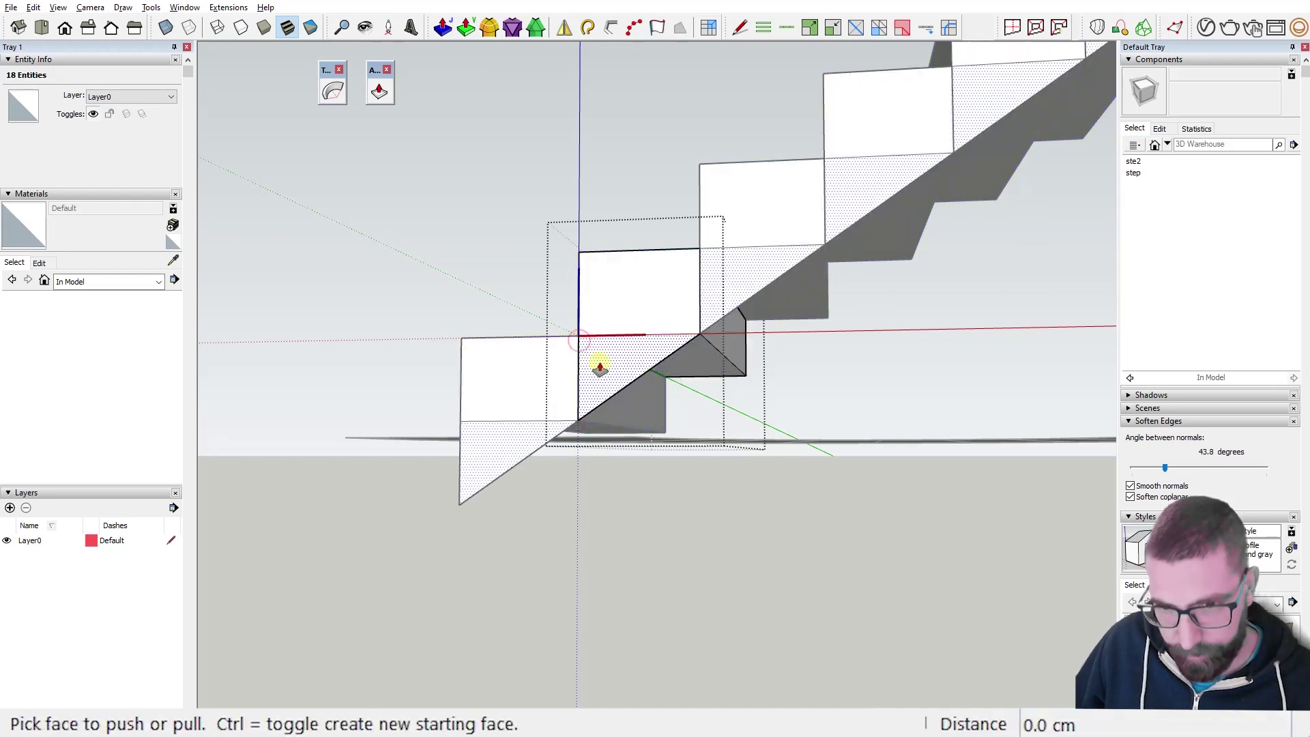
click(600, 363)
click(740, 382)
scroll(679, 380, down, 5)
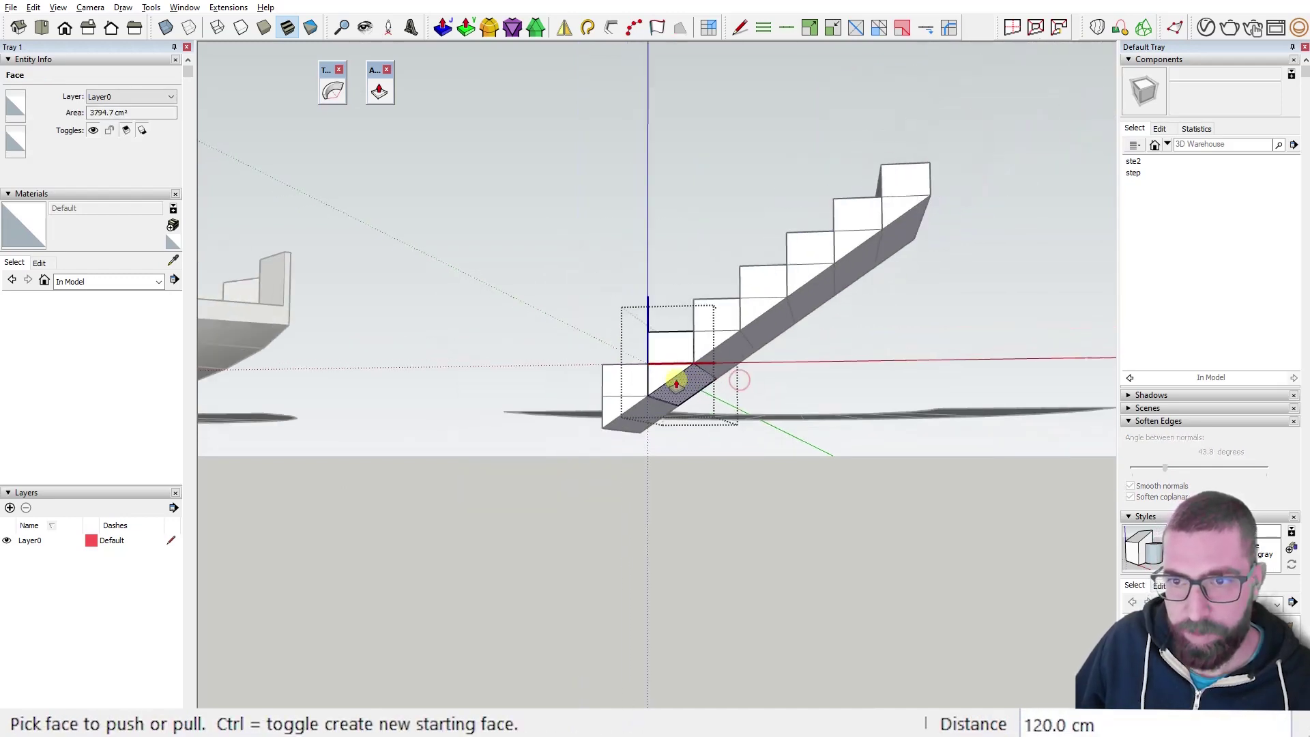
middle_drag(678, 380, 849, 481)
key(space)
scroll(807, 410, up, 3)
scroll(849, 481, up, 3)
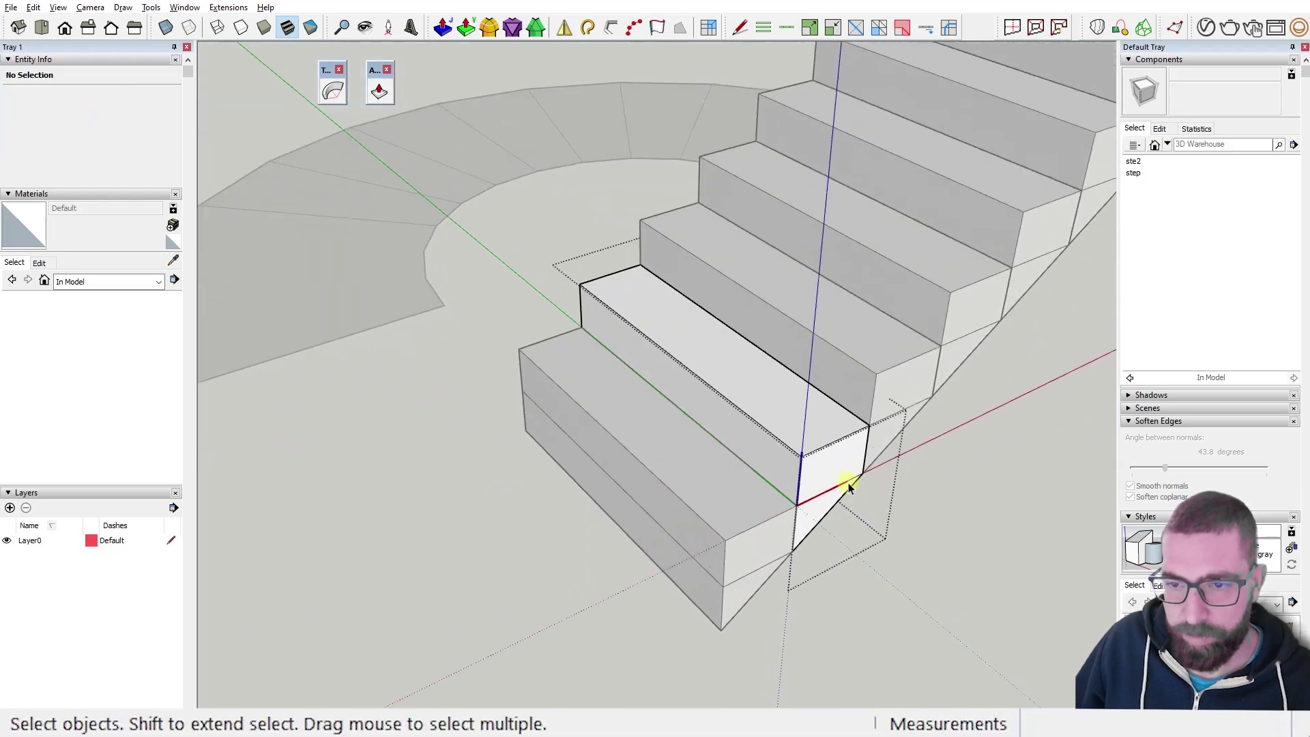
Copy the short side edge of the tread 5 cm inward to mark a railing strip.
click(846, 442)
scroll(845, 442, up, 1)
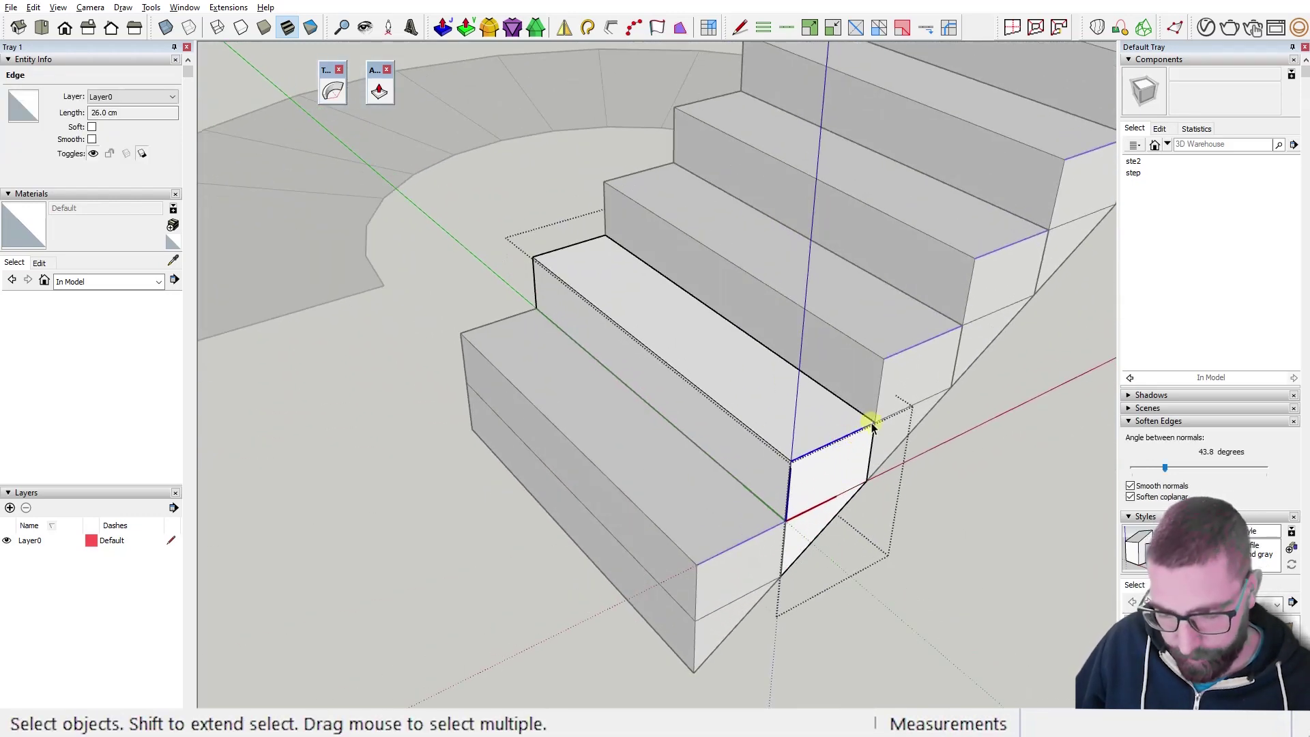
key(m)
key(ctrl)
click(875, 423)
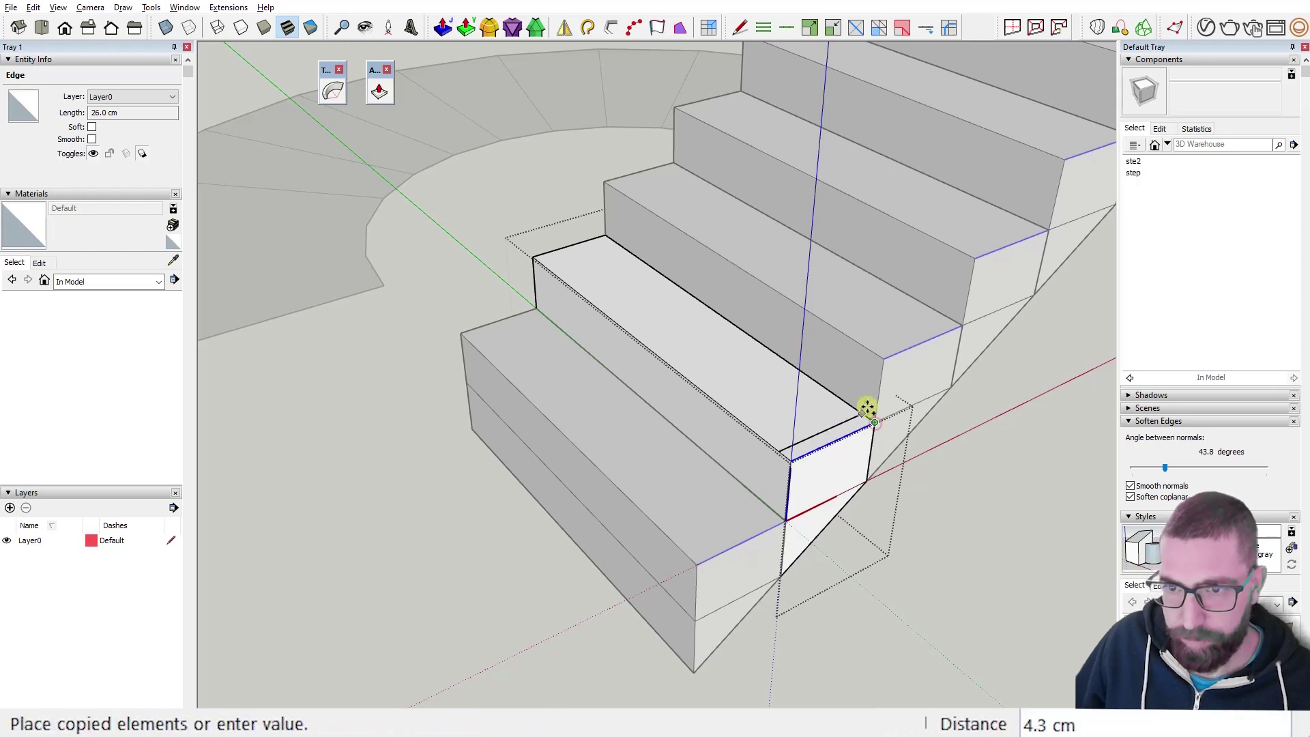
text(5)
key(Return)
Copy the railing strip face to the opposite end of the tread.
key(p)
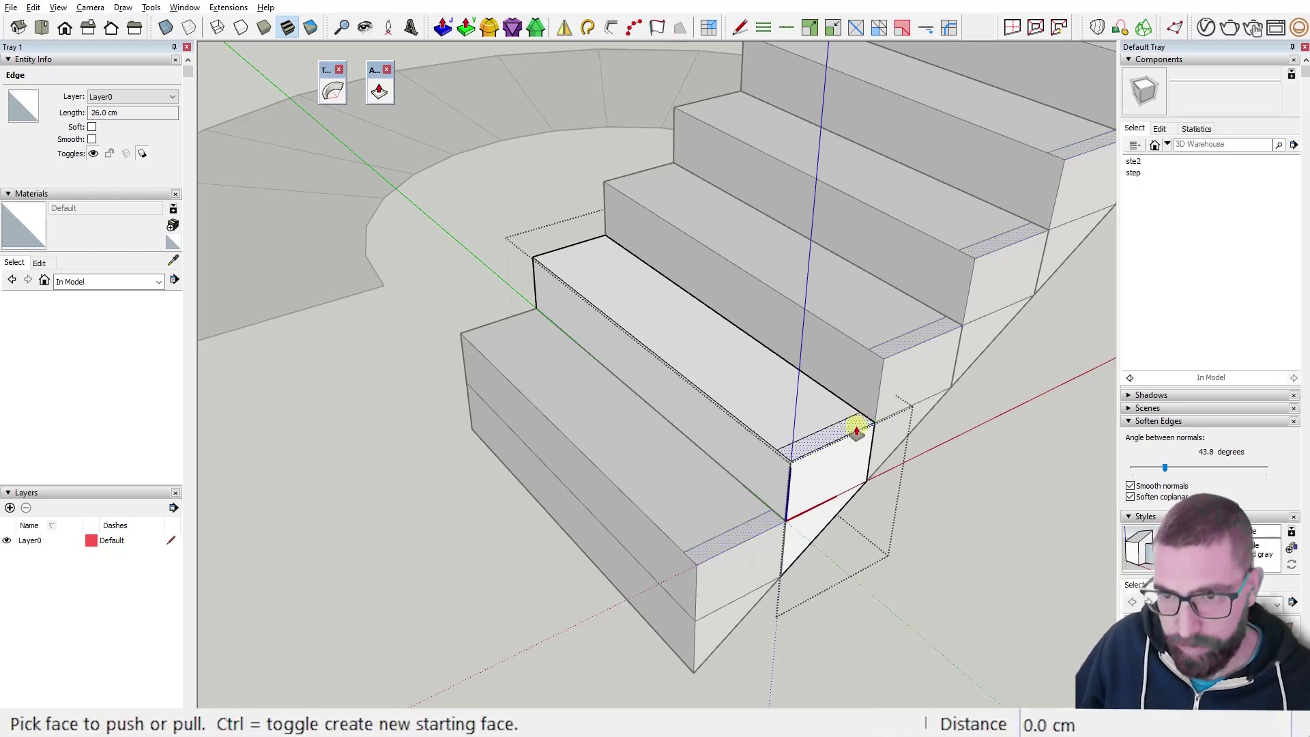
key(space)
click(853, 429)
key(m)
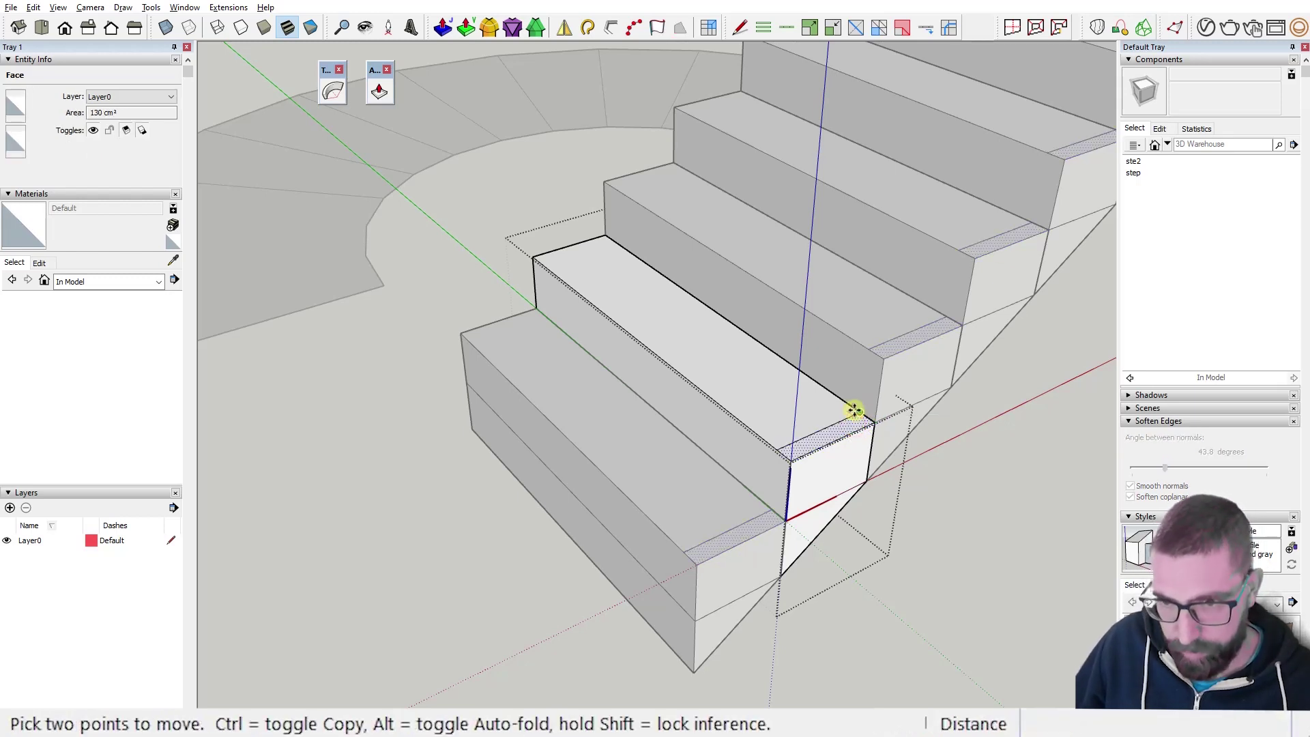
key(ctrl)
click(860, 412)
click(601, 227)
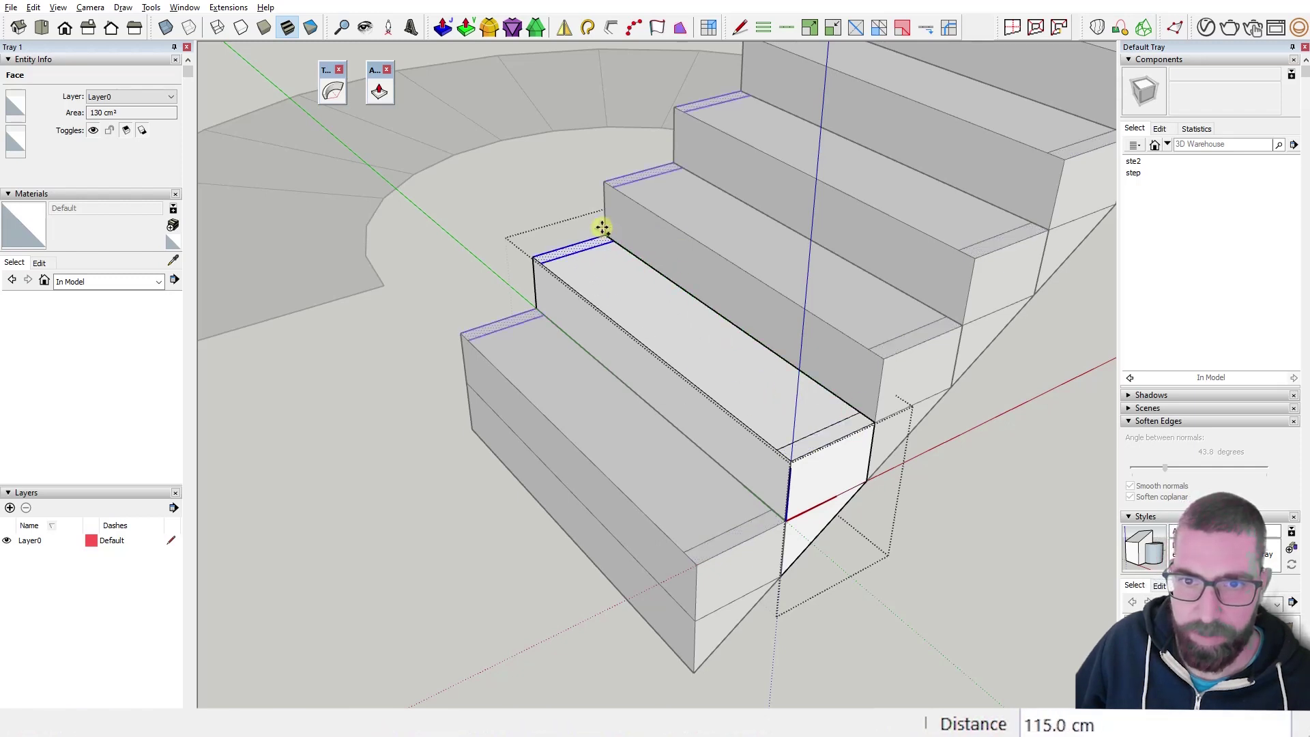
Push/Pull both railing strips on the tread upward by 90 cm.
key(p)
click(586, 248)
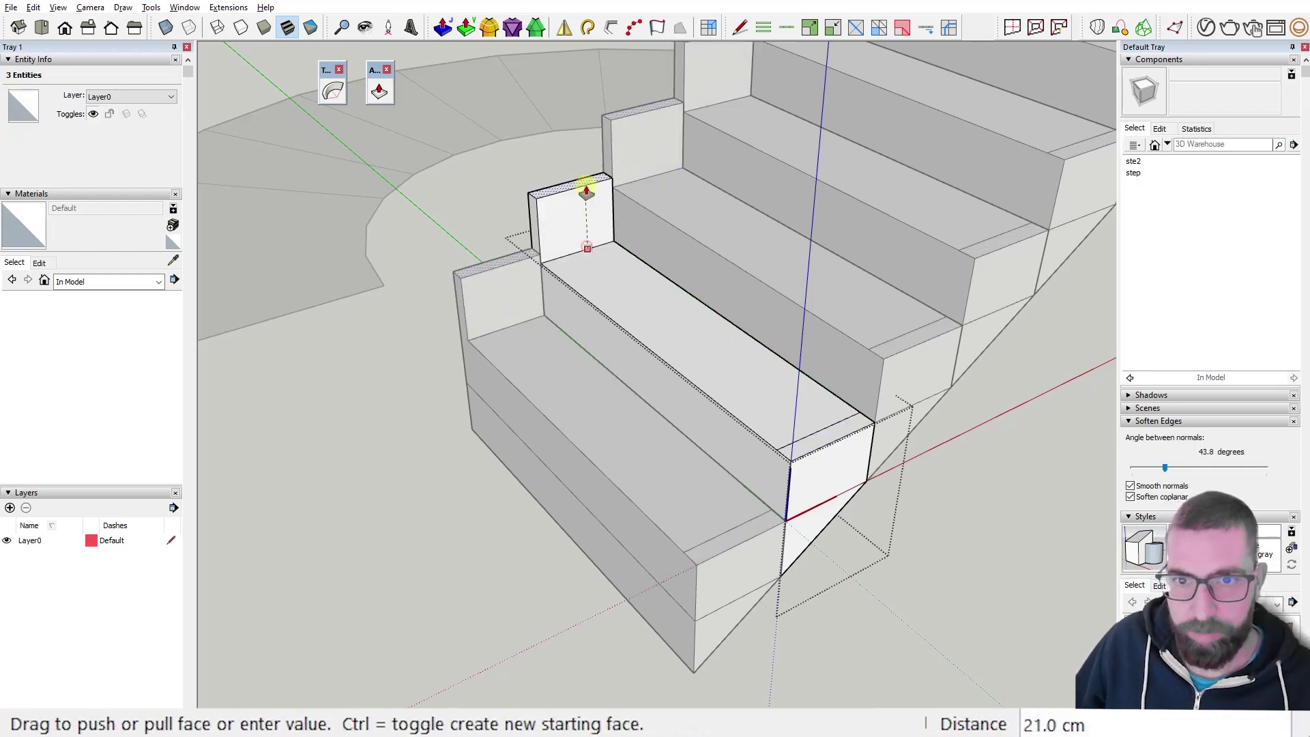
text(90)
key(Return)
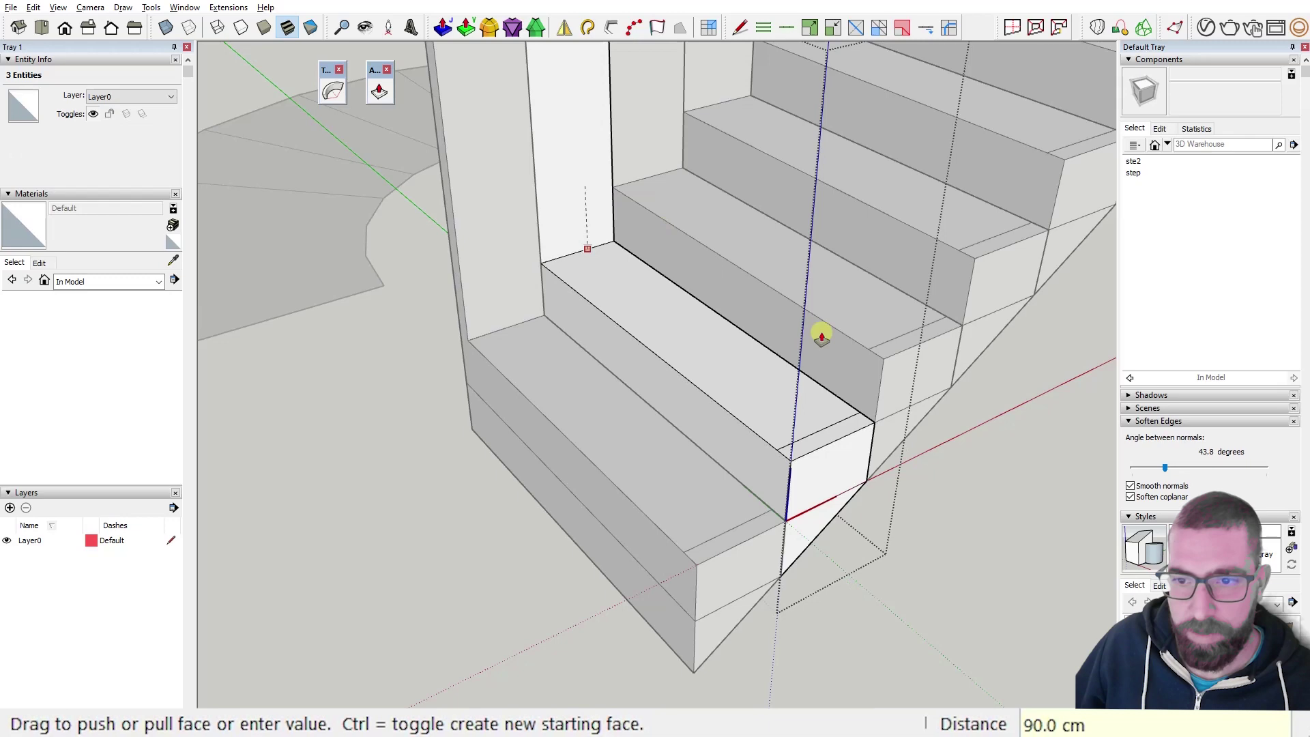
click(838, 432)
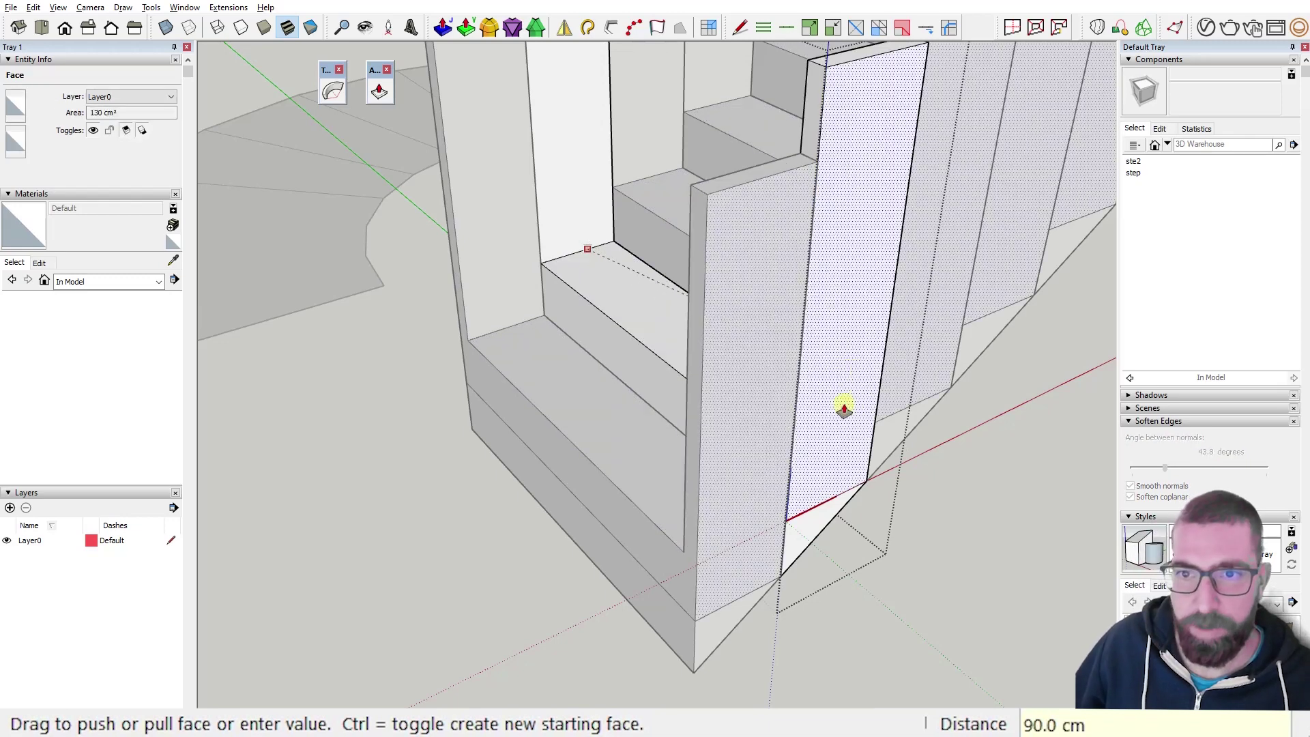
click(840, 403)
middle_drag(840, 403, 833, 380)
scroll(828, 290, up, 3)
key(space)
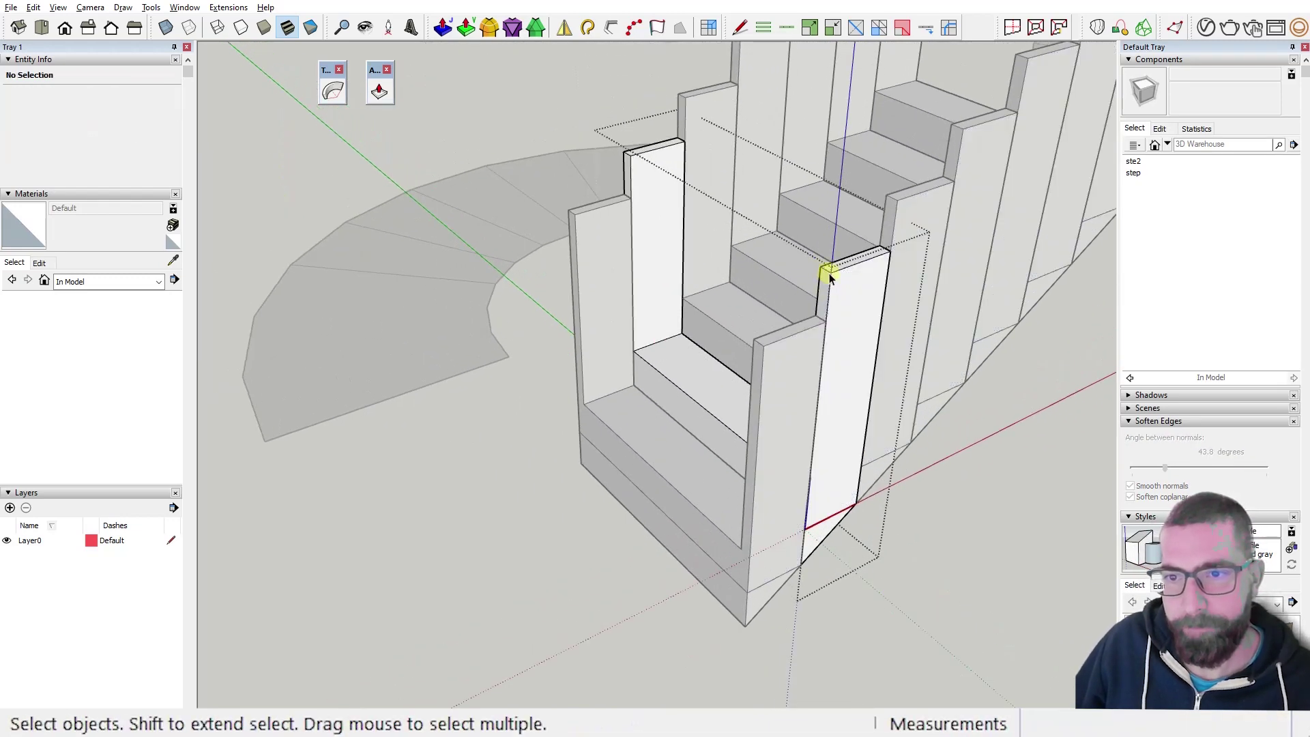
Move the front top edges of both railings down 18 cm so the handrails slope with the flight.
click(719, 232)
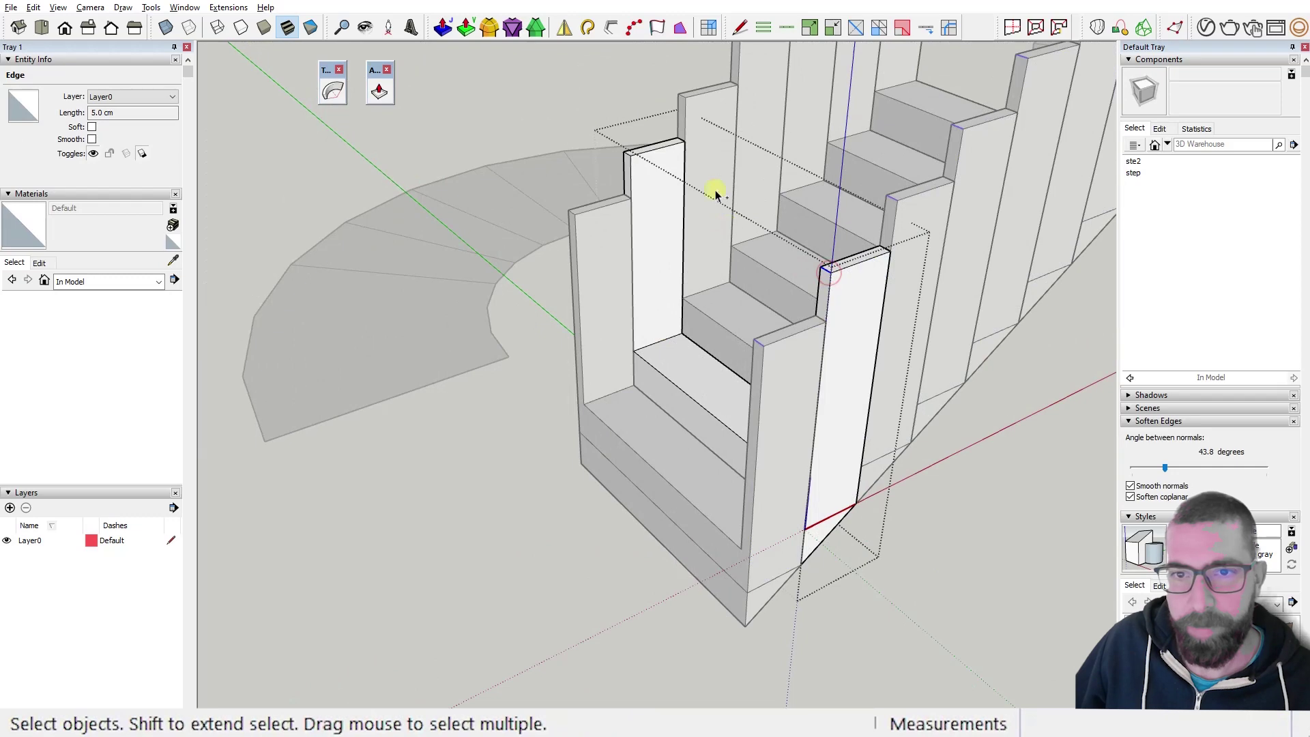
key(m)
click(629, 162)
click(629, 196)
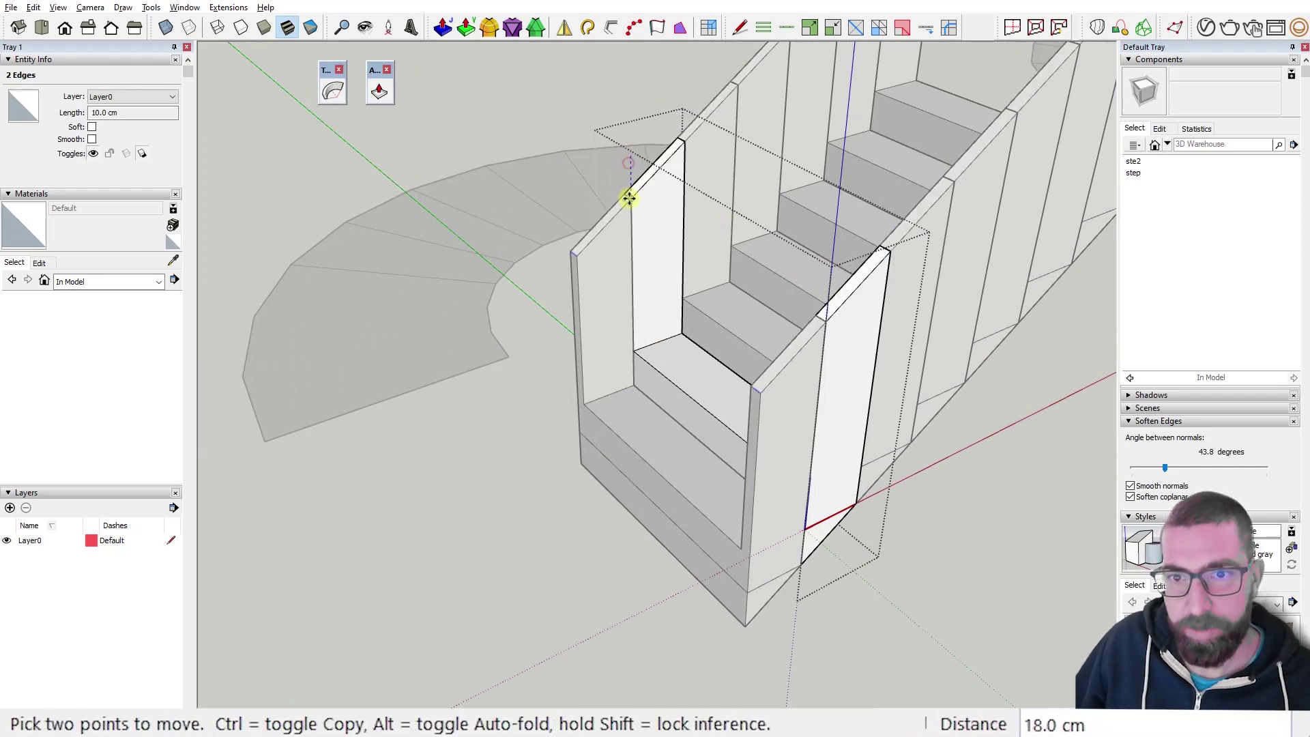
scroll(649, 407, down, 3)
middle_drag(649, 407, 800, 465)
key(space)
Close the step component and place a copy of it beside the flight.
click(799, 465)
click(726, 376)
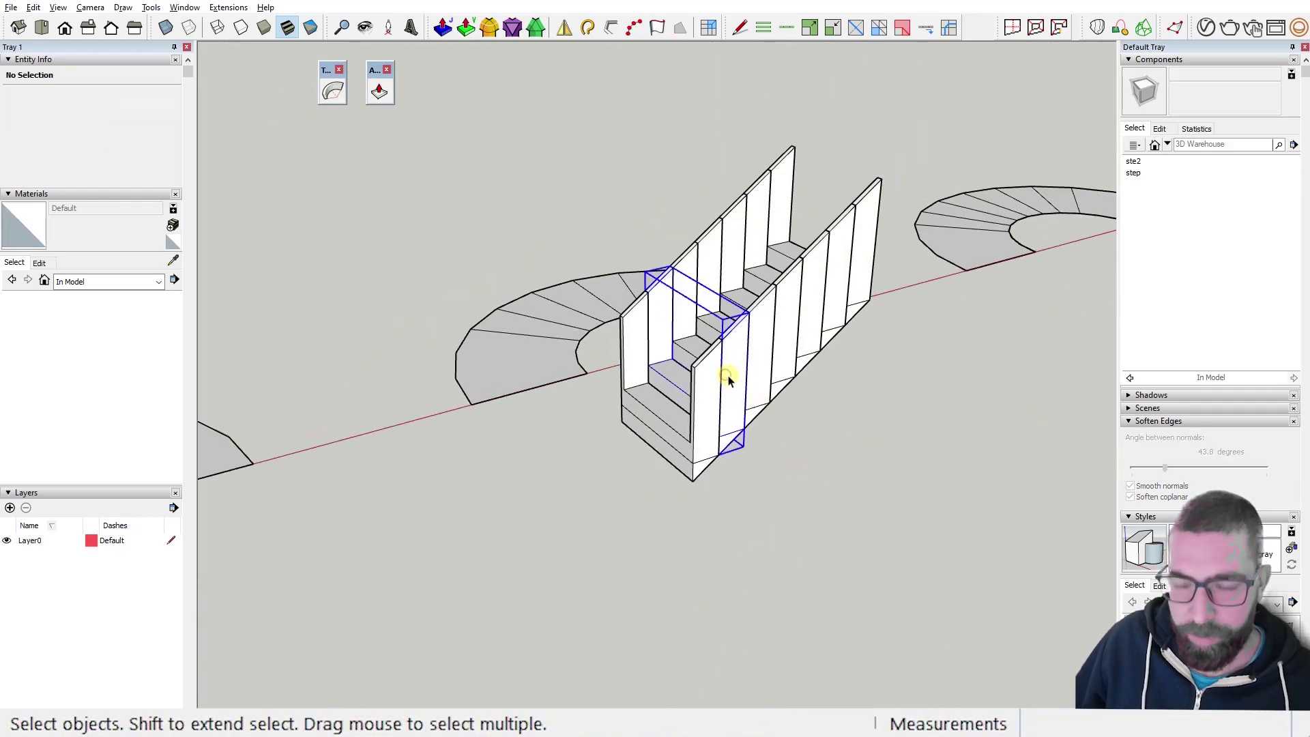
key(m)
click(739, 472)
key(ctrl)
scroll(805, 521, down, 3)
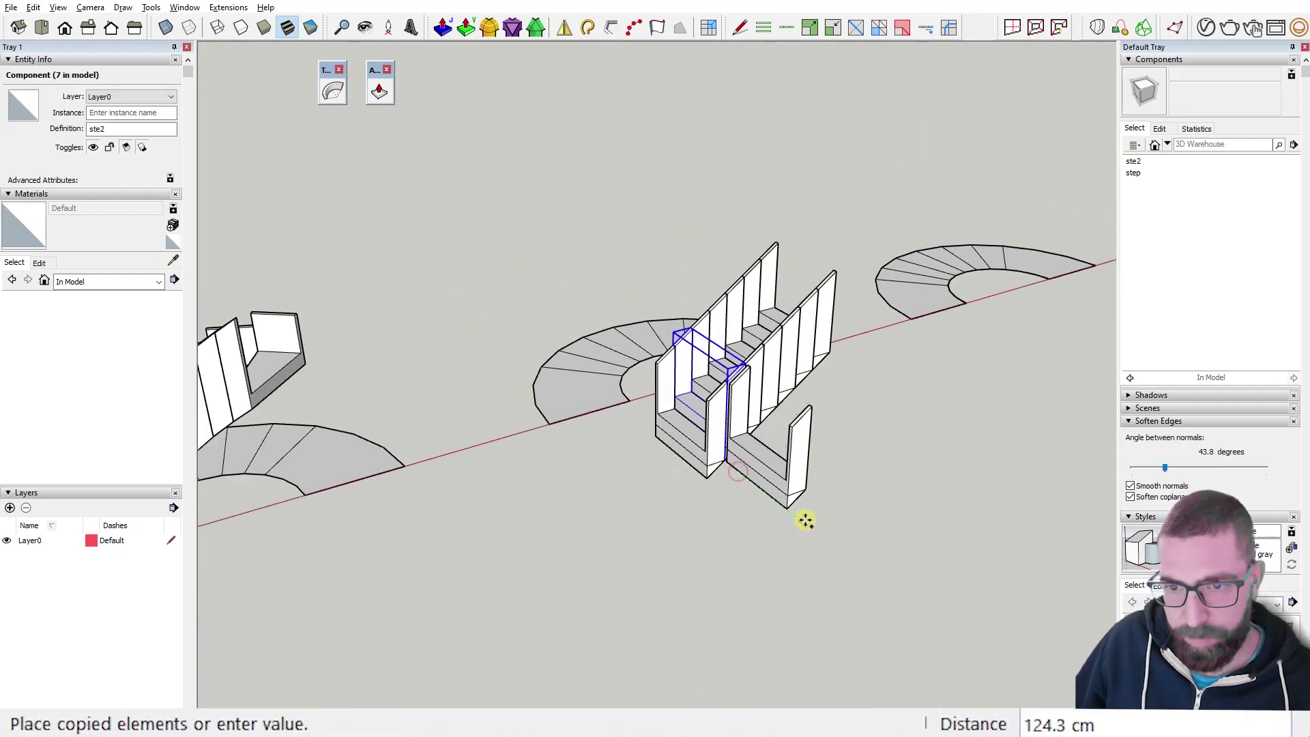
click(839, 544)
Open the copied step for editing and delete the front face of its wedge below the riser.
scroll(828, 509, up, 5)
key(space)
double_click(794, 524)
middle_drag(794, 525, 795, 536)
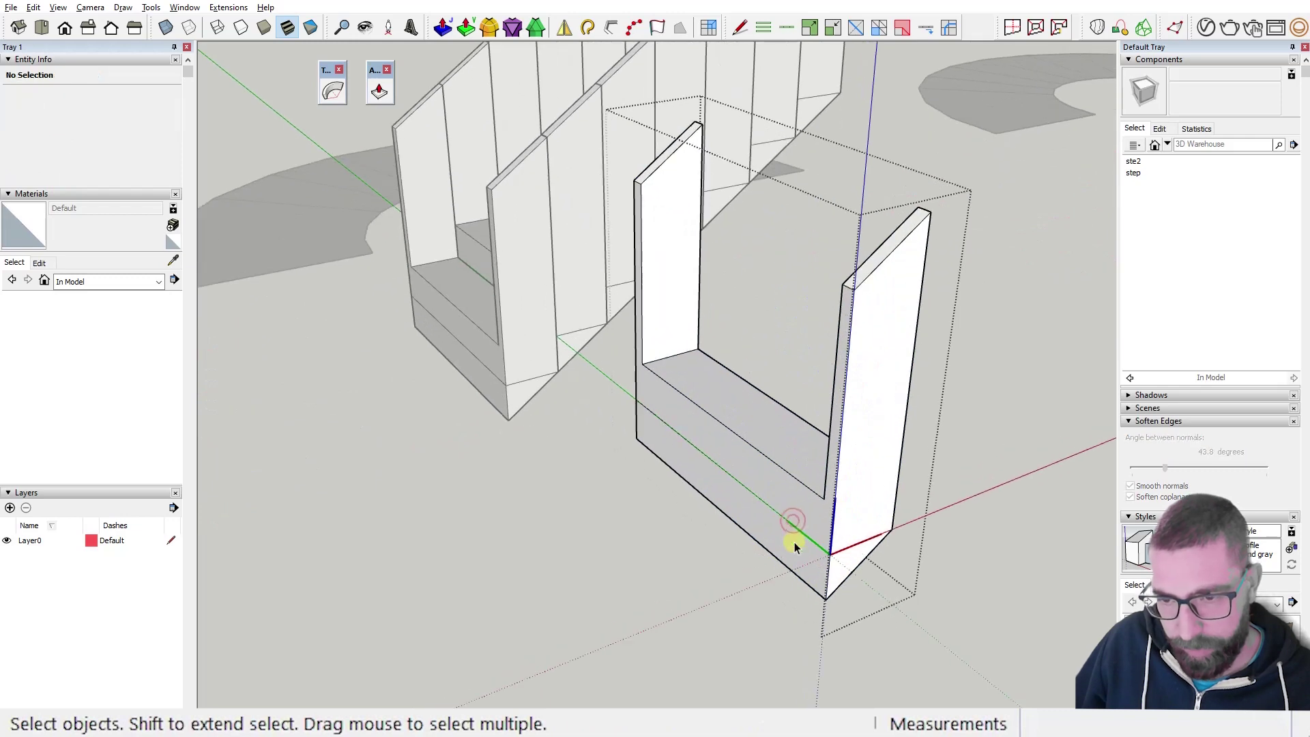
click(794, 542)
click(819, 545)
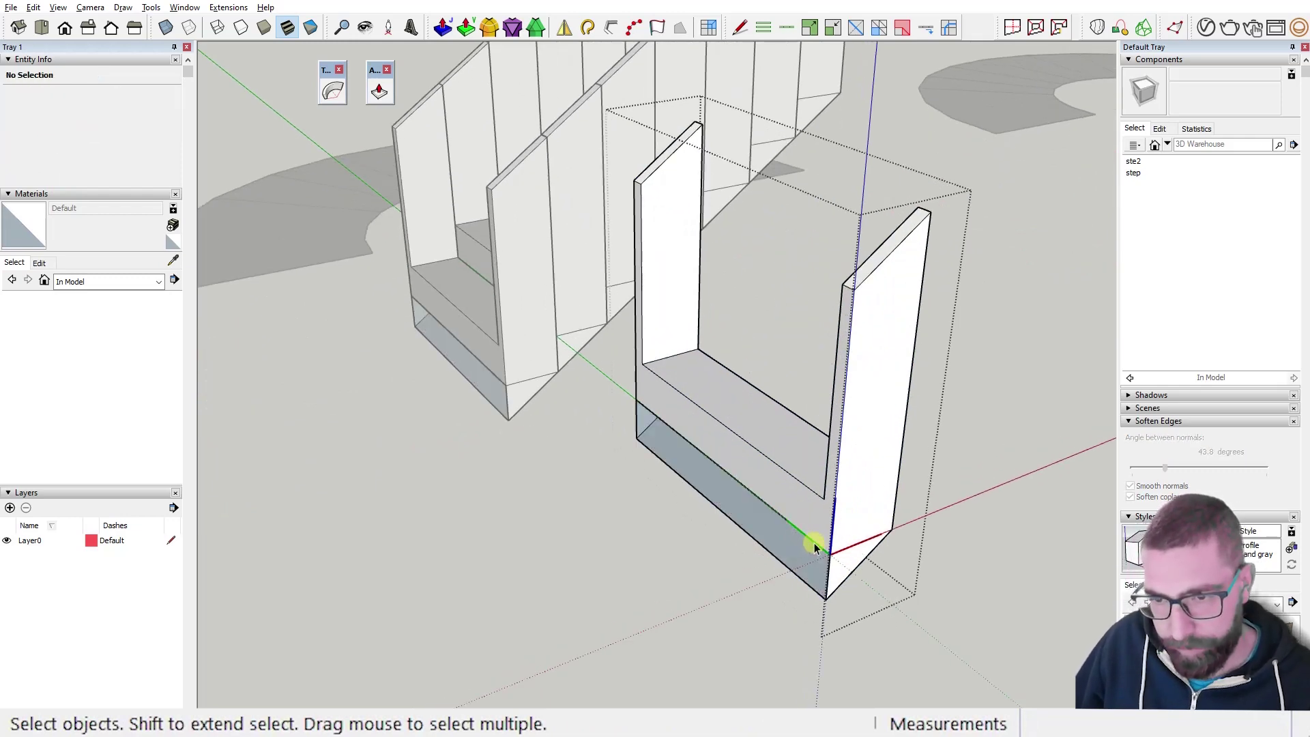
Draw vertical lines down the front face at both inner railing edges, from the tread to the riser's lower edge.
key(l)
click(824, 497)
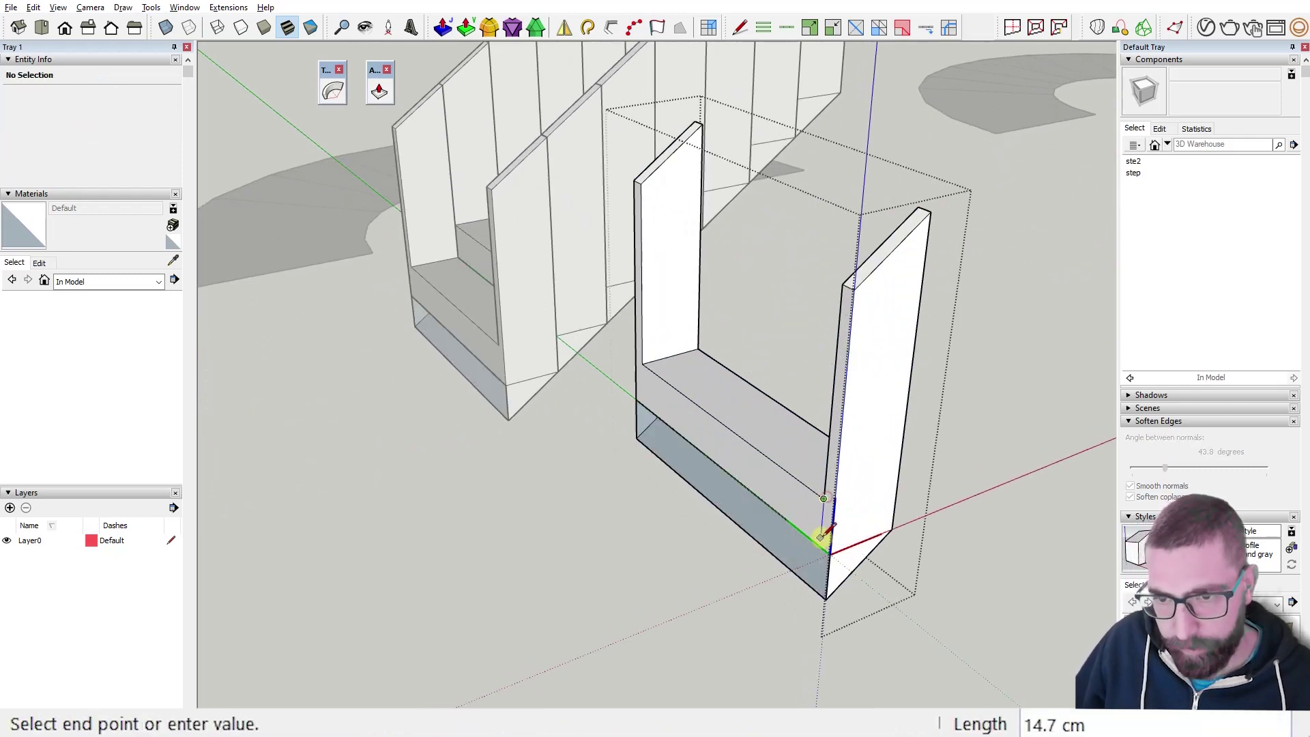
click(823, 543)
click(643, 364)
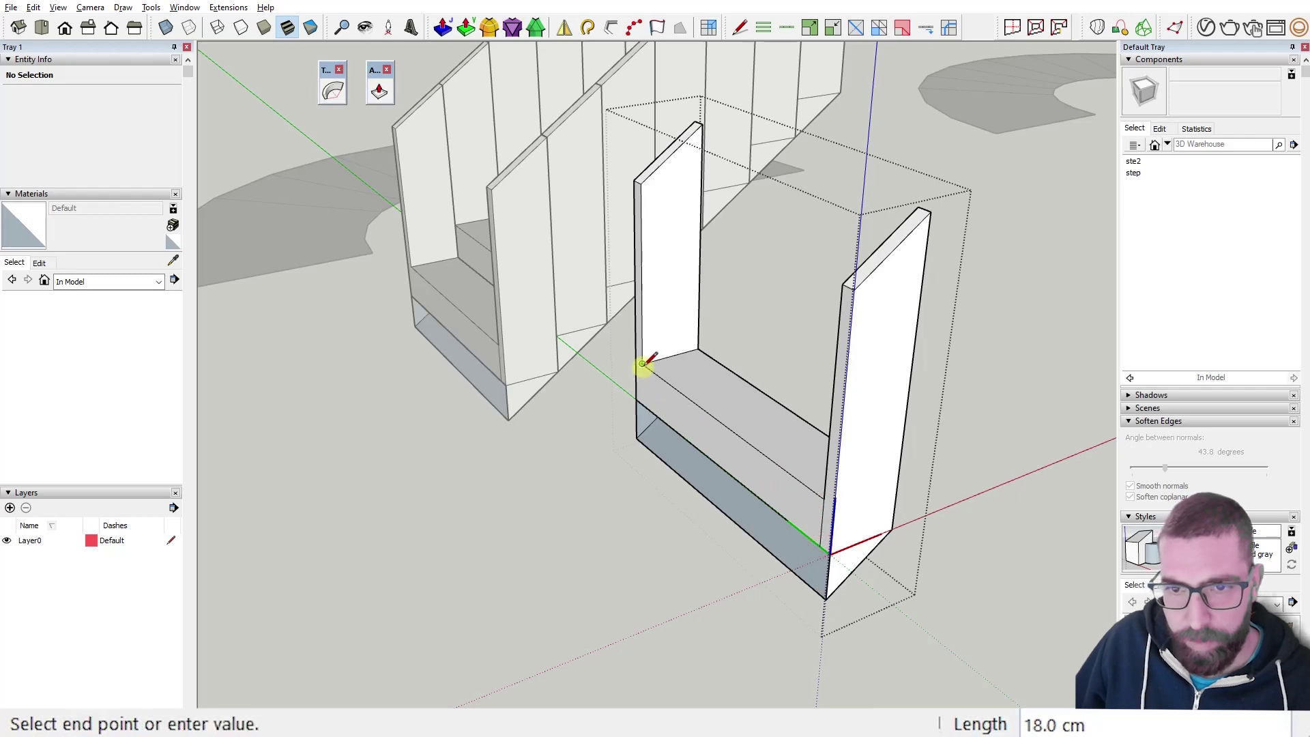
click(642, 404)
Delete the railings' front end faces and the step's rear face that are hidden between neighbouring steps.
scroll(643, 400, up, 3)
key(e)
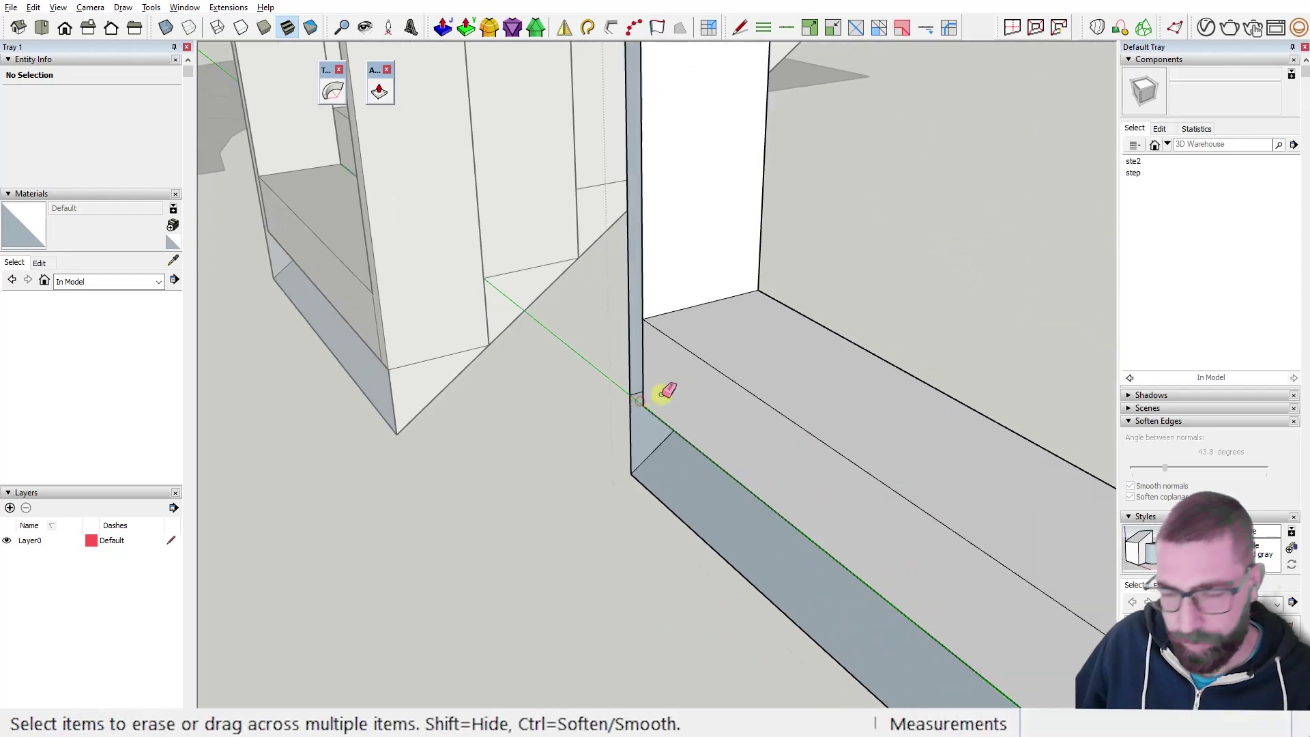
scroll(660, 396, down, 2)
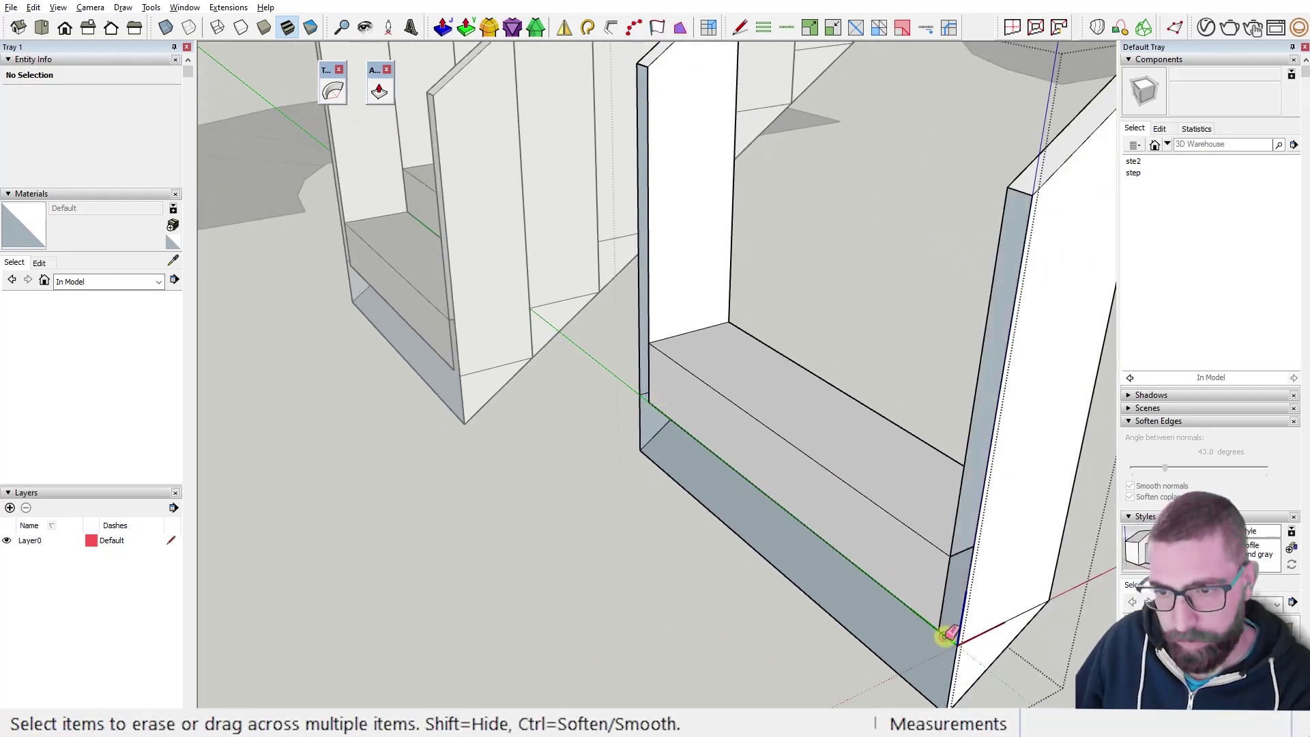
scroll(935, 614, down, 3)
middle_drag(915, 520, 400, 489)
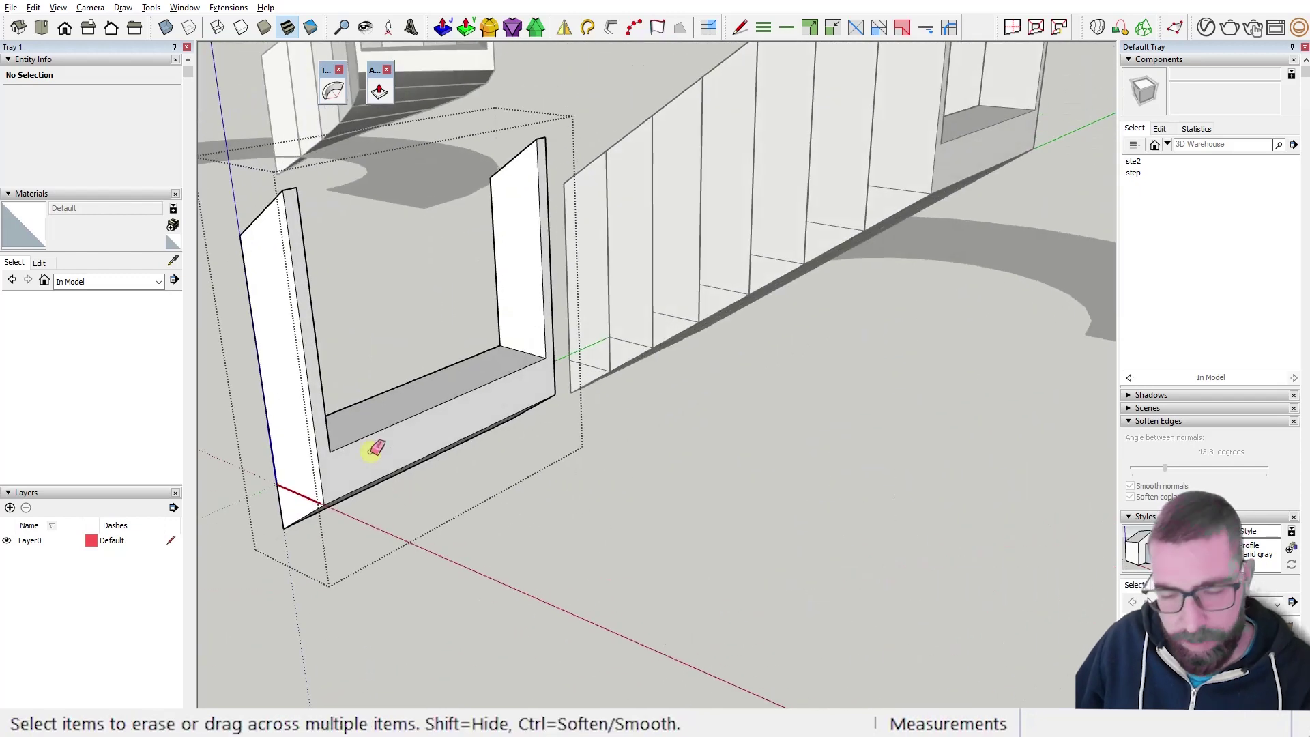
key(space)
scroll(444, 446, down, 4)
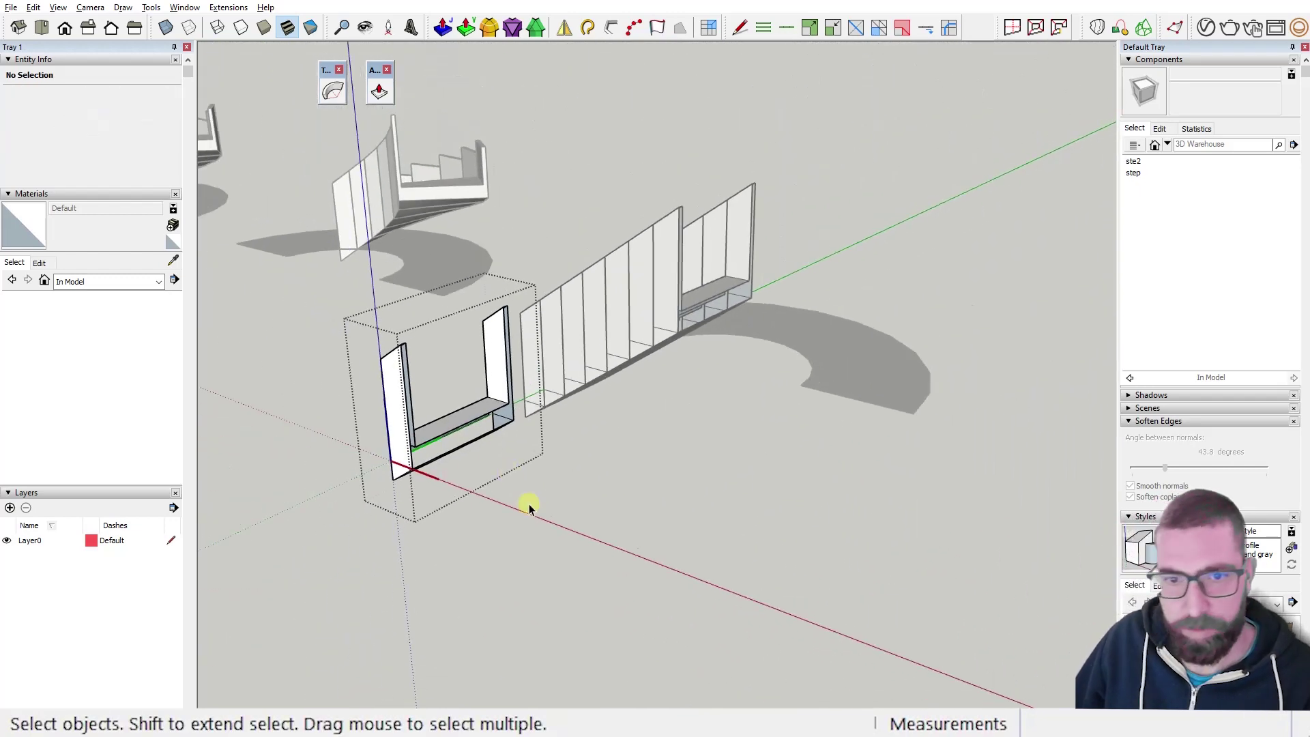
Close the component and delete the spare step copy beside the flight.
middle_drag(530, 504, 902, 492)
click(824, 469)
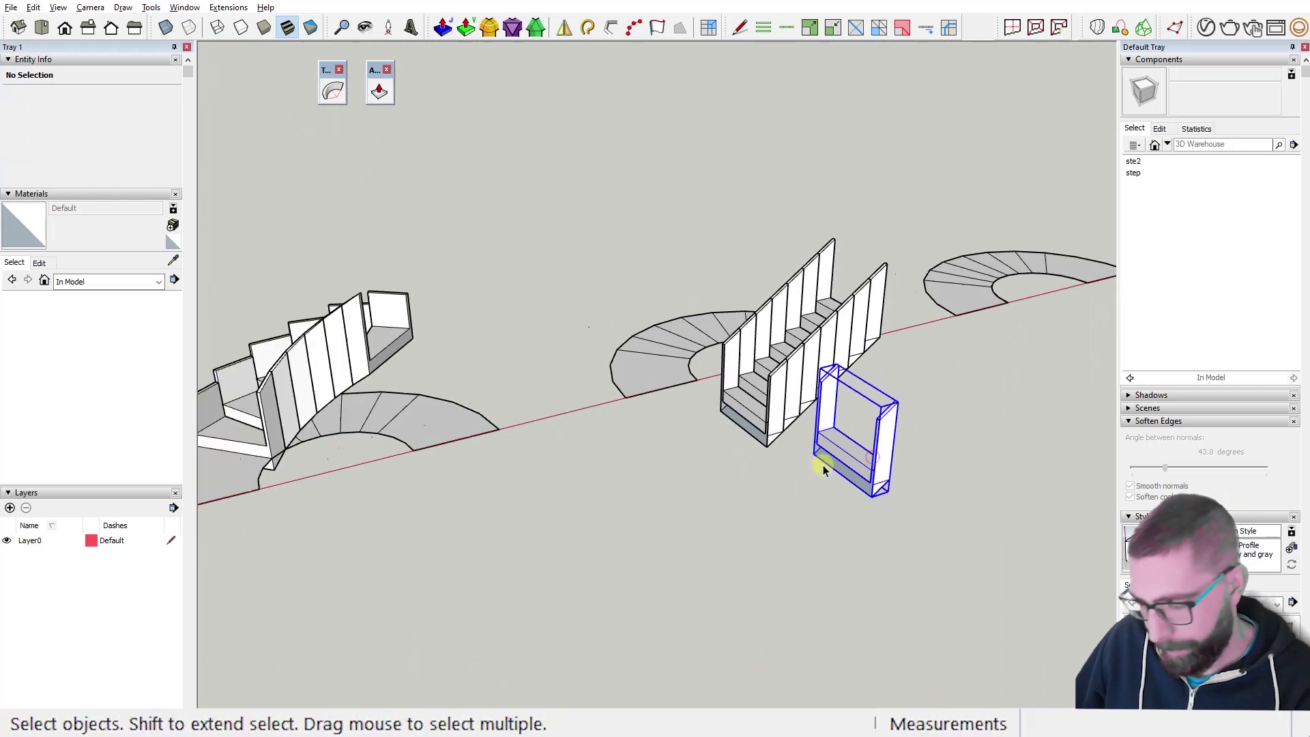
middle_drag(823, 470, 851, 453)
key(Delete)
Select all seven steps of the straight flight and explode them into loose geometry.
click(846, 456)
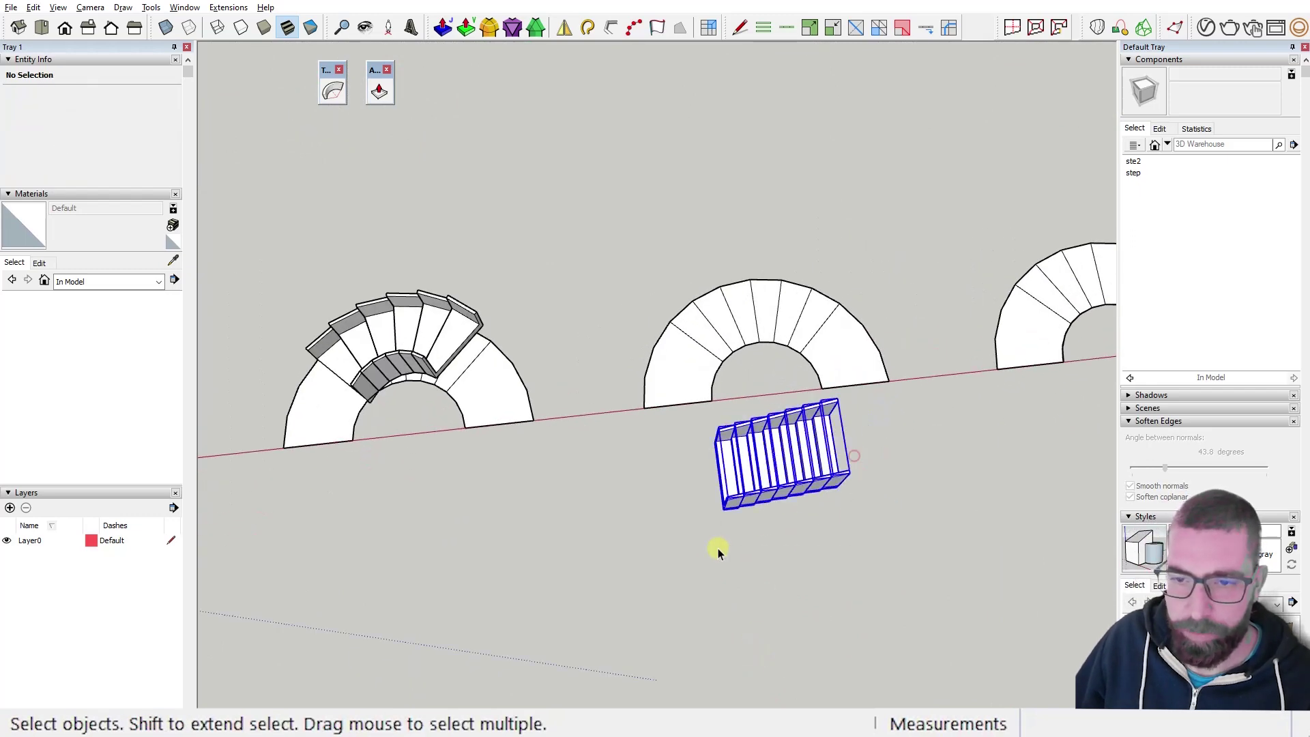
scroll(737, 519, up, 3)
right_click(762, 482)
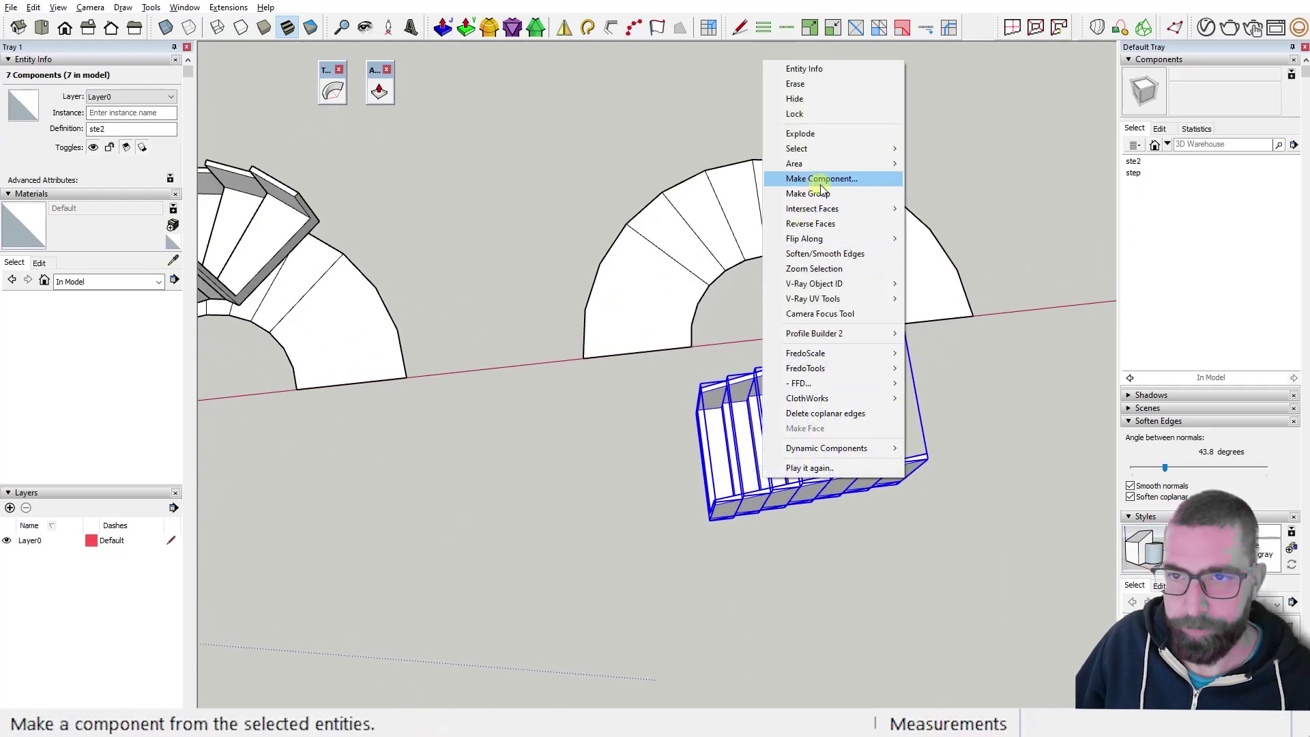
click(827, 133)
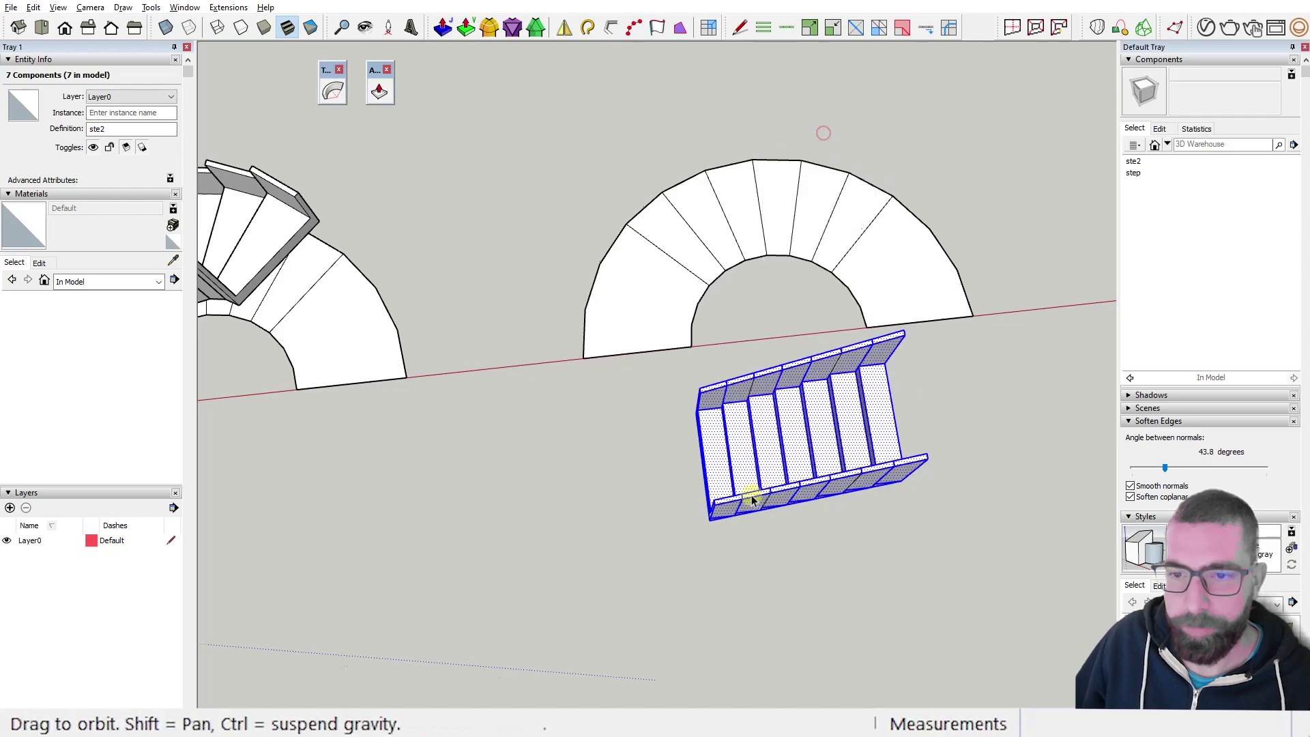
Delete the coplanar edges across the exploded flight's steps and railings.
middle_drag(754, 497, 908, 357)
scroll(851, 506, up, 3)
scroll(854, 418, down, 3)
scroll(899, 432, up, 2)
scroll(907, 358, down, 1)
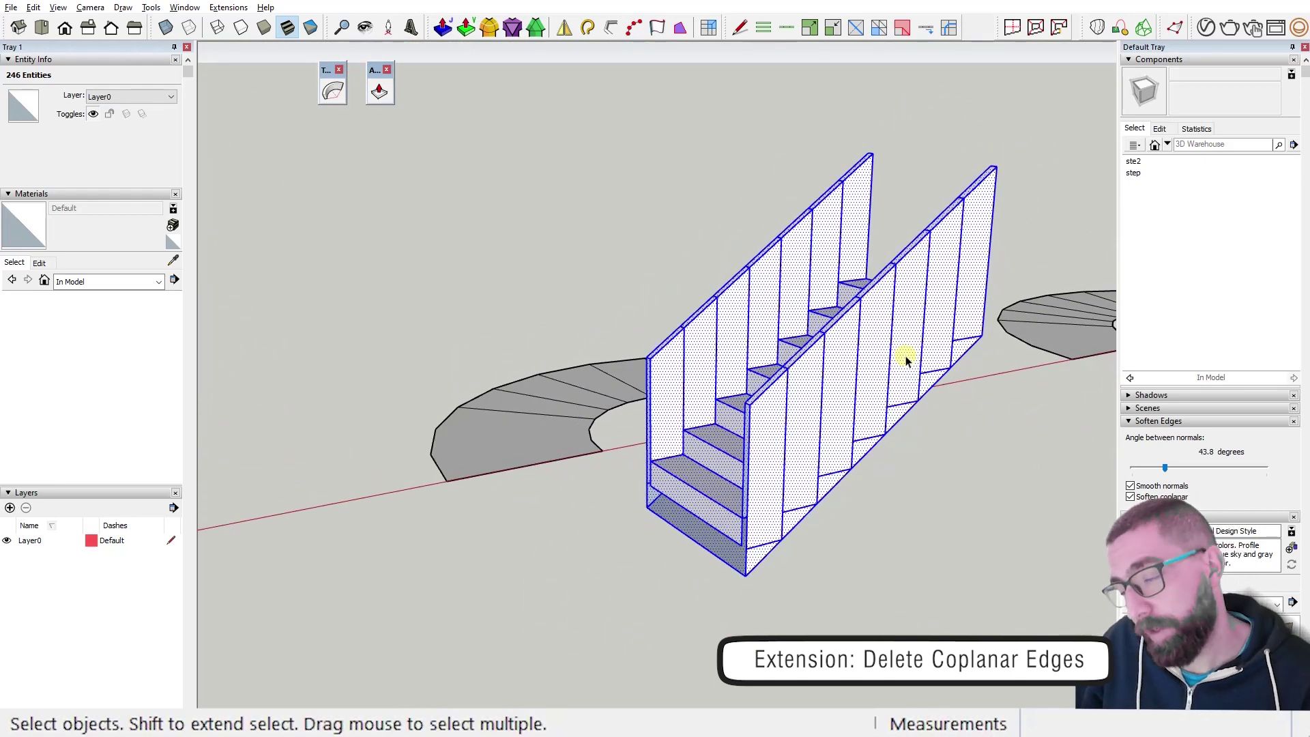
right_click(907, 360)
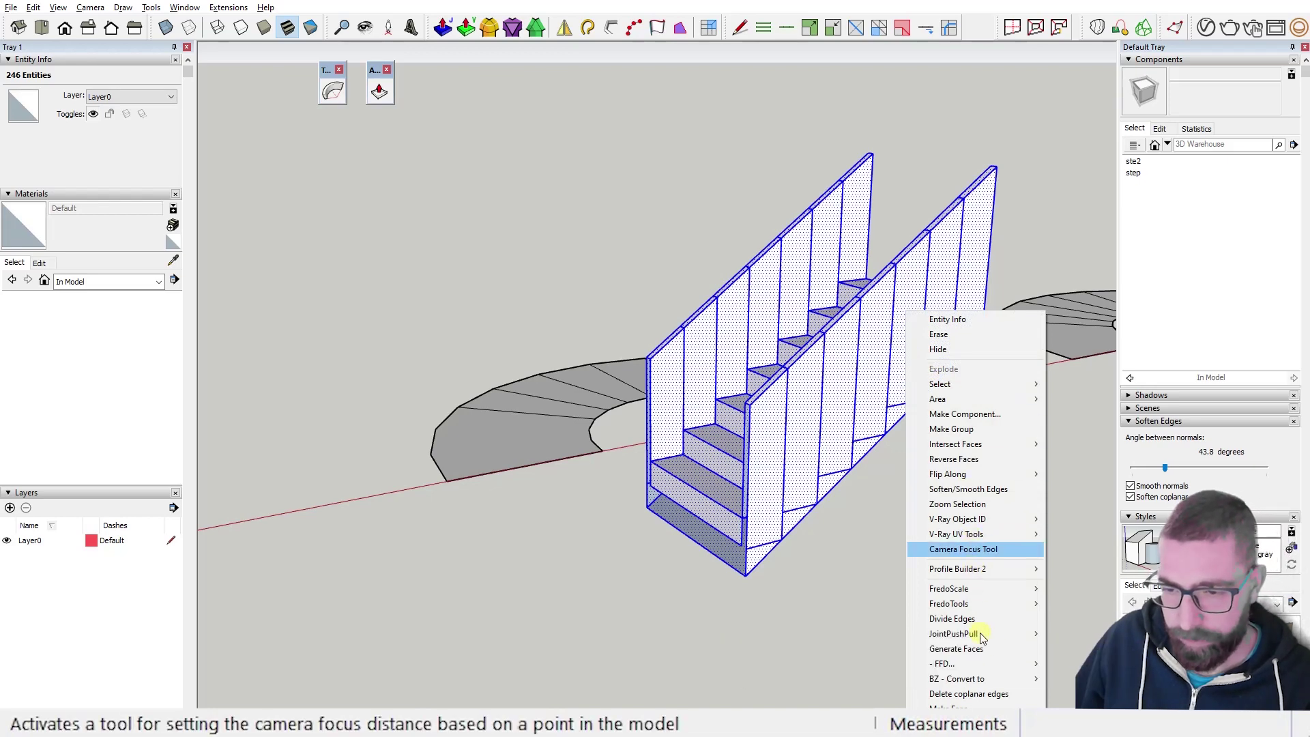
click(998, 696)
Draw a line along the lower front edge to close the open front end of the flight with a face.
mouse_move(942, 587)
middle_down()
mouse_move(846, 477)
mouse_move(884, 469)
mouse_move(757, 565)
middle_up()
key(l)
click(755, 584)
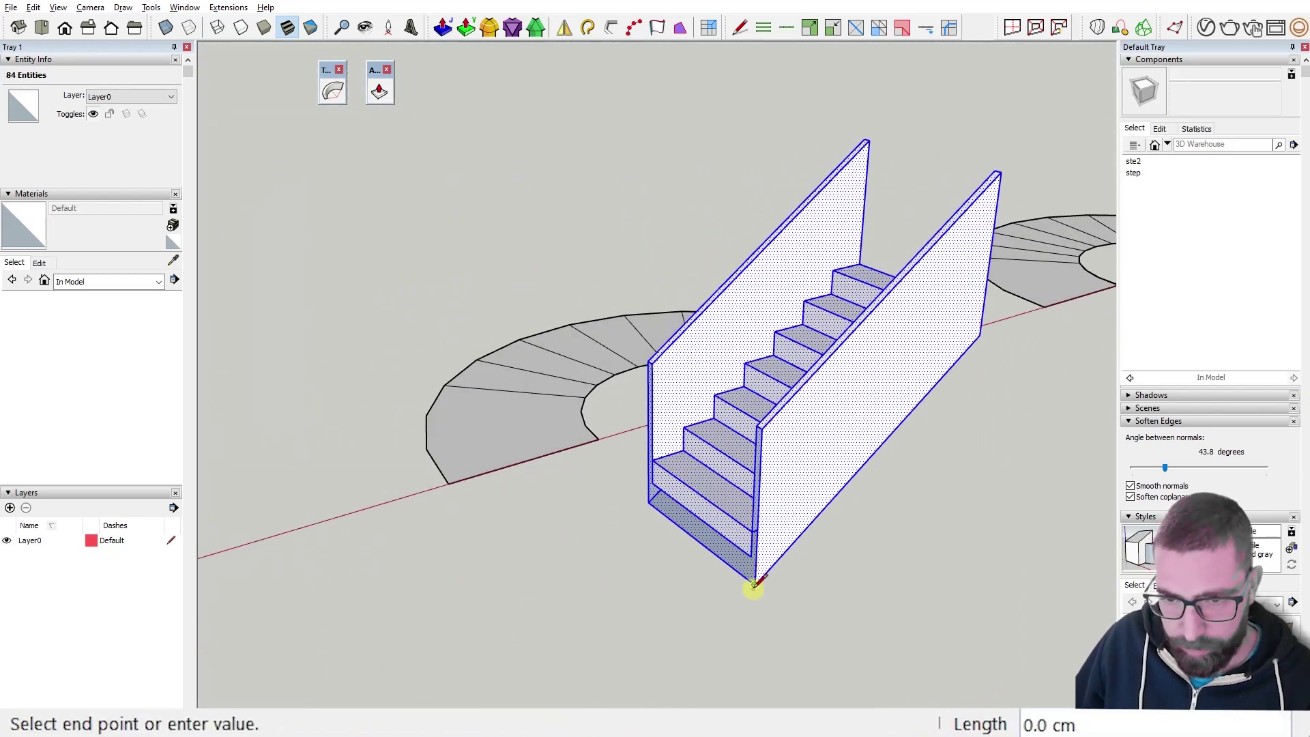
click(739, 566)
Push/Pull the flight's U-shaped front face outward by 78 cm into a lower landing with railings.
key(p)
click(728, 561)
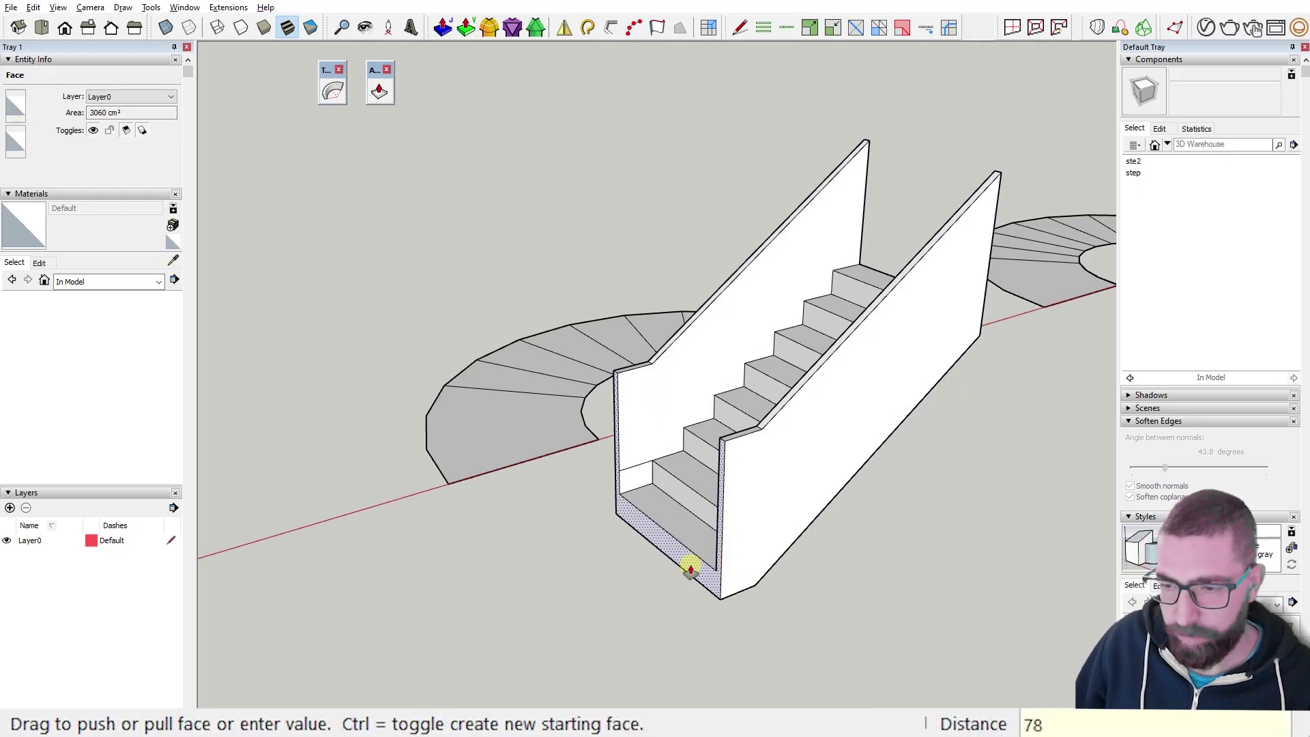
text(78)
key(Return)
Draw a line along the lower edge of the flight's open upper end to close it with a face.
middle_drag(690, 570, 687, 531)
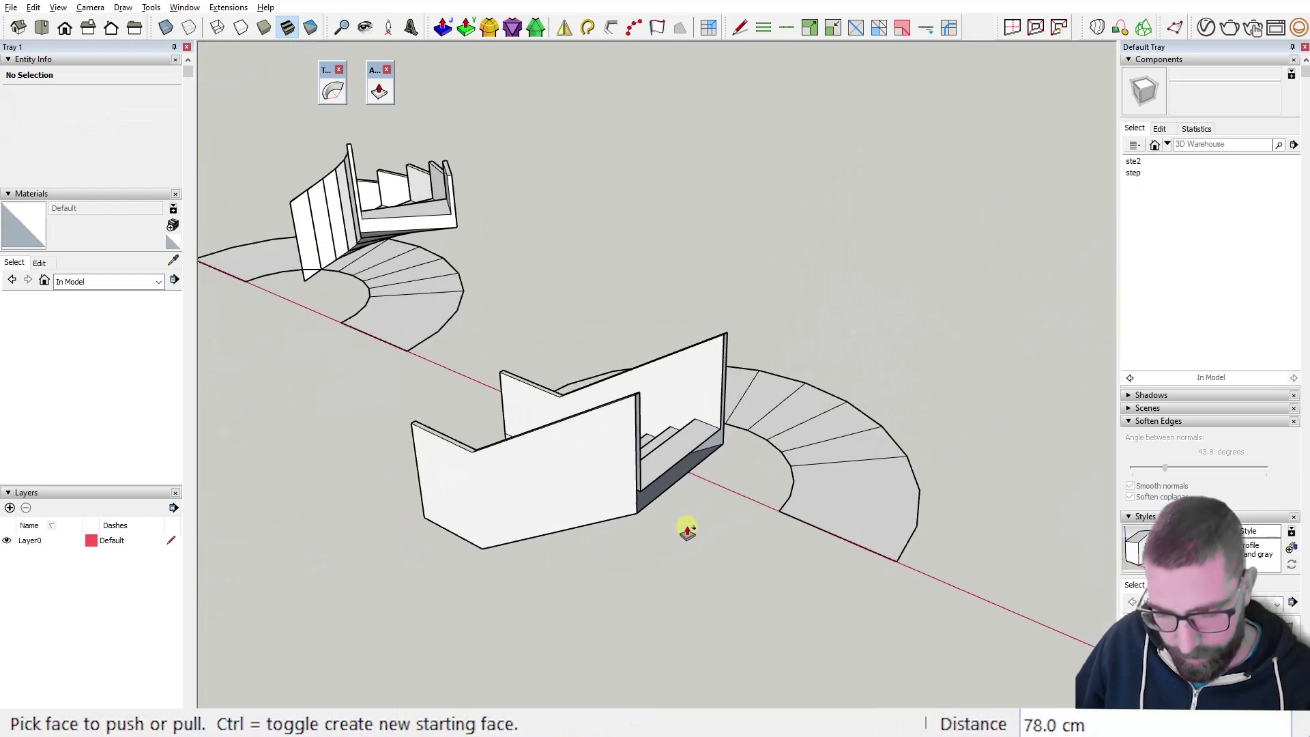
key(l)
click(641, 491)
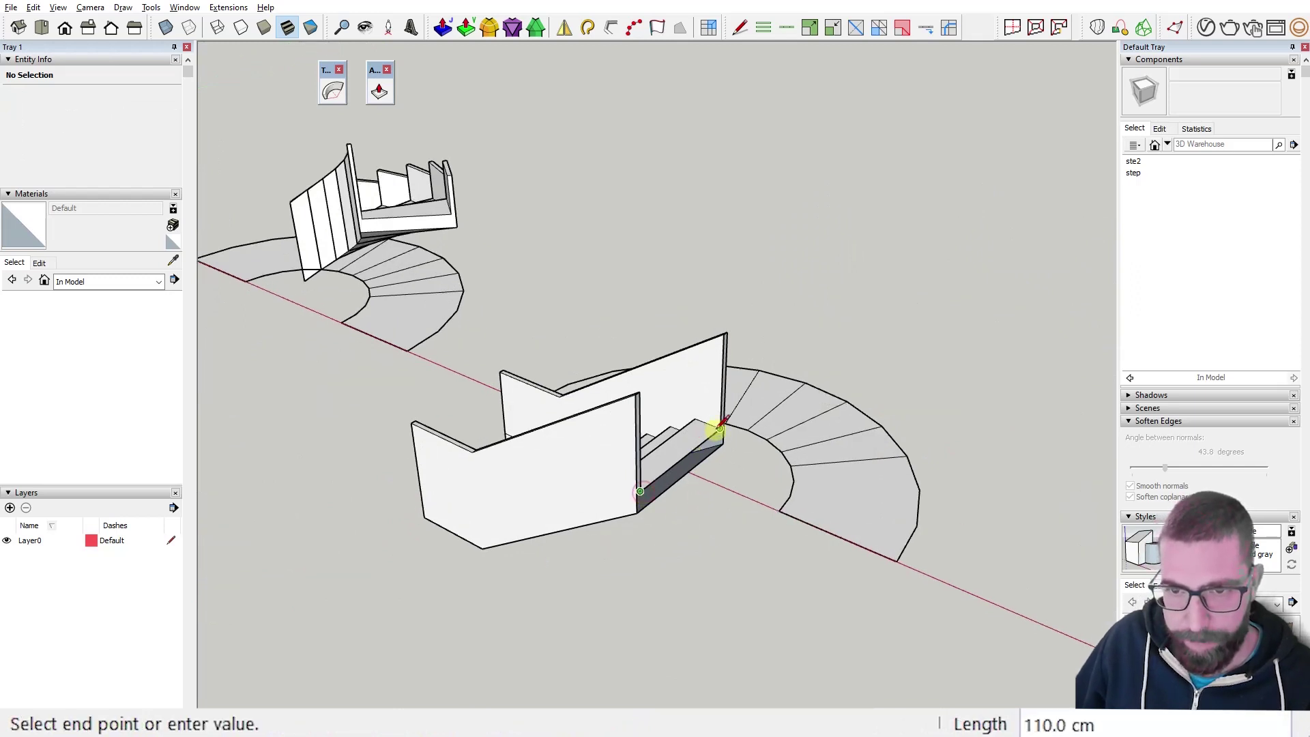
click(721, 428)
Push/Pull the U-shaped face at the flight's upper end outward into an upper landing with railings.
key(p)
click(683, 463)
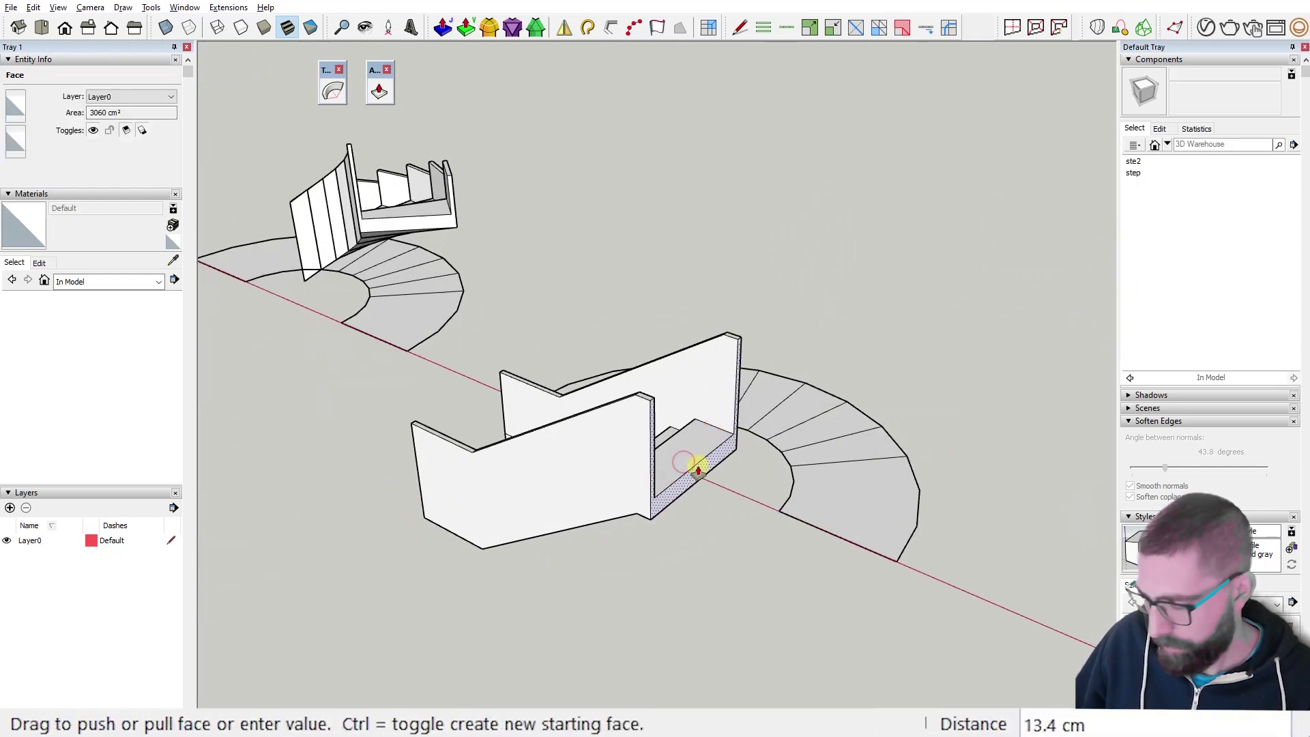
key(Return)
key(space)
Erase the leftover coplanar edges on the railings at the flight's lower landing.
scroll(623, 518, down, 3)
middle_drag(623, 518, 720, 522)
scroll(649, 473, up, 2)
scroll(649, 474, up, 2)
key(e)
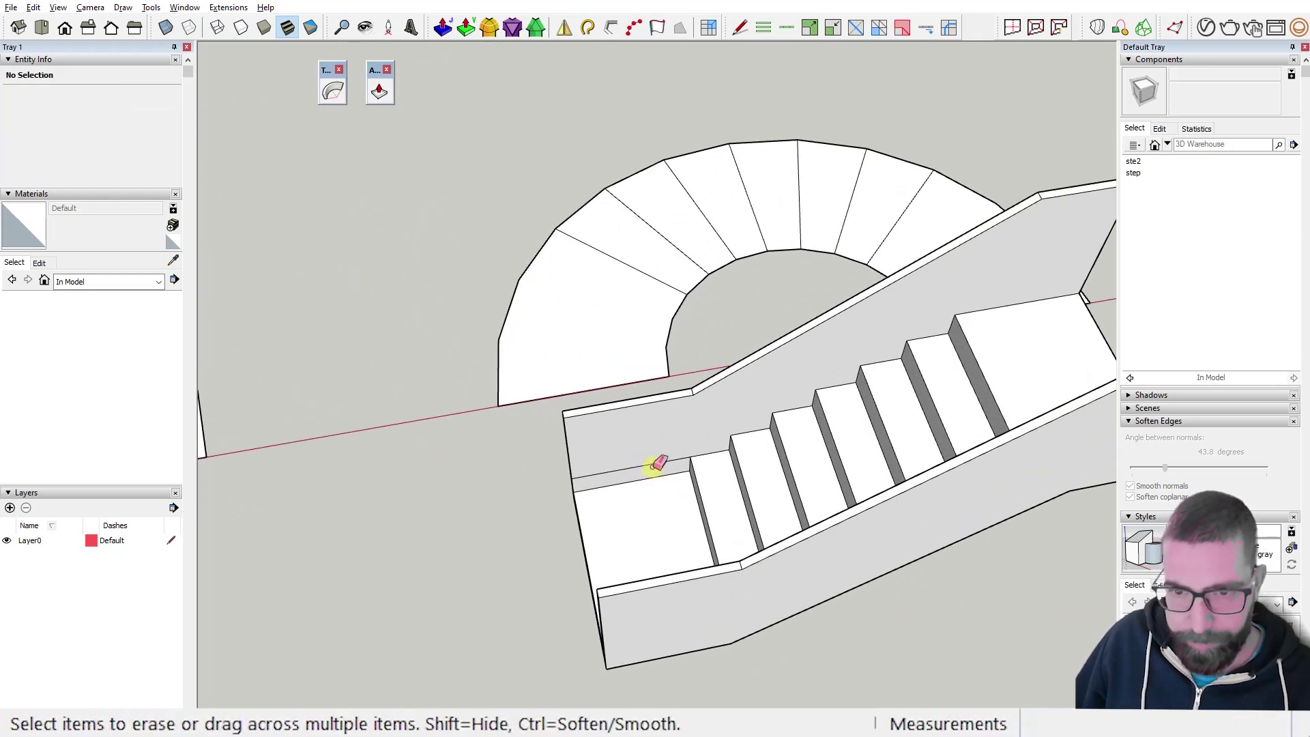
click(654, 464)
mouse_move(654, 464)
middle_down()
mouse_move(696, 605)
mouse_move(676, 513)
mouse_move(760, 491)
mouse_move(573, 319)
mouse_move(990, 342)
mouse_move(1196, 219)
mouse_move(740, 410)
middle_up()
click(746, 584)
scroll(737, 567, down, 3)
key(space)
Select all connected geometry of the straight flight and make it a group.
scroll(739, 410, up, 2)
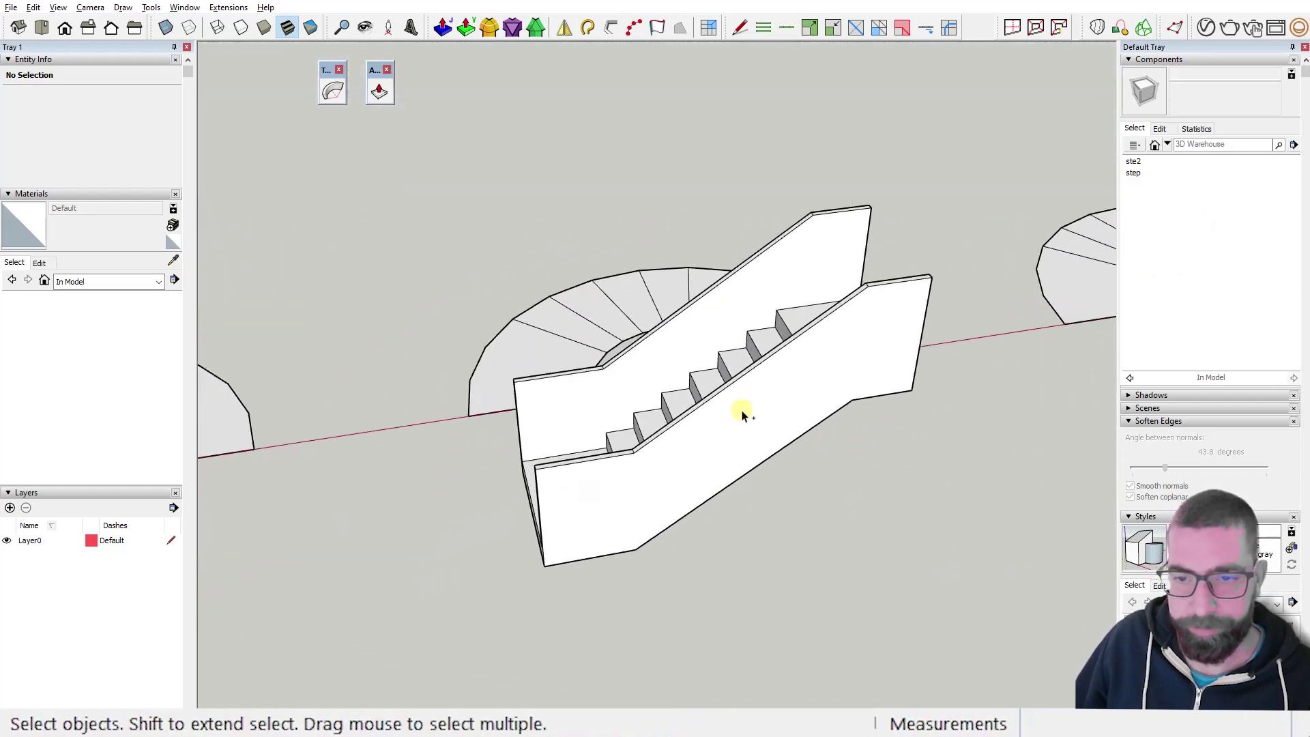
click(743, 414)
right_click(743, 414)
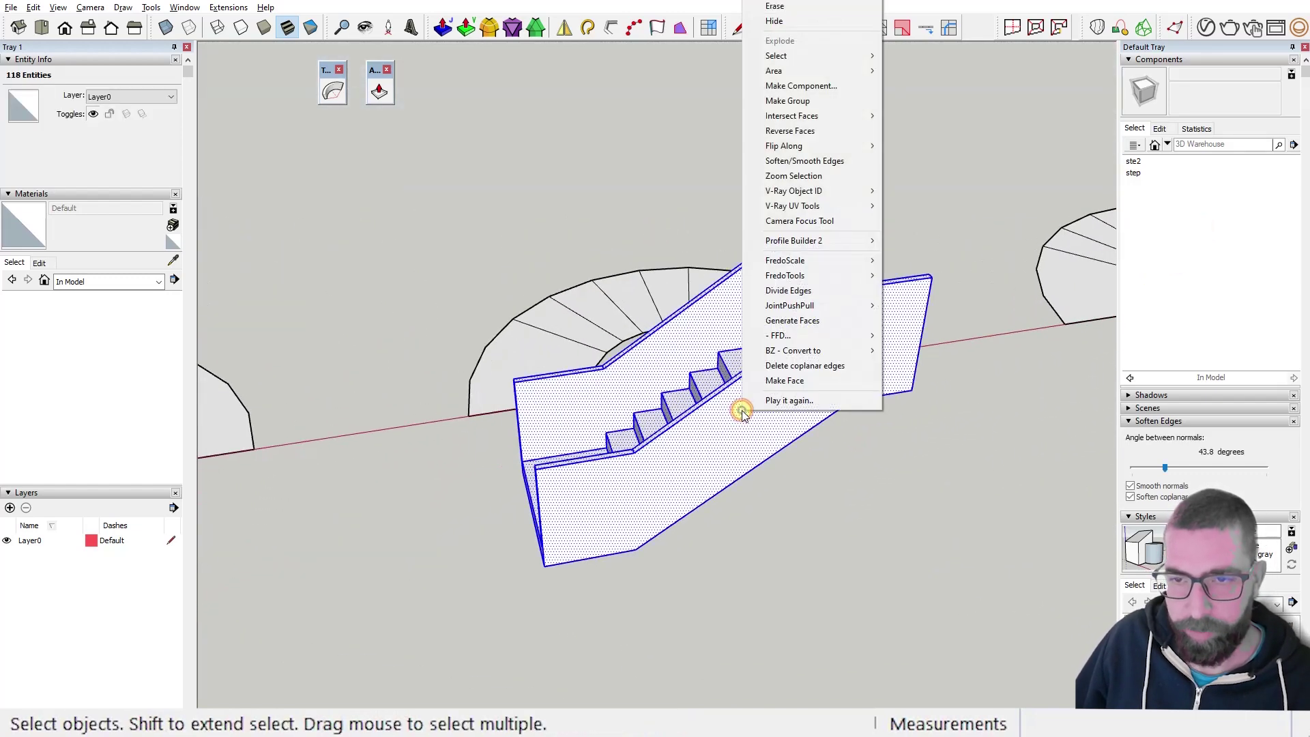
click(812, 99)
Move the grouped straight flight about 585 cm to a free spot behind the empty wedge plan.
scroll(838, 399, down, 2)
scroll(836, 396, down, 2)
key(m)
click(872, 485)
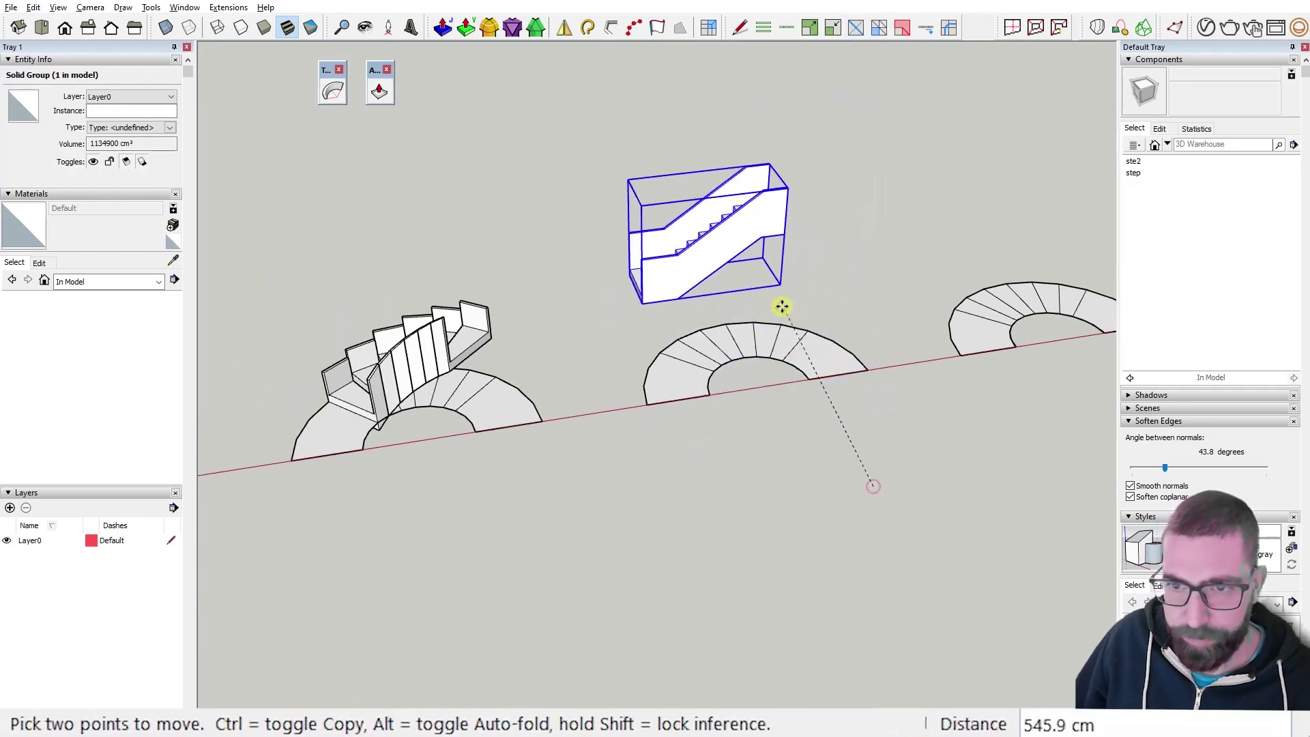
click(760, 301)
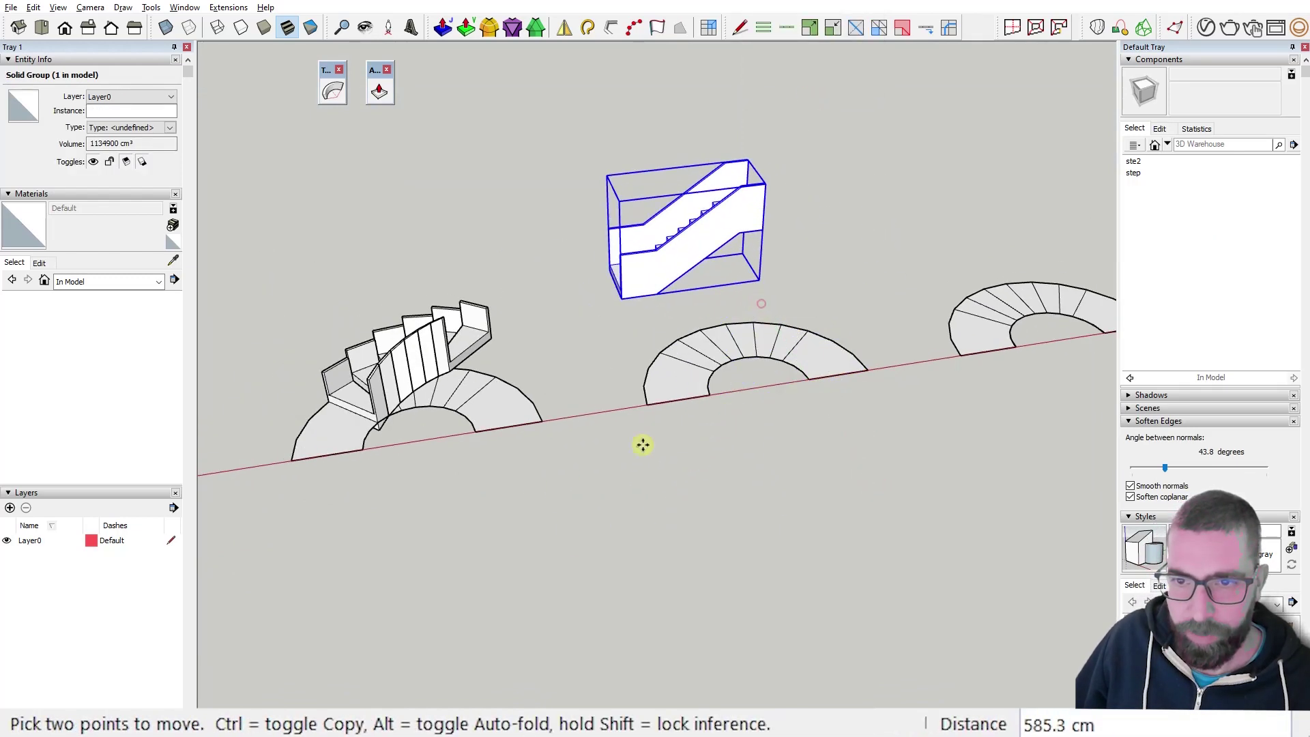
Copy the straight flight group about 674 cm along the row, behind the next wedge plan.
scroll(689, 416, down, 2)
scroll(691, 355, up, 2)
key(Delete)
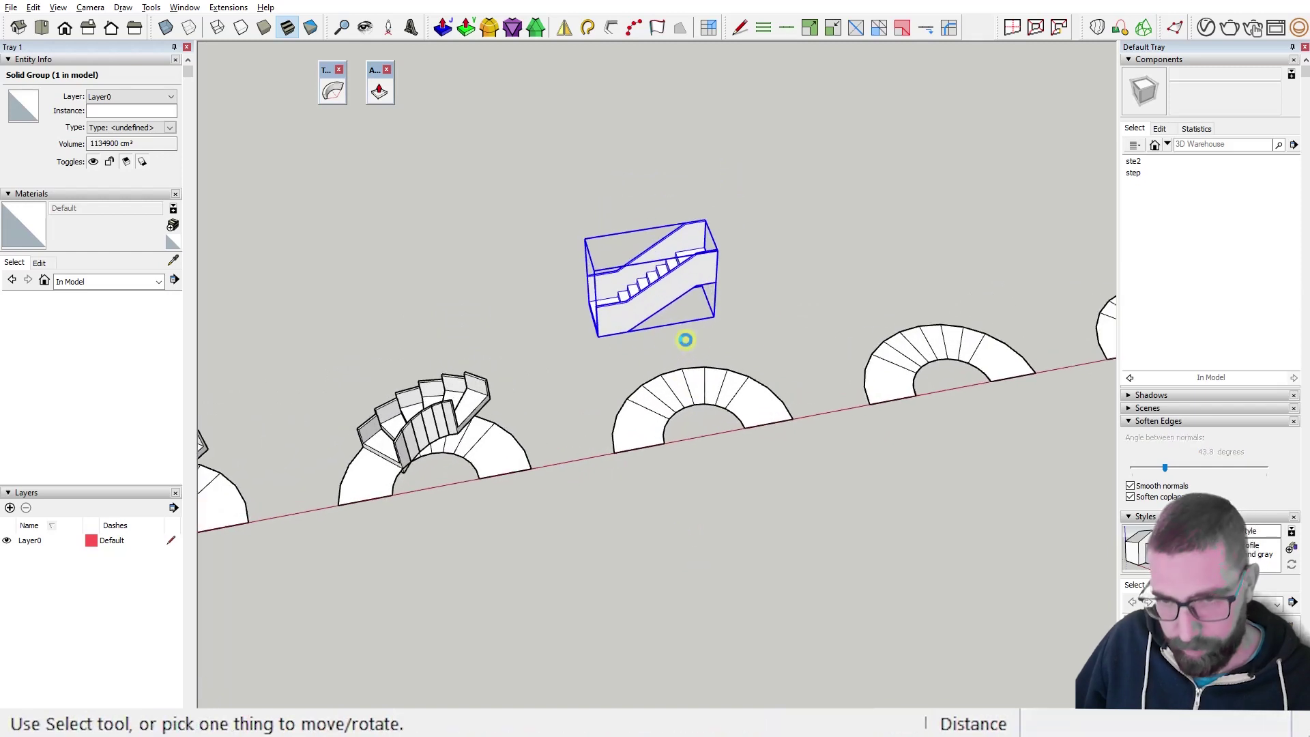
key(ctrl+z)
key(ctrl)
click(656, 305)
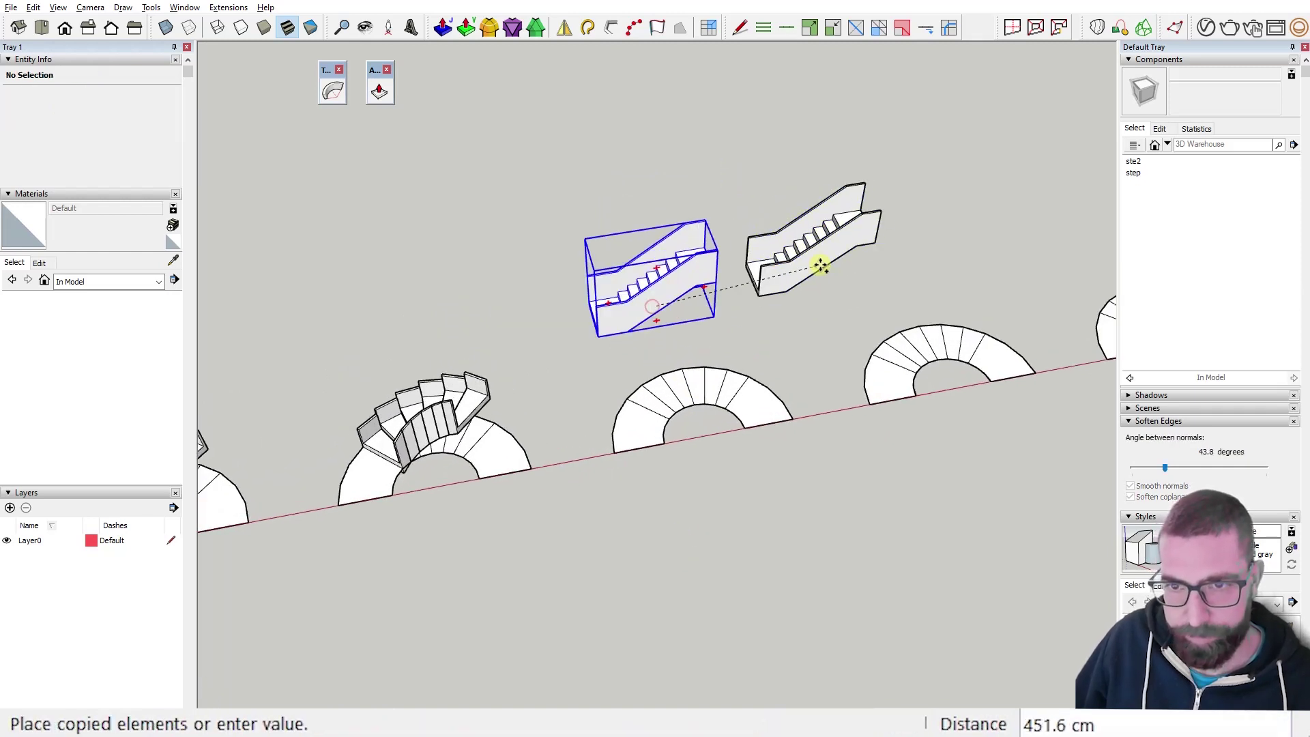
click(901, 258)
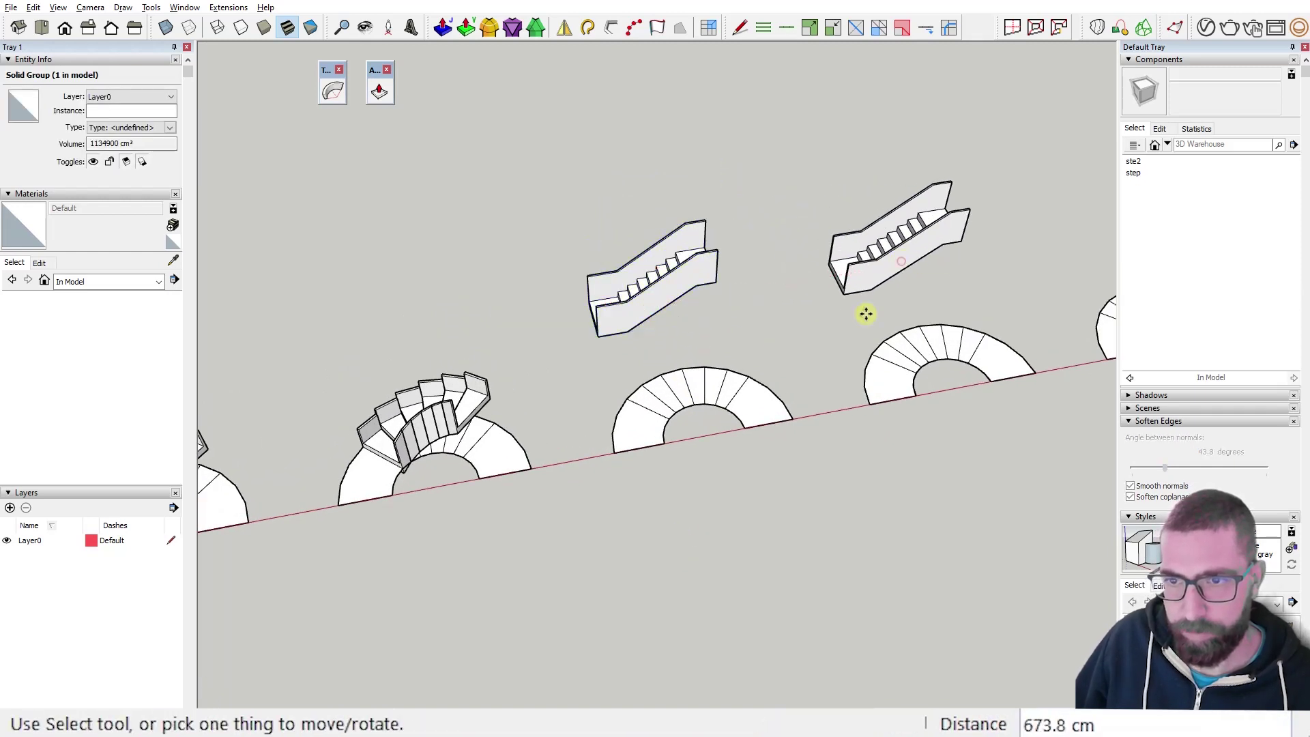
key(space)
click(866, 319)
Select the original straight flight group and bend it with True Bend to an angle of 180 degrees.
middle_drag(694, 337, 481, 186)
click(608, 295)
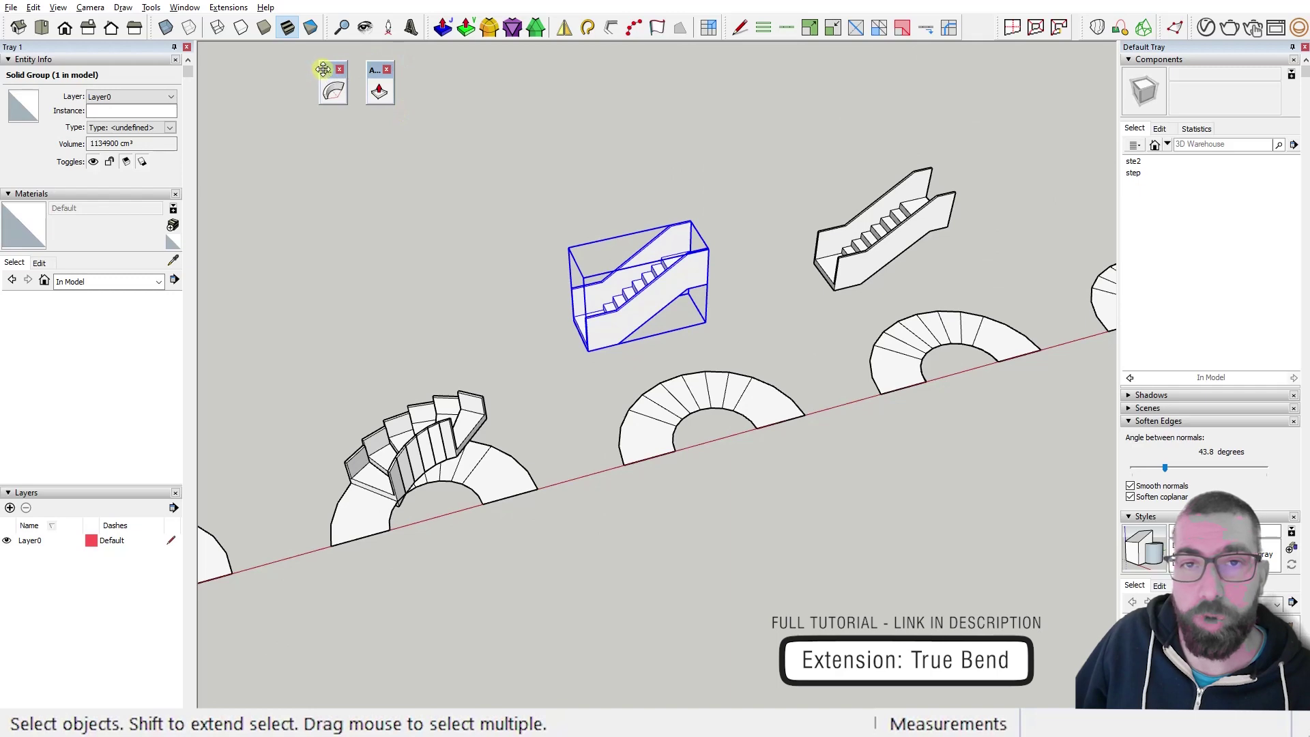
mouse_move(323, 69)
mouse_down()
mouse_move(374, 85)
mouse_move(327, 68)
mouse_up()
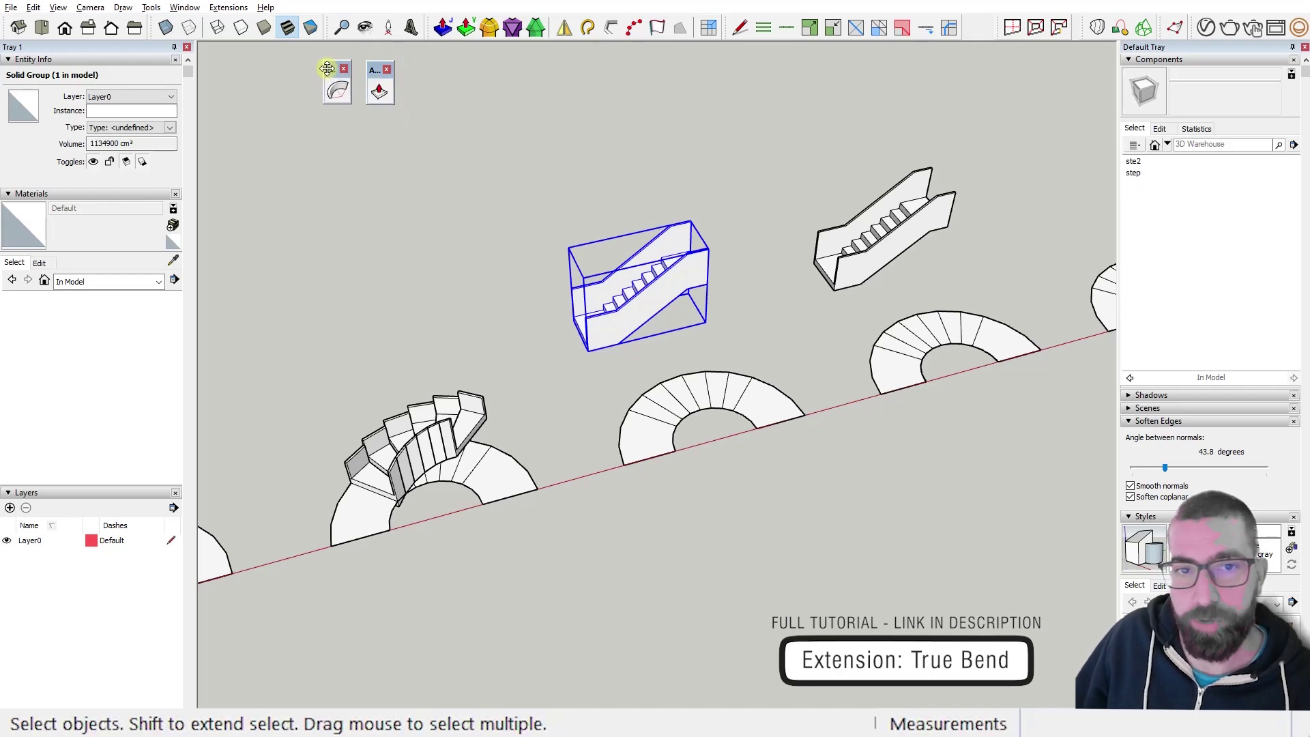
scroll(652, 353, up, 2)
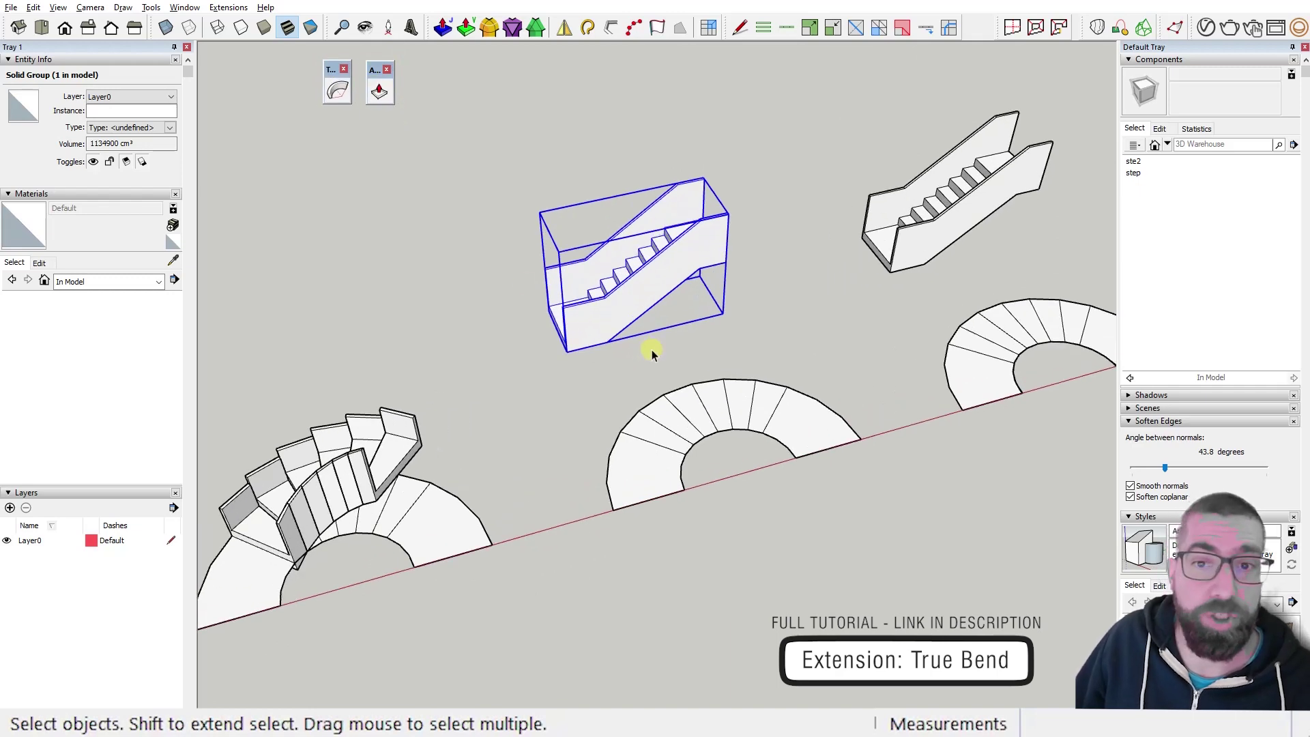
middle_drag(652, 353, 680, 294)
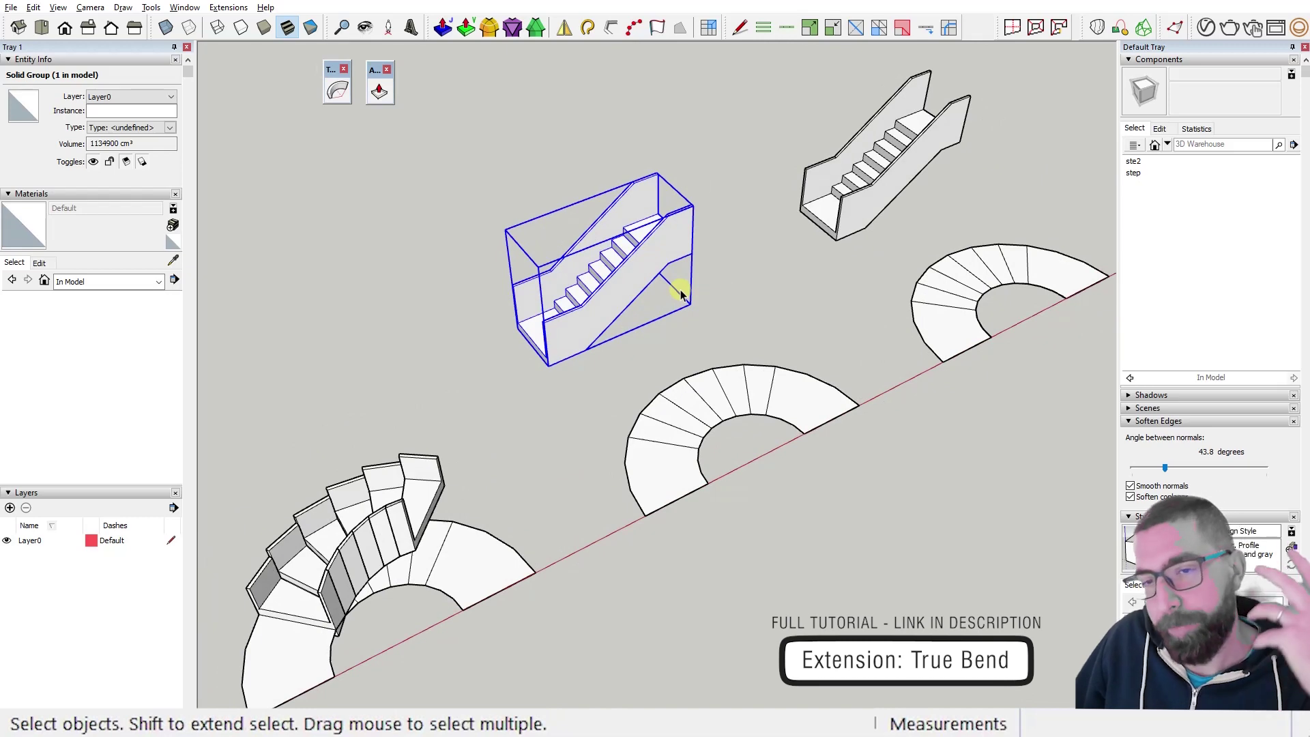
scroll(601, 296, up, 3)
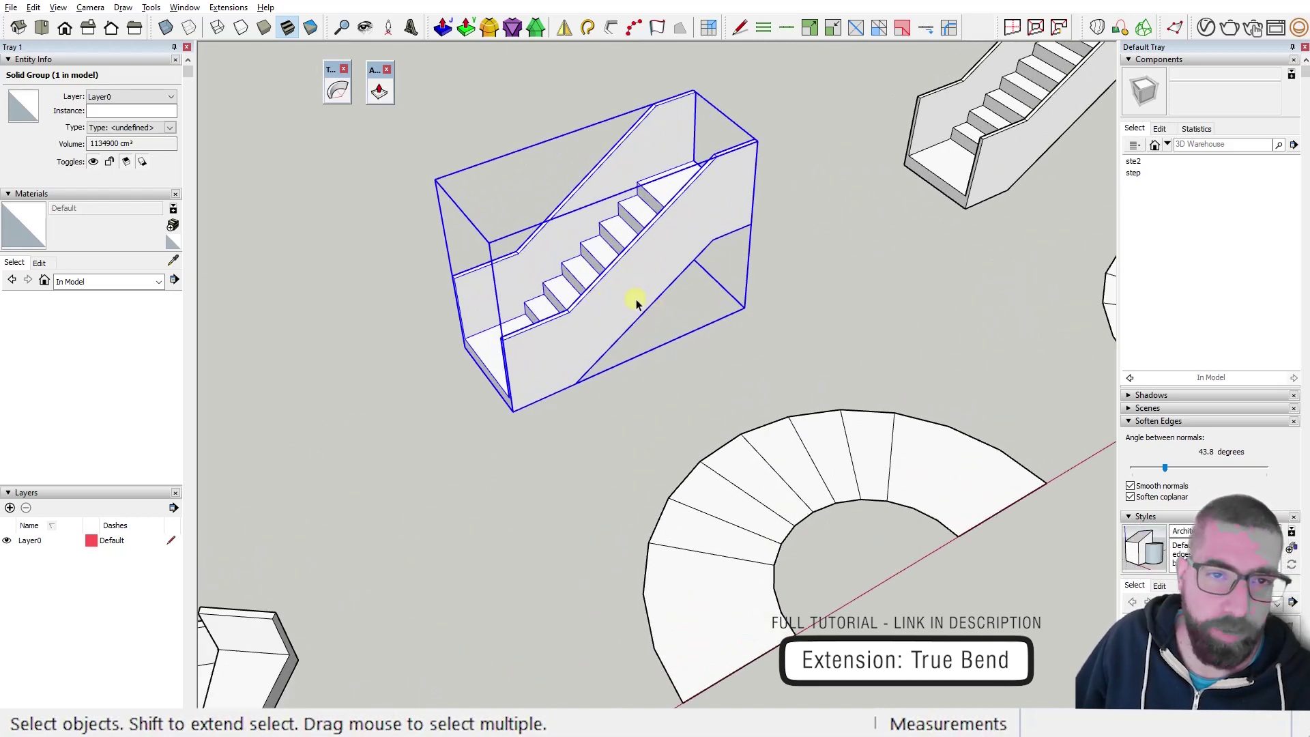
middle_drag(640, 300, 654, 285)
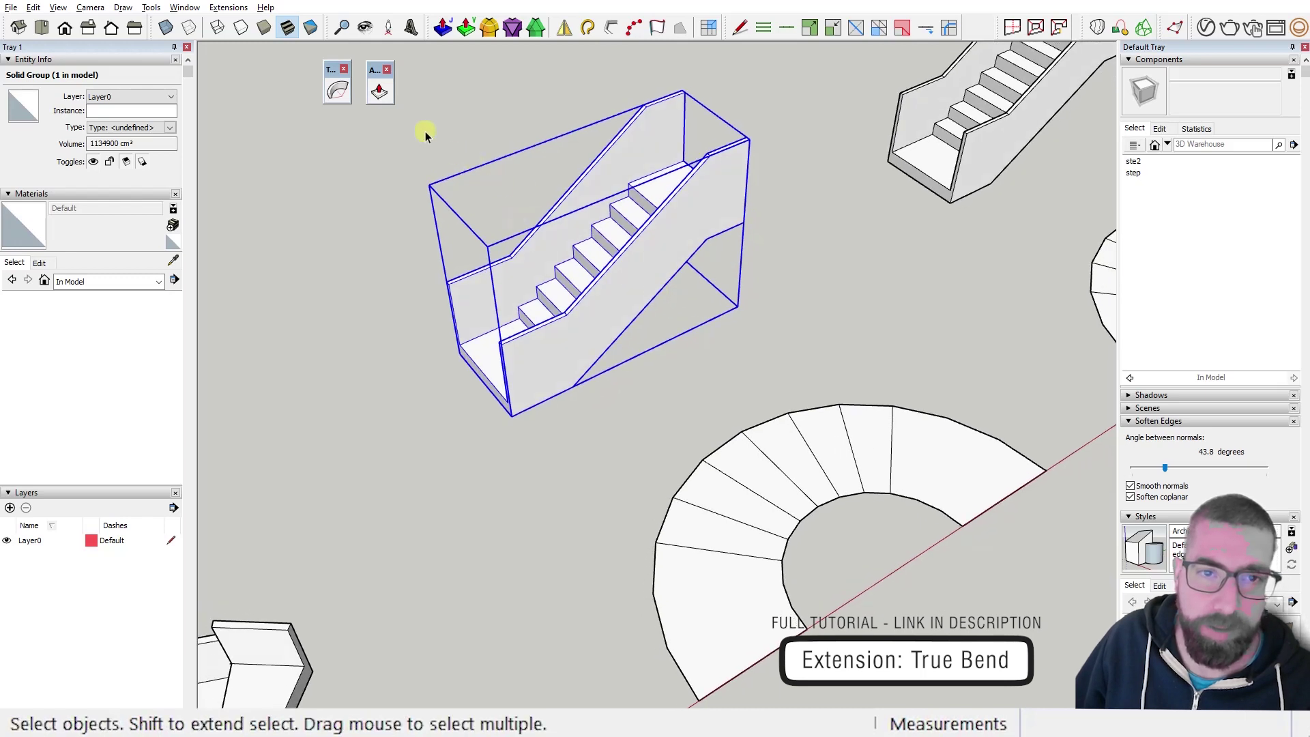
click(339, 92)
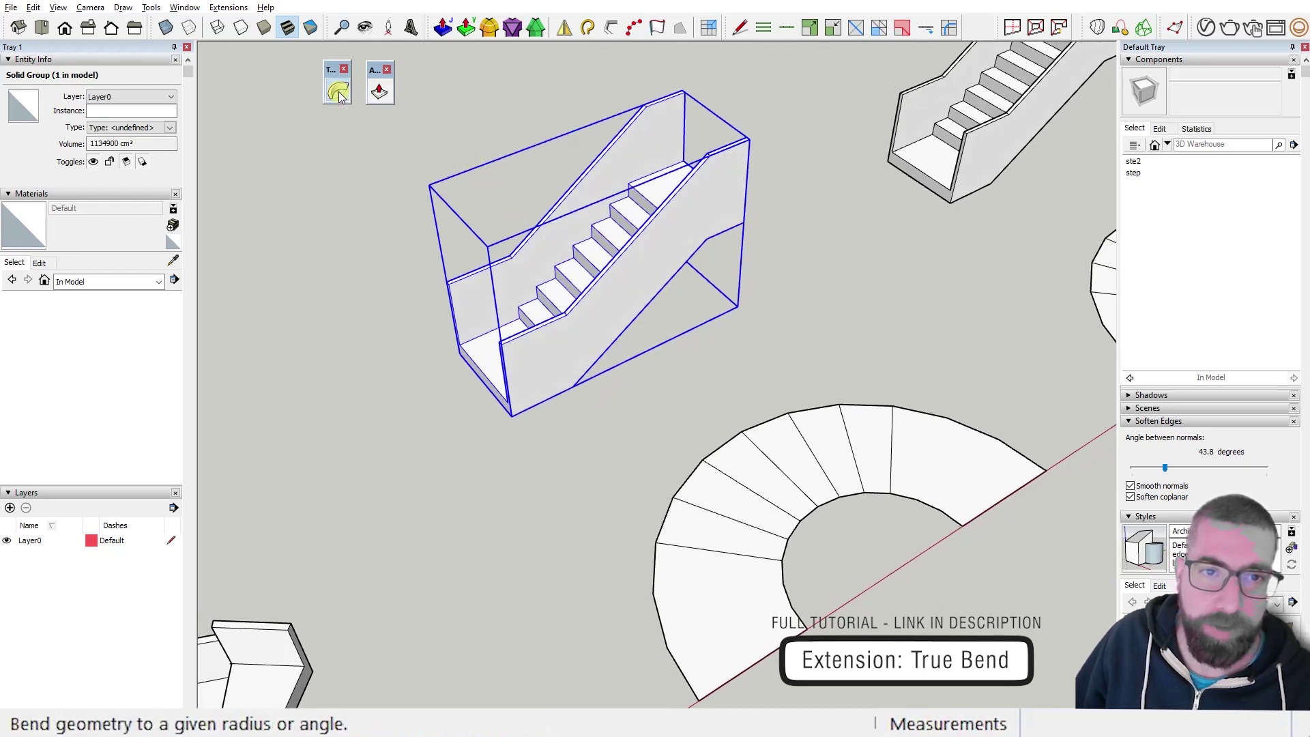
click(629, 297)
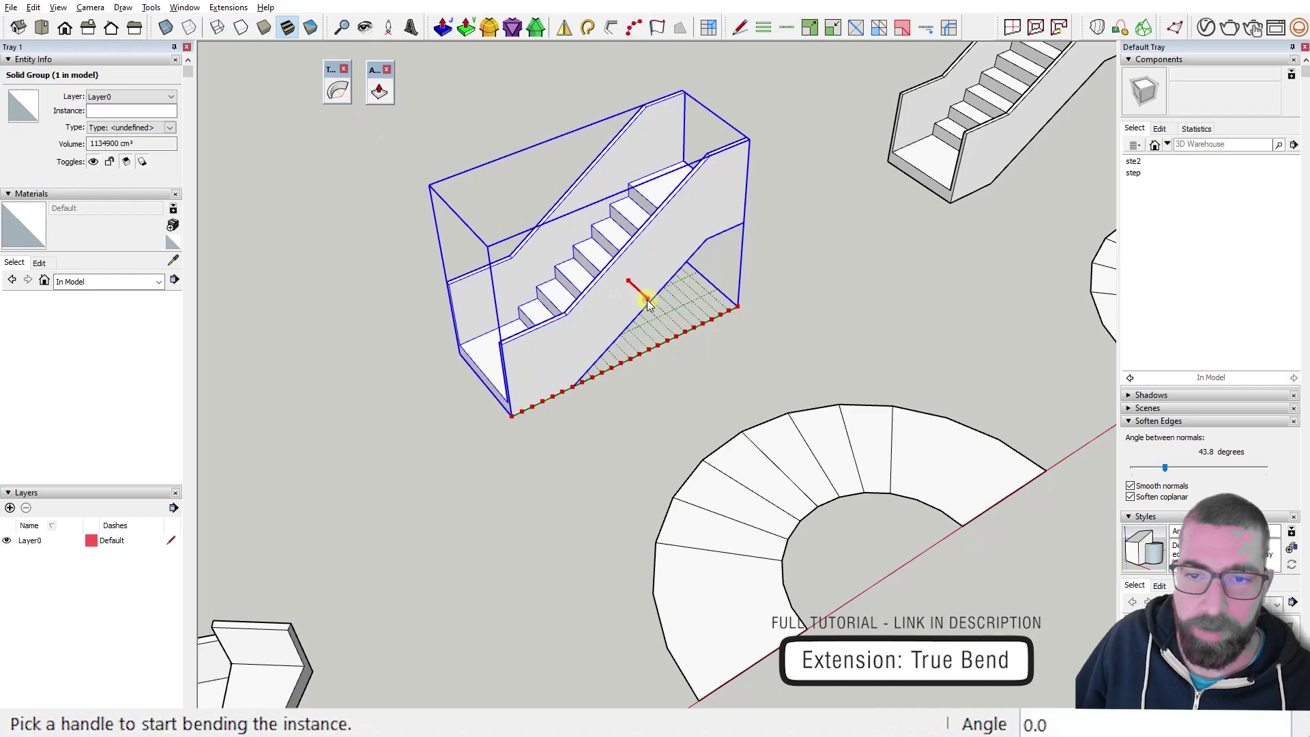
drag(647, 300, 677, 329)
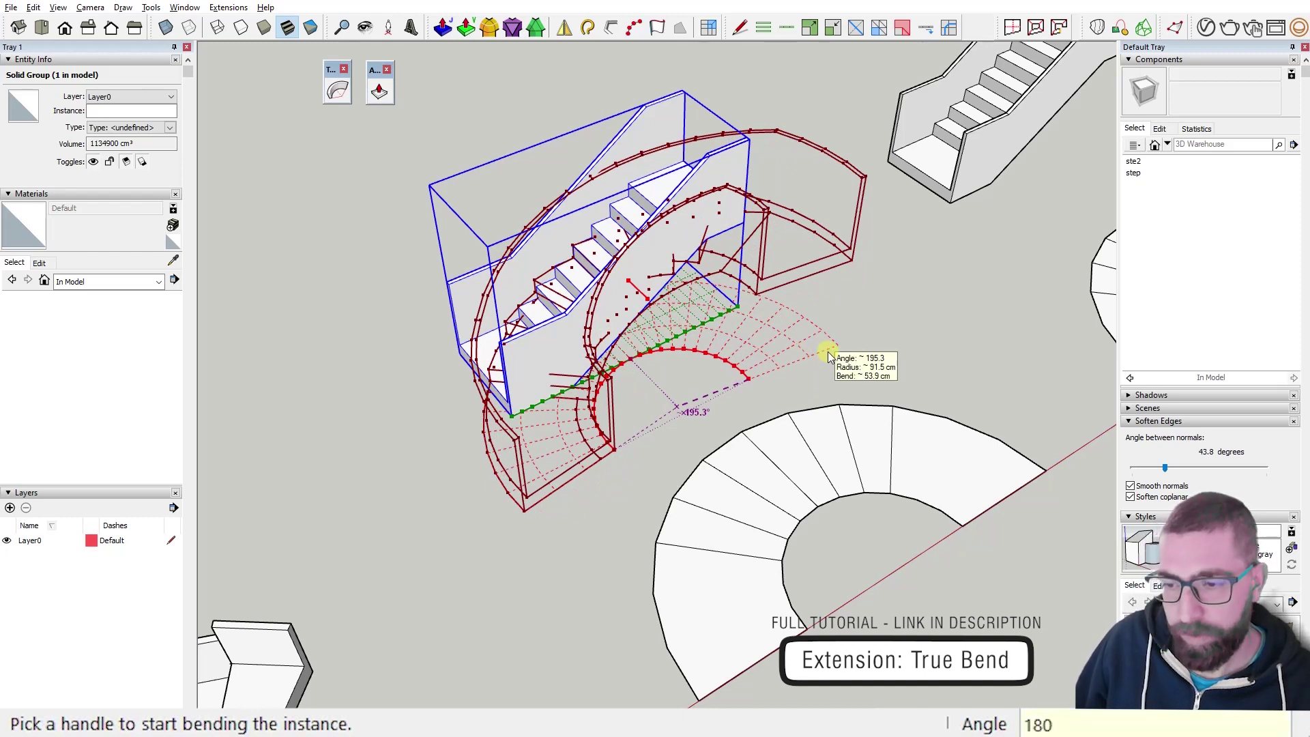
key(Return)
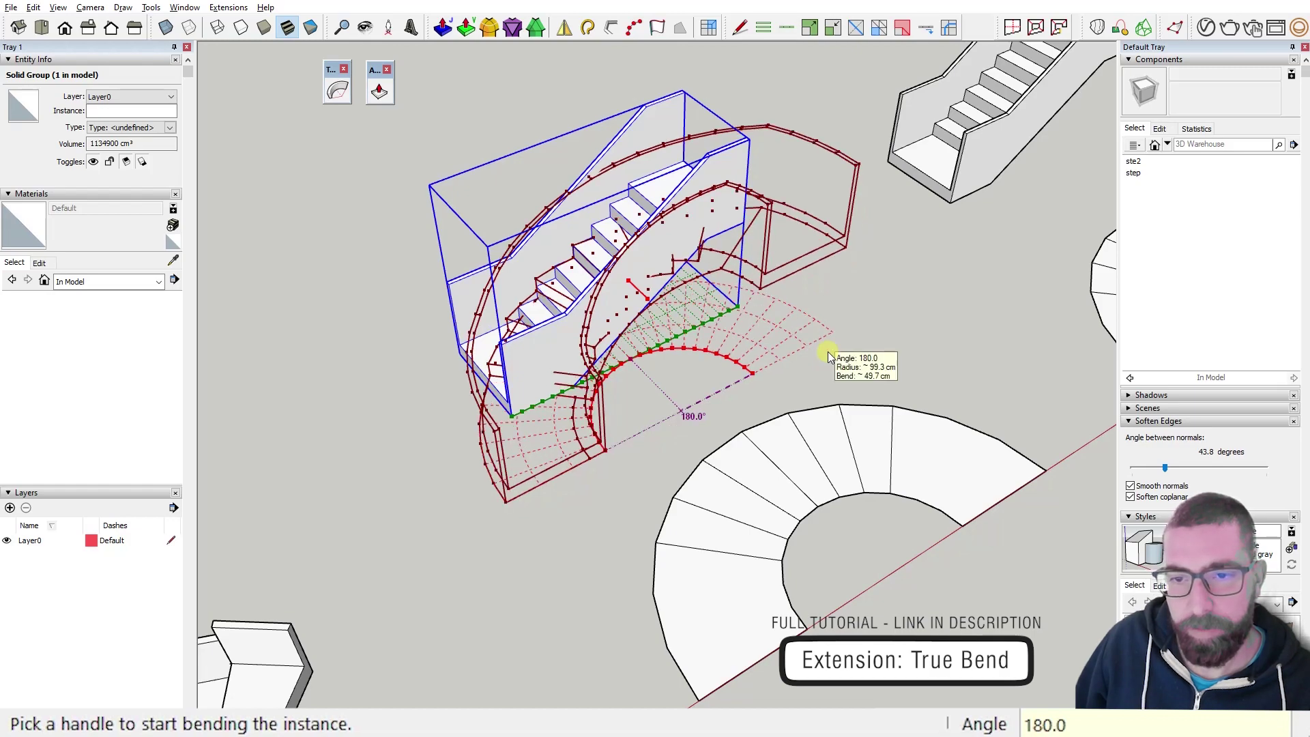
Examine the bent staircase's treads, railings and landings and compare it with the wedge plans and the straight copy.
scroll(746, 269, down, 2)
middle_drag(746, 269, 751, 368)
scroll(708, 337, up, 2)
scroll(719, 364, down, 1)
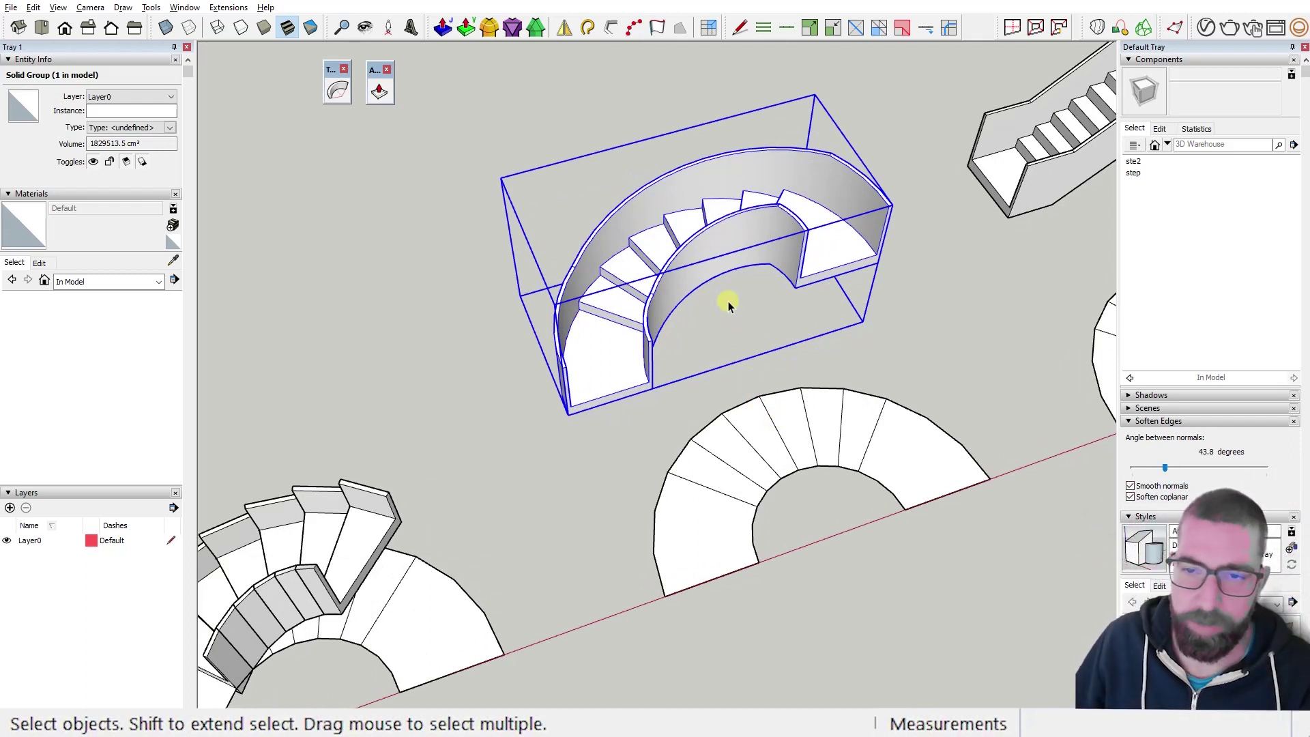
middle_drag(718, 279, 752, 239)
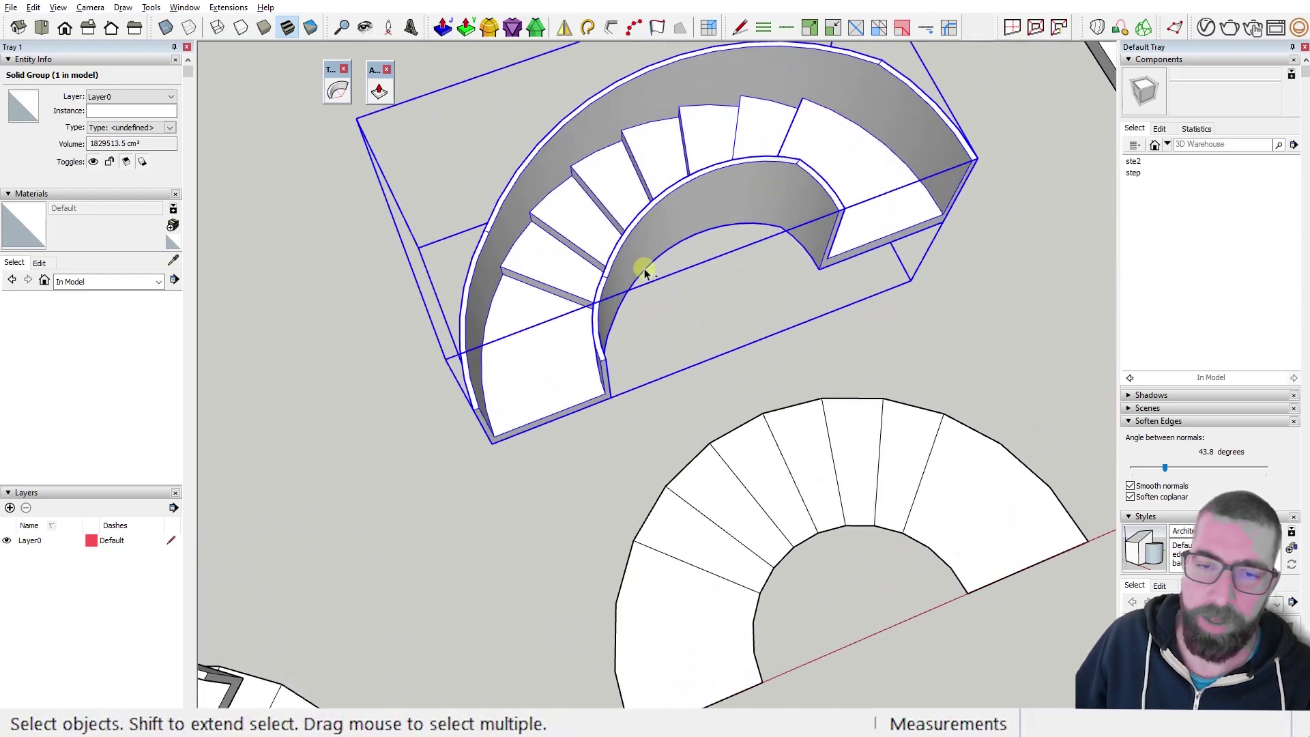
middle_drag(644, 269, 671, 300)
scroll(649, 257, up, 3)
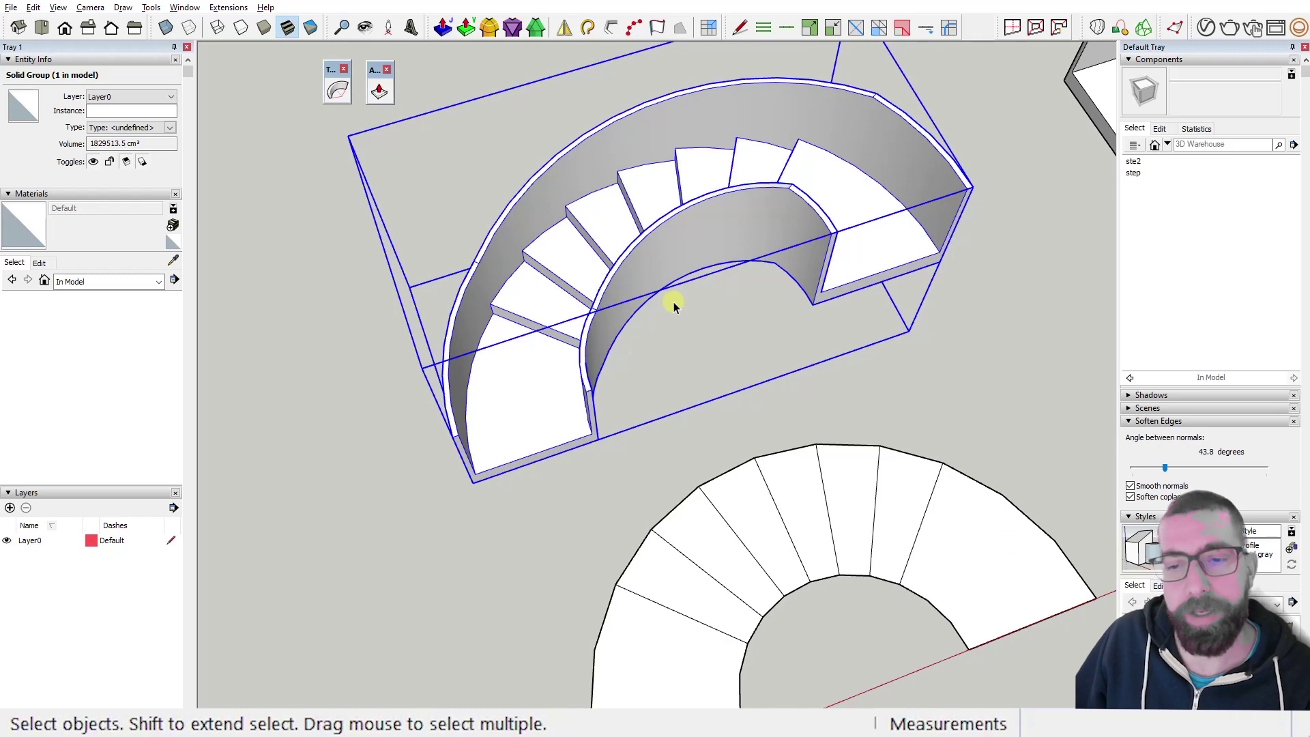
scroll(674, 307, down, 2)
middle_drag(675, 301, 616, 396)
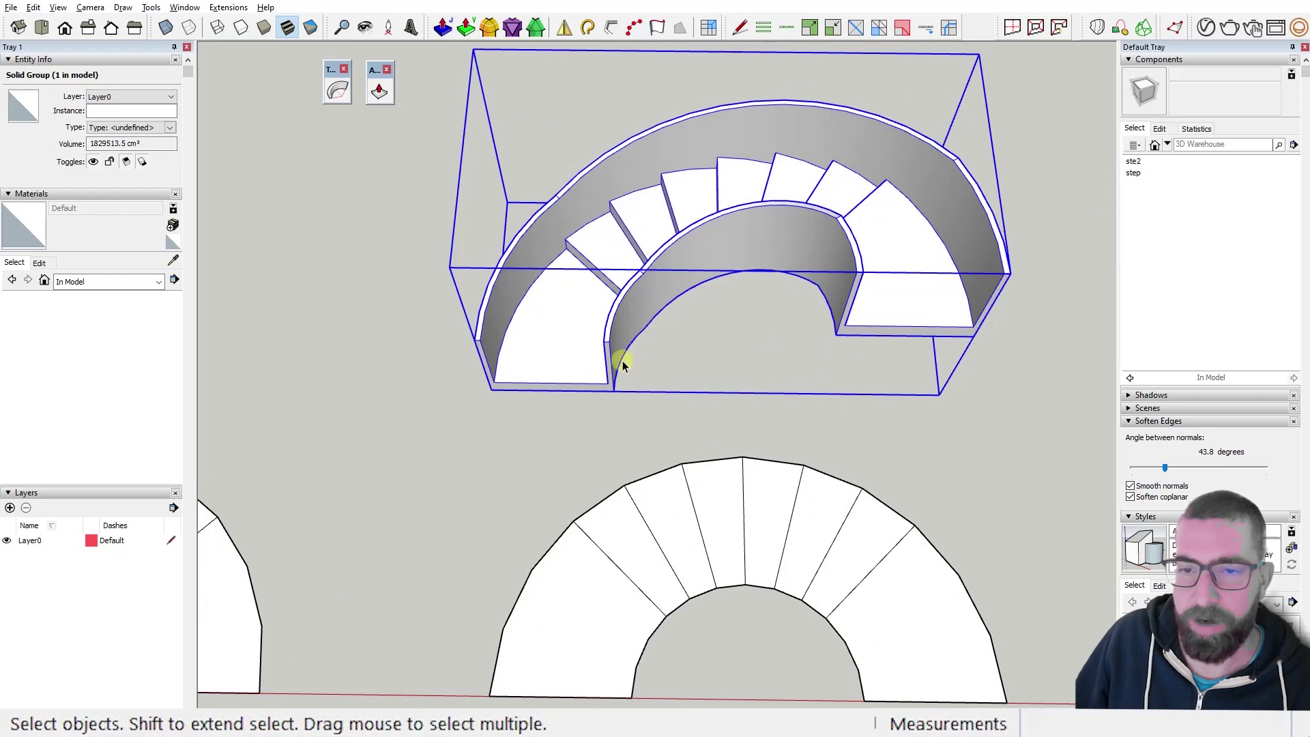
scroll(796, 380, down, 8)
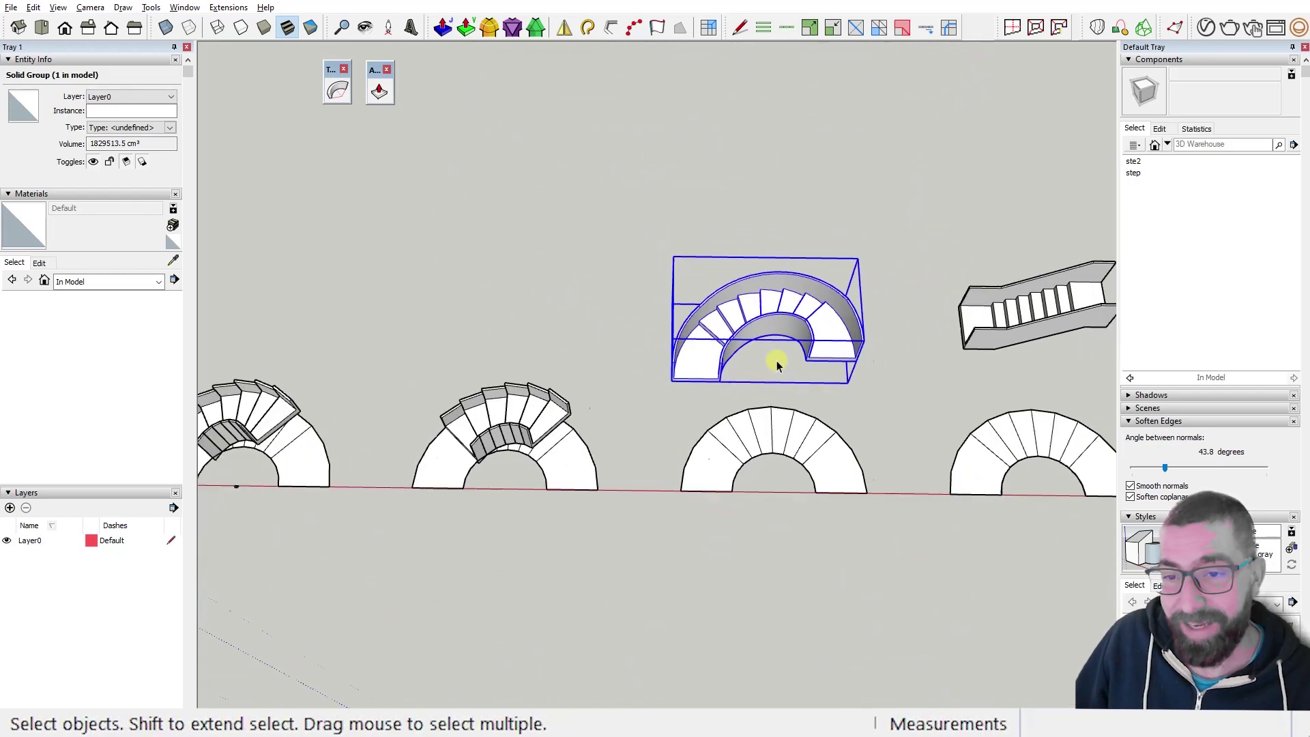
scroll(932, 386, up, 2)
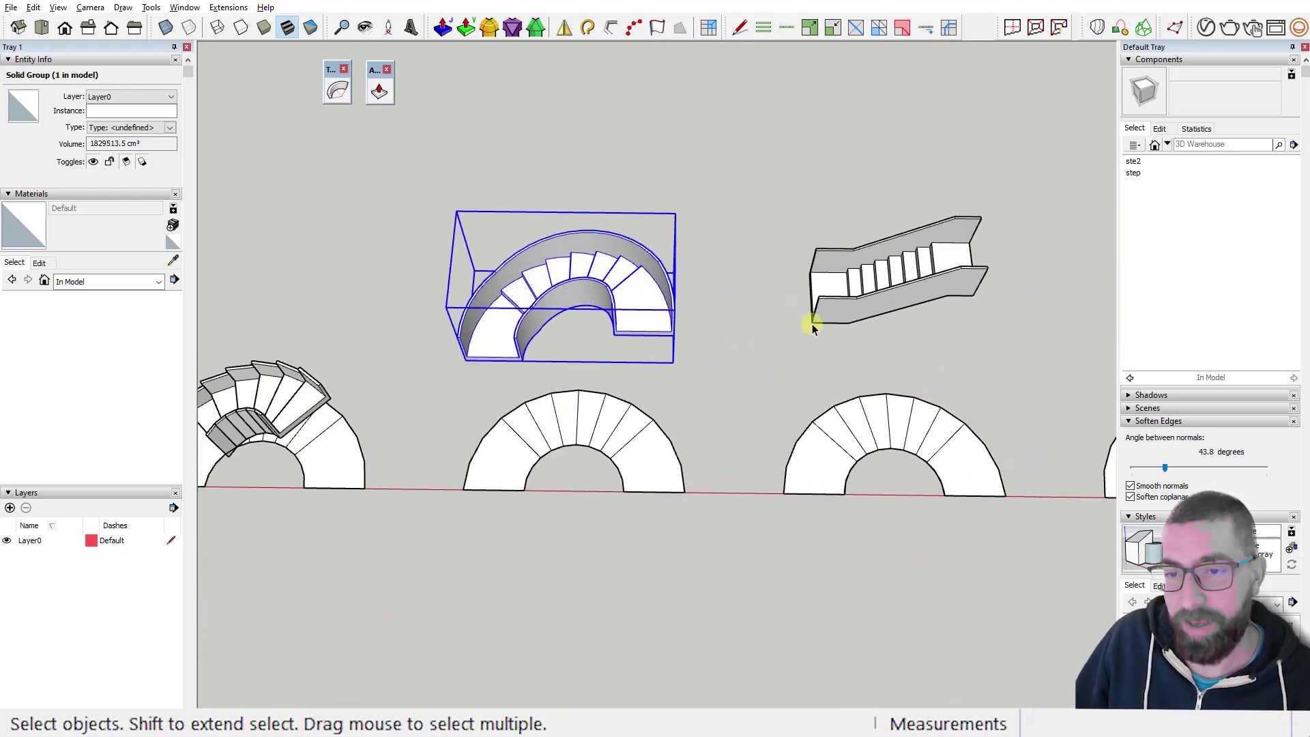
Draw a line about 312 cm long from the straight copy's lower front corner along its full length and check its length.
key(l)
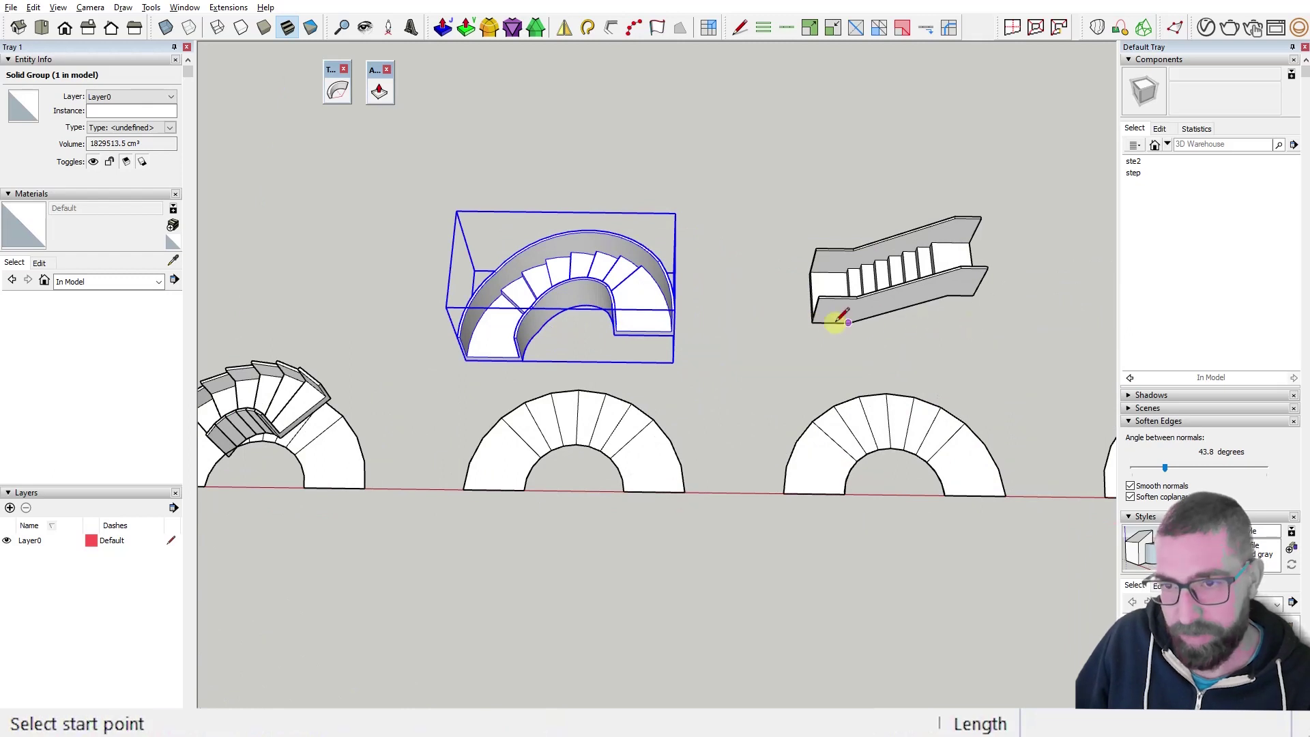
click(814, 322)
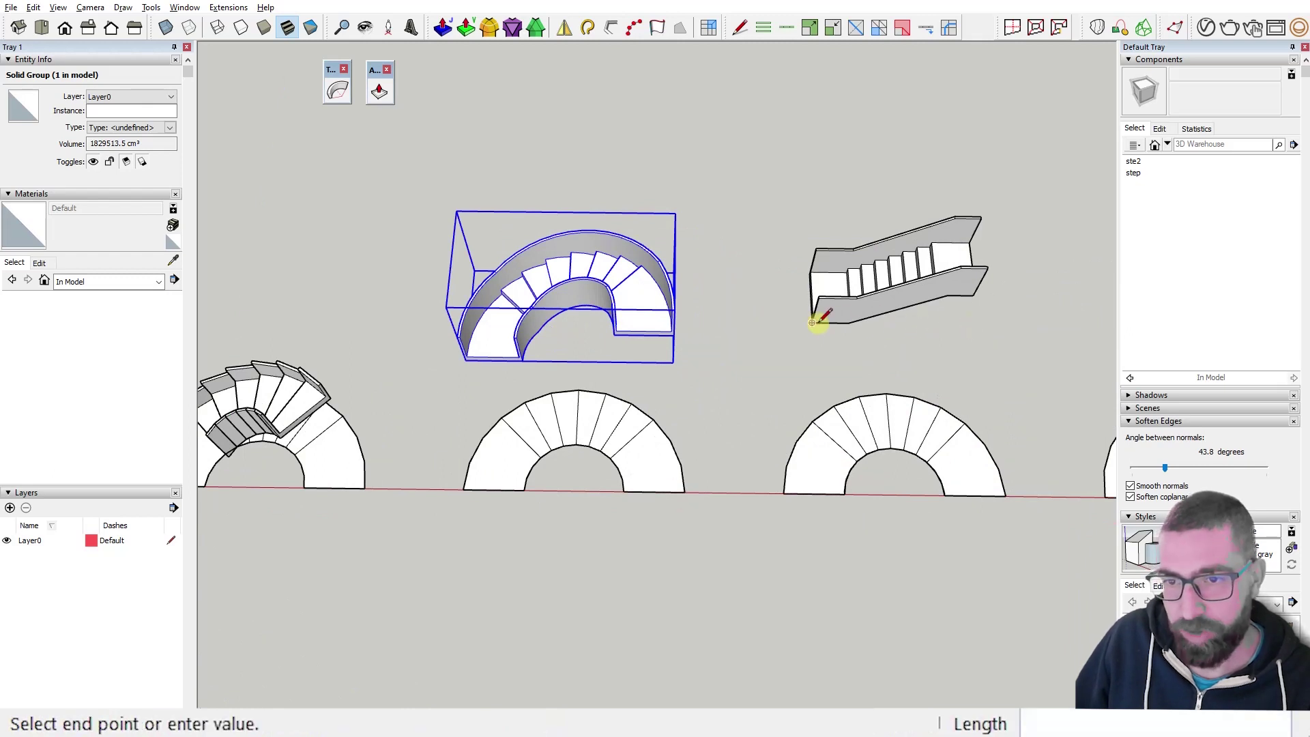
click(976, 295)
key(space)
click(931, 325)
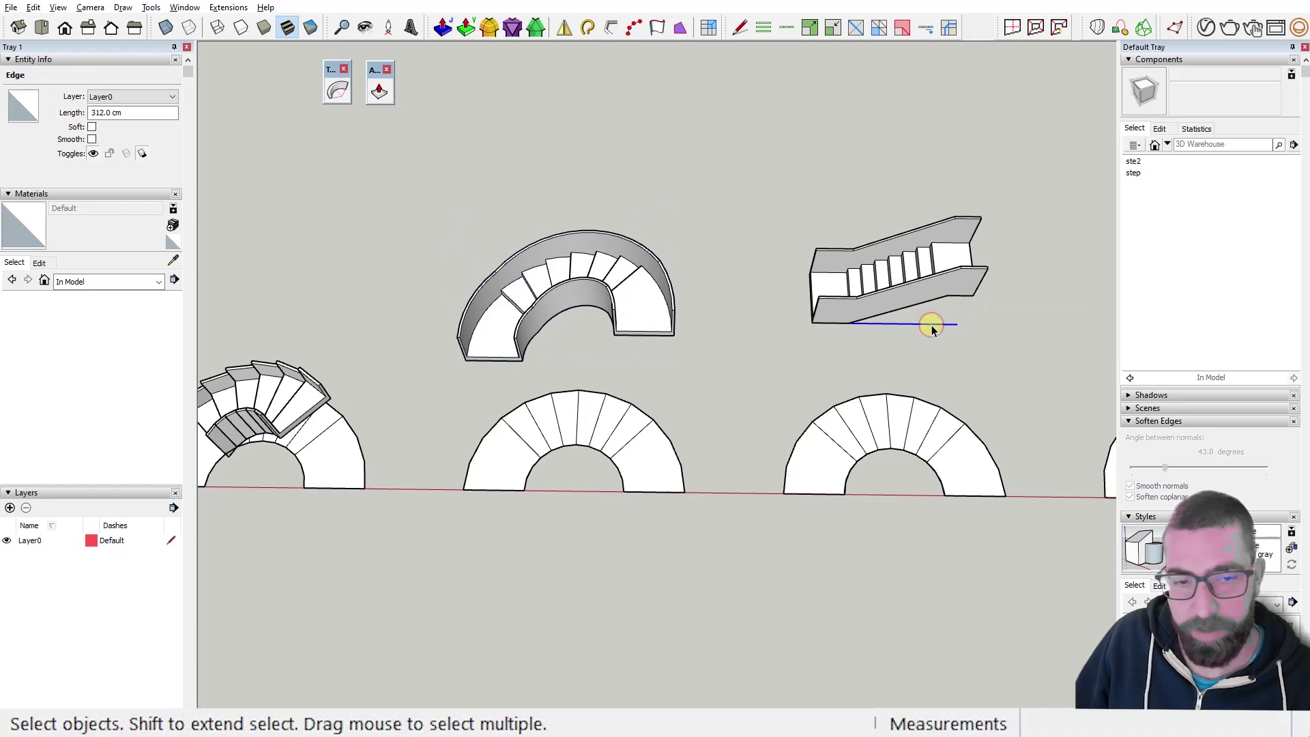
click(104, 114)
Draw a circle with a radius of about 99 cm from the second wedge plan's centre to its inner corner on the red axis.
scroll(577, 343, up, 4)
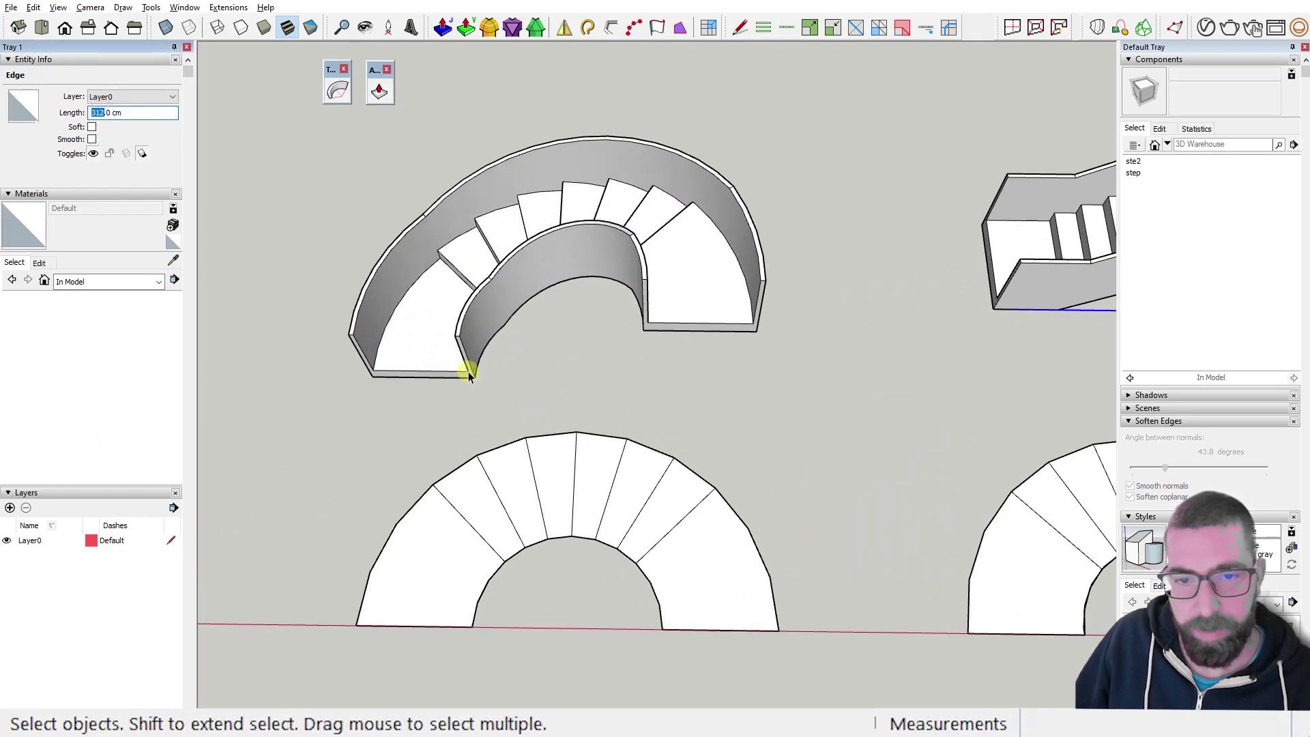
scroll(604, 591, down, 2)
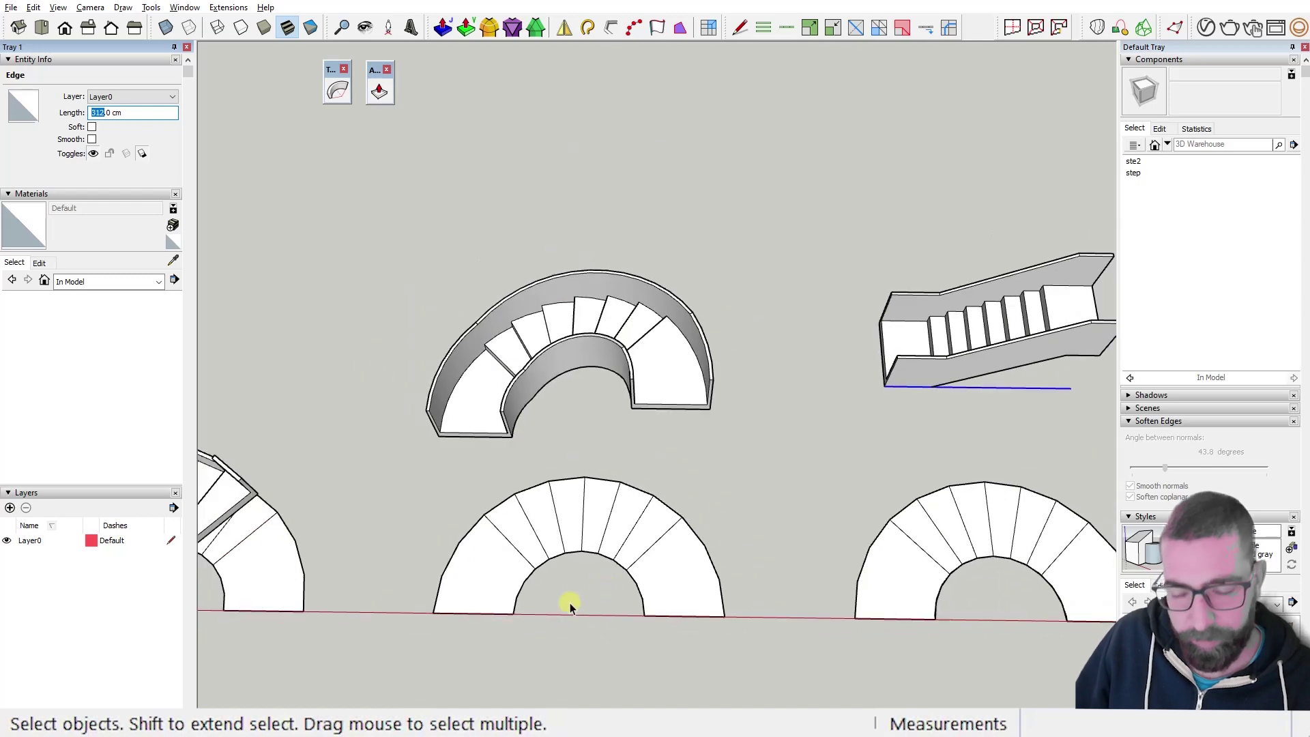
scroll(571, 603, up, 1)
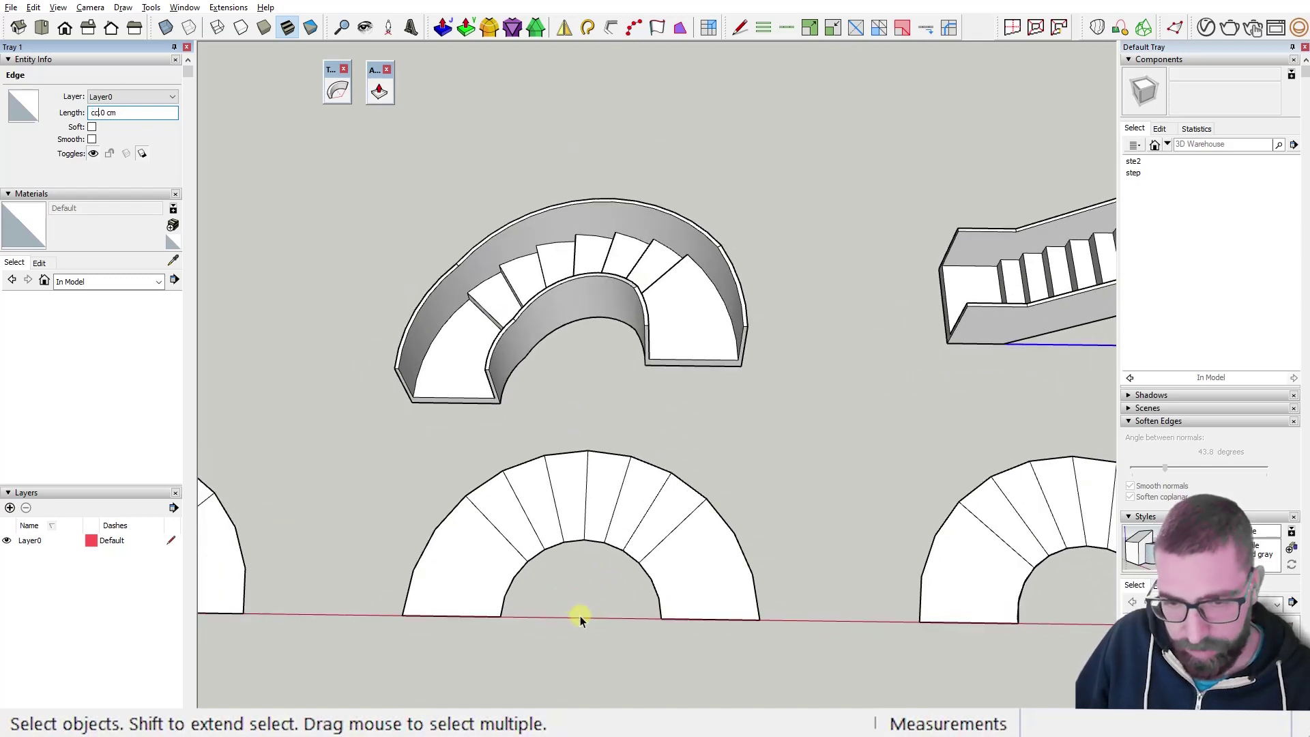
scroll(688, 527, down, 2)
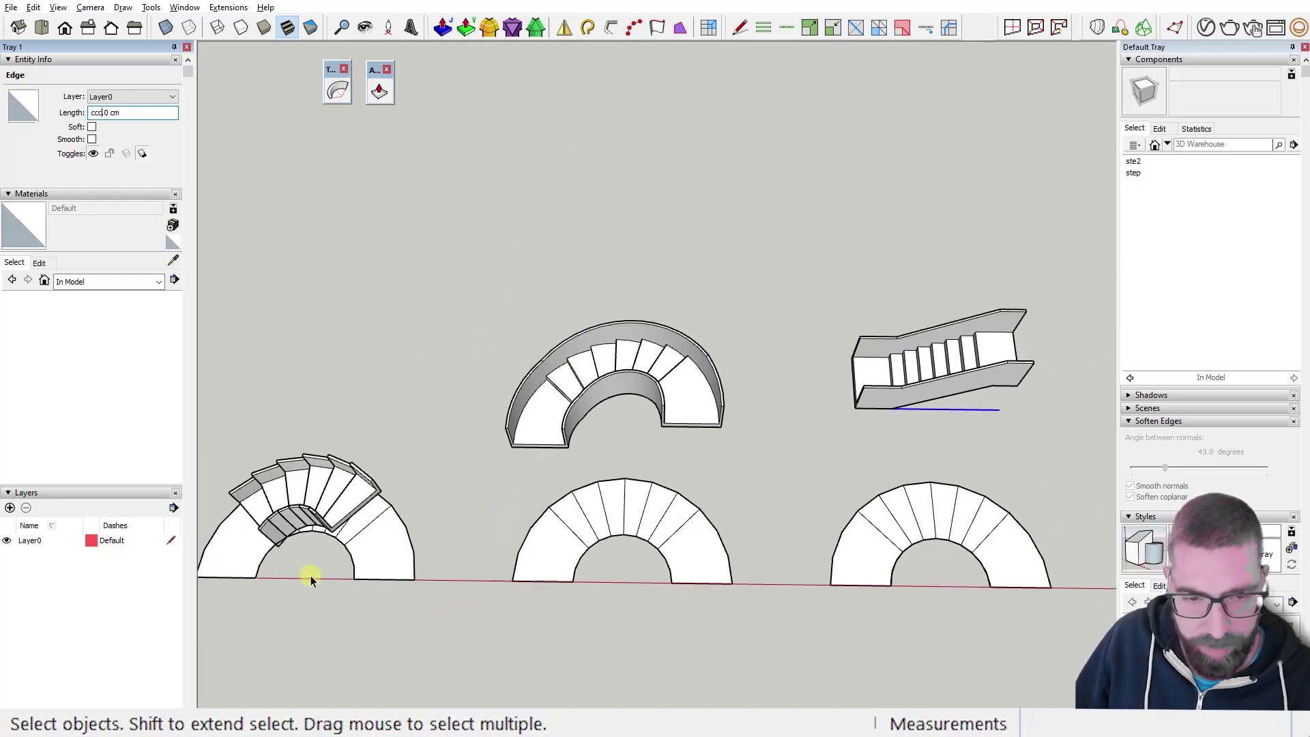
key(c)
scroll(310, 575, down, 3)
scroll(431, 563, up, 5)
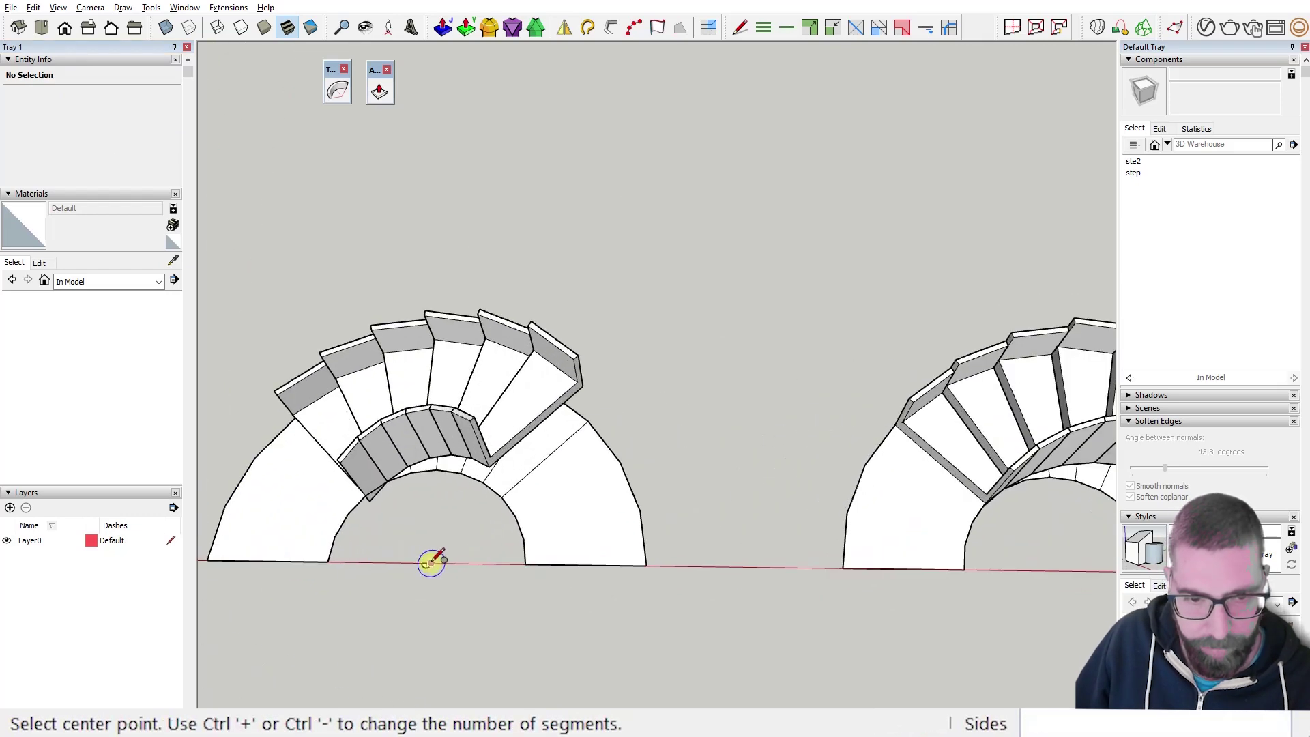
scroll(432, 563, up, 3)
click(428, 564)
click(675, 566)
Select the circle's front half arc and check its arc length.
key(l)
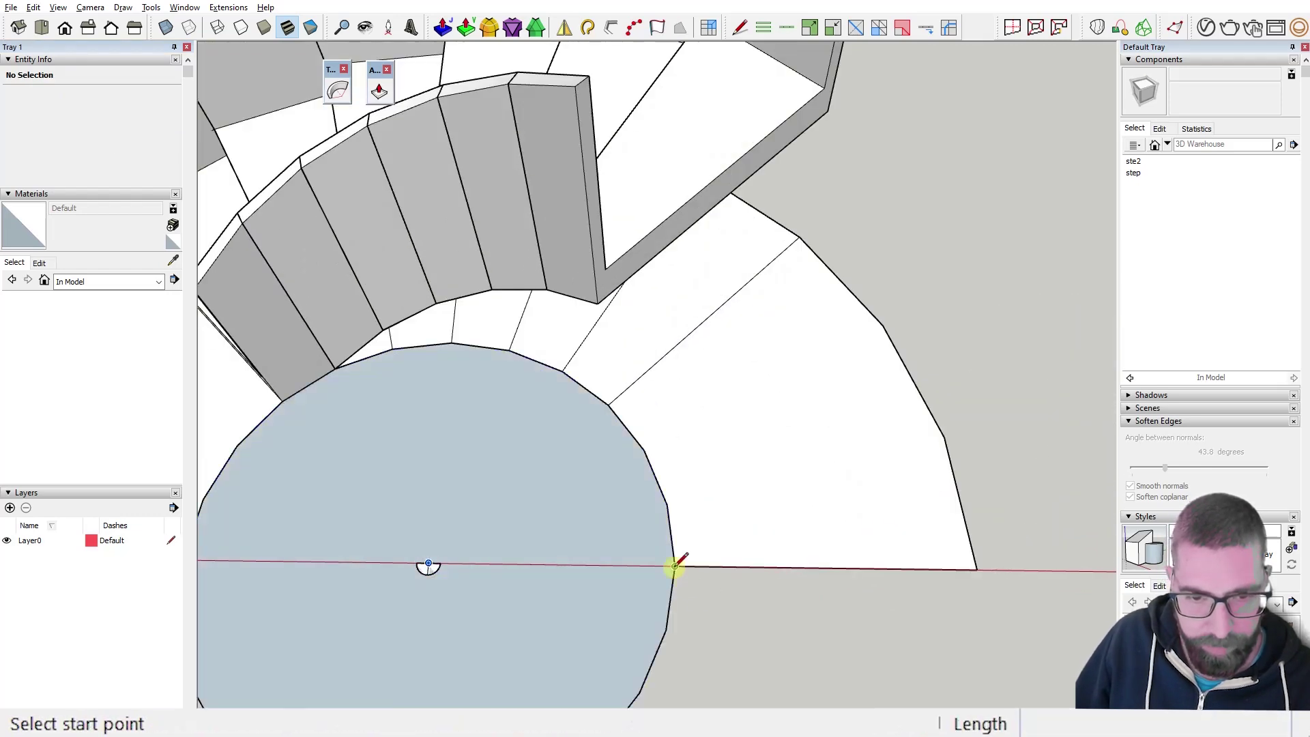
scroll(676, 565, down, 2)
key(space)
click(366, 591)
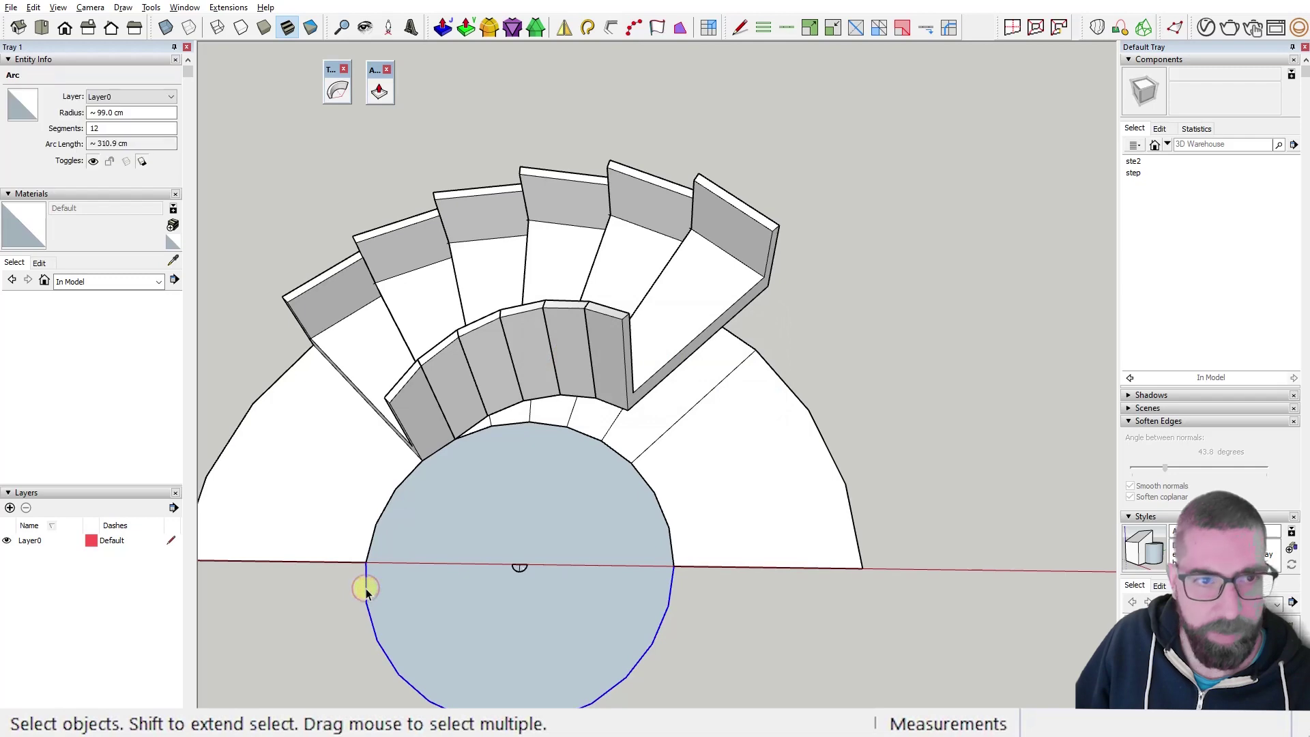
drag(125, 144, 109, 143)
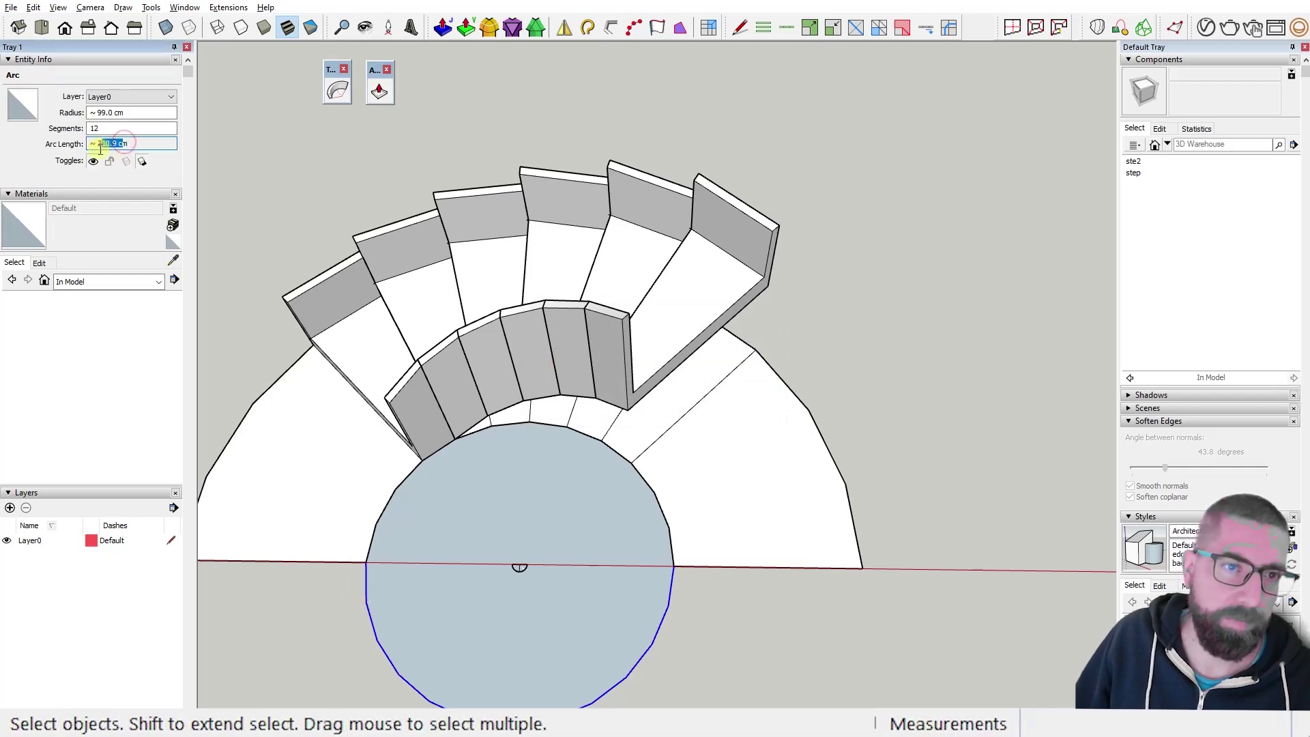
scroll(415, 264, down, 6)
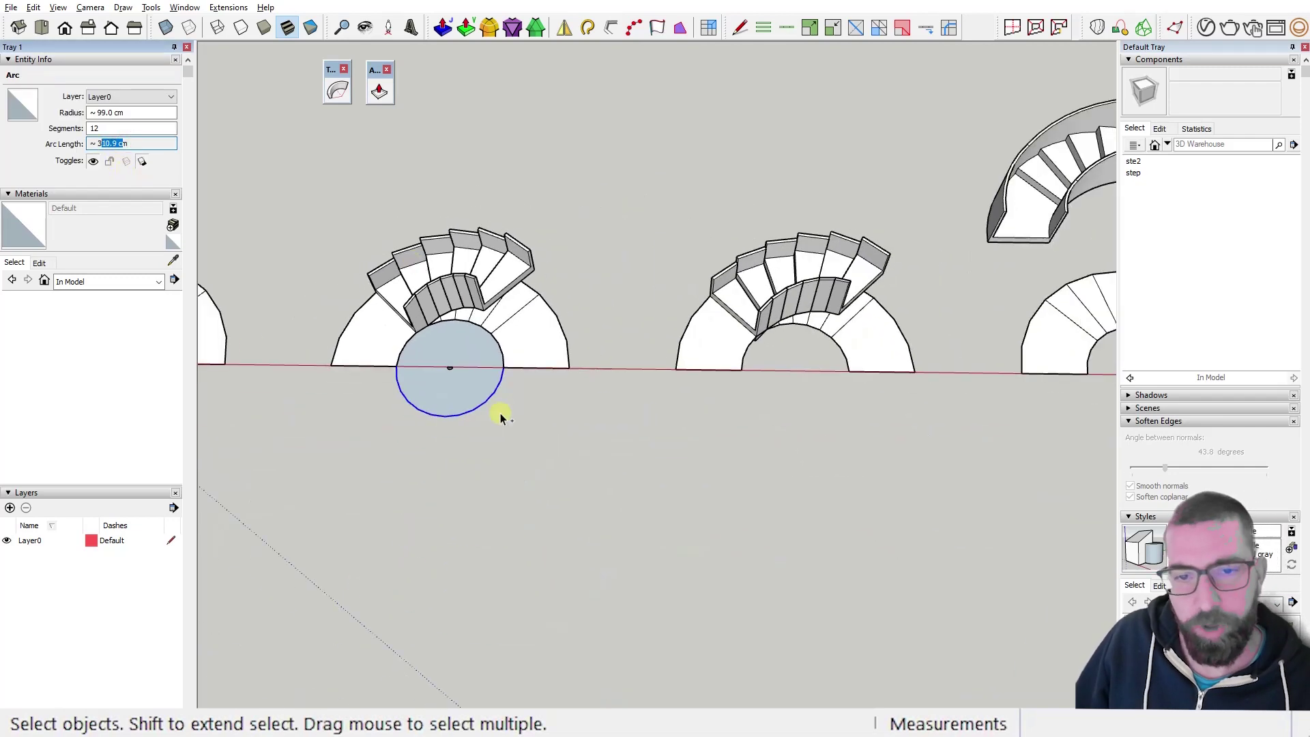
click(491, 461)
Inspect the inner curve of the wedge plan in front of the straight flight copy and check its length.
scroll(807, 437, up, 1)
scroll(807, 431, down, 3)
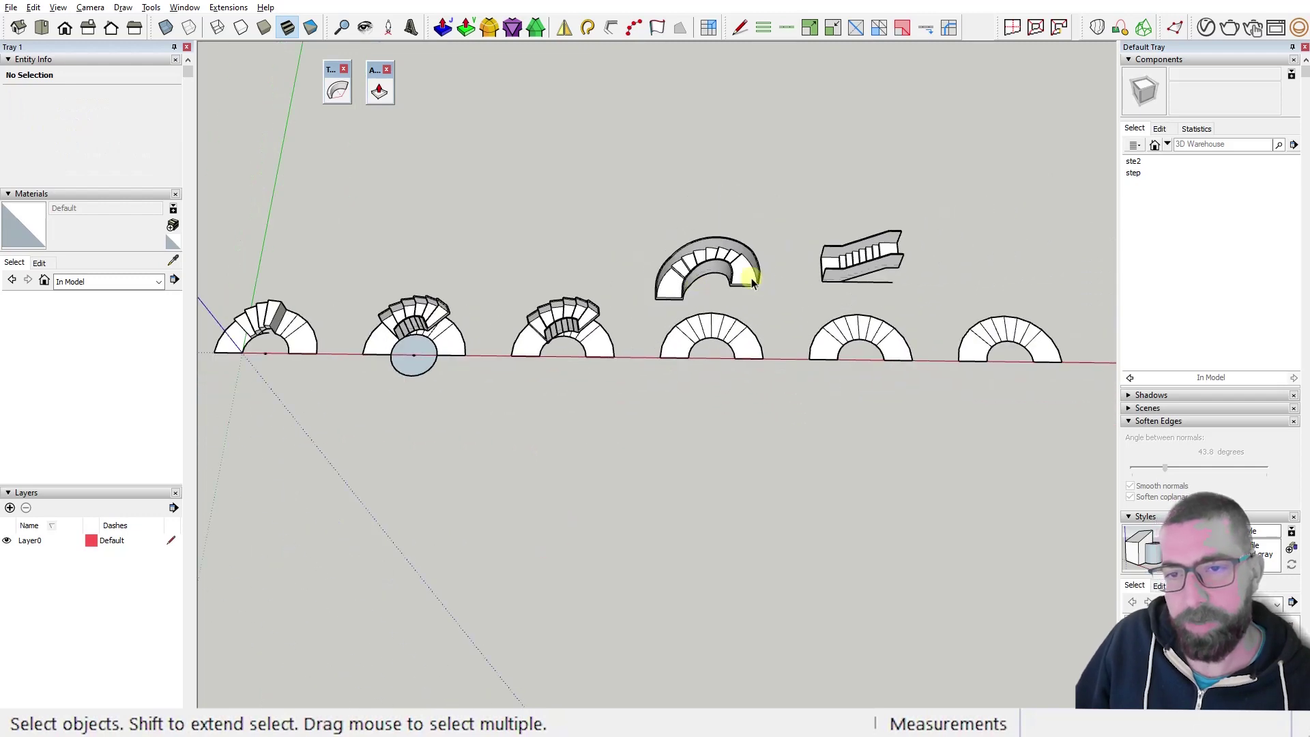
scroll(582, 278, up, 2)
mouse_move(754, 307)
middle_down()
mouse_move(573, 371)
mouse_move(696, 384)
mouse_move(751, 301)
mouse_move(863, 266)
mouse_move(863, 173)
mouse_move(850, 232)
mouse_move(679, 371)
middle_up()
scroll(685, 311, up, 2)
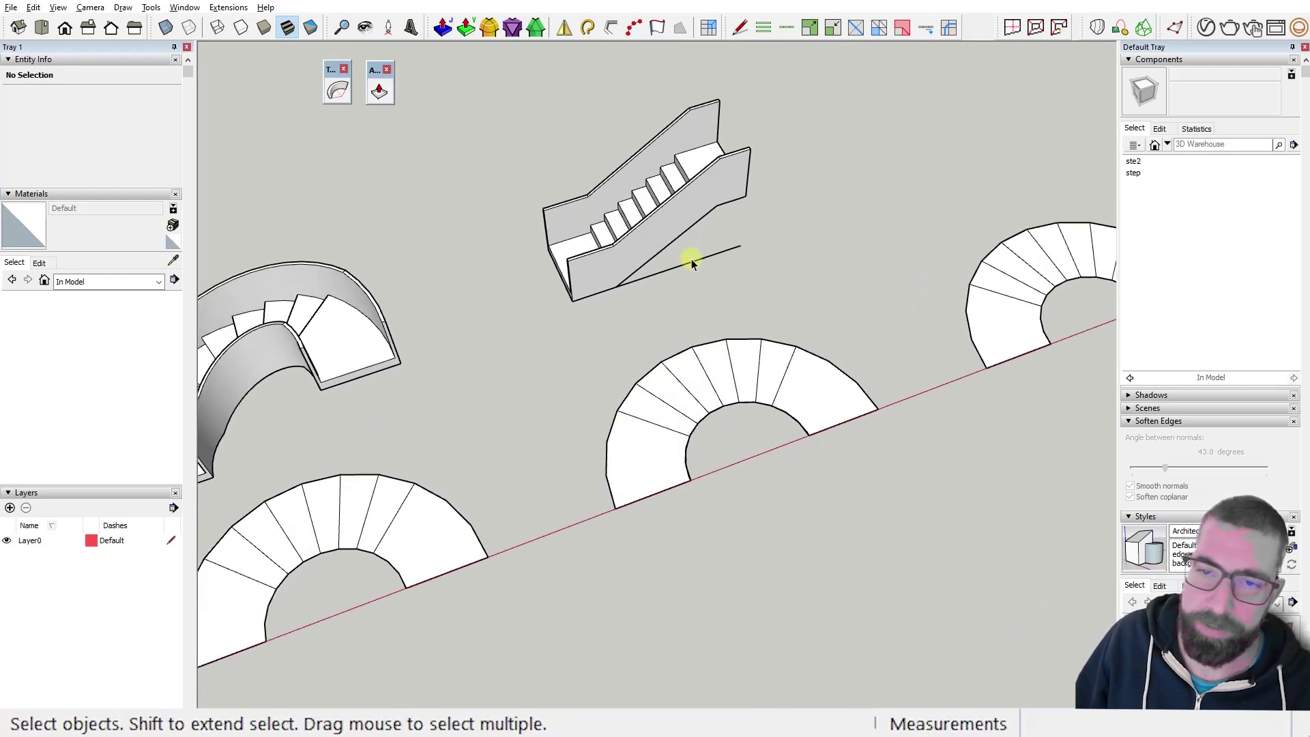
scroll(751, 380, up, 3)
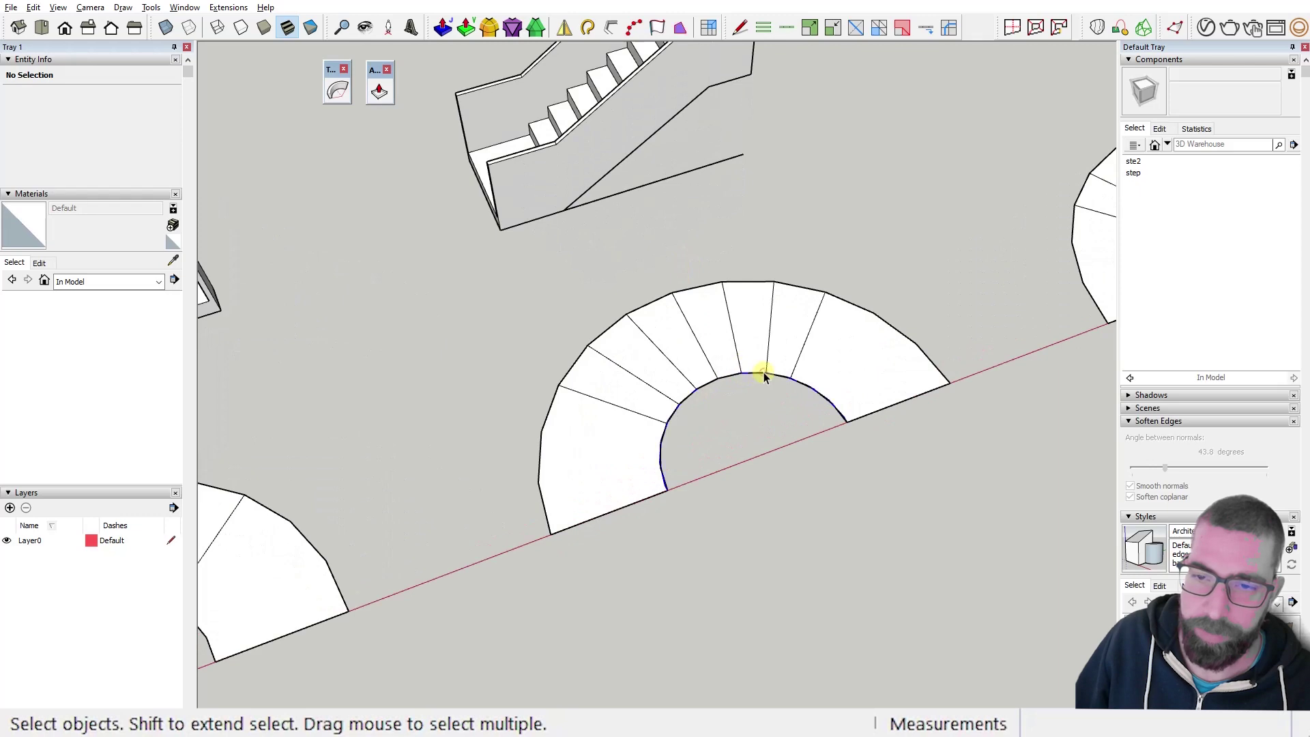
click(760, 375)
scroll(760, 375, up, 5)
scroll(860, 409, down, 5)
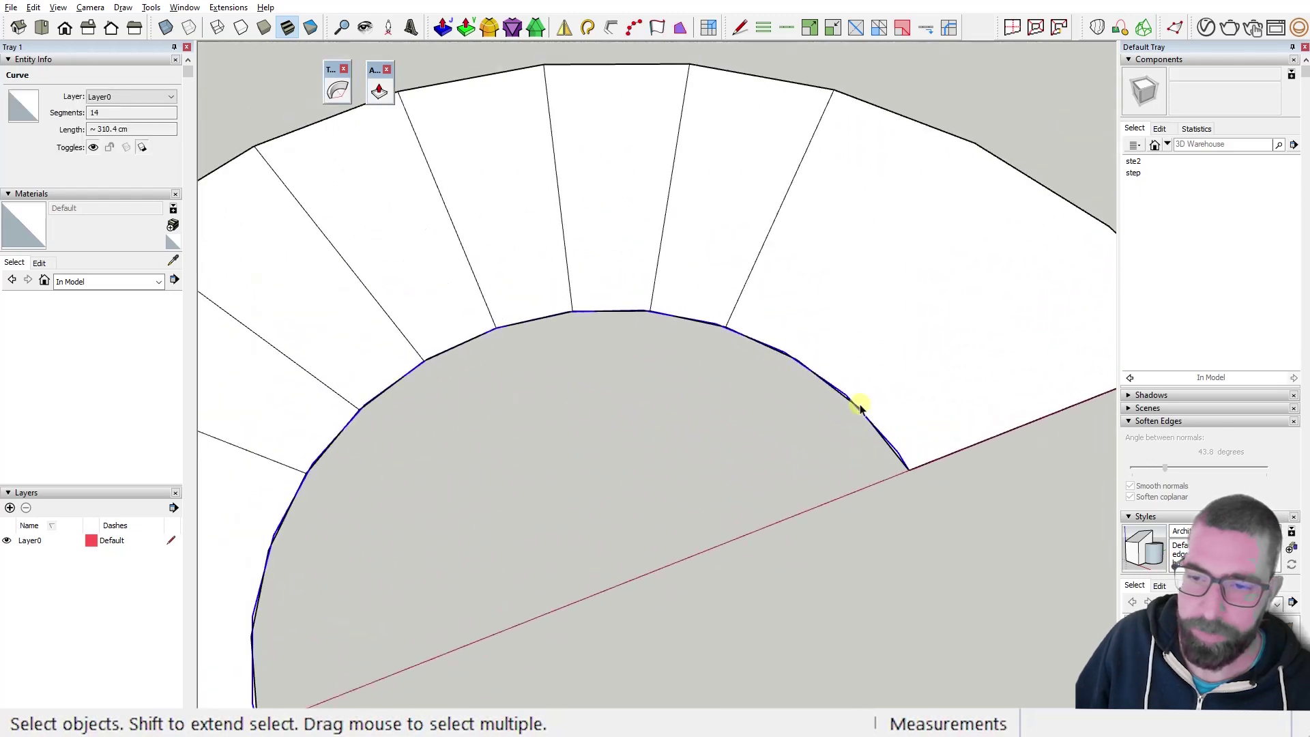
Erase the wedge plan group in front of the straight copy, keeping the separate inner semicircular curve.
click(893, 358)
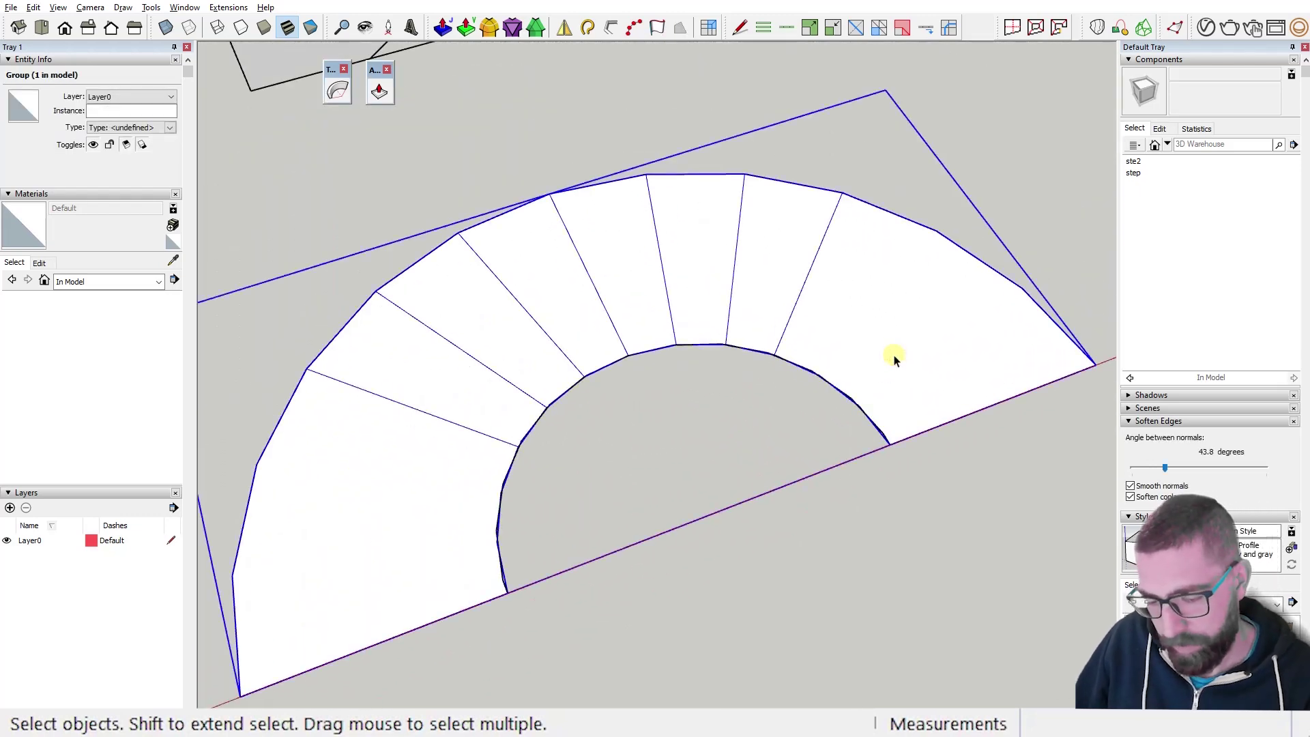
key(e)
click(956, 246)
scroll(883, 331, down, 2)
key(space)
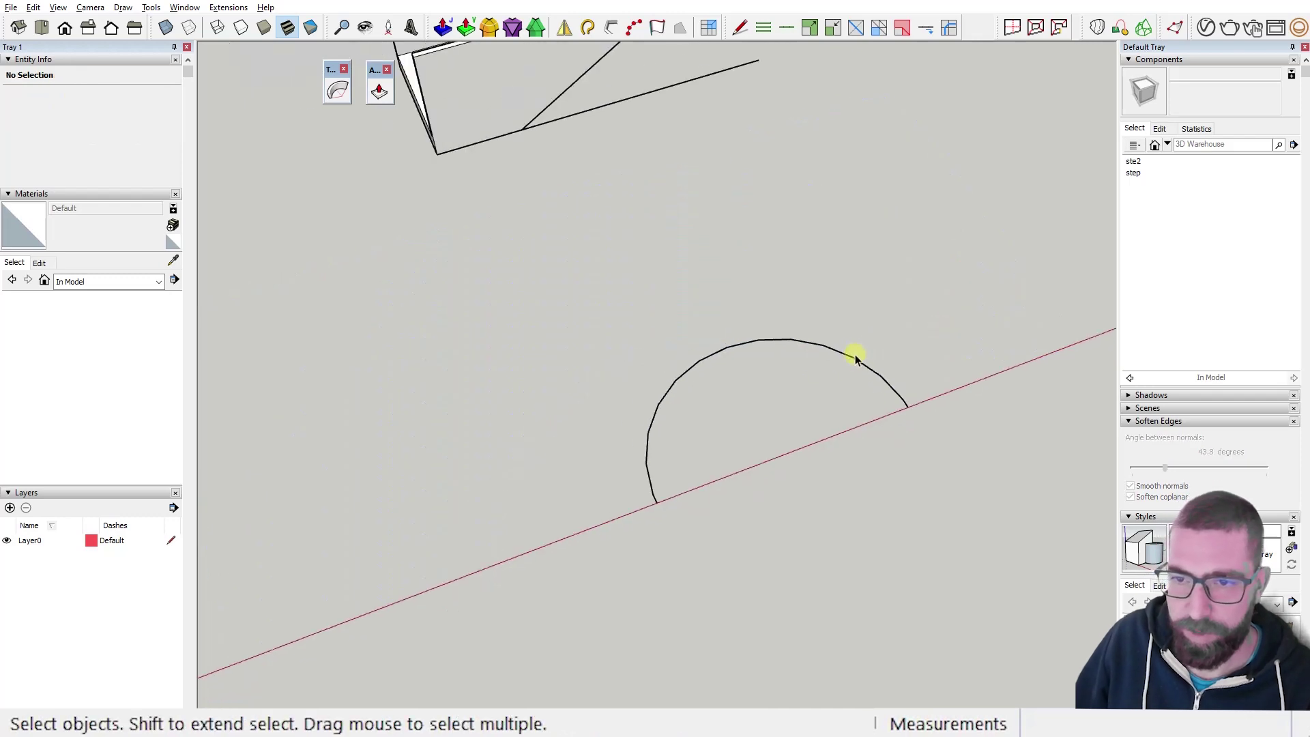
Compare the length of the remaining semicircular curve with the line along the base of the straight copy.
click(858, 360)
scroll(915, 380, down, 5)
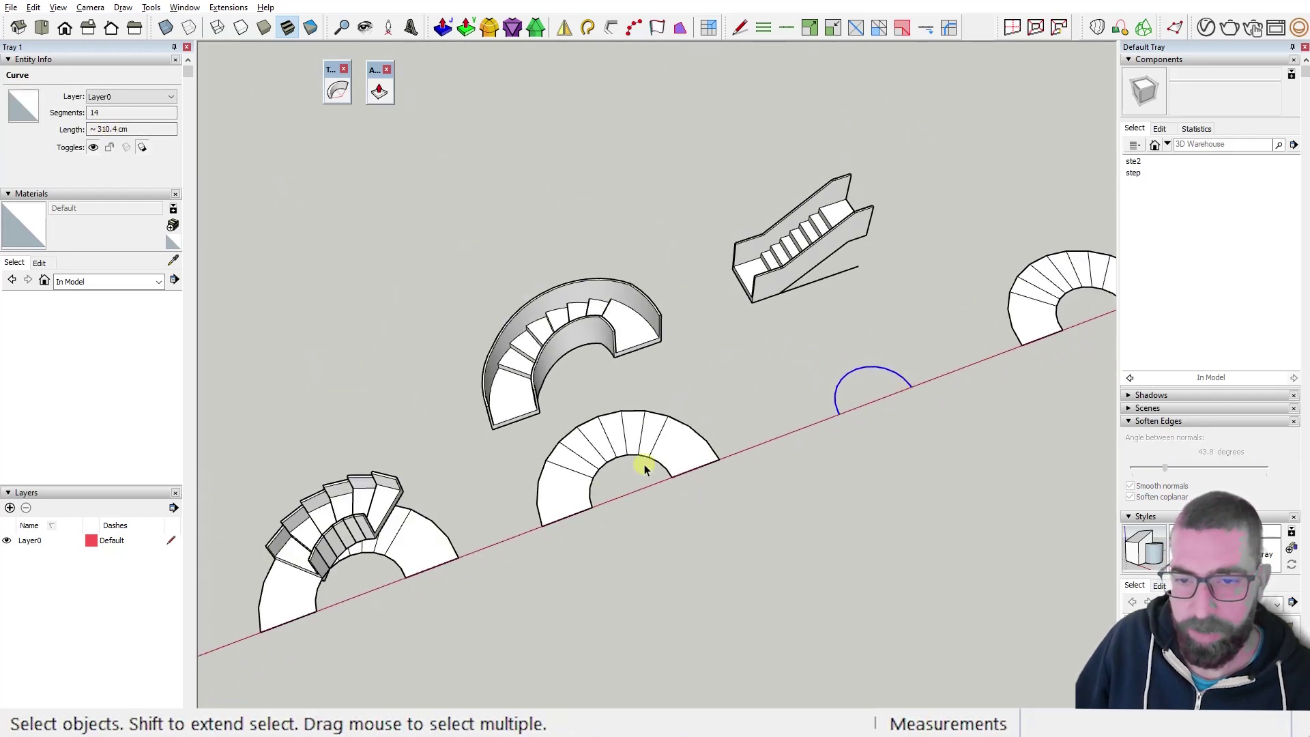
scroll(854, 325, up, 5)
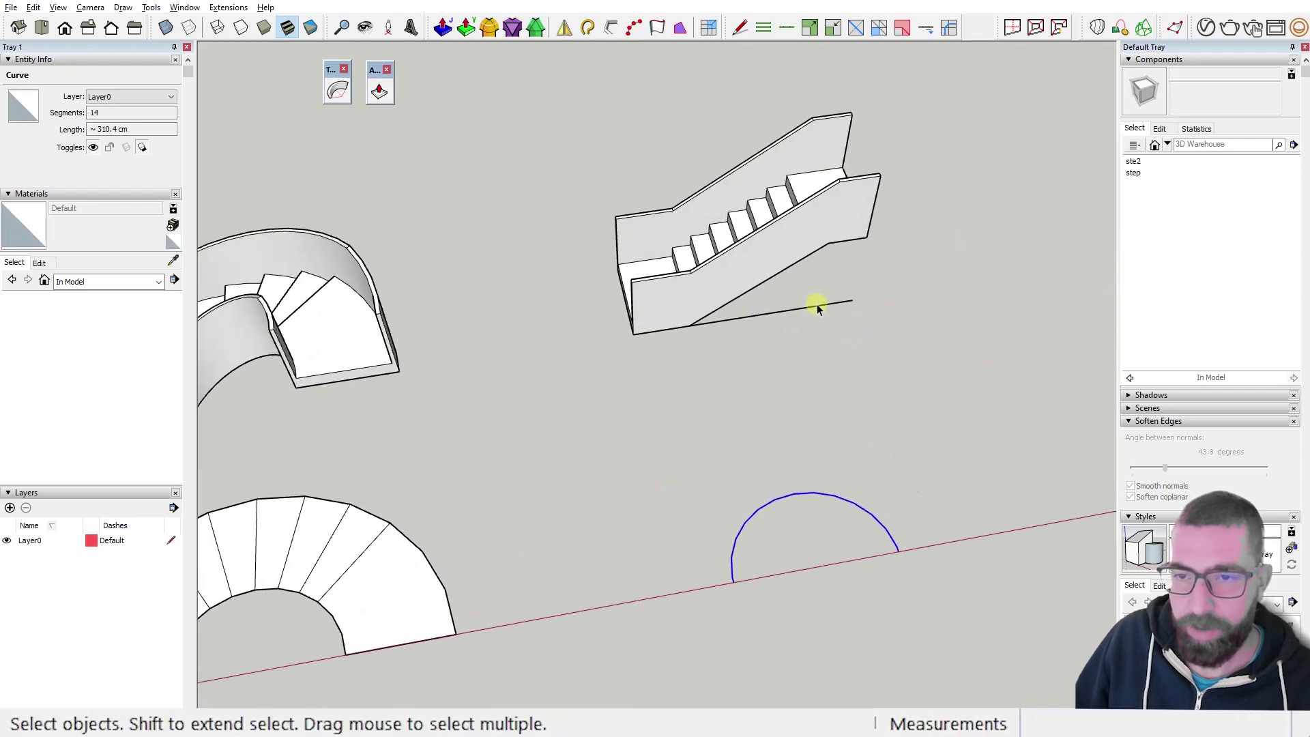
click(818, 307)
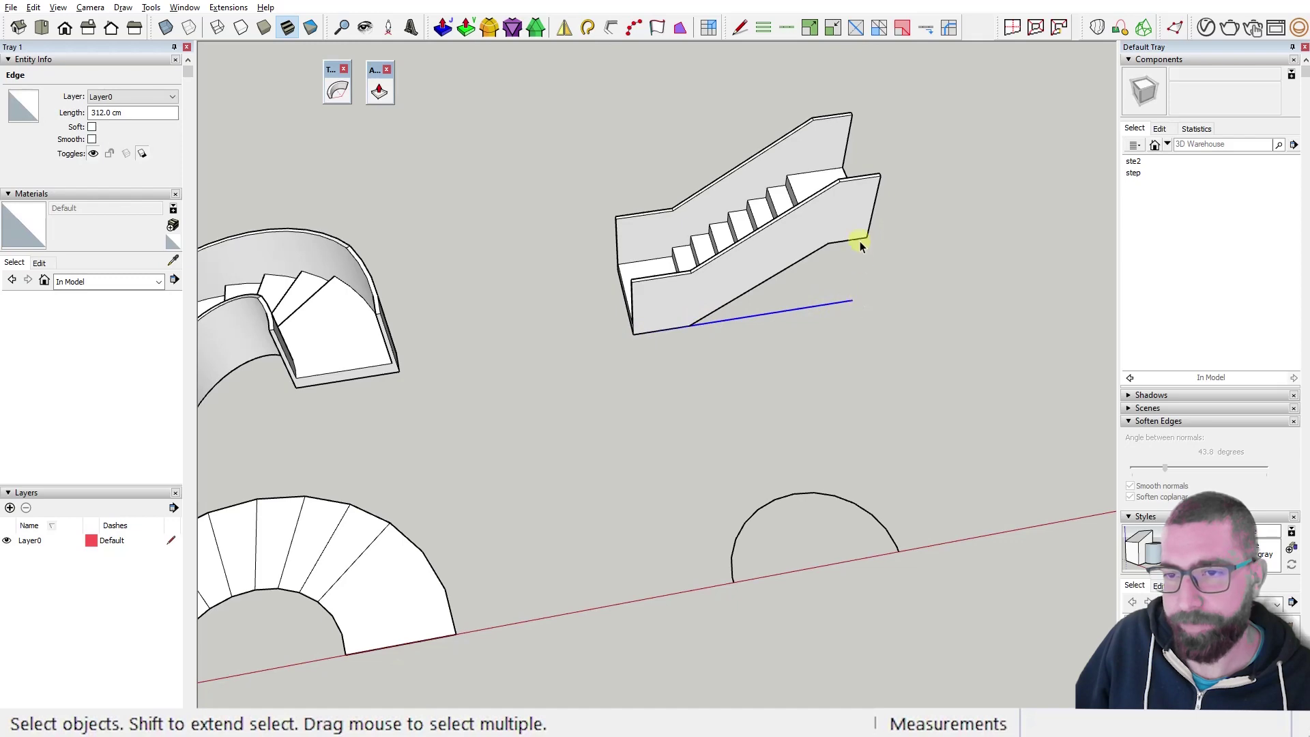
mouse_move(860, 240)
middle_down()
mouse_move(810, 222)
mouse_move(882, 250)
middle_up()
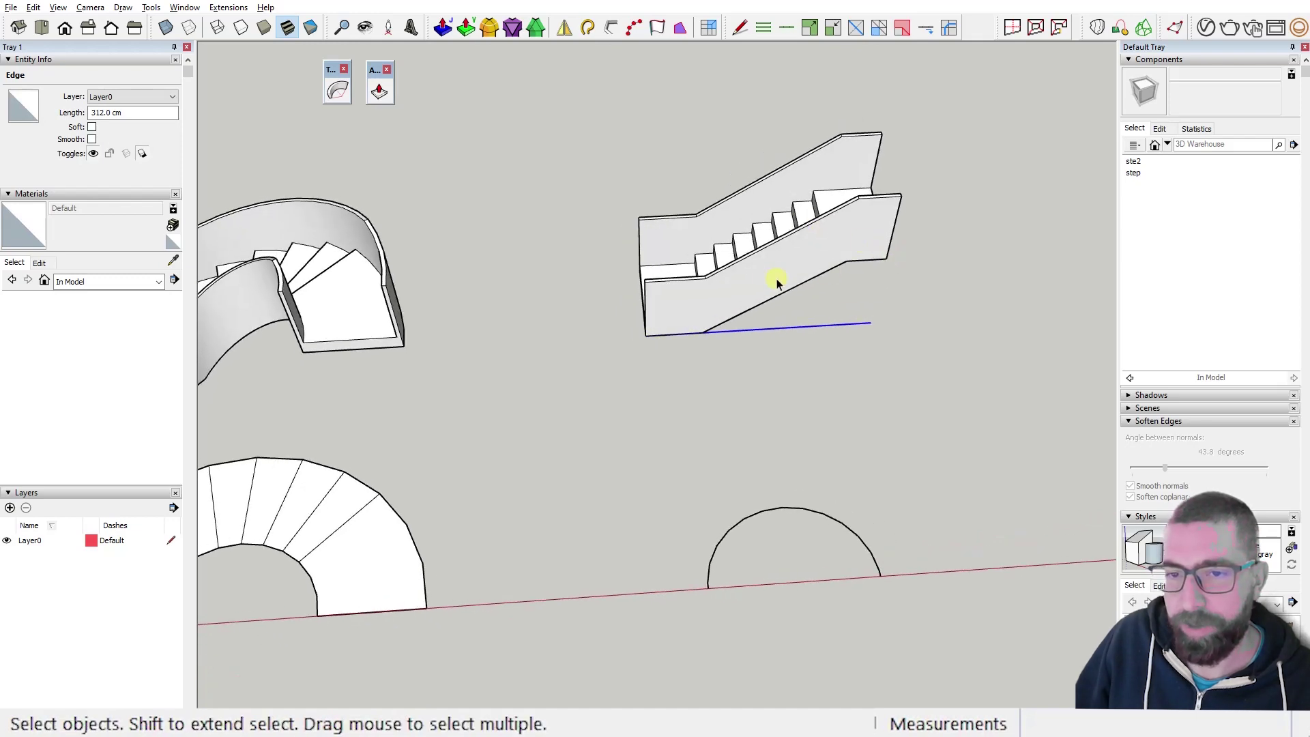
middle_drag(657, 281, 810, 207)
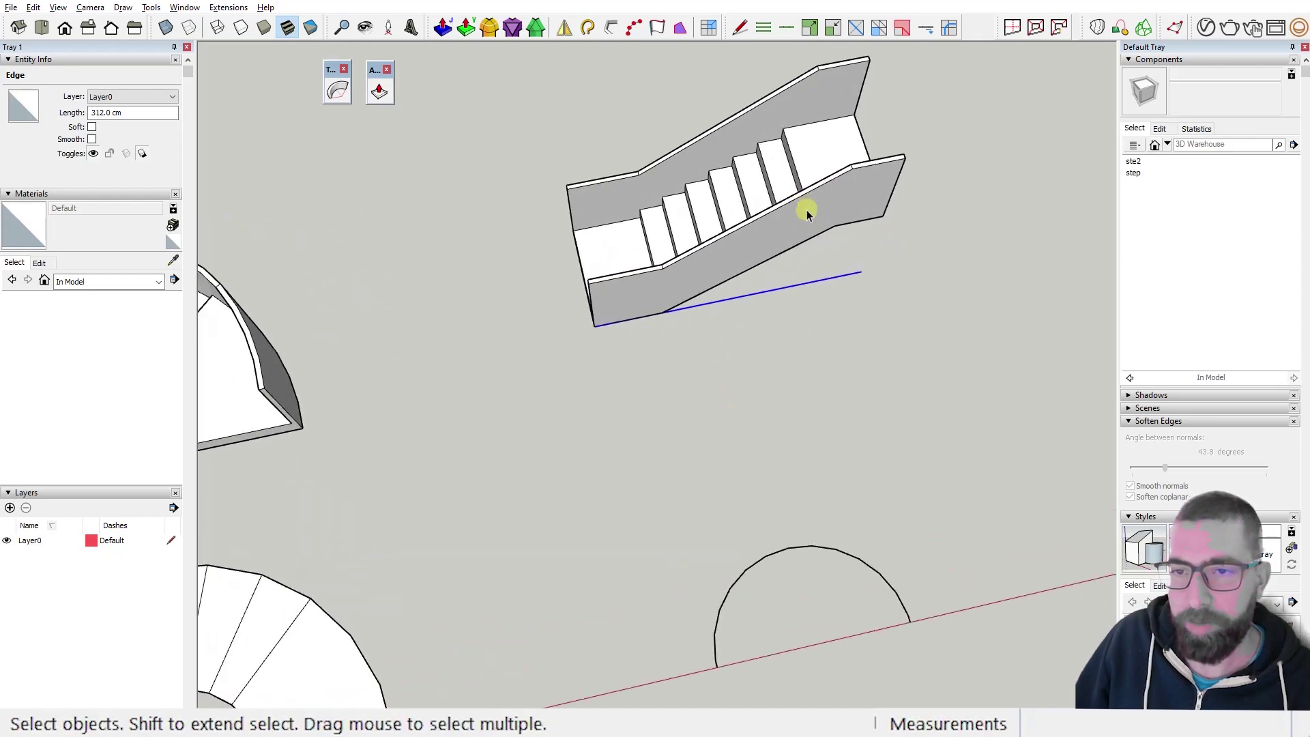
Run Shape Bender on the straight flight copy, using the line along its base as reference and the semicircular curve as the bending path.
click(809, 215)
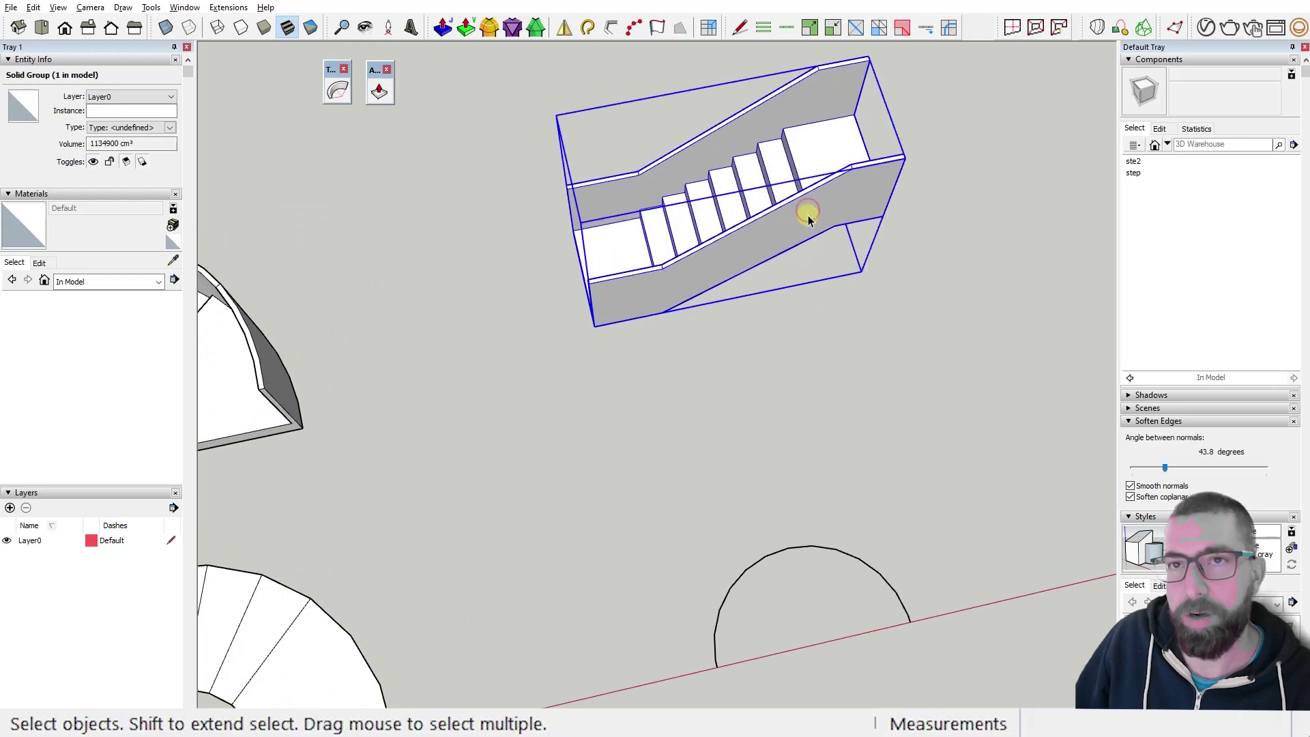
middle_drag(807, 213, 716, 256)
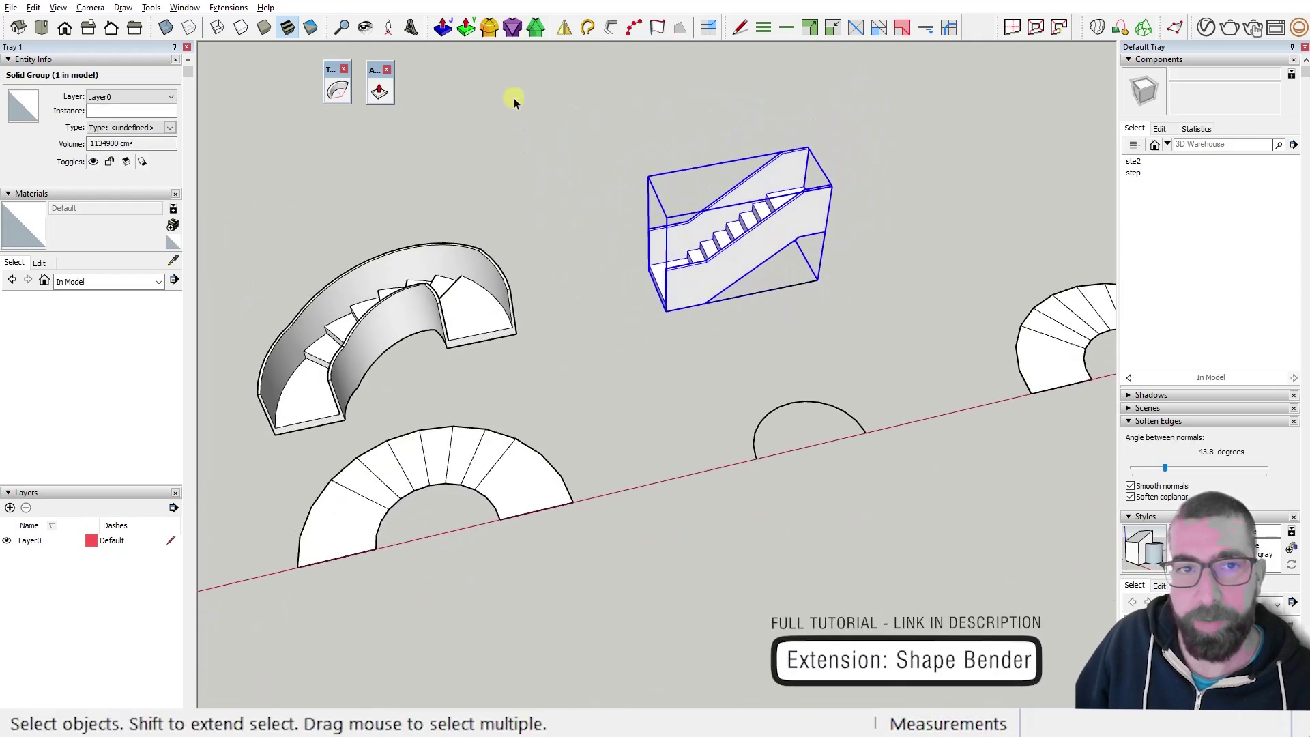
click(229, 8)
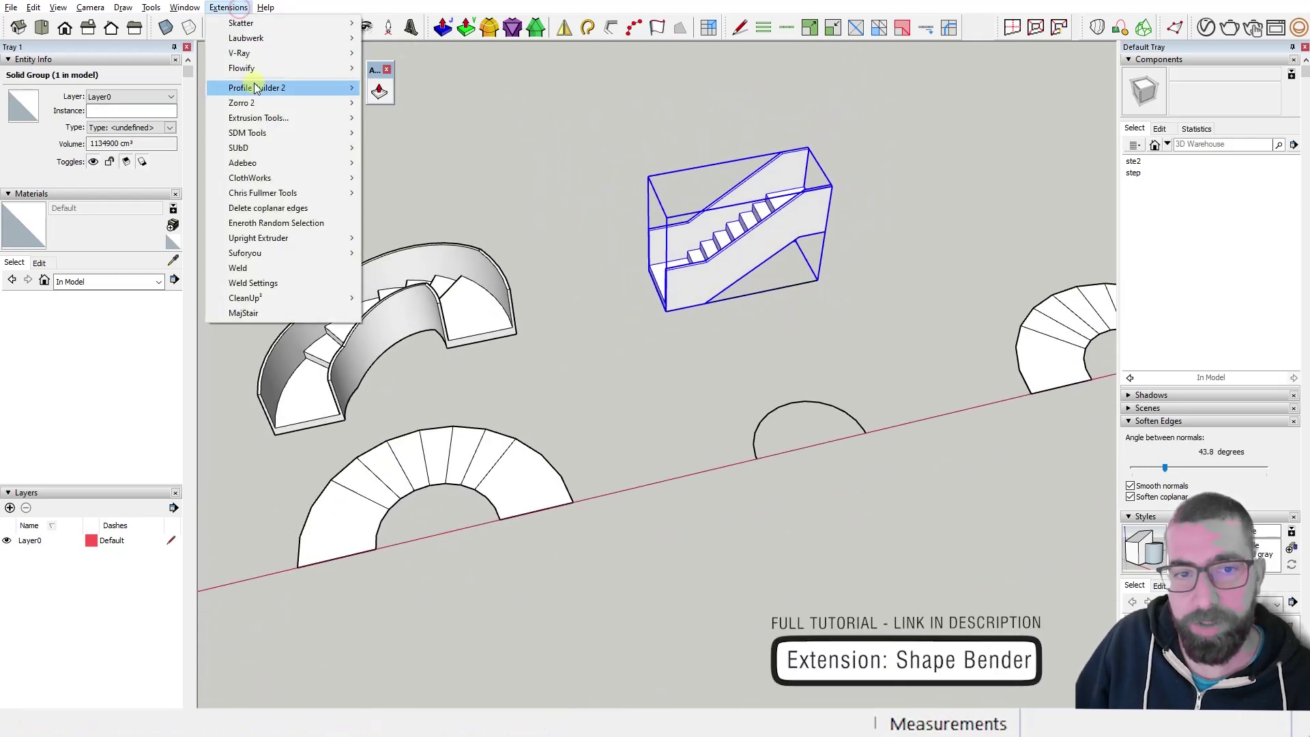
mouse_move(288, 196)
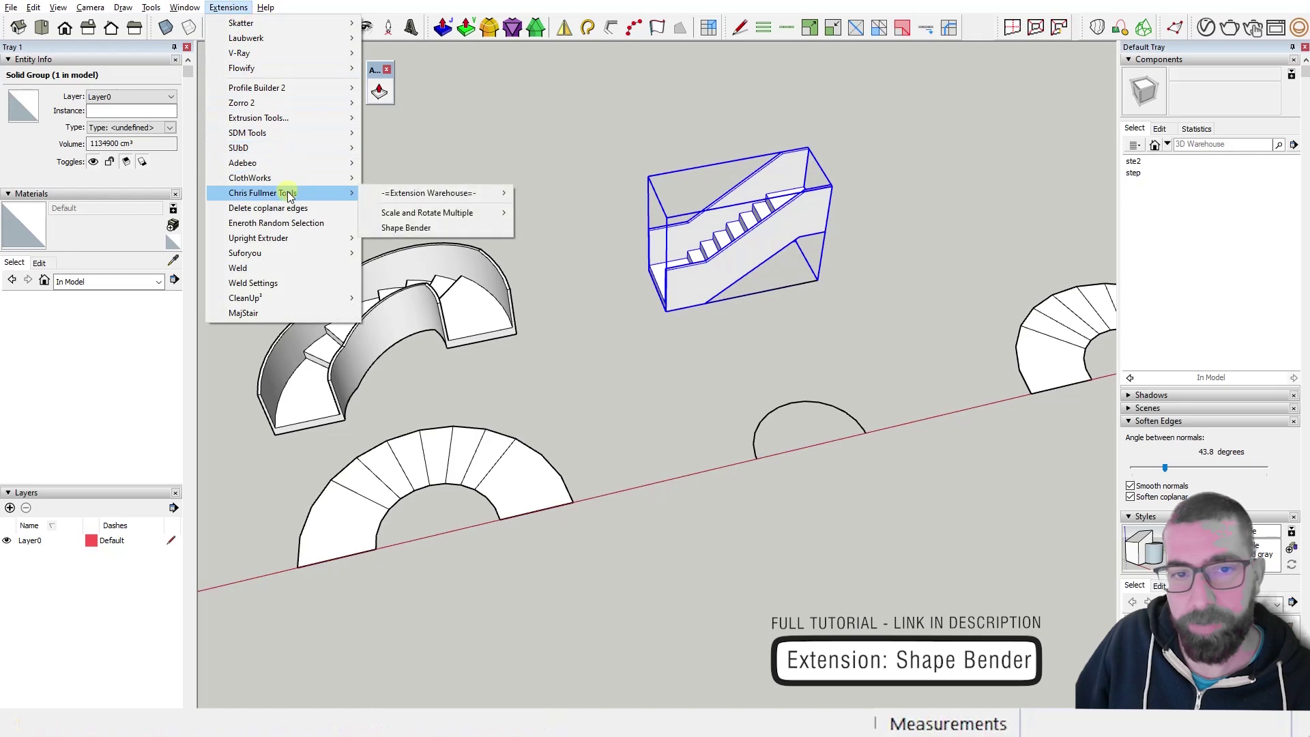
click(434, 230)
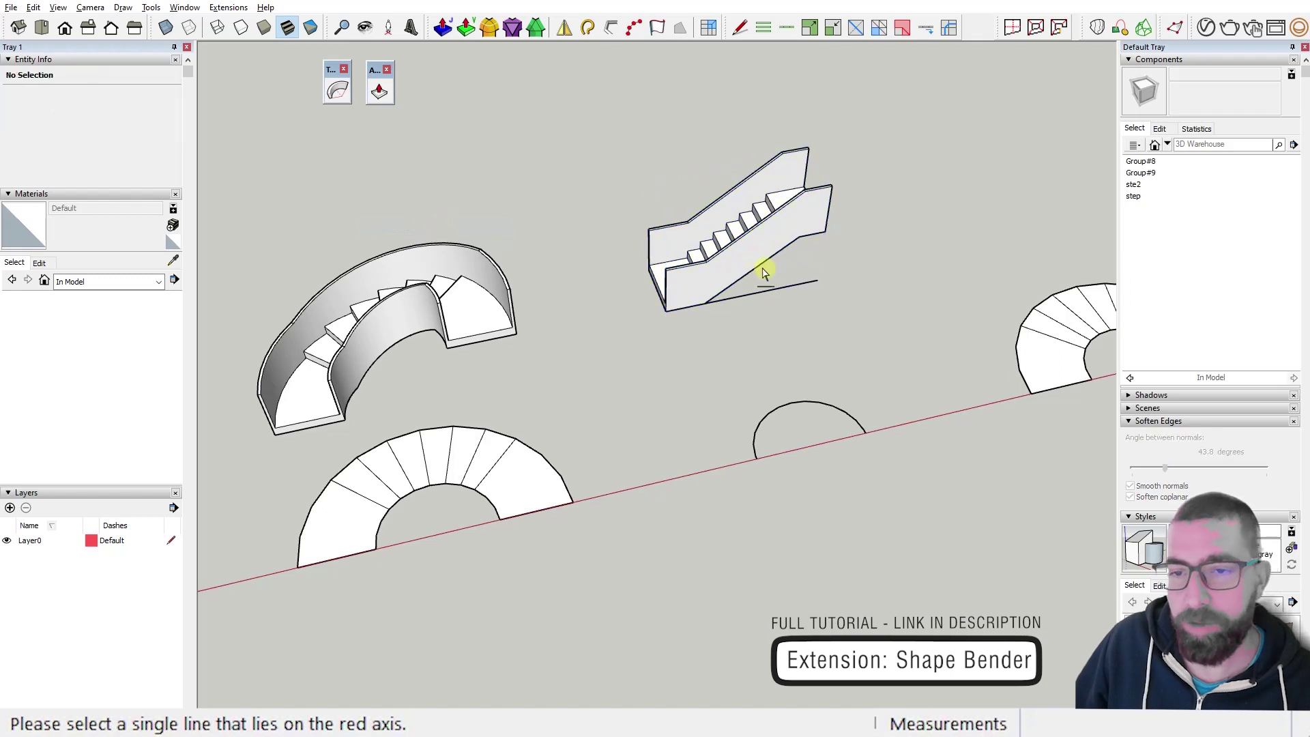
click(784, 292)
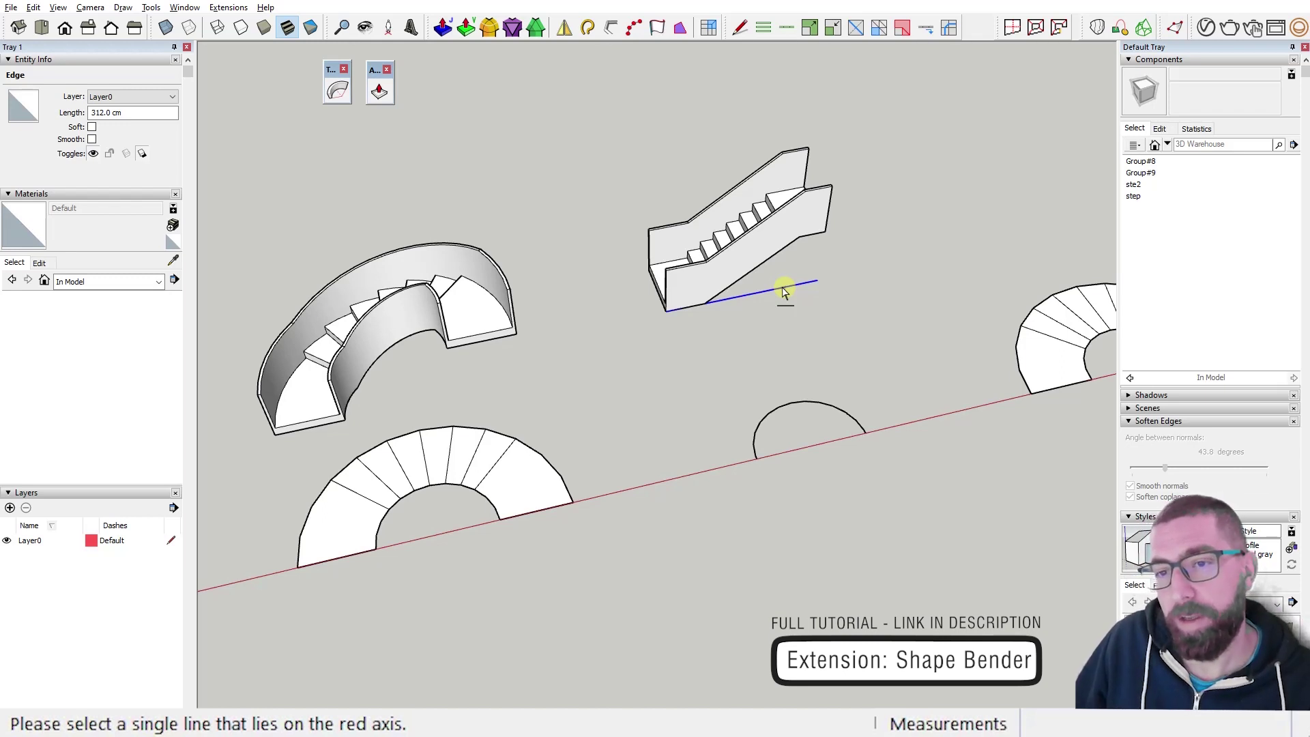
click(784, 292)
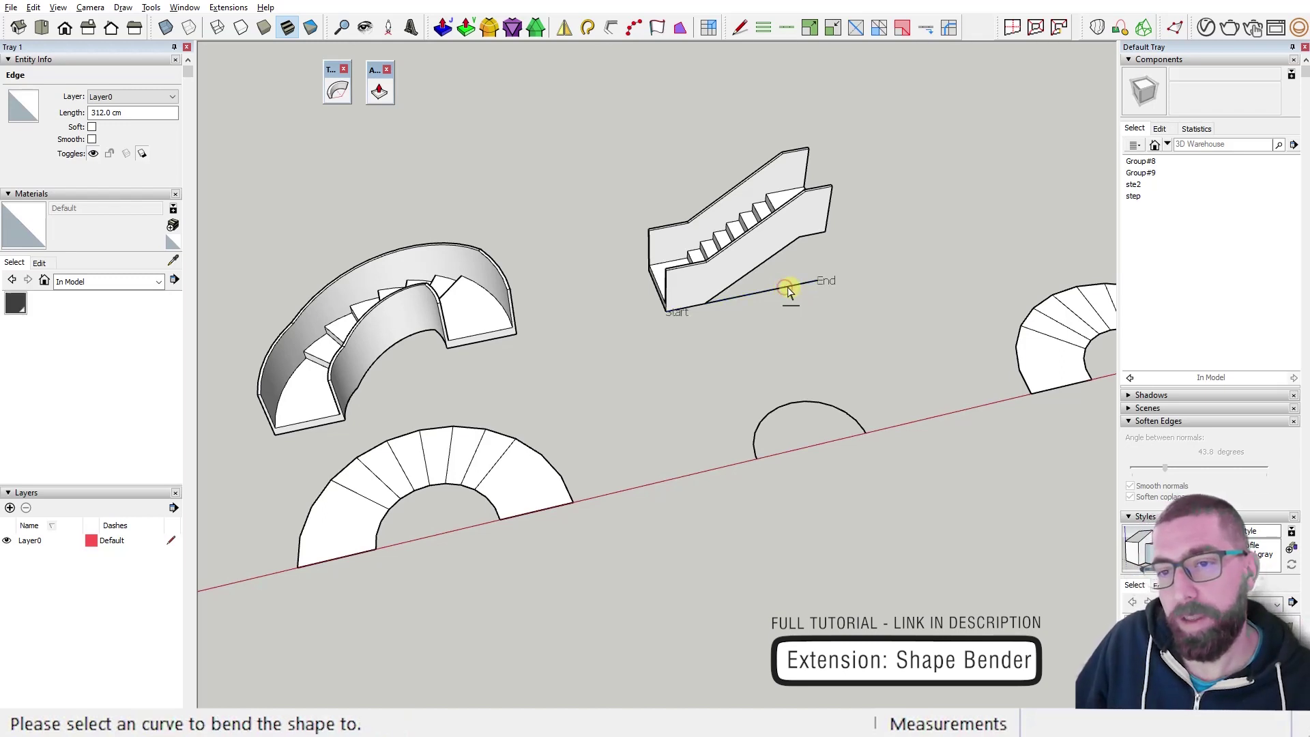
click(831, 410)
scroll(829, 437, up, 4)
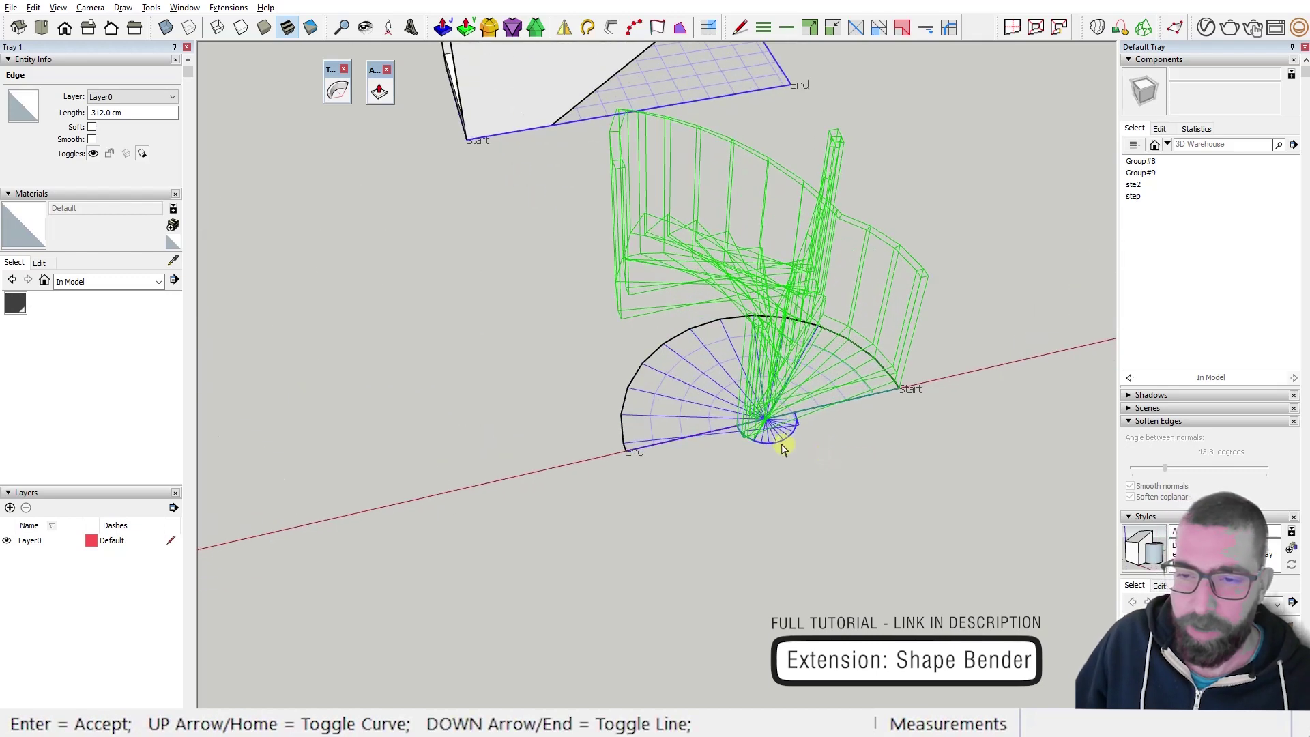
scroll(828, 477, down, 3)
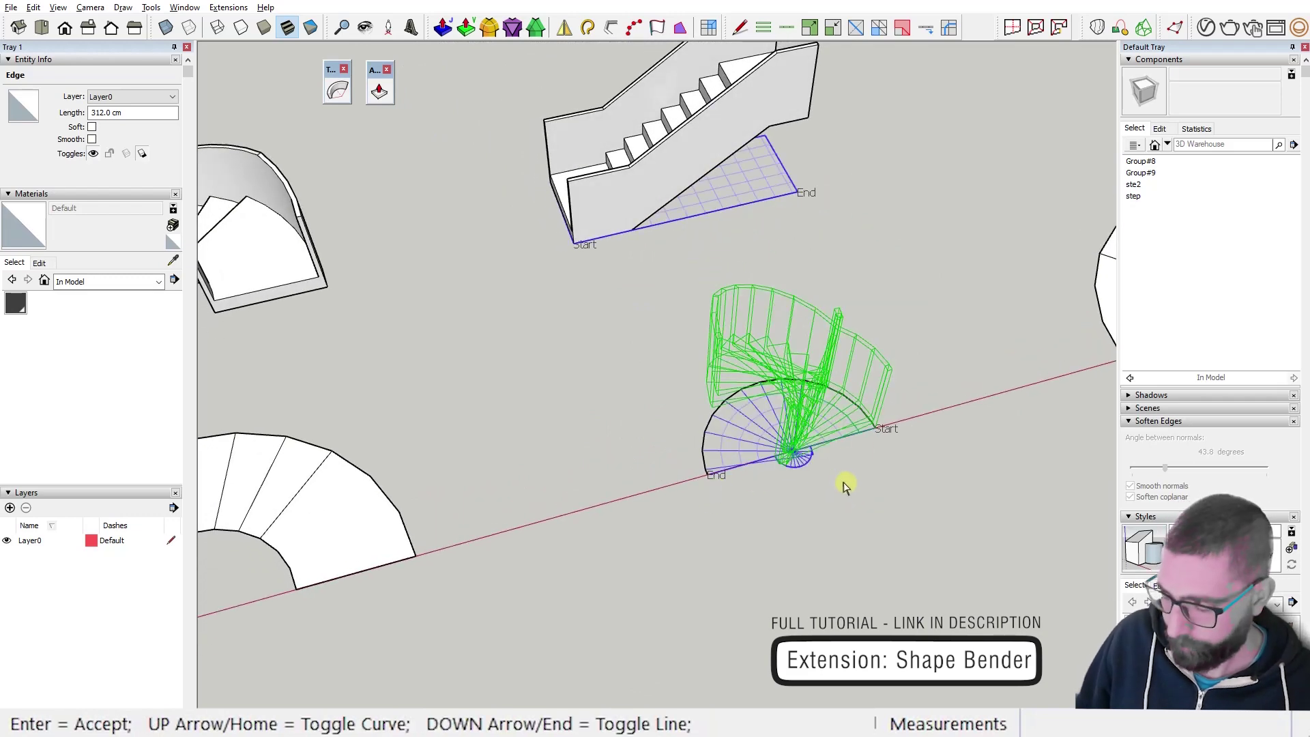
Toggle the curve direction so the bend starts at the curve's end nearest the True Bend staircase, and accept the Shape Bender result.
key(Up)
key(Up)
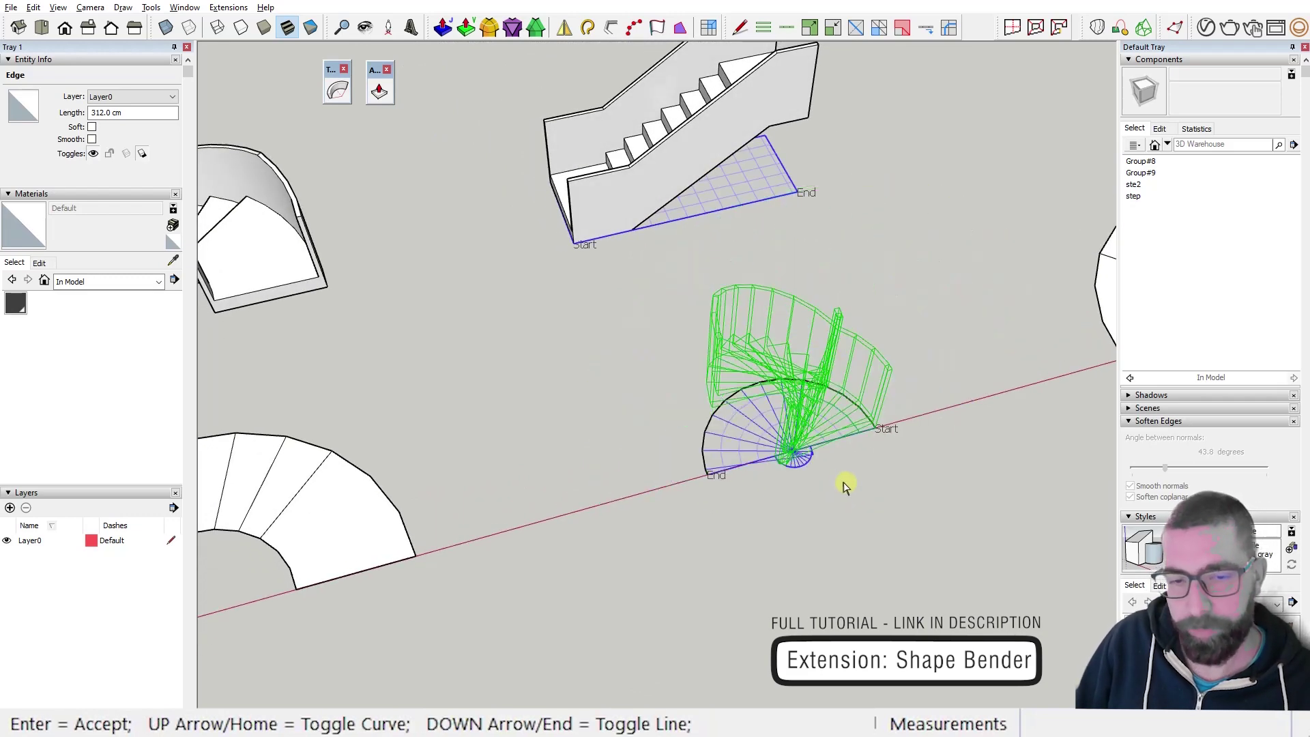
key(Up)
key(Up)
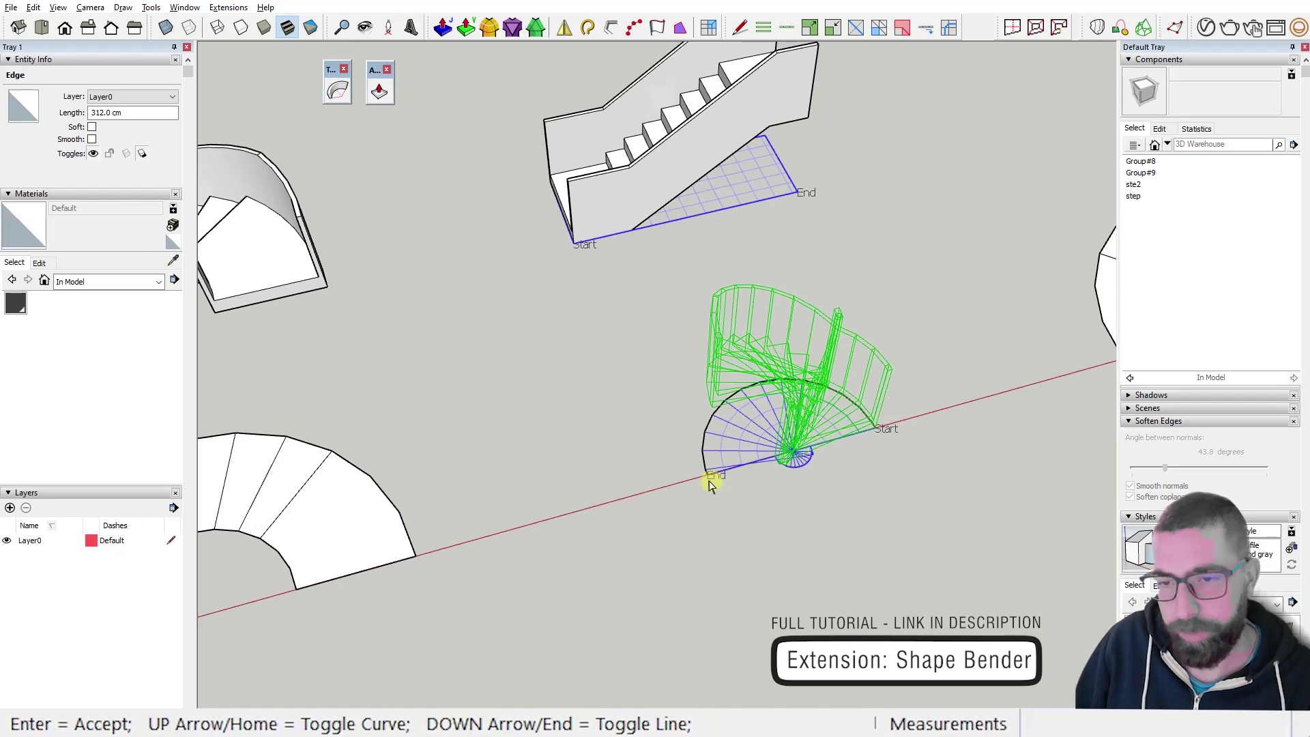
key(Up)
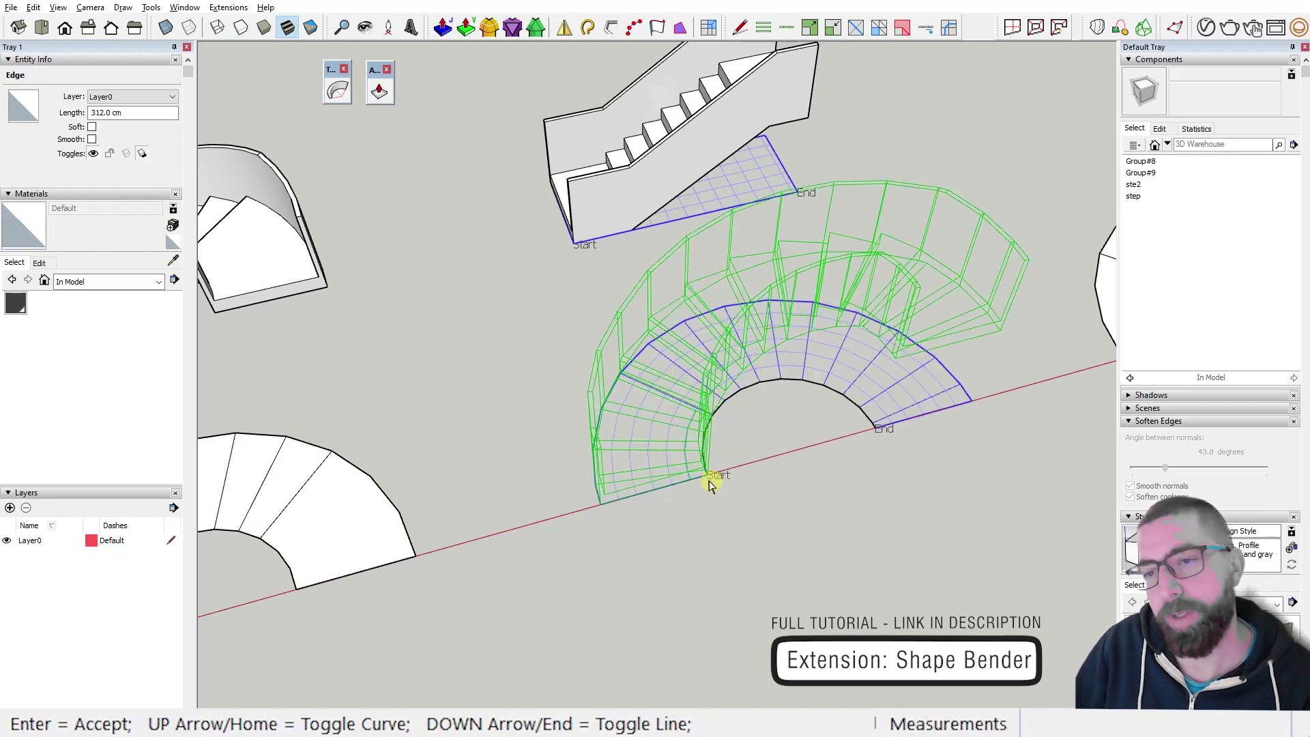
key(Return)
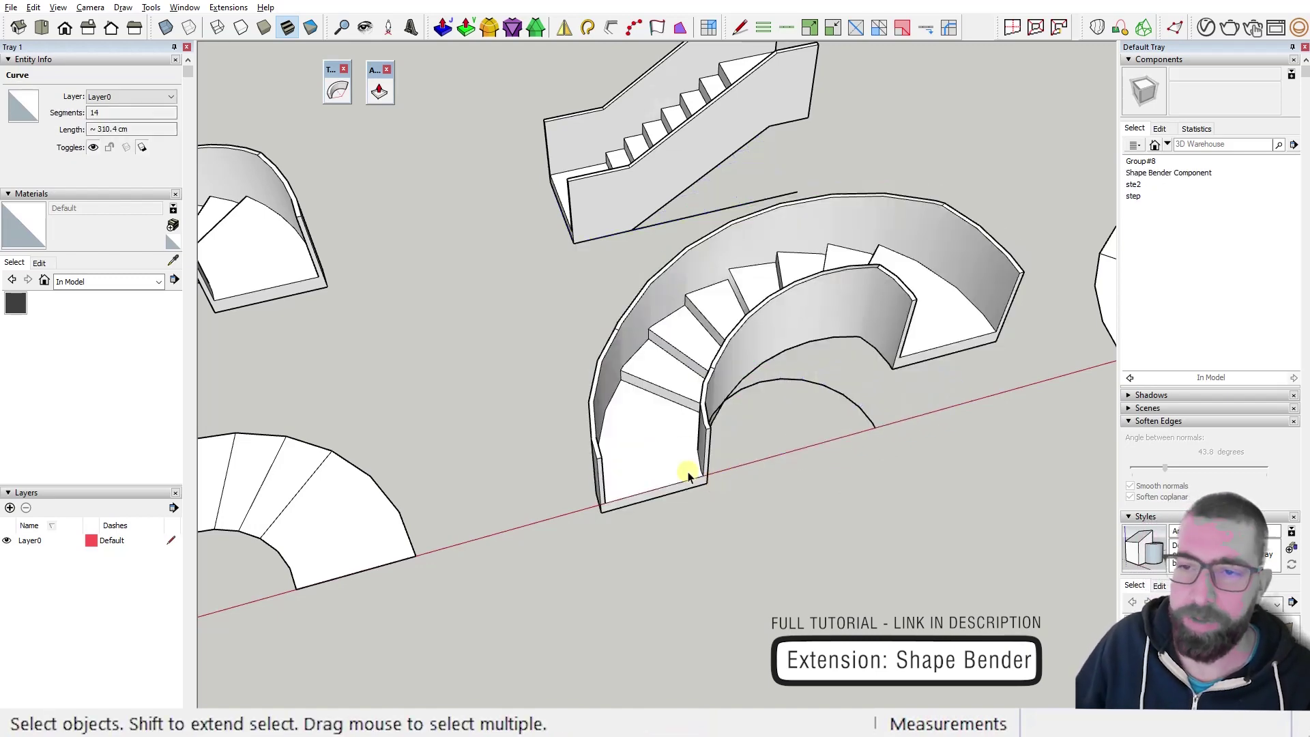
Move the True Bend staircase onto the wedge plan in front of it, matching its lower inner corner to the plan's inner corner.
scroll(689, 465, down, 4)
middle_drag(695, 431, 617, 362)
click(441, 331)
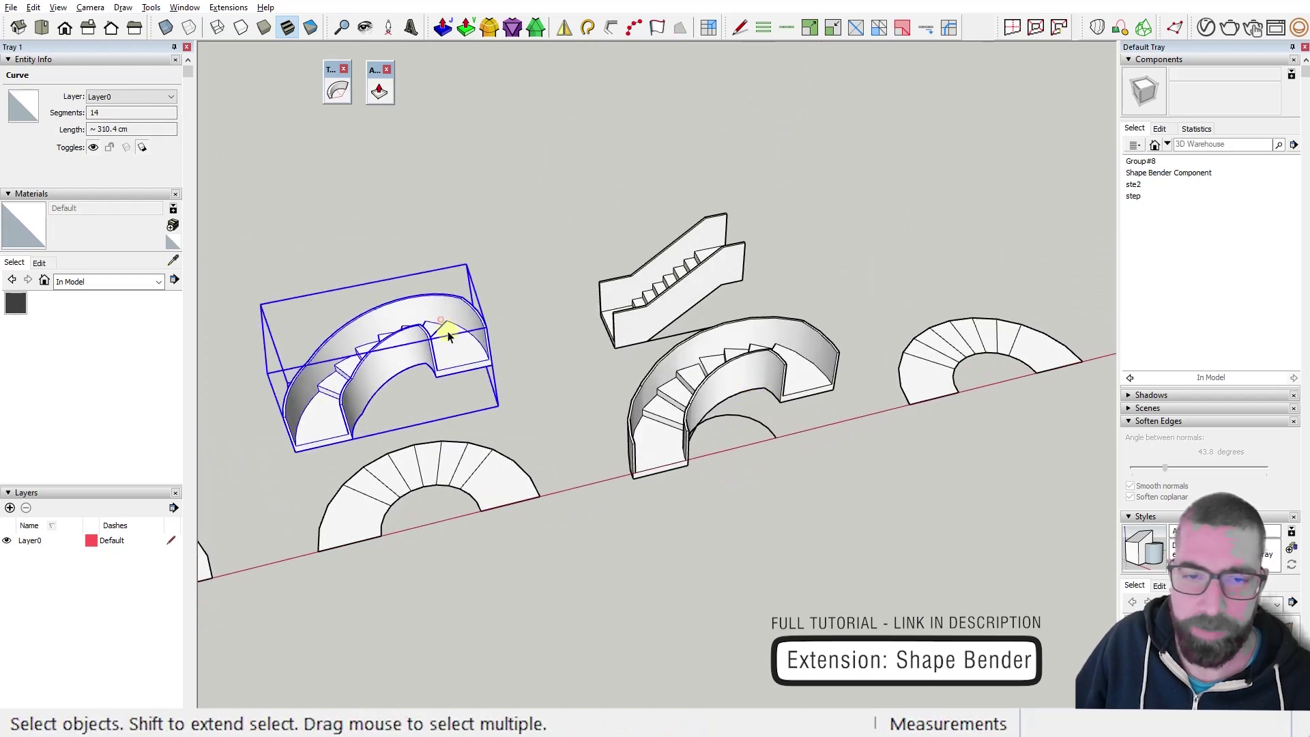
scroll(457, 353, up, 2)
scroll(457, 352, up, 1)
key(m)
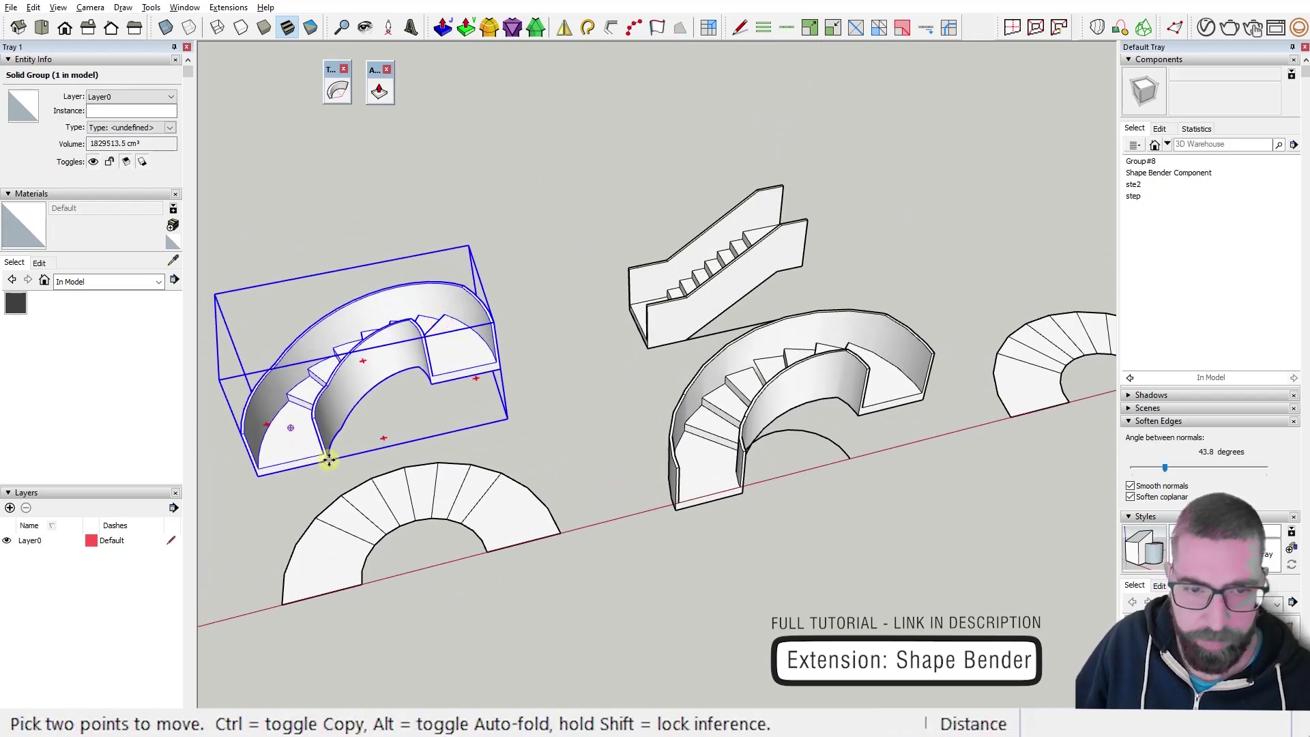
click(328, 462)
click(362, 582)
Compare the placed True Bend staircase with the Shape Bender staircase, from above and at an angle.
mouse_move(362, 582)
middle_down()
mouse_move(444, 544)
mouse_move(365, 581)
middle_up()
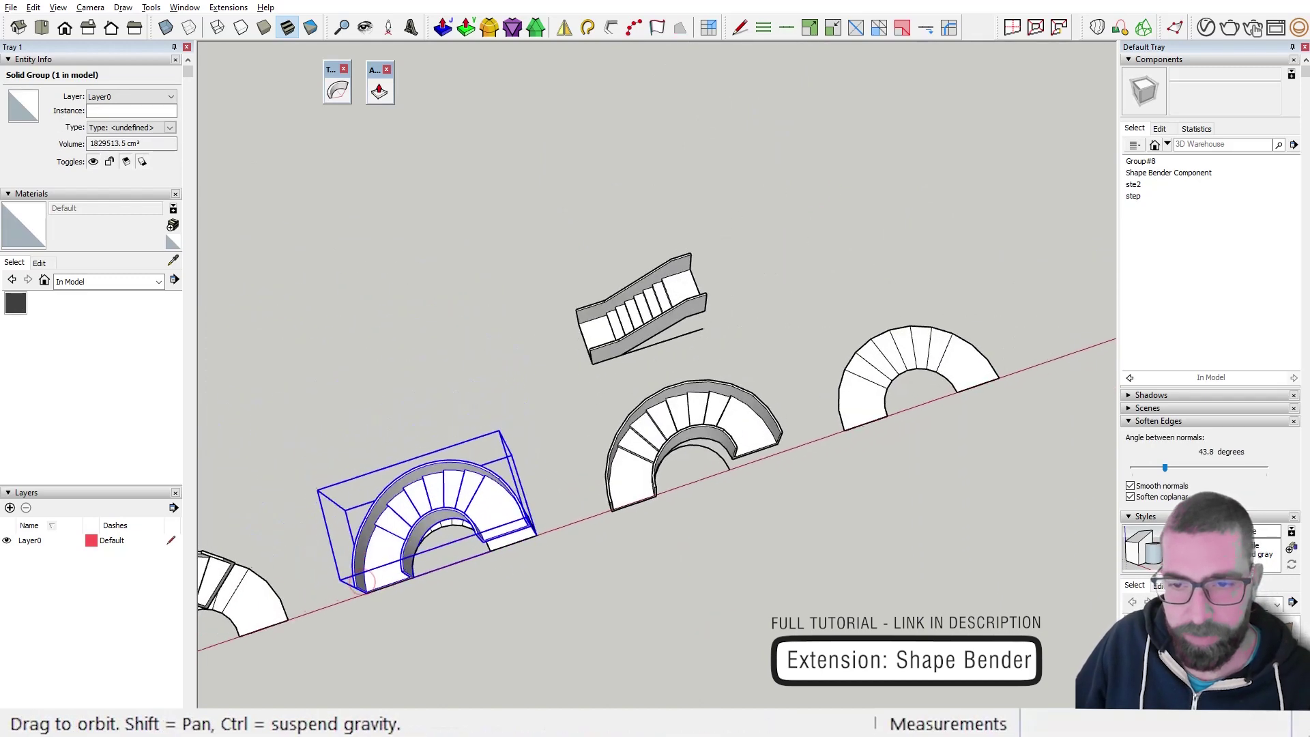
scroll(701, 526, up, 5)
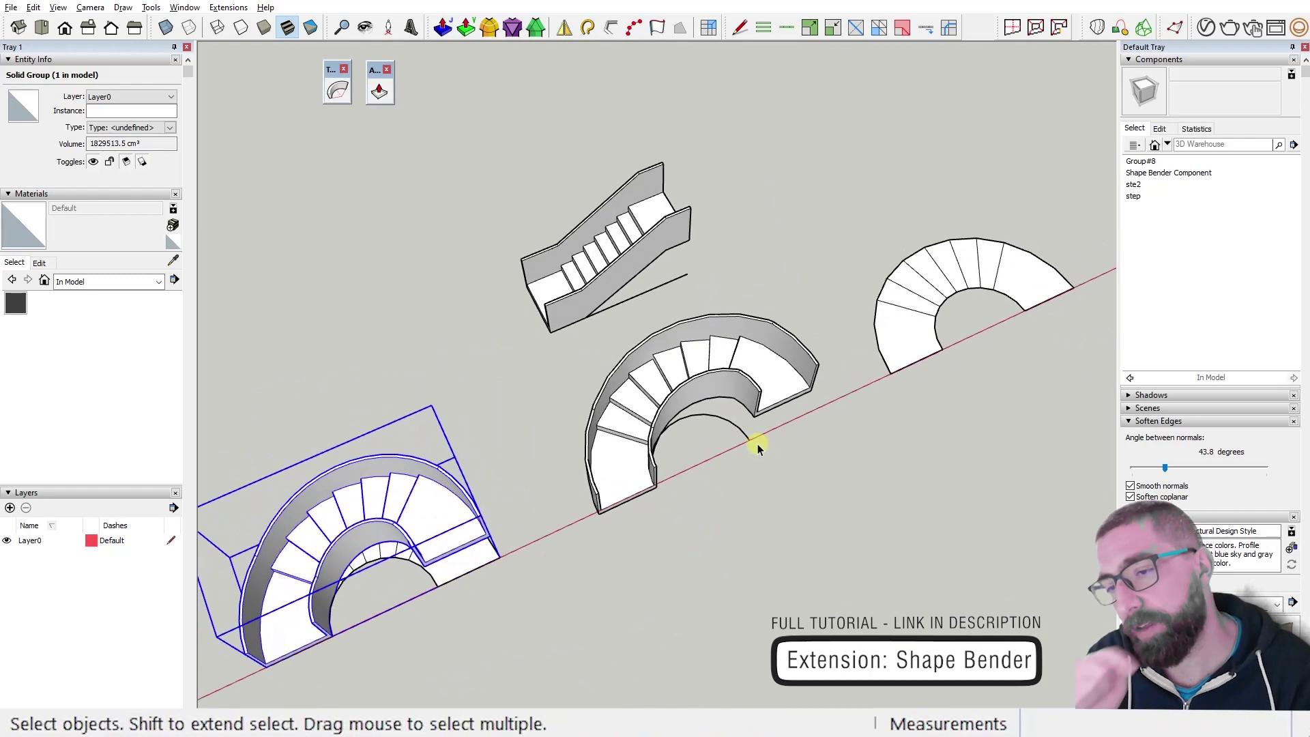
scroll(765, 431, down, 3)
middle_drag(761, 430, 628, 389)
scroll(702, 412, up, 4)
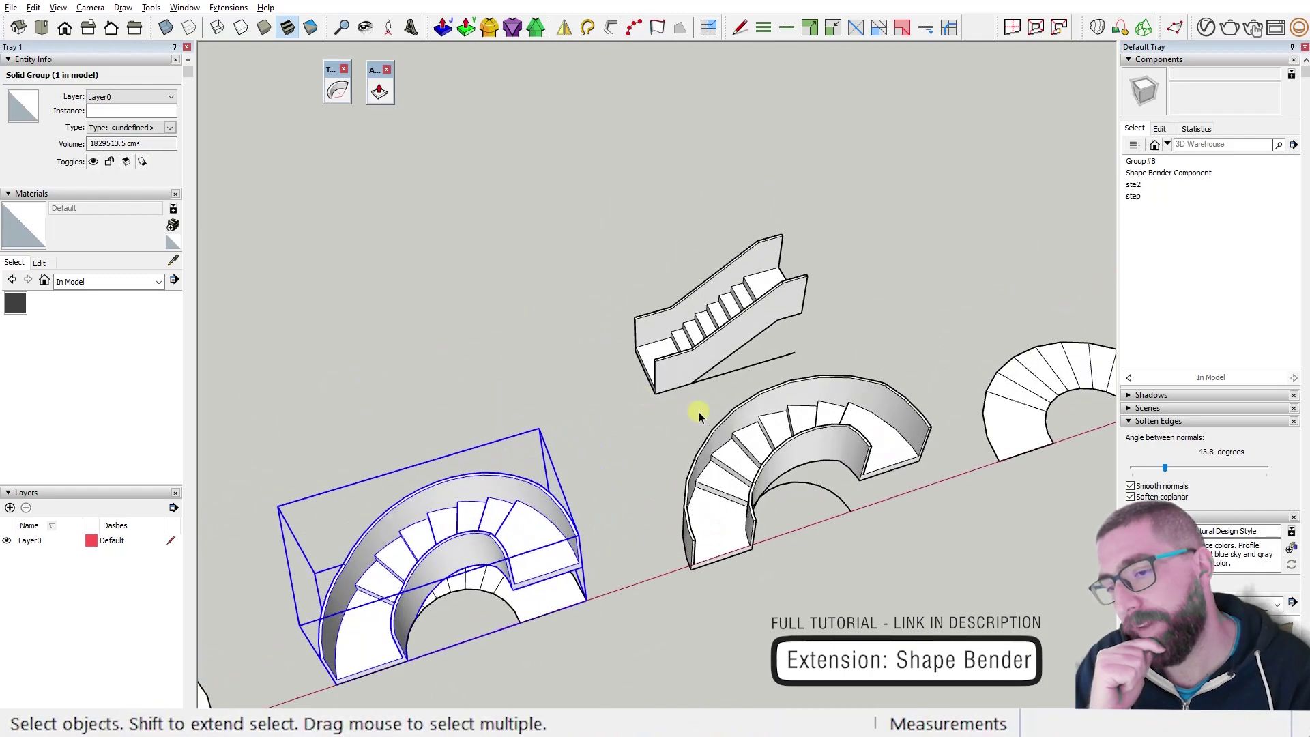
middle_drag(703, 412, 696, 386)
scroll(698, 368, up, 1)
scroll(696, 387, up, 2)
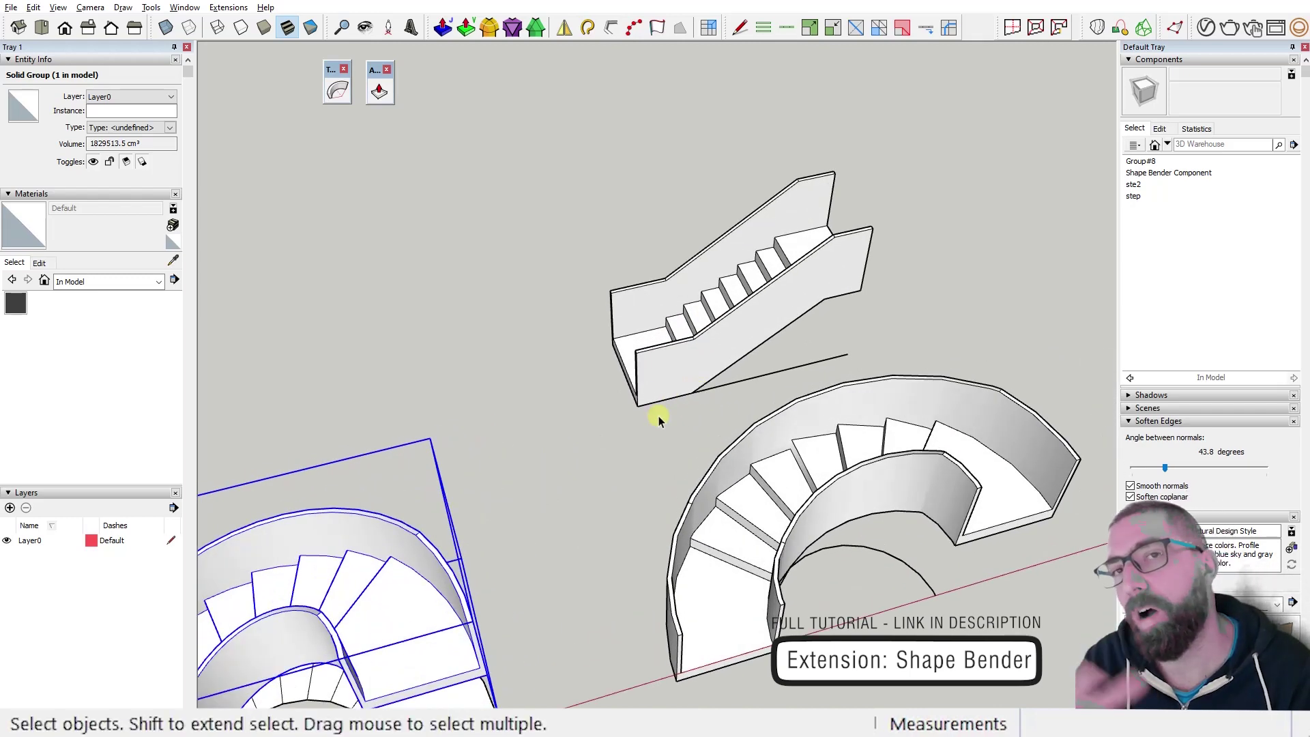
Erase the Shape Bender staircase and scale the remaining semicircular curve up uniformly by about 1.36.
click(892, 450)
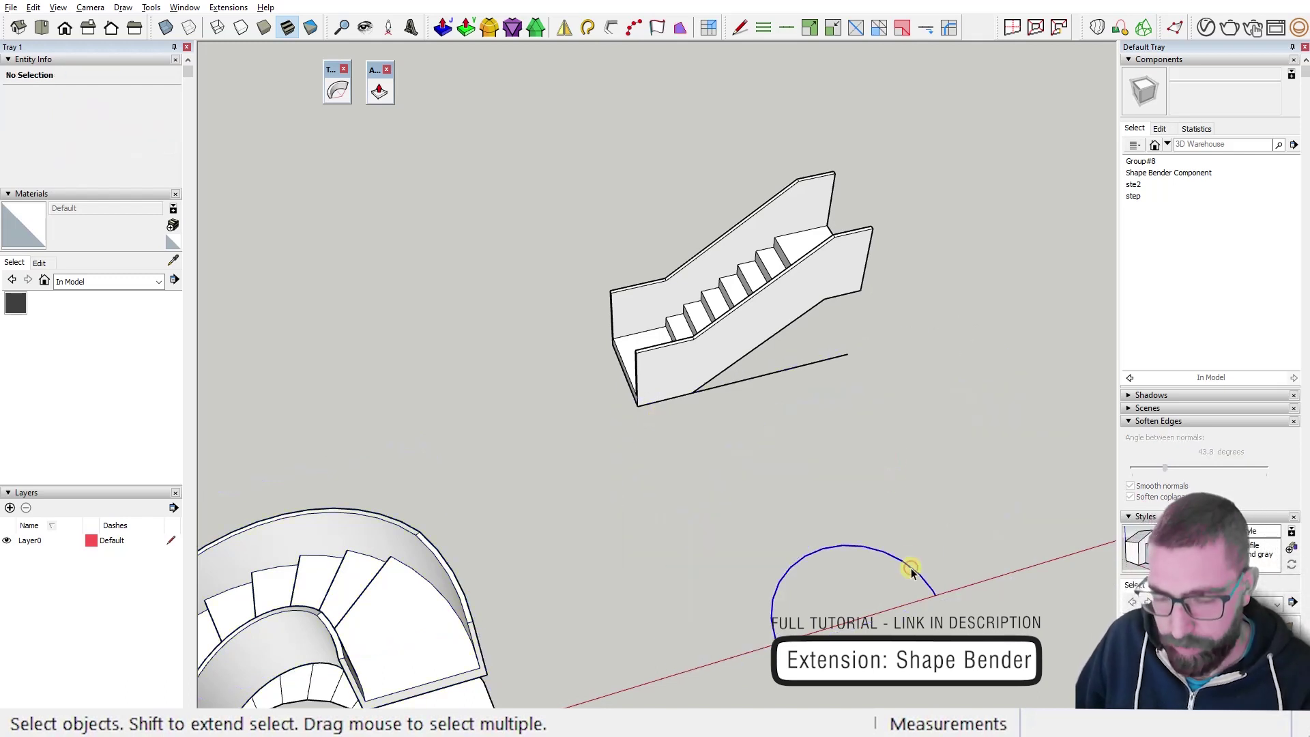
click(912, 571)
key(s)
drag(922, 542, 935, 487)
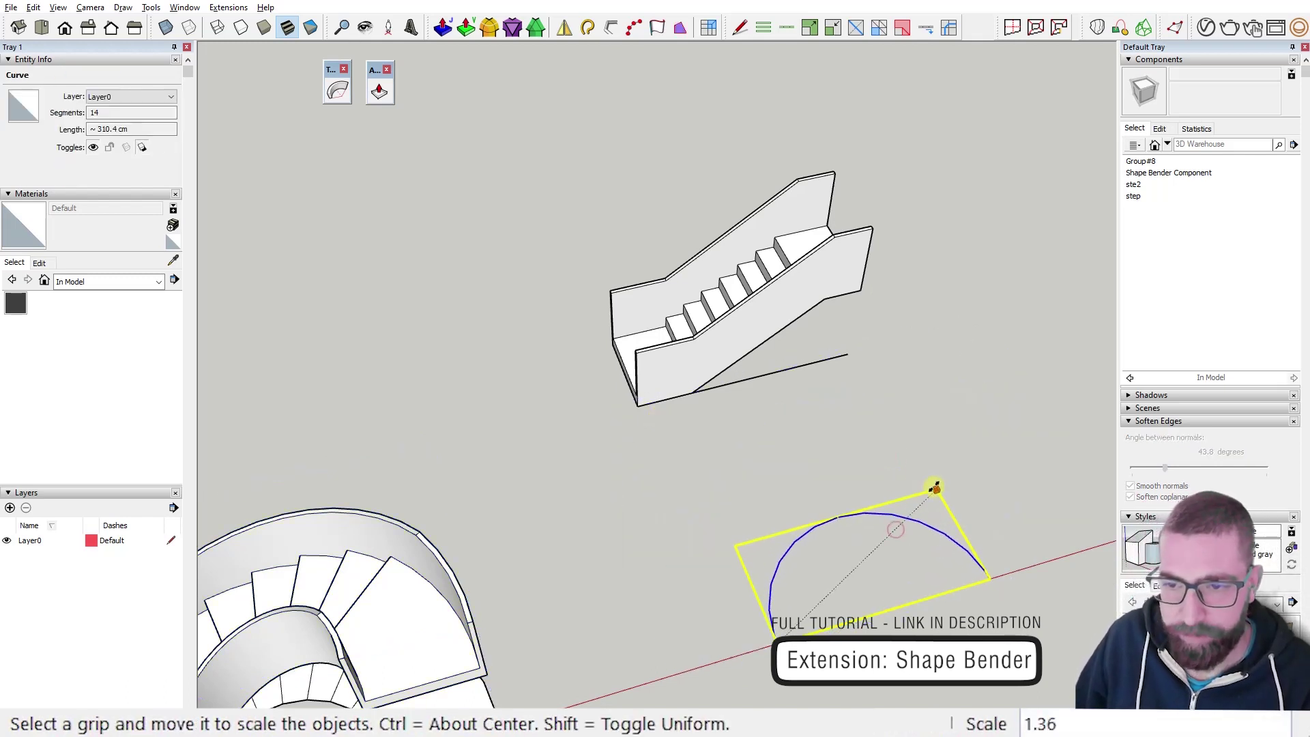
key(space)
Run Shape Bender on the straight flight copy with its base line and the enlarged curve, toggle the curve direction, and accept the bend.
click(804, 284)
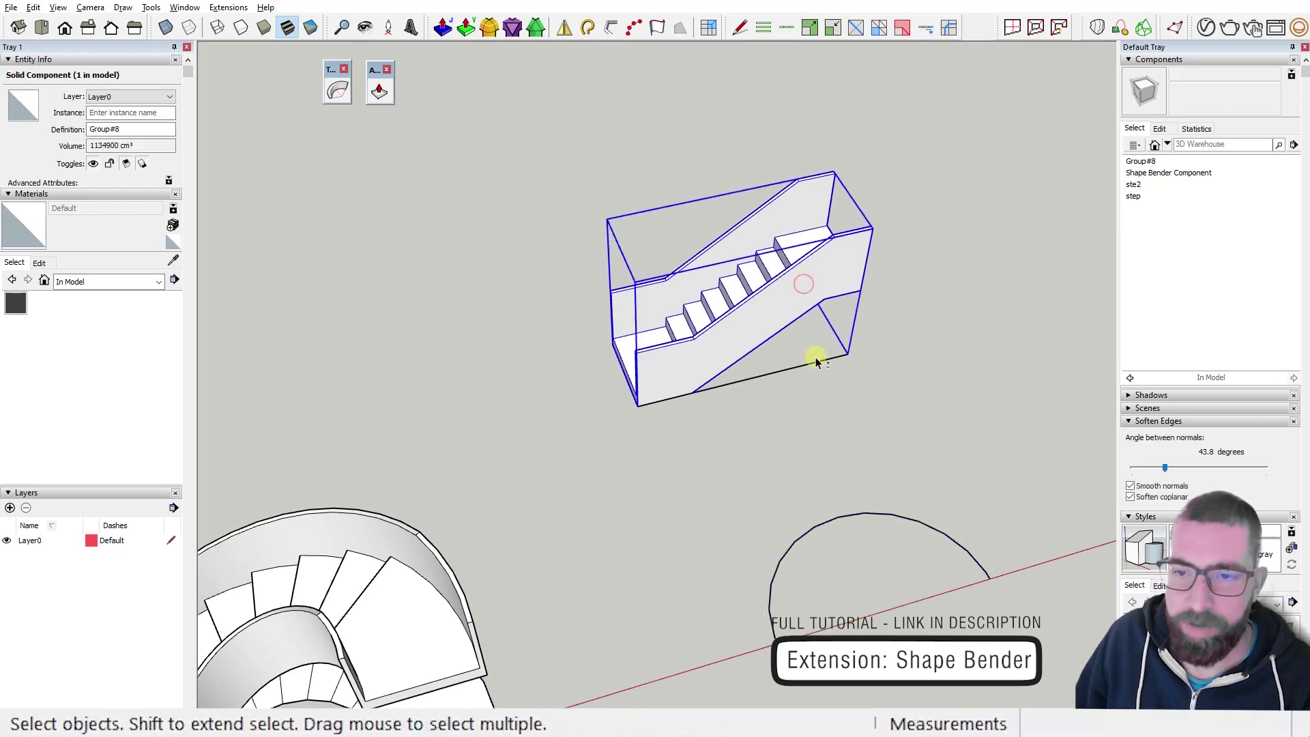
click(228, 7)
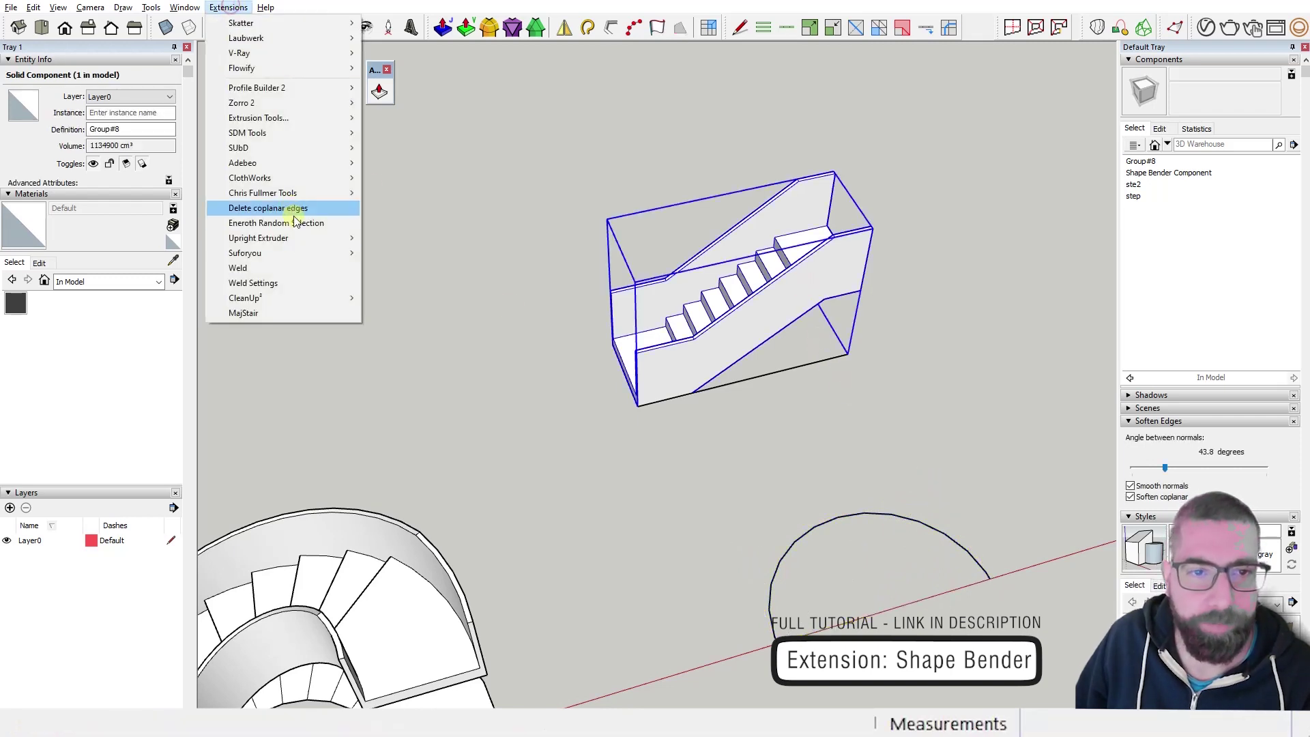
mouse_move(301, 193)
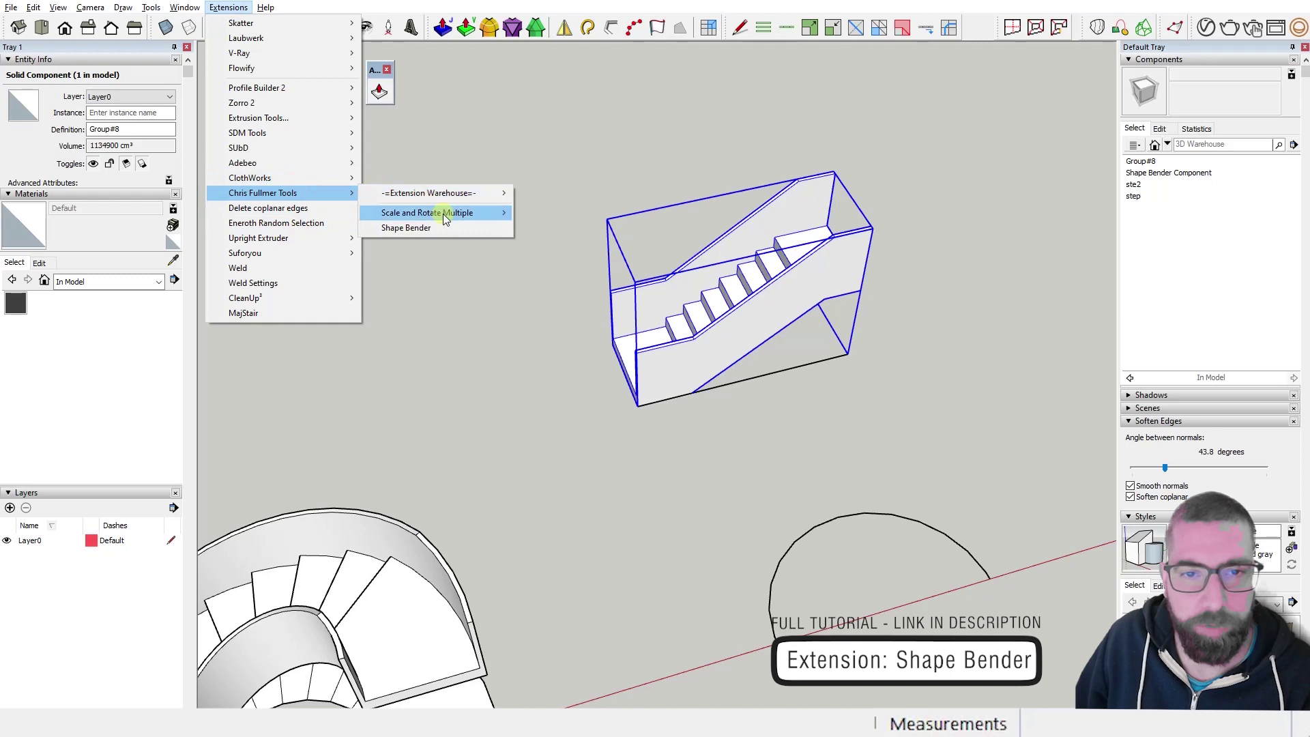
click(408, 228)
click(813, 366)
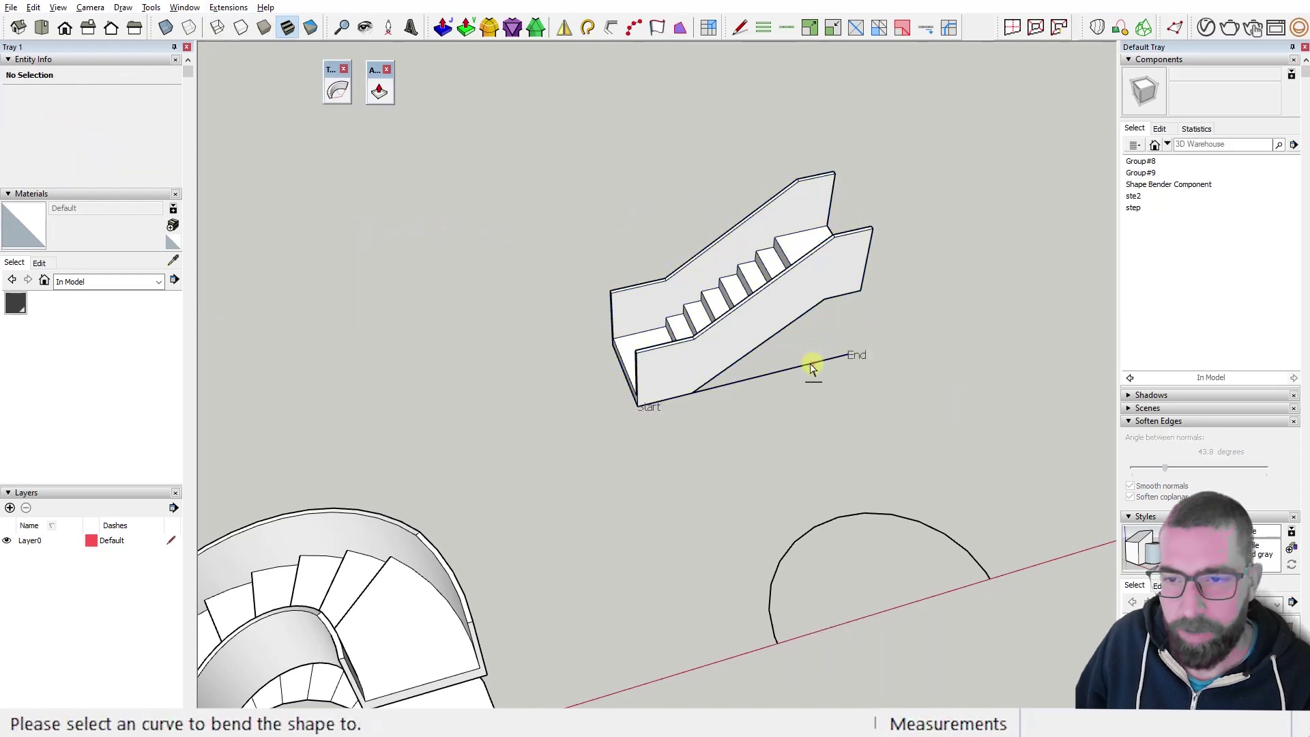
click(879, 522)
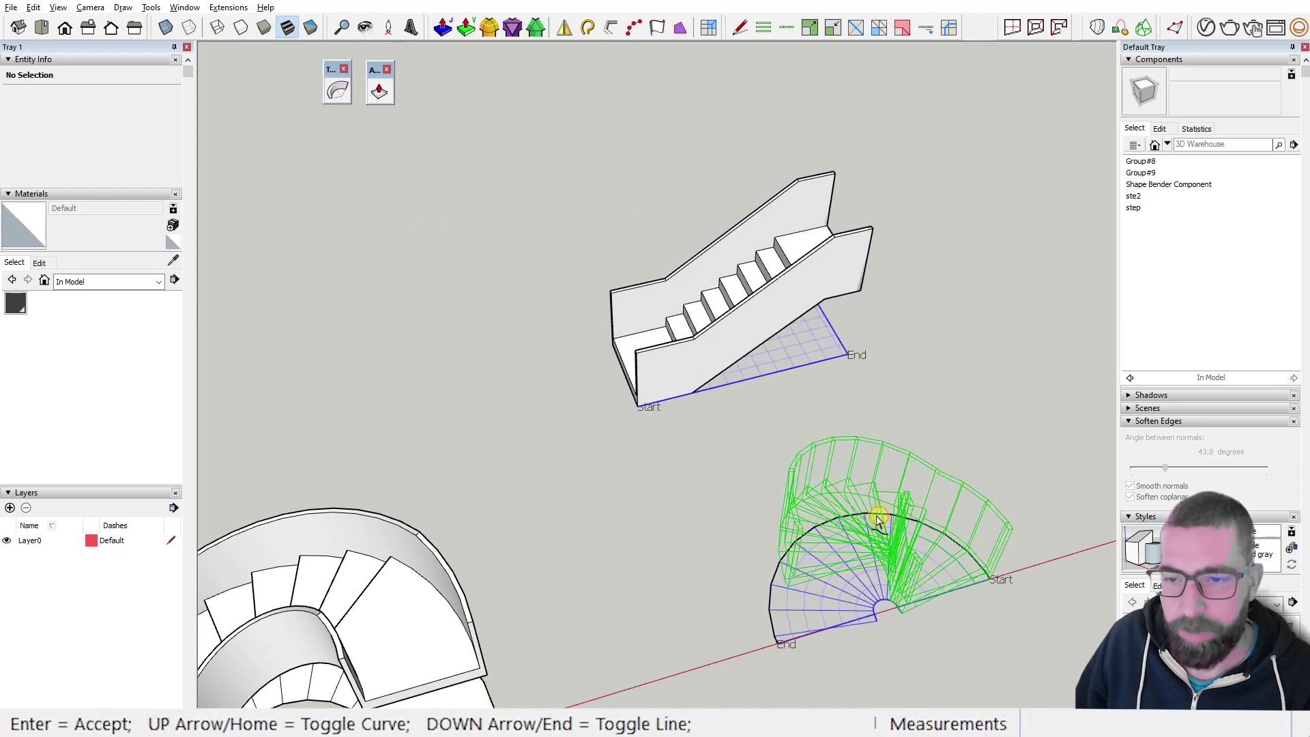
key(Up)
key(Return)
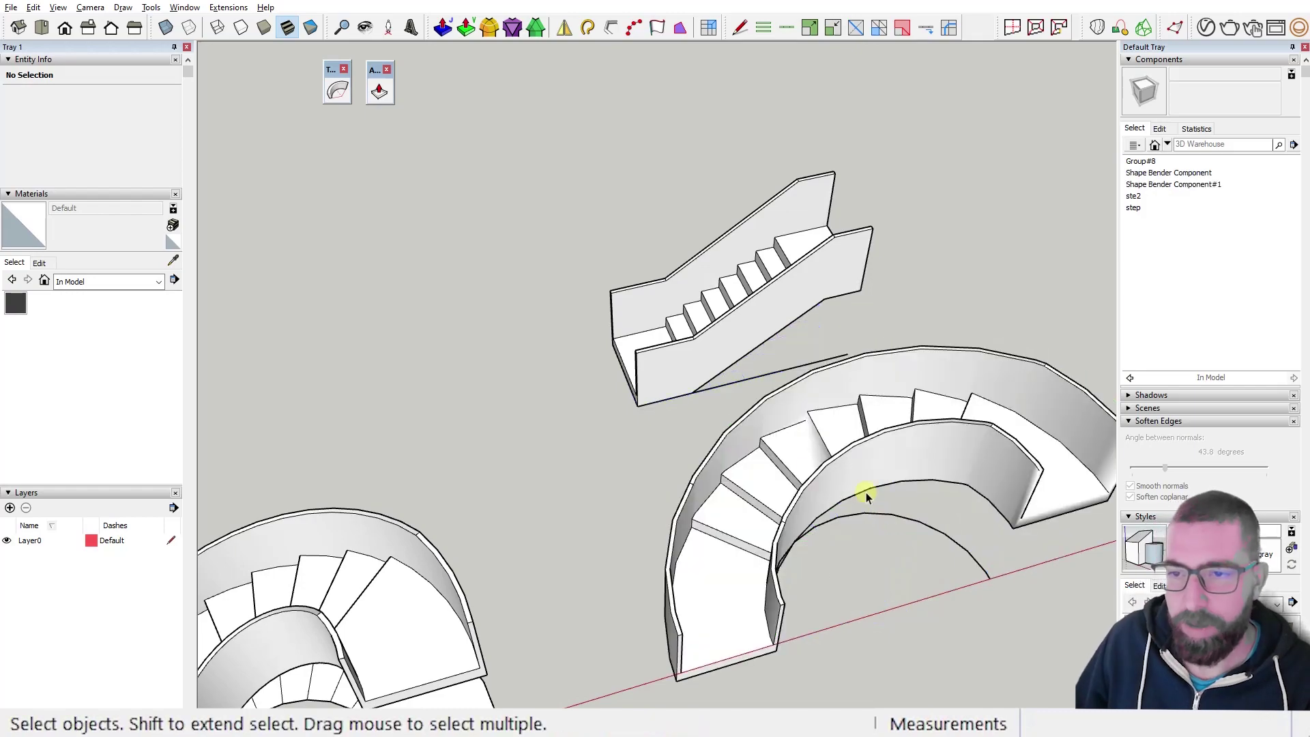
Open the new Shape Bender staircase for editing, select all its geometry, and soften its edges with a 42.9 degree angle between normals.
scroll(867, 497, down, 5)
middle_drag(722, 448, 839, 552)
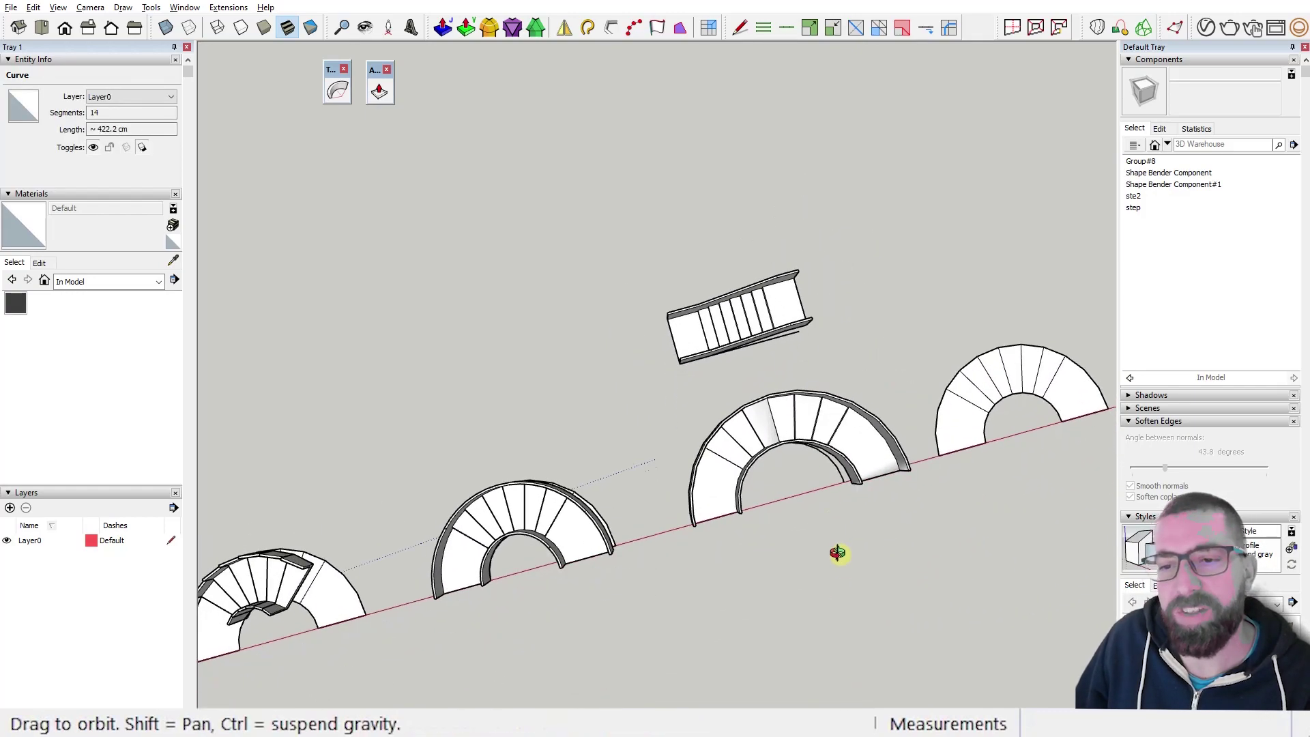
scroll(866, 503, up, 6)
middle_drag(866, 503, 828, 482)
mouse_move(761, 428)
middle_down()
mouse_move(805, 493)
mouse_move(857, 418)
mouse_move(785, 410)
mouse_move(932, 422)
mouse_move(690, 368)
mouse_move(690, 316)
mouse_move(649, 292)
middle_up()
triple_click(647, 302)
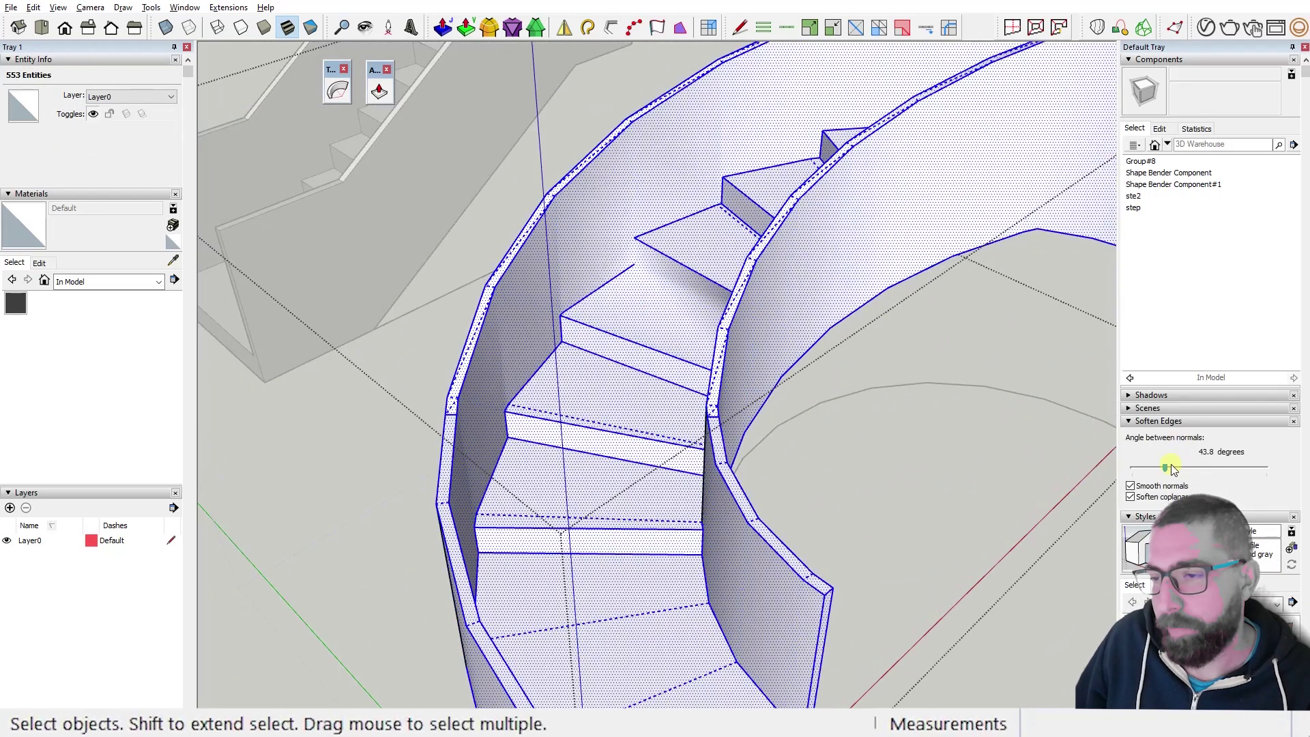
click(901, 433)
triple_click(605, 396)
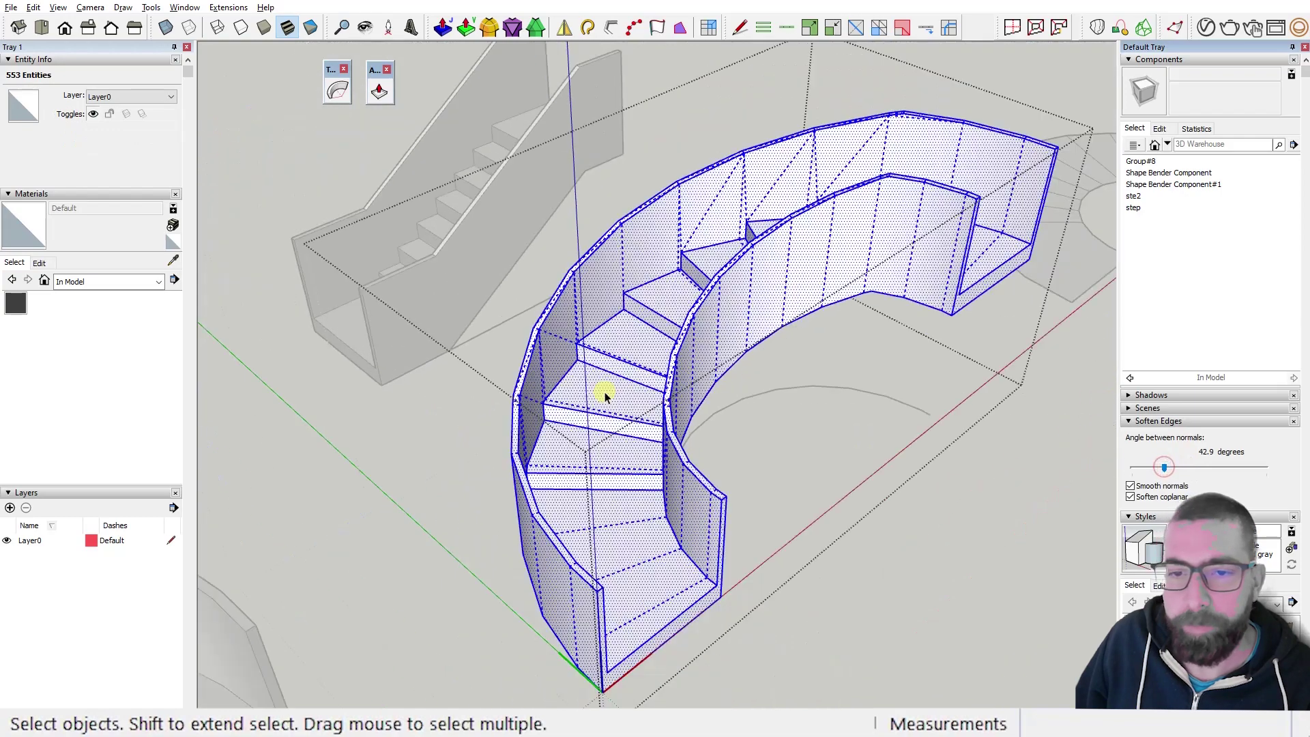
mouse_move(605, 396)
middle_down()
mouse_move(565, 372)
mouse_move(600, 375)
middle_up()
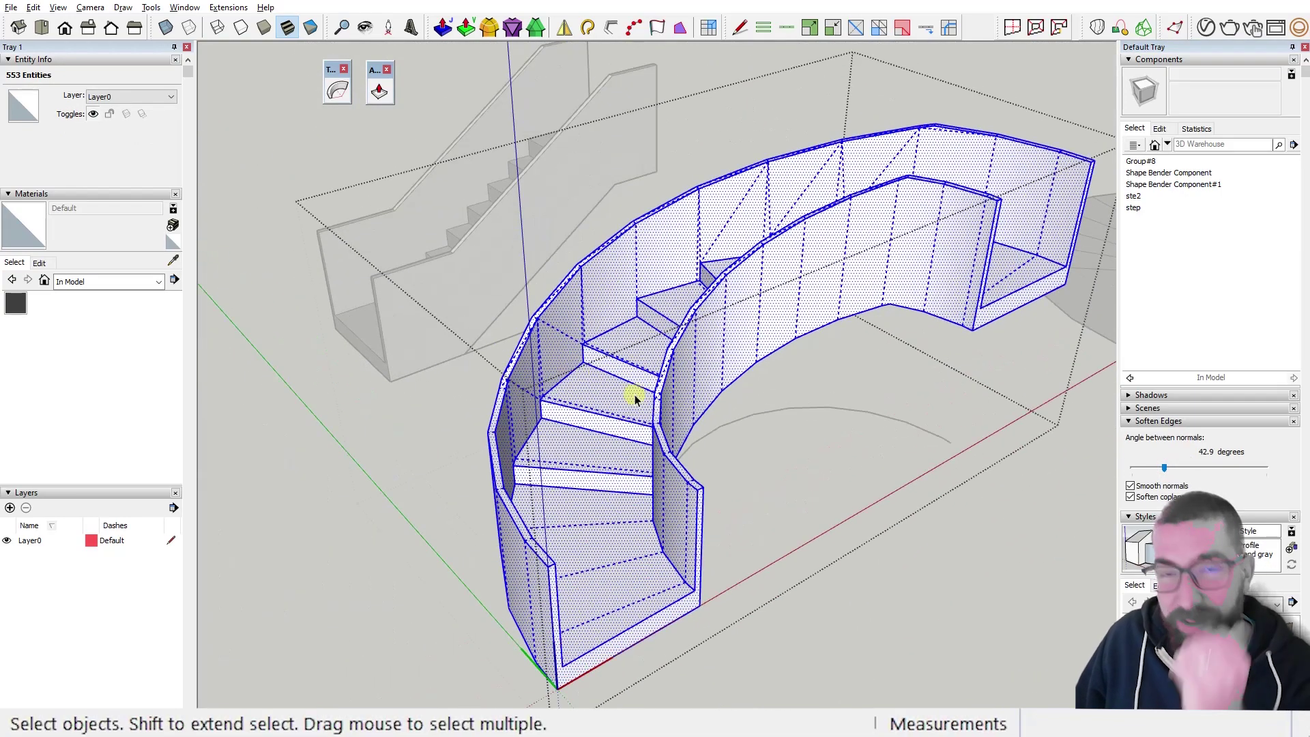
scroll(621, 423, down, 3)
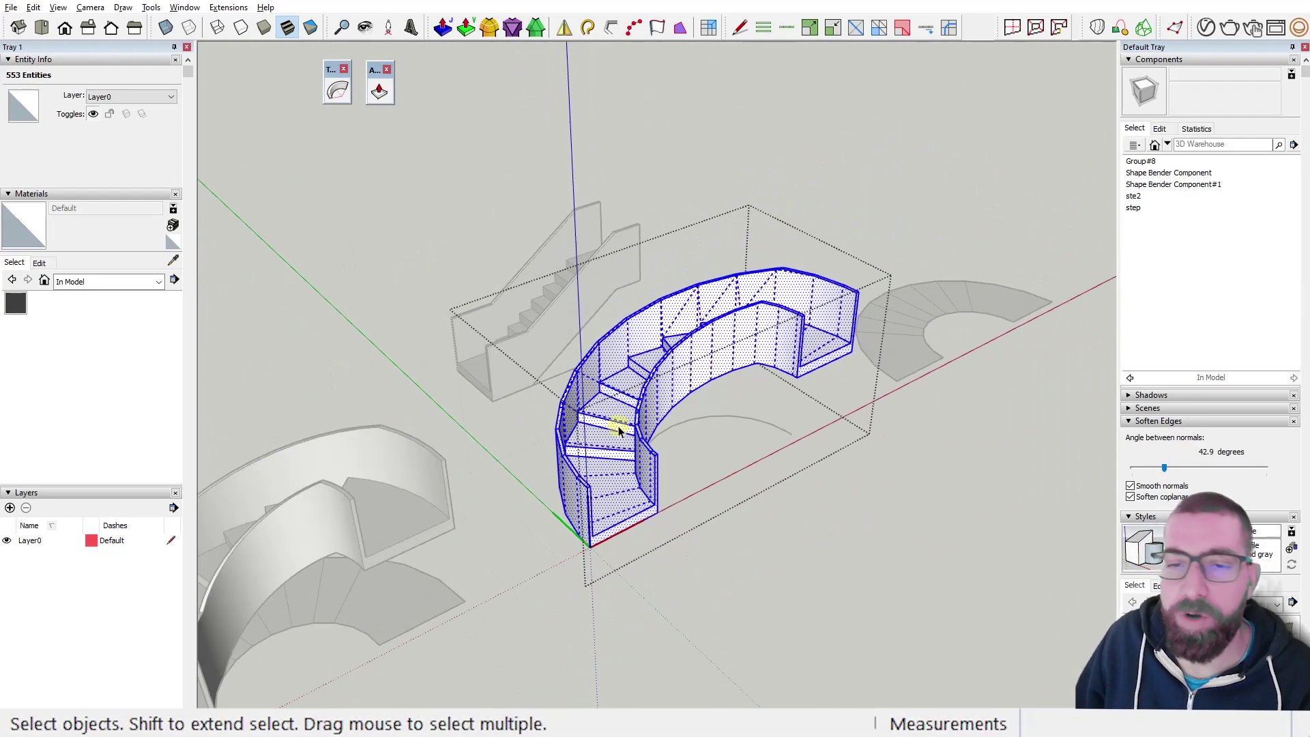
click(755, 222)
Start a MajStair staircase with total height 90, stair number 5, direction UP and stair type Type C.
middle_drag(755, 219, 688, 399)
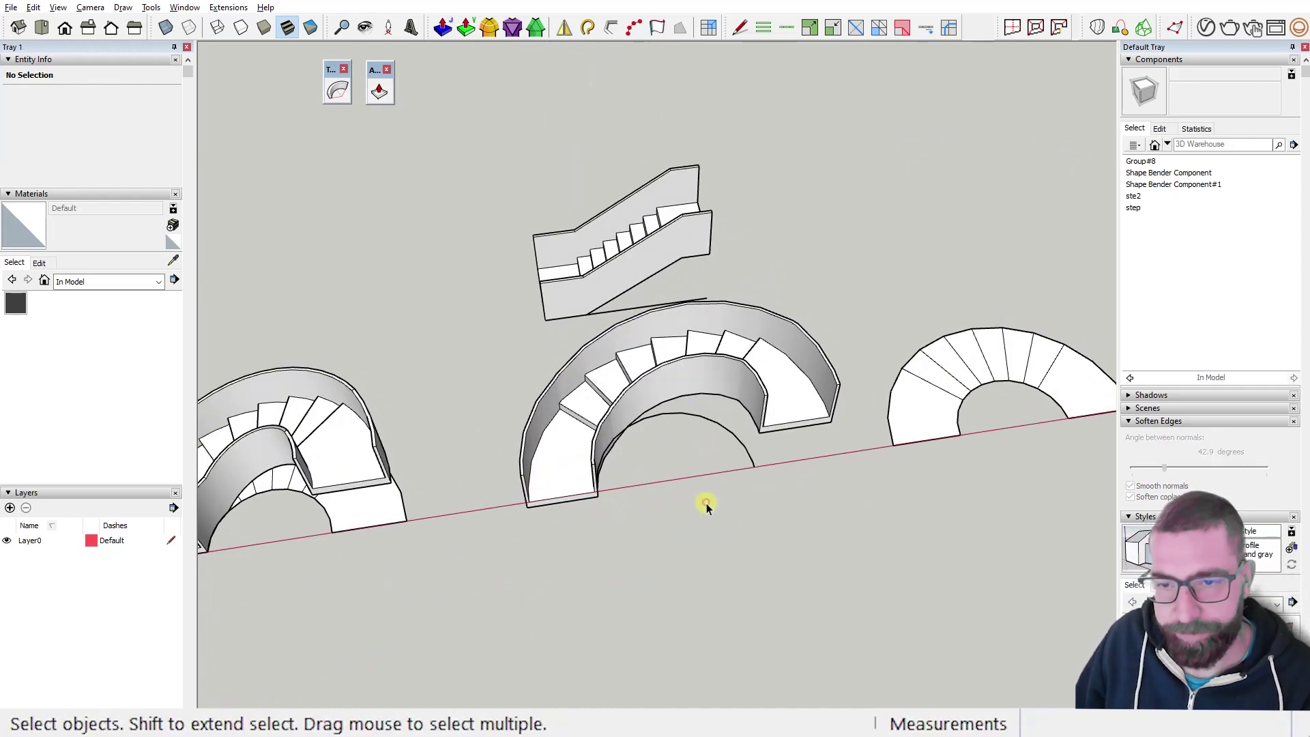
scroll(705, 502, down, 3)
scroll(705, 502, up, 3)
middle_drag(705, 502, 813, 387)
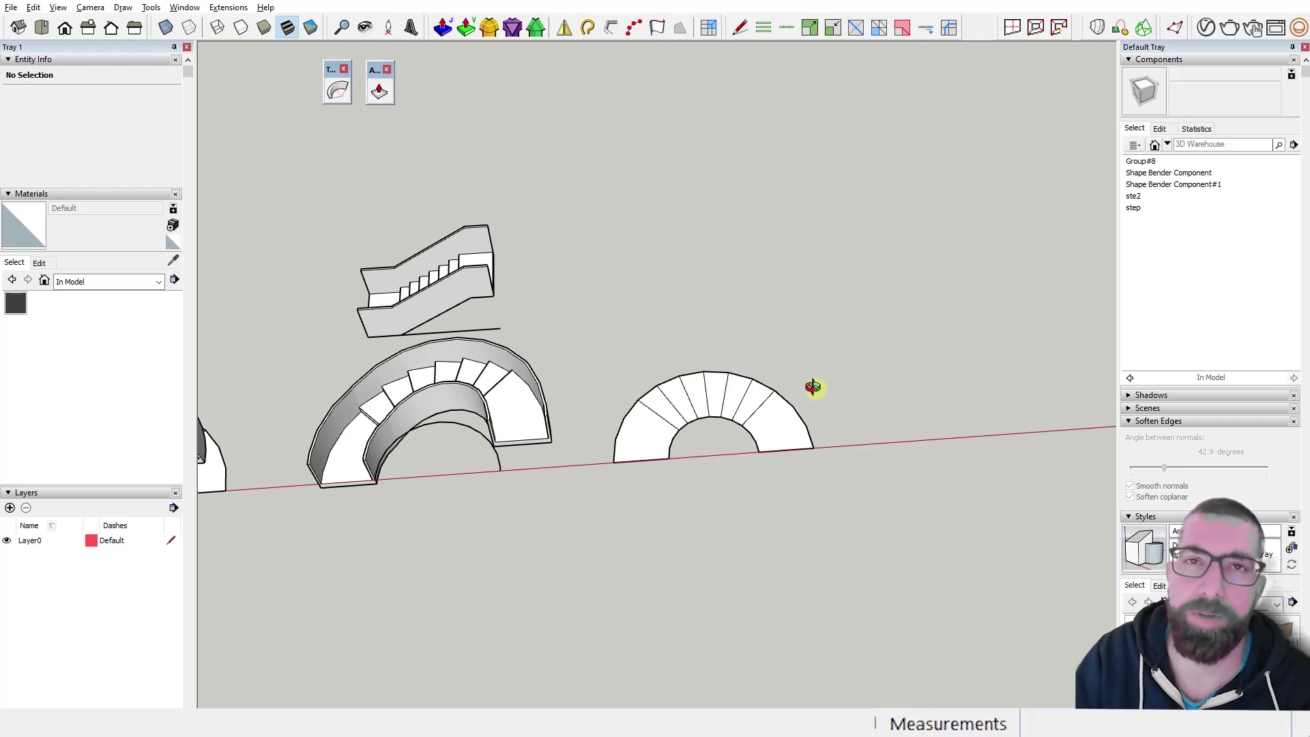
middle_click(814, 388)
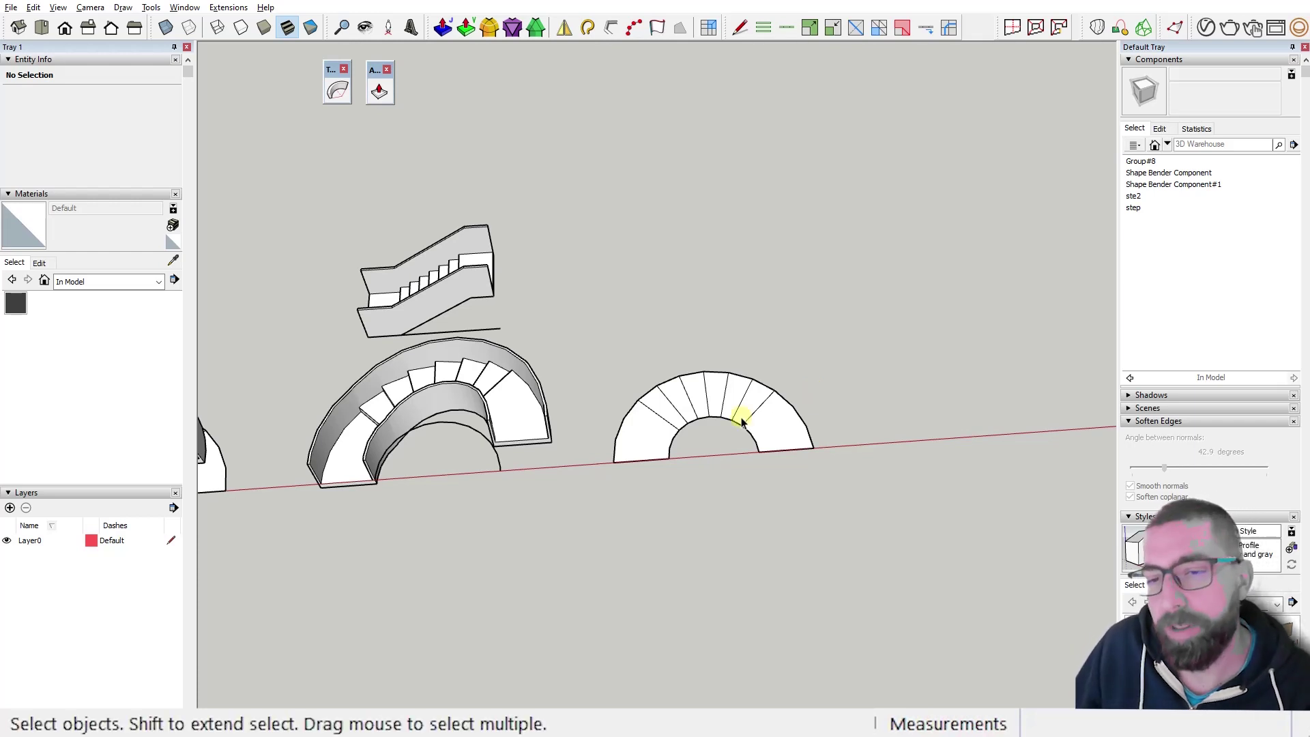
click(230, 8)
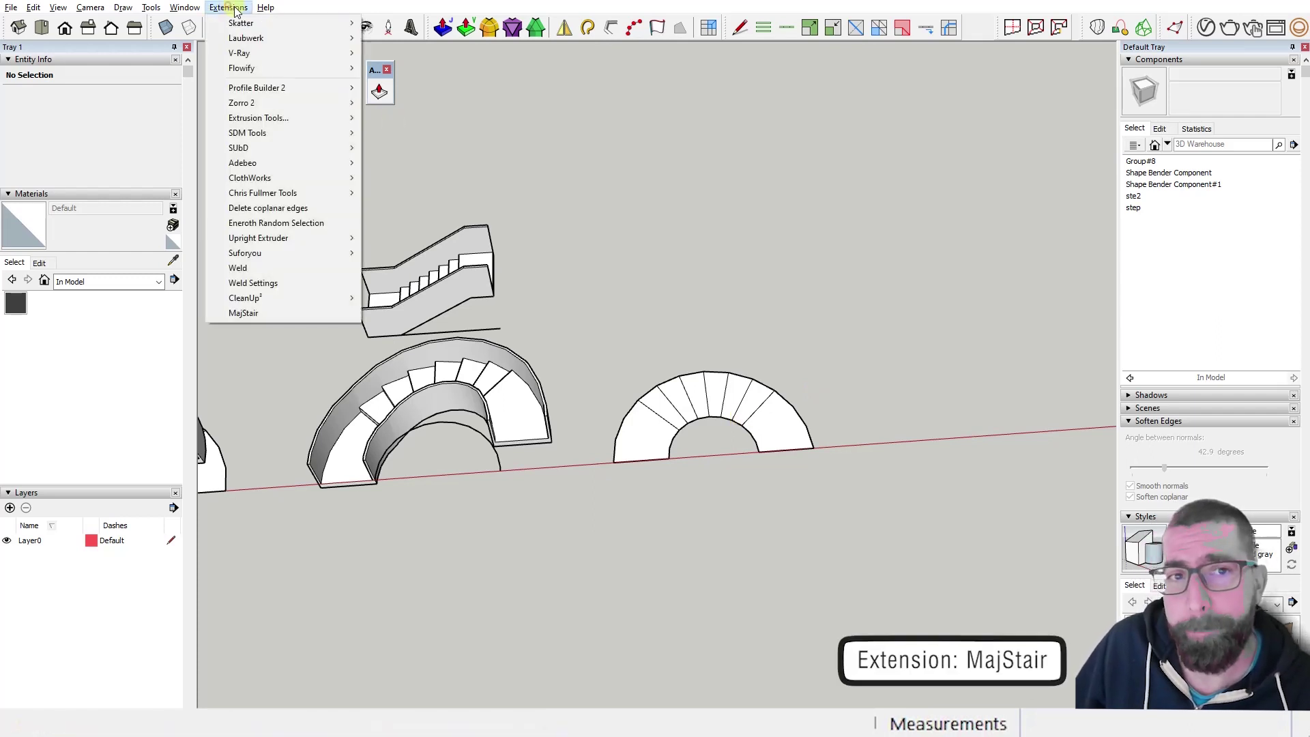
click(251, 312)
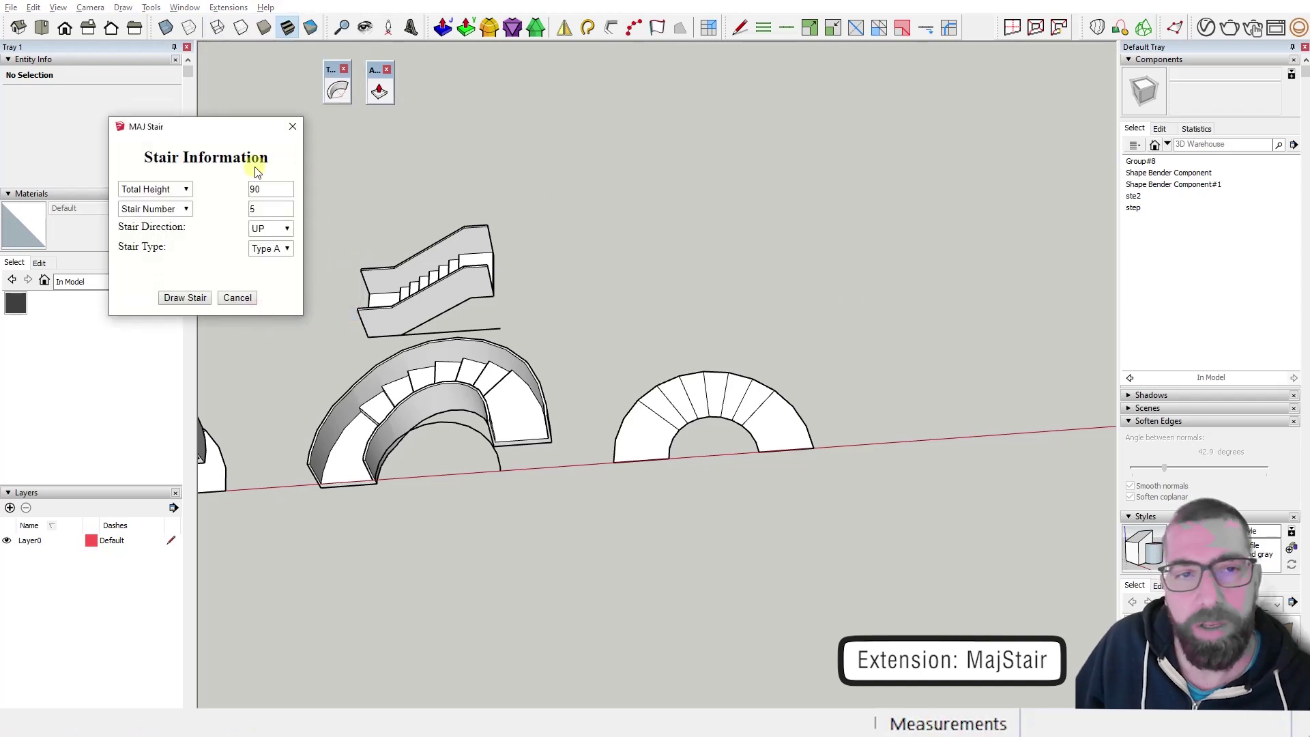
drag(225, 134, 747, 128)
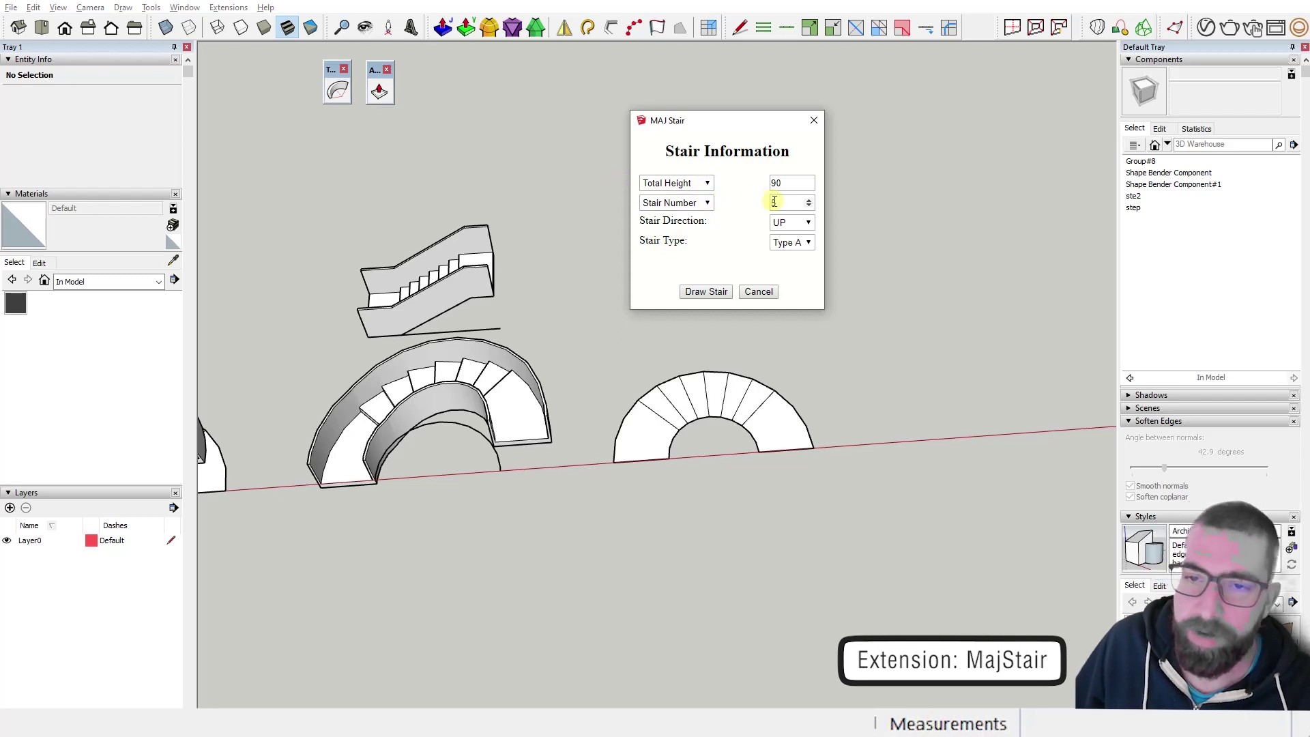
click(792, 243)
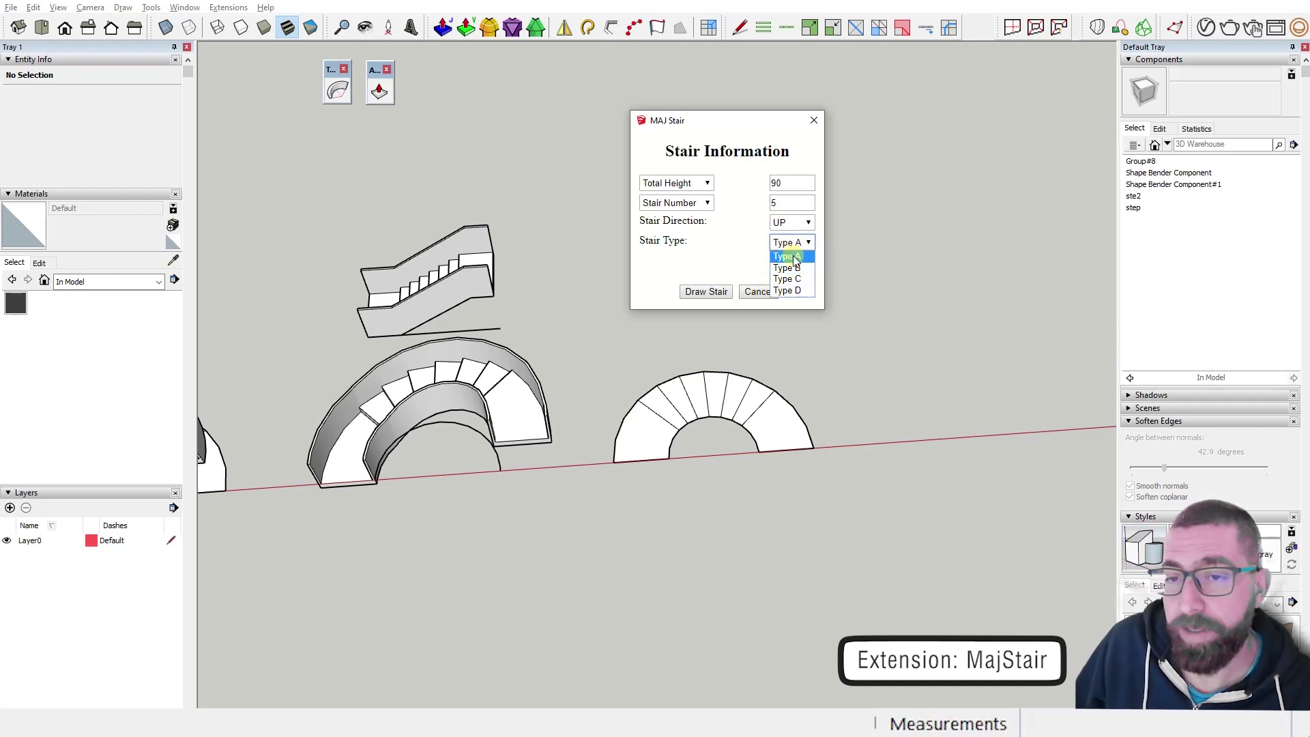
click(788, 283)
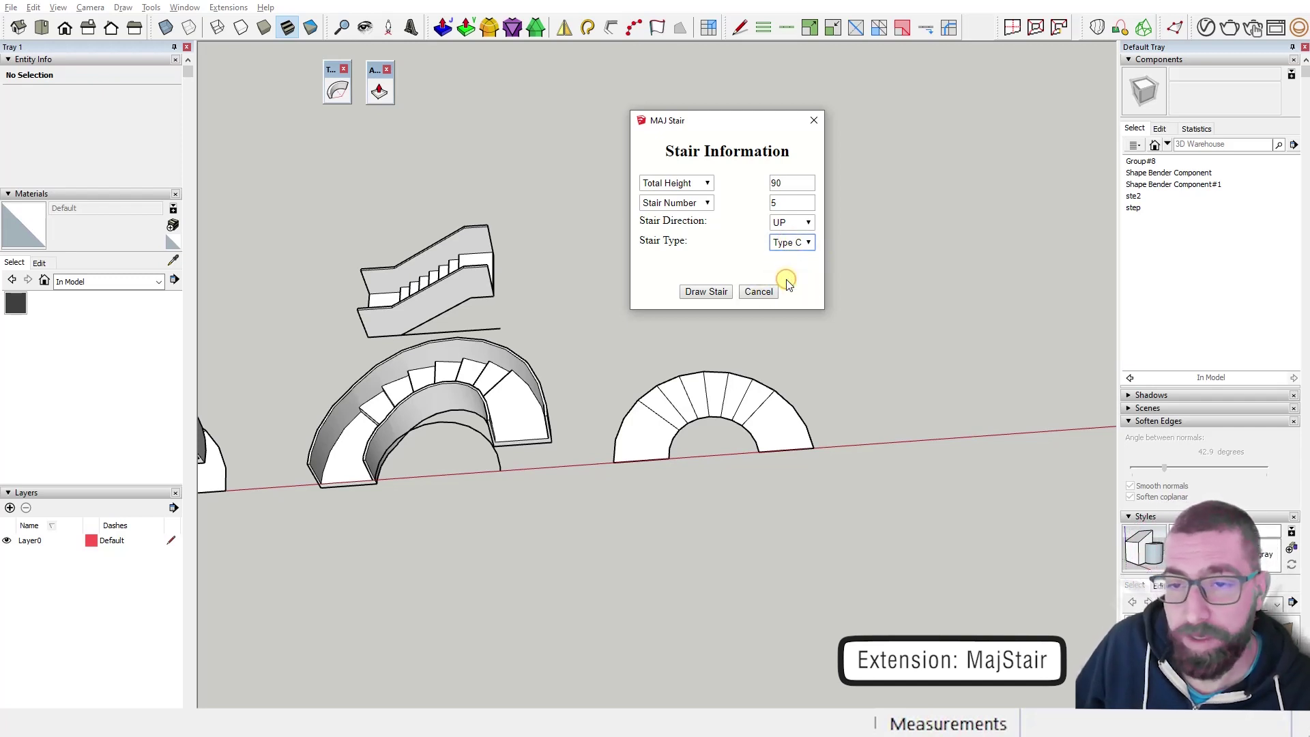
click(712, 292)
Define the MajStair flight over five middle wedges of the last plan, picking the first riser line, the outer corners and the inner corners.
scroll(677, 432, up, 5)
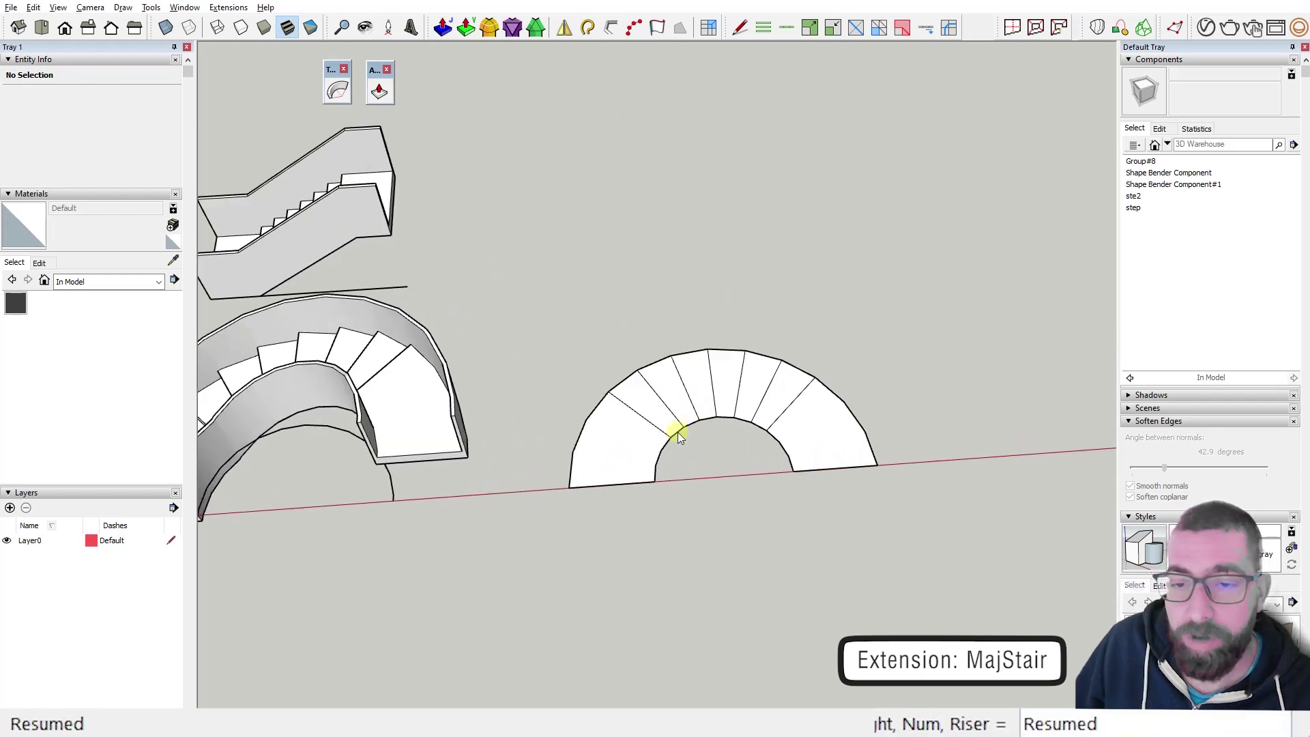
click(666, 441)
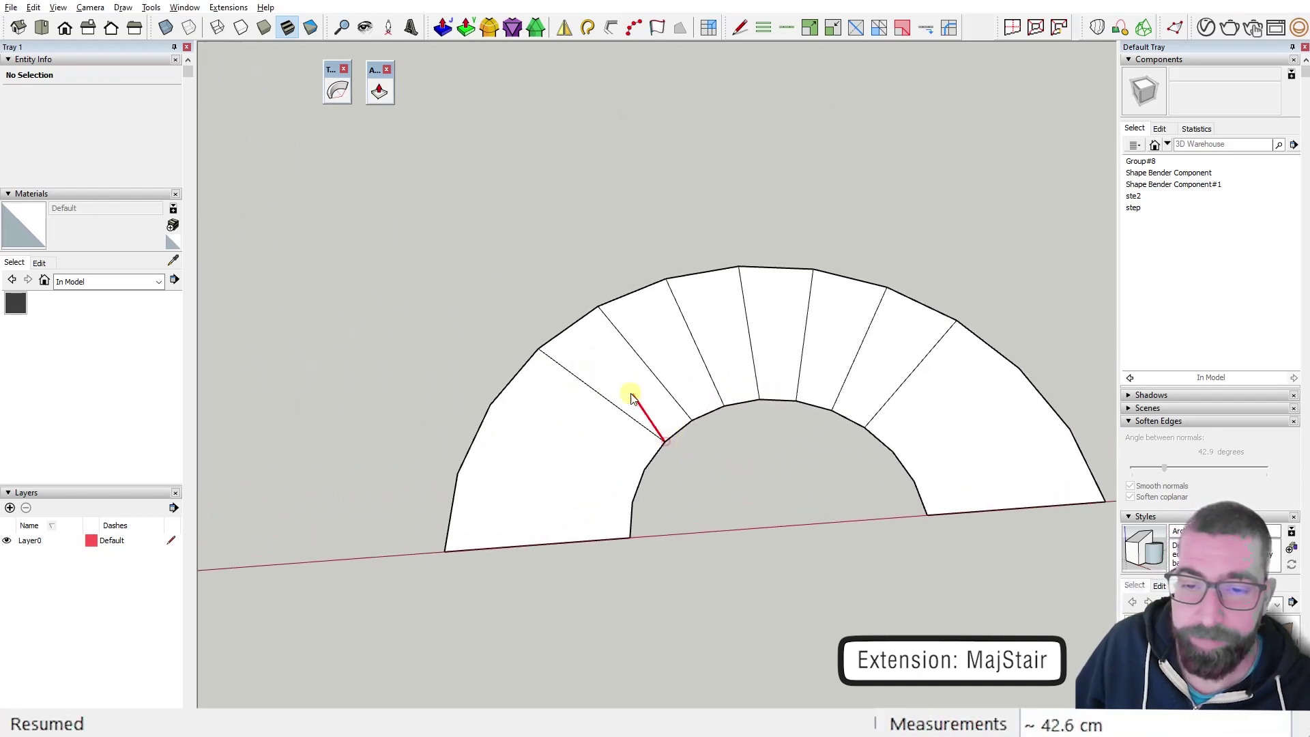
click(539, 350)
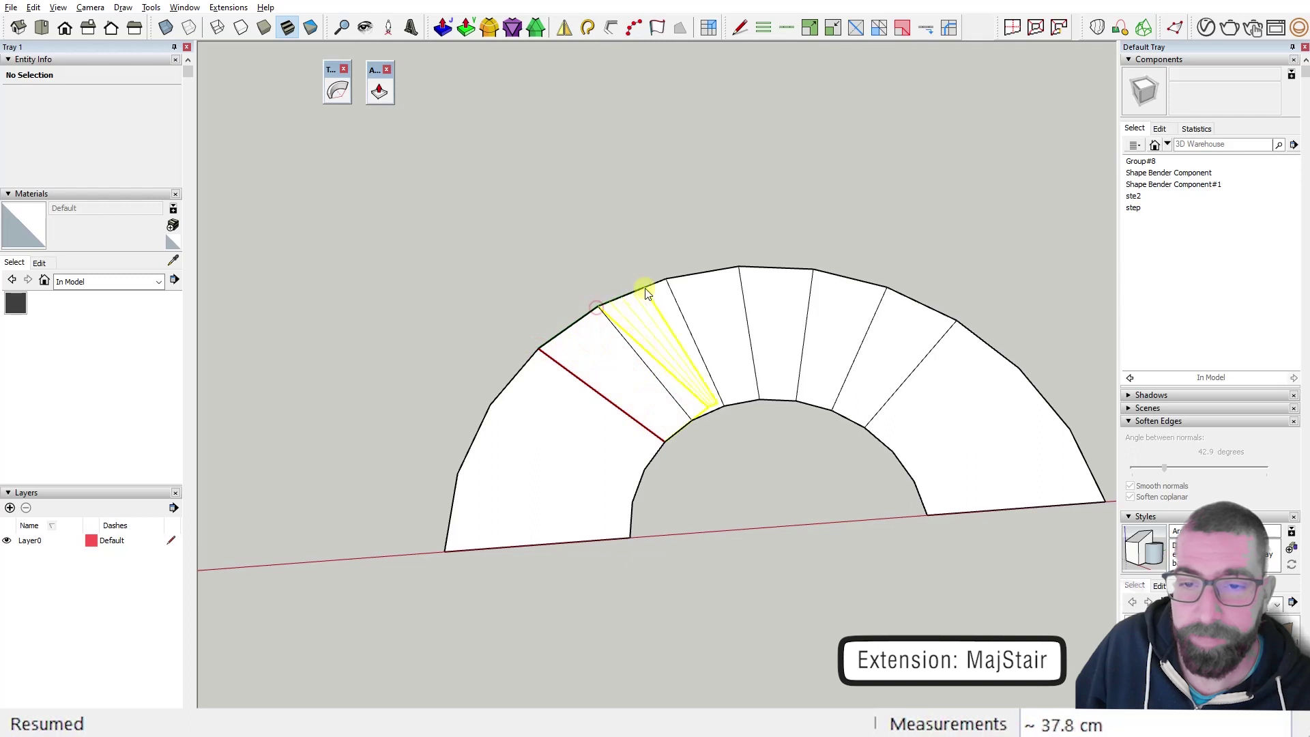
click(731, 268)
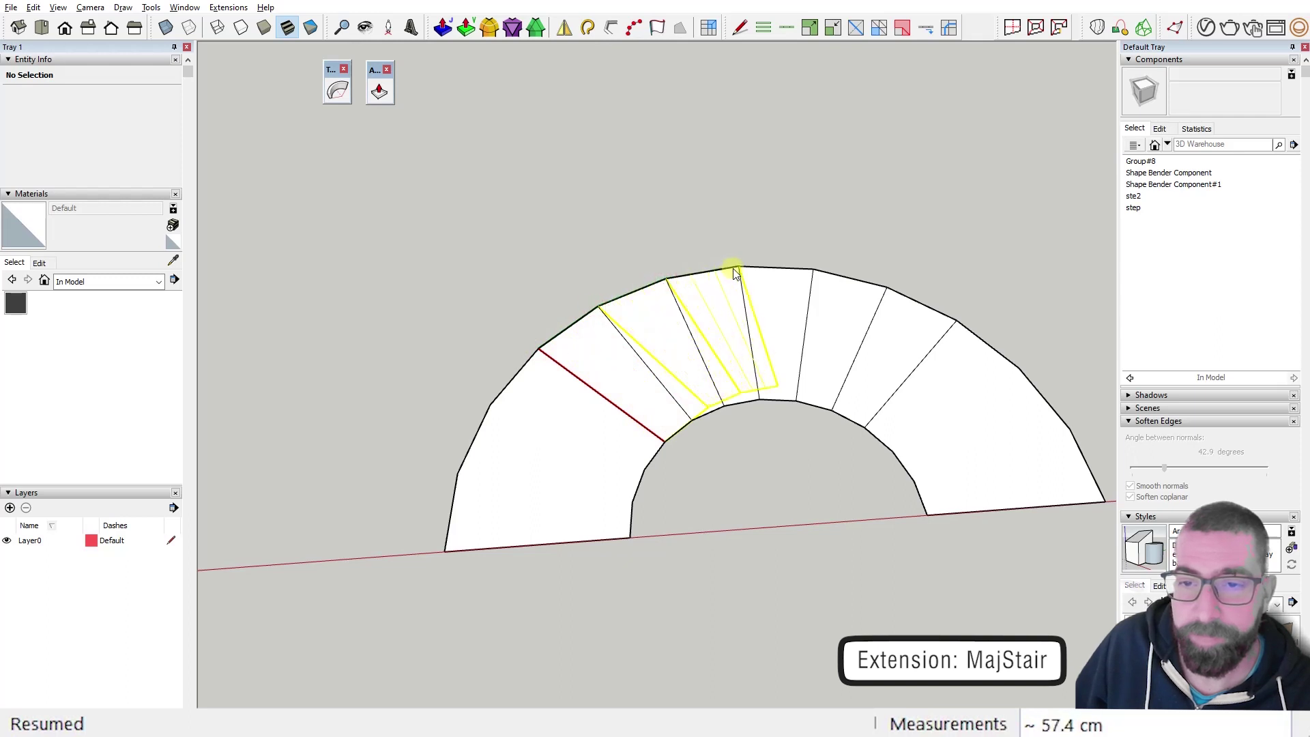
click(885, 287)
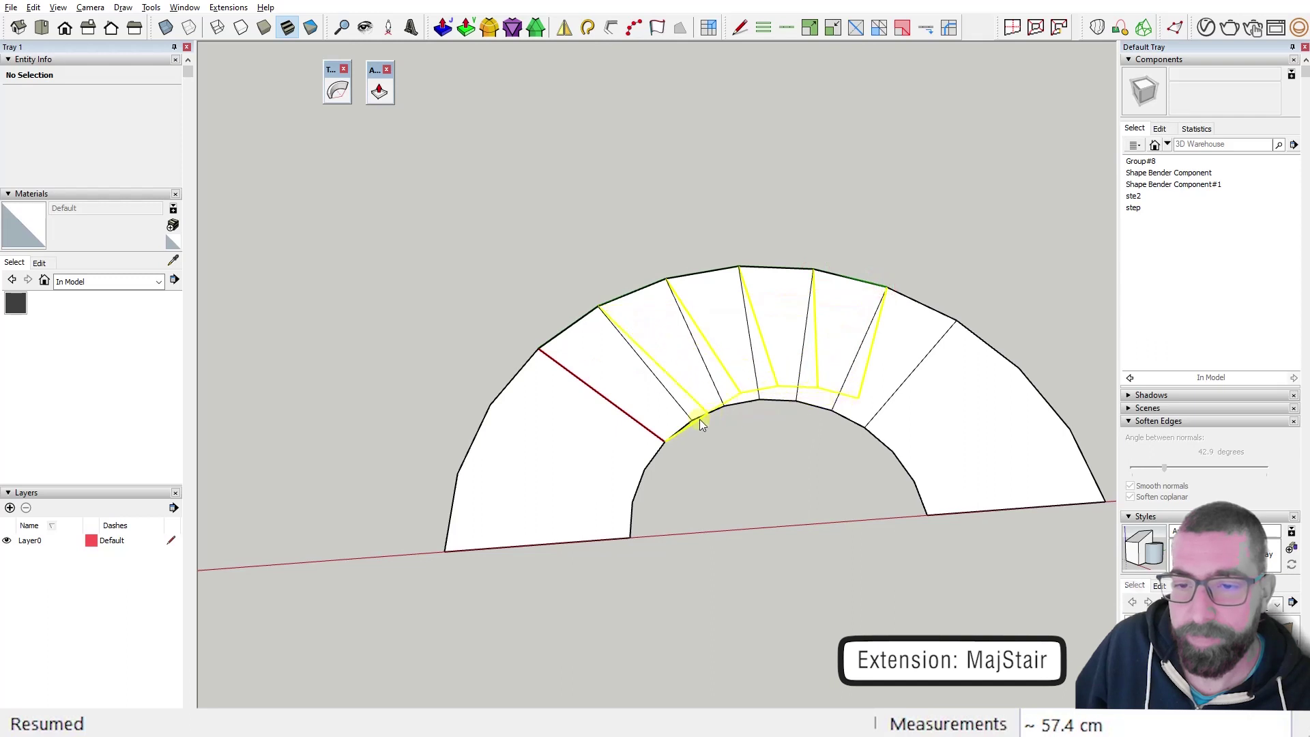
click(756, 403)
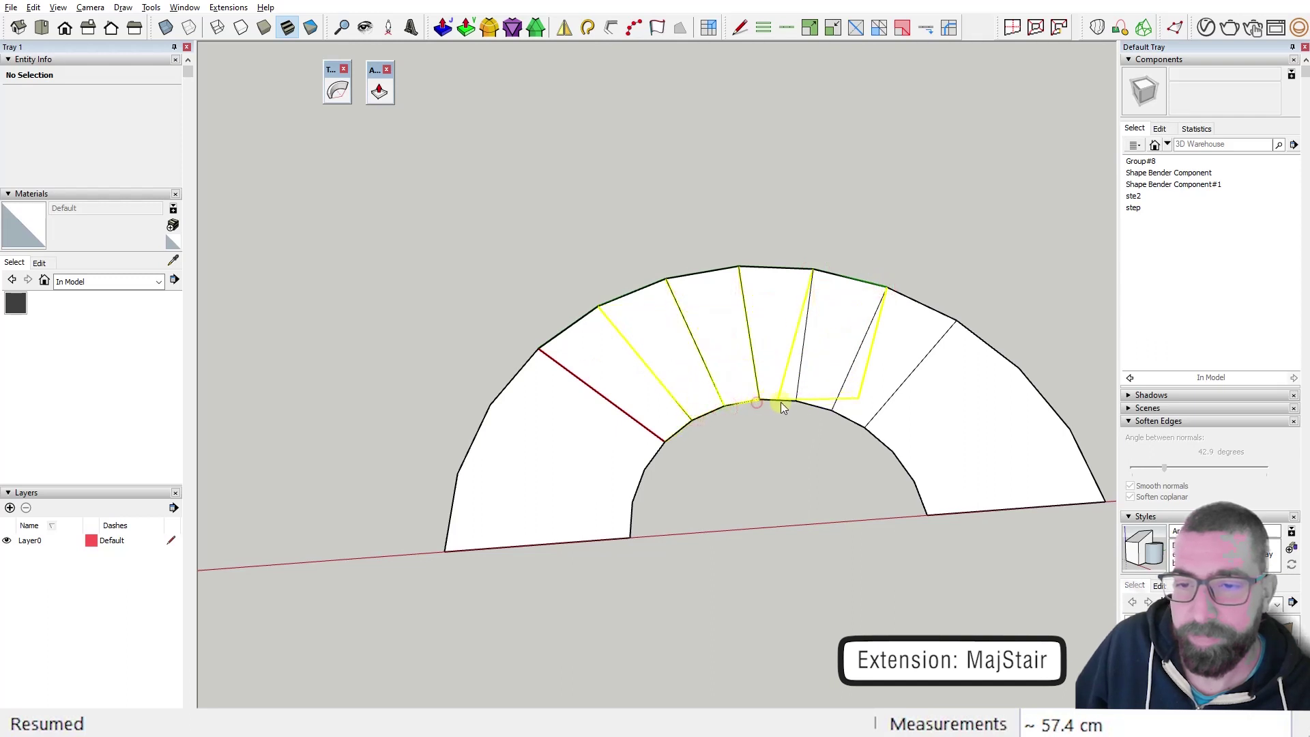
click(829, 409)
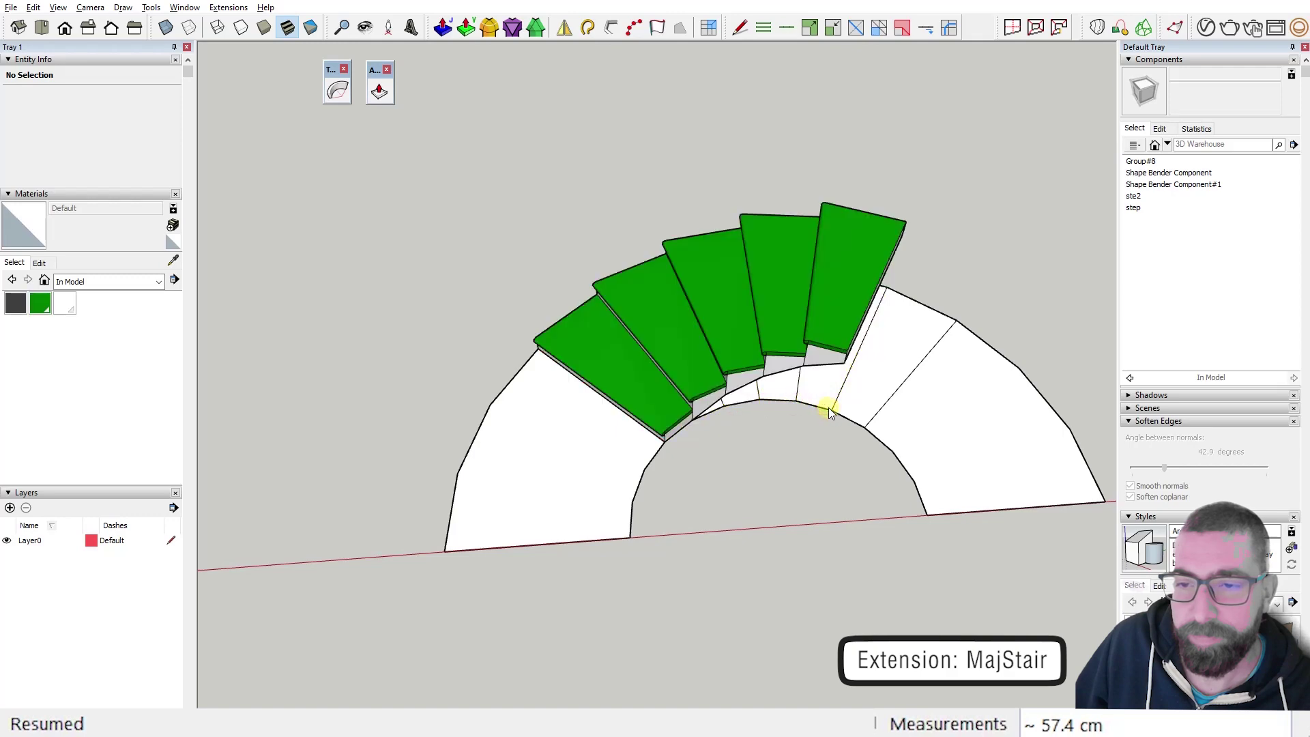
Examine the MajStair flight's treads, risers and sloped underside from low and close views.
middle_drag(829, 408, 808, 342)
scroll(810, 343, down, 3)
middle_drag(866, 251, 828, 169)
scroll(849, 365, up, 3)
scroll(848, 365, up, 3)
scroll(880, 379, up, 3)
scroll(885, 379, down, 3)
scroll(936, 301, up, 3)
scroll(898, 313, down, 10)
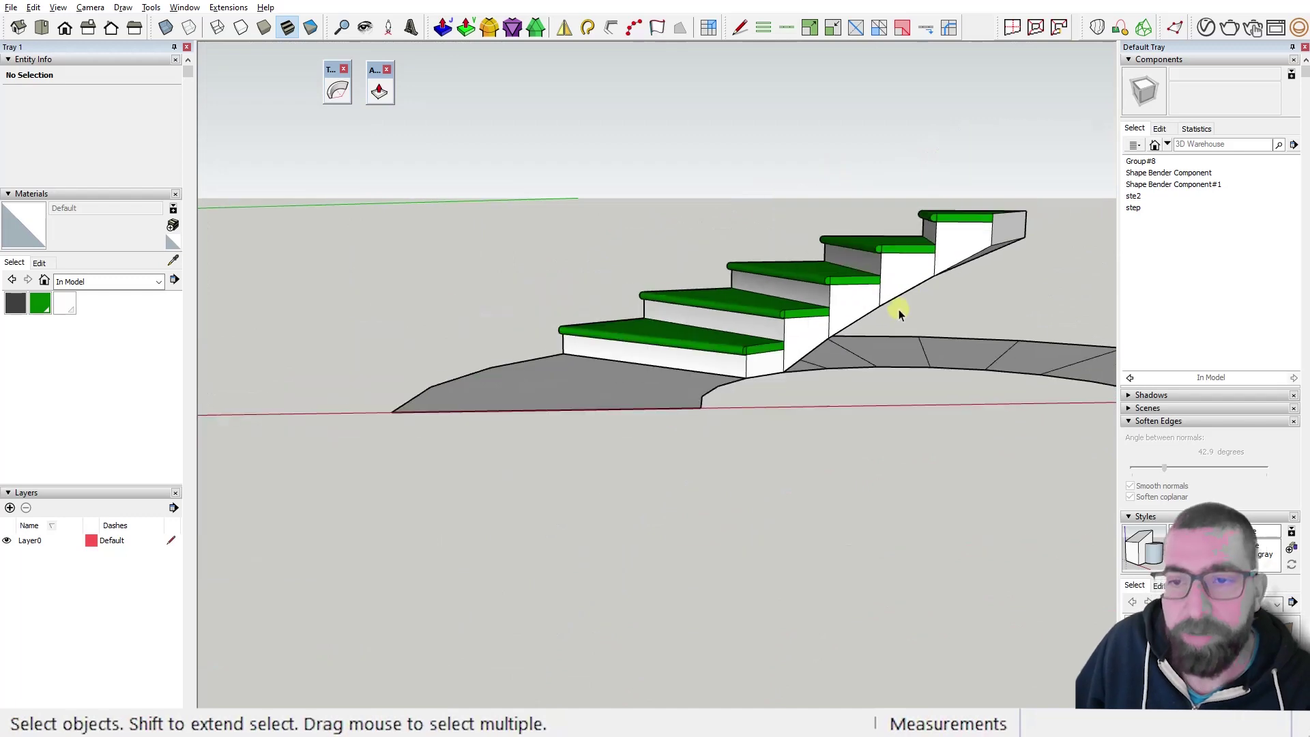
Review the whole row of curved staircases along the red axis to compare the modelling methods.
middle_drag(899, 310, 901, 419)
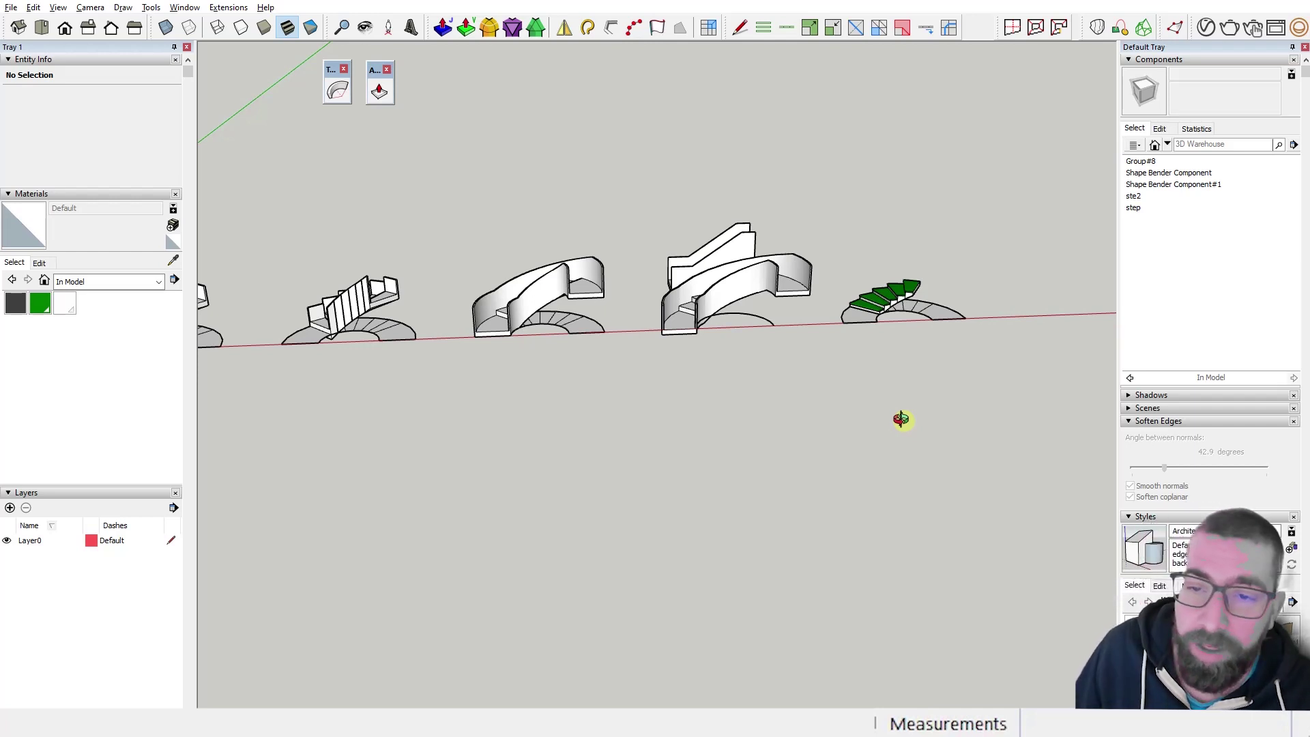
scroll(915, 421, down, 4)
scroll(510, 415, up, 2)
scroll(776, 453, down, 1)
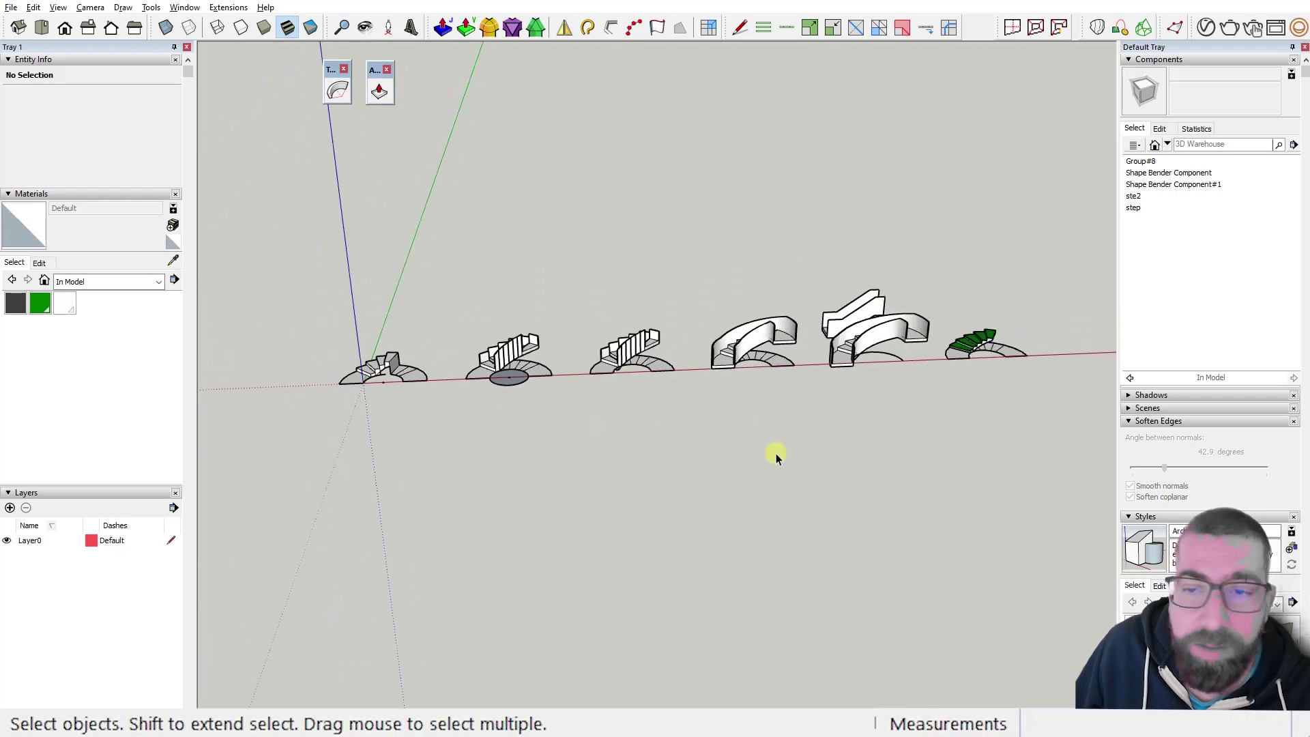
middle_drag(776, 453, 534, 430)
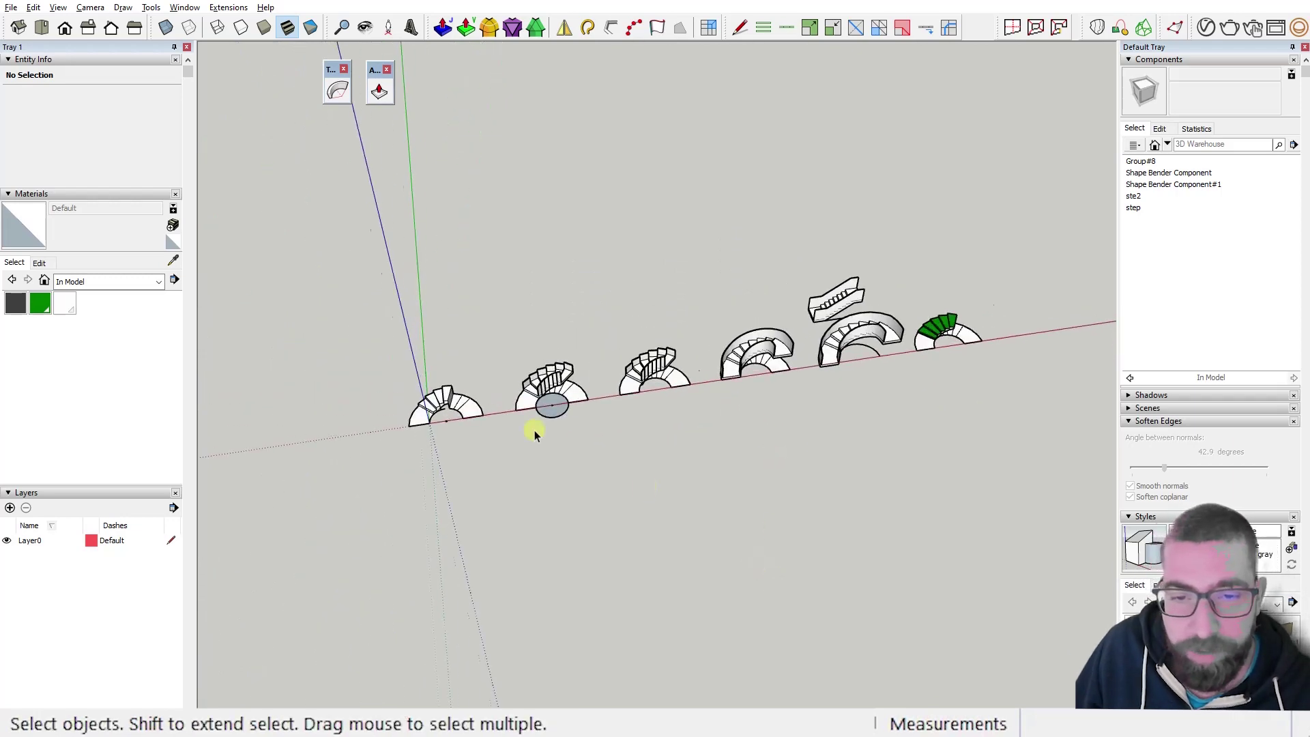
scroll(444, 527, up, 2)
middle_drag(444, 526, 579, 404)
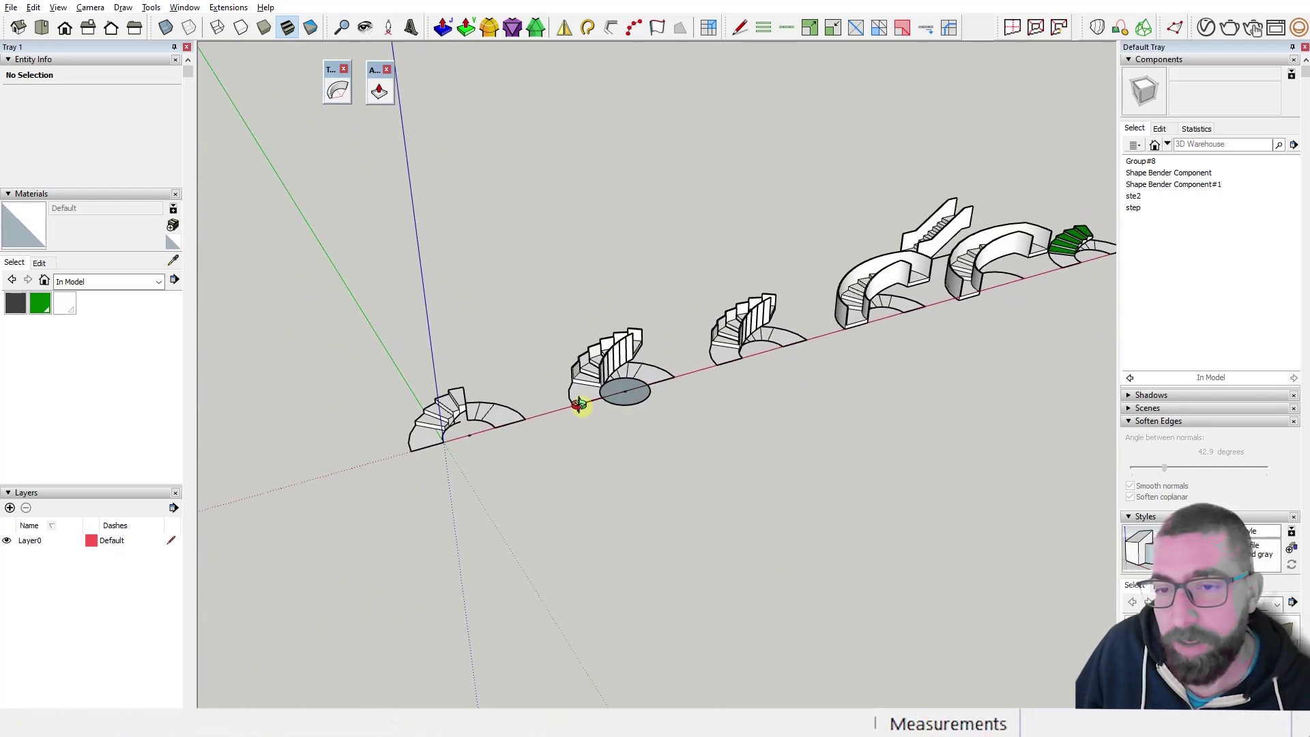